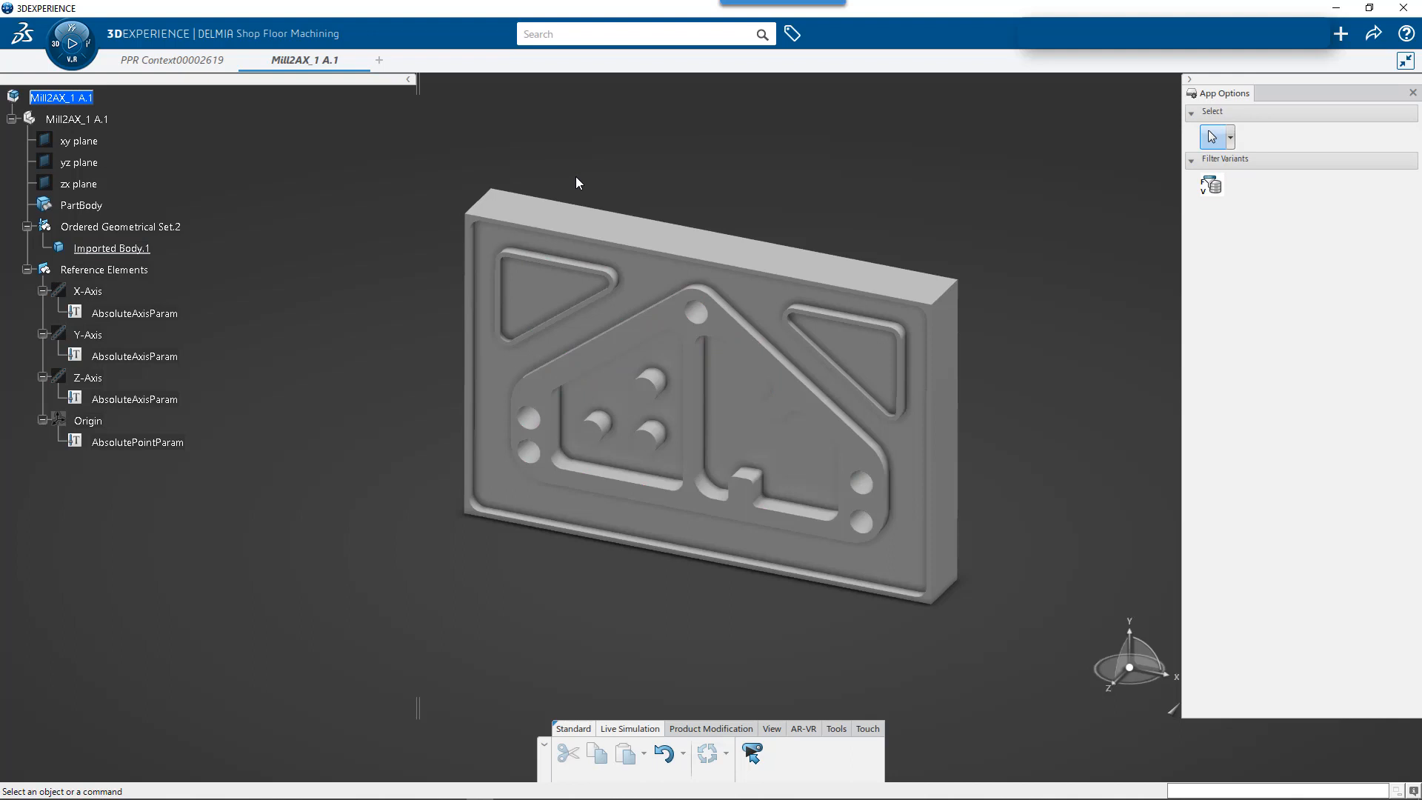
- Launch Shop Floor Machining on the Mill2AX_1 part and close PPR Context00002619 without saving its changes
left_click(89, 98)
left_click(80, 62)
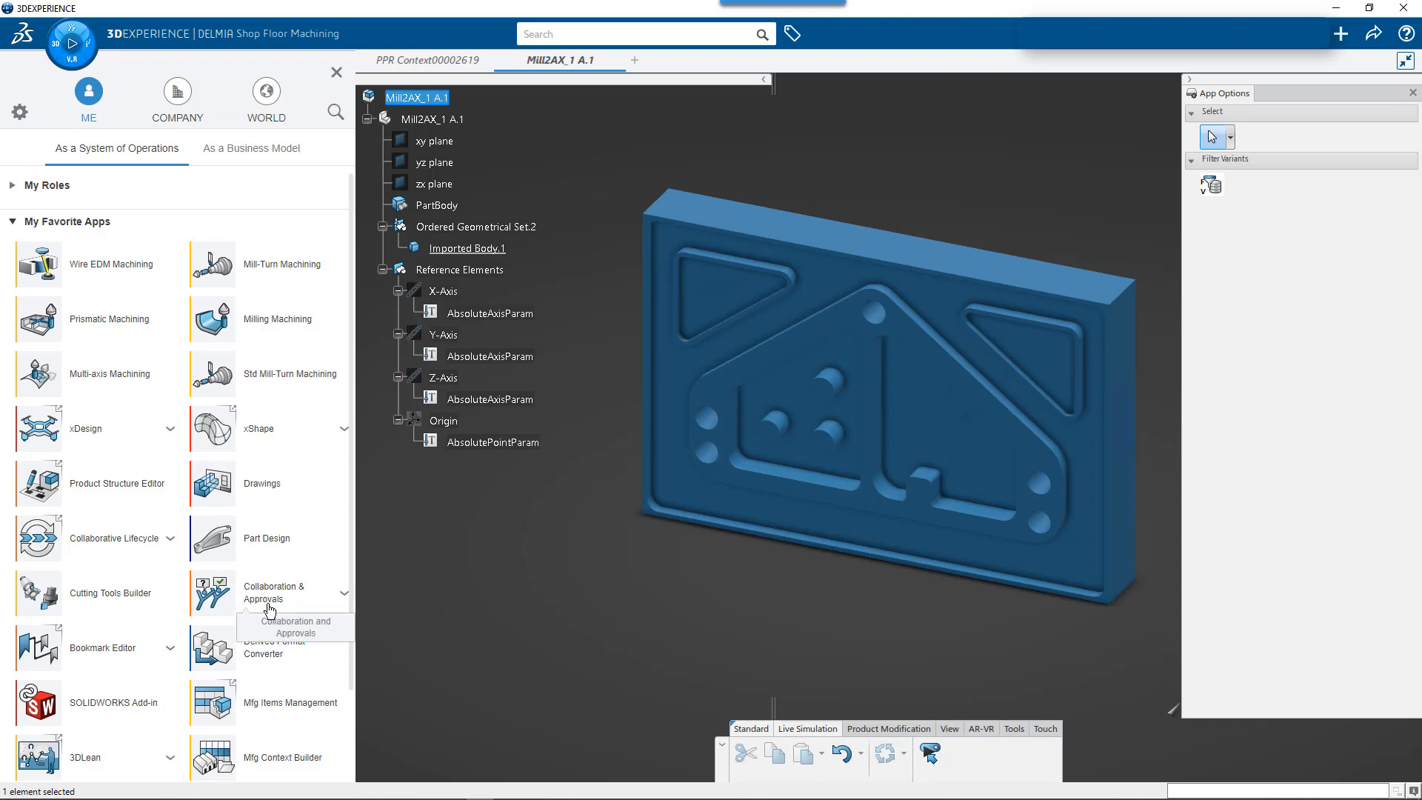
scroll(349, 668, "down", 3)
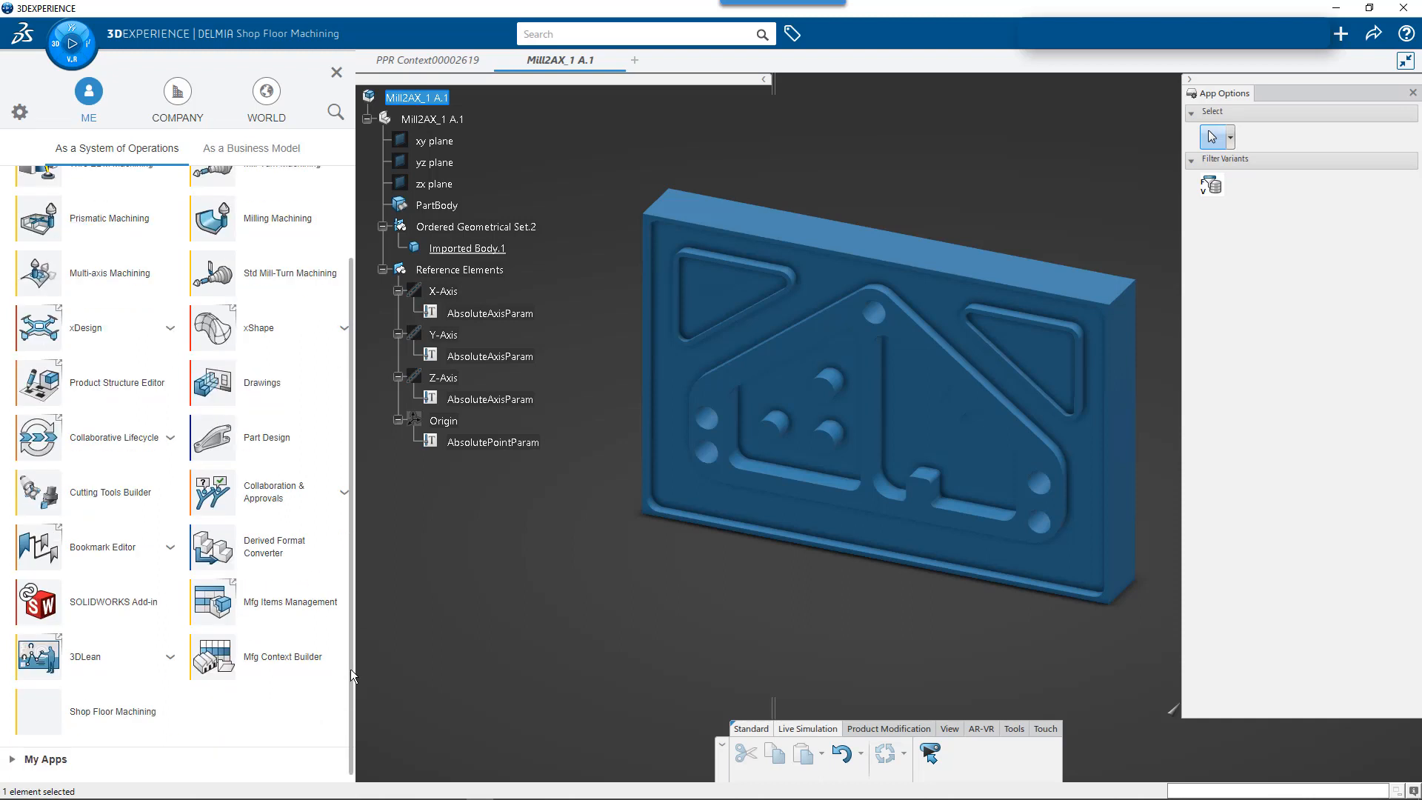
left_click(97, 715)
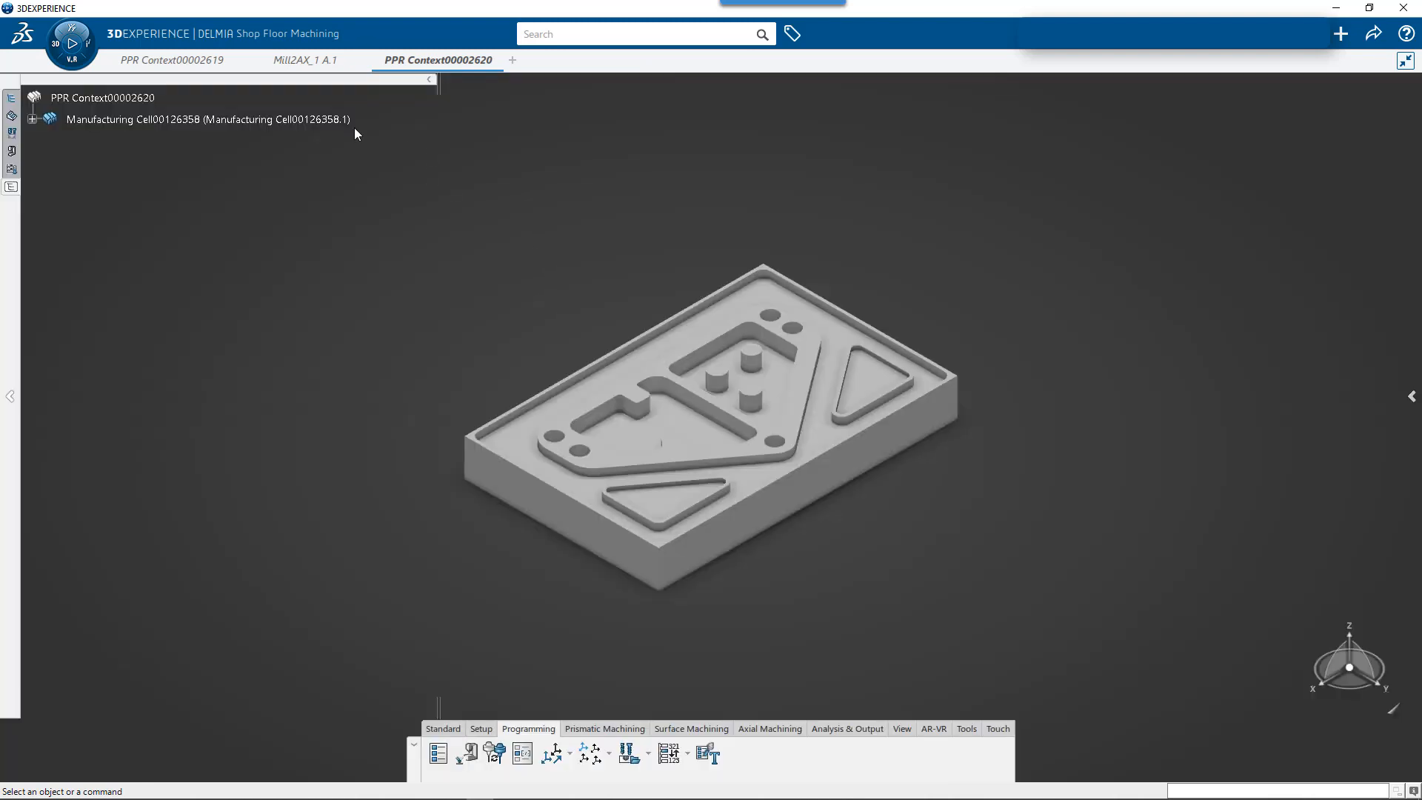
left_click(230, 60)
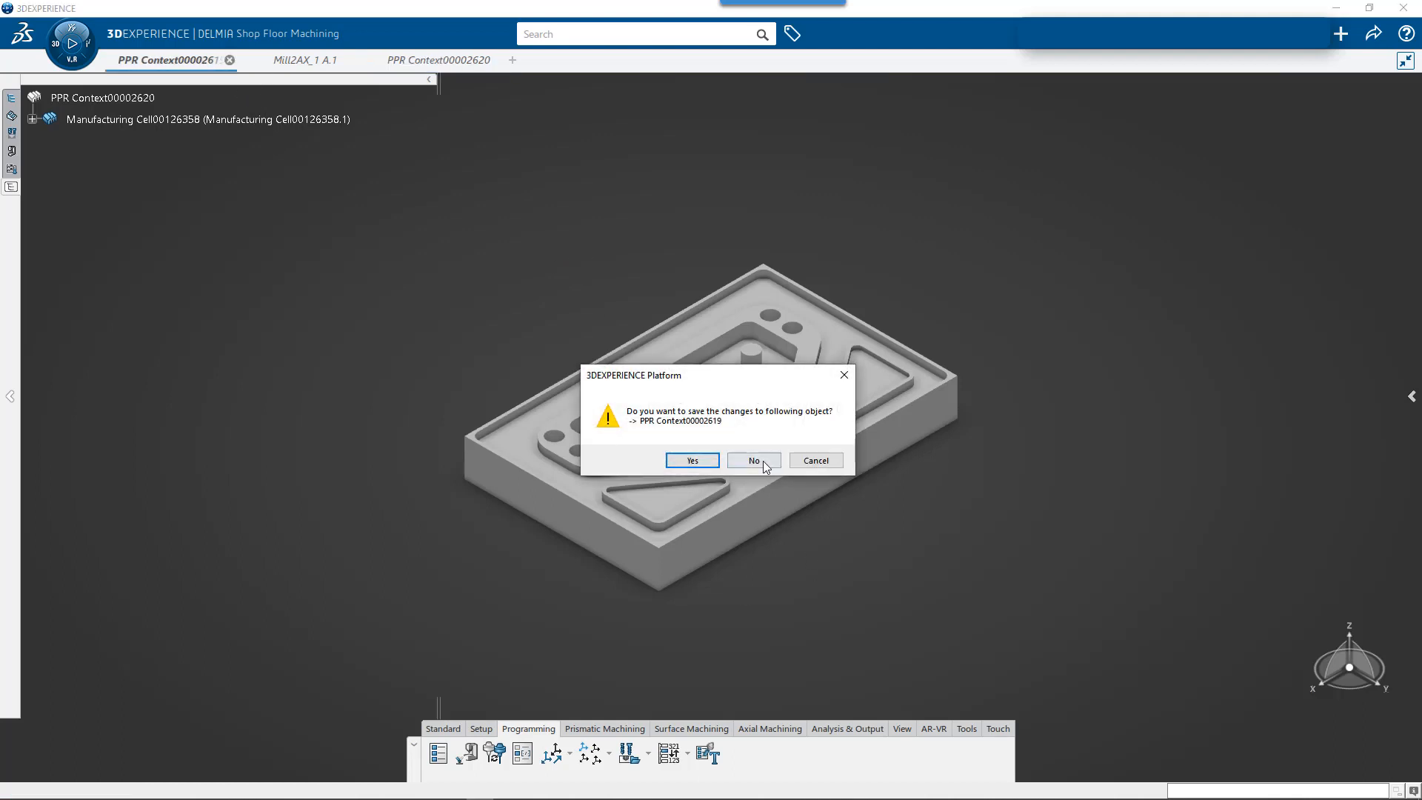
left_click(754, 460)
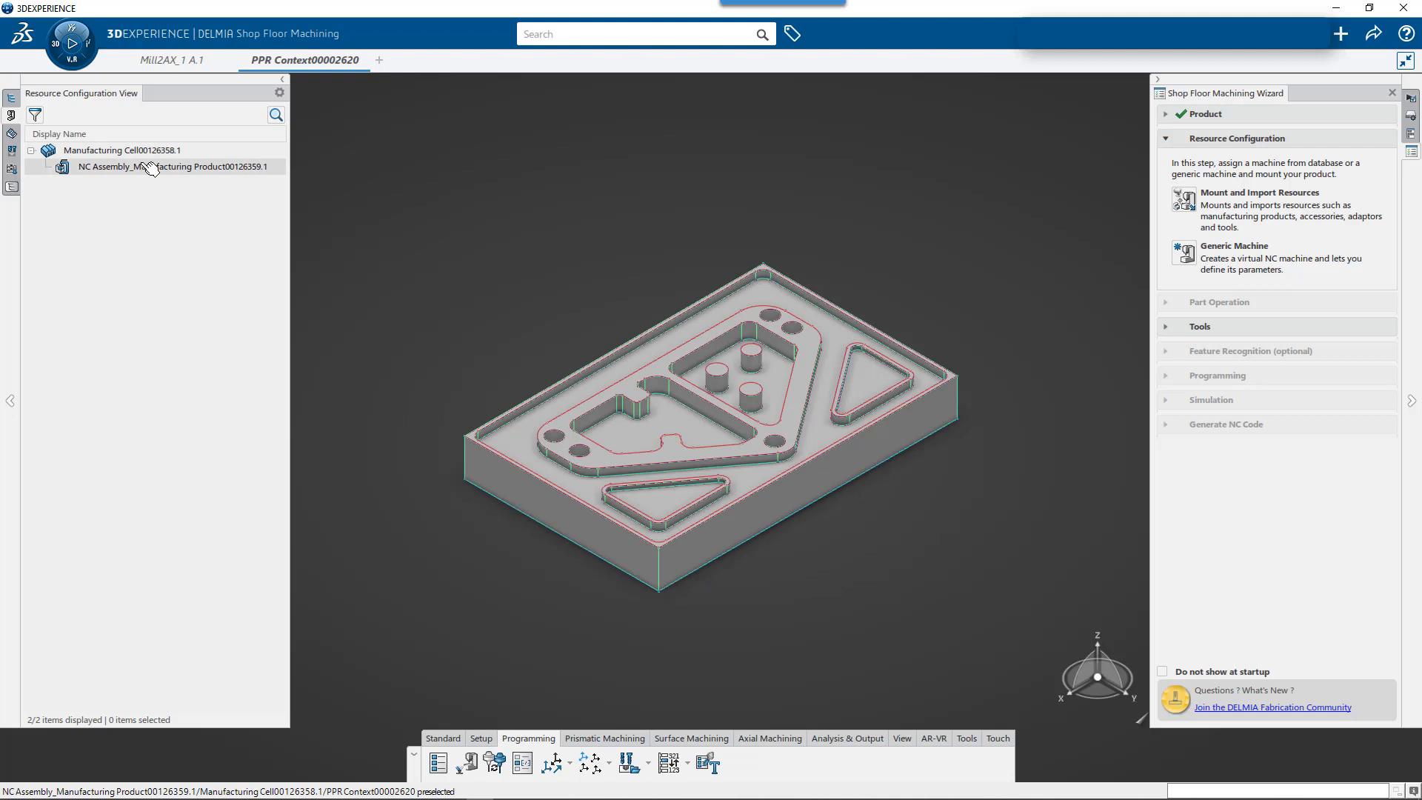
- Assign a generic 3-axis machine with its default spindle settings to the manufacturing cell
mouse_move(177, 61)
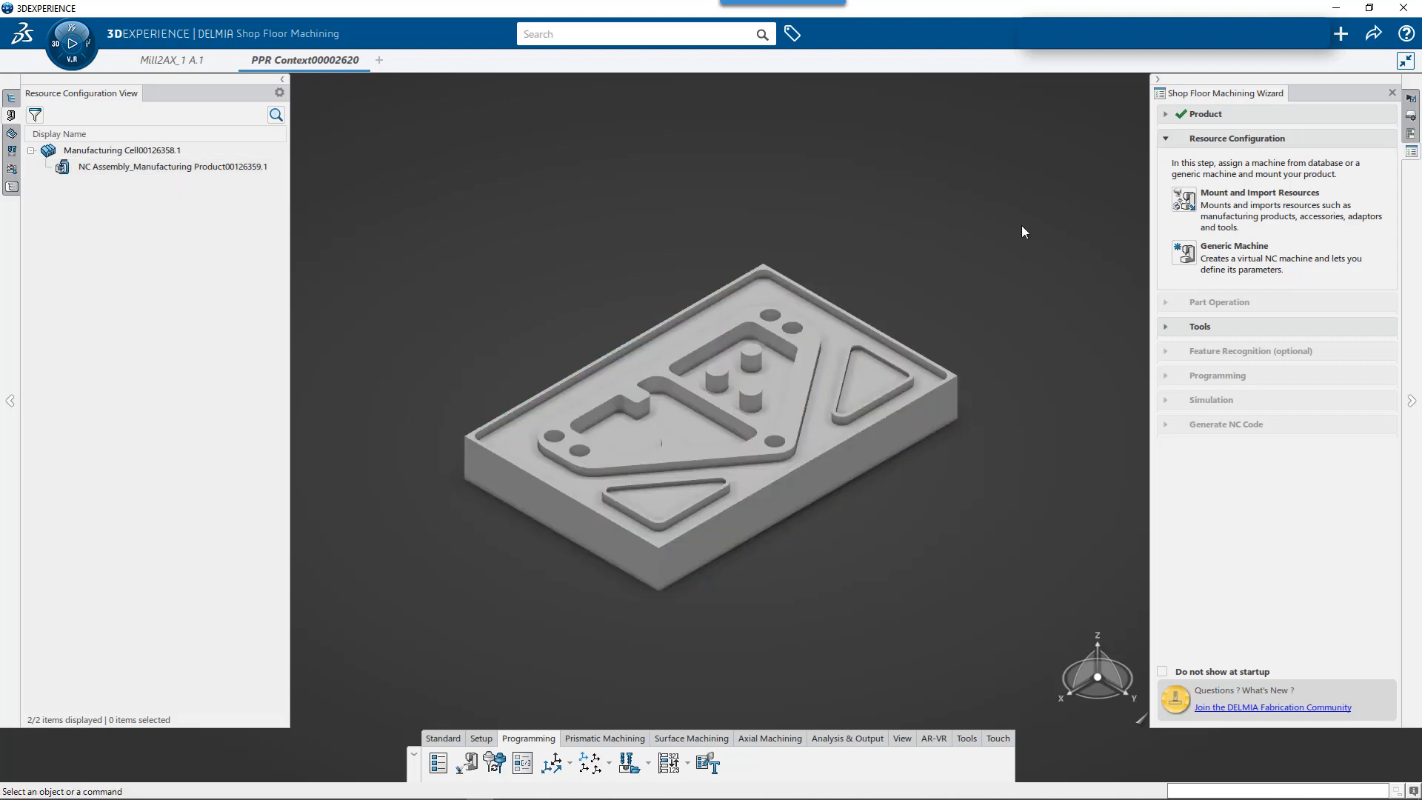
left_click(1185, 259)
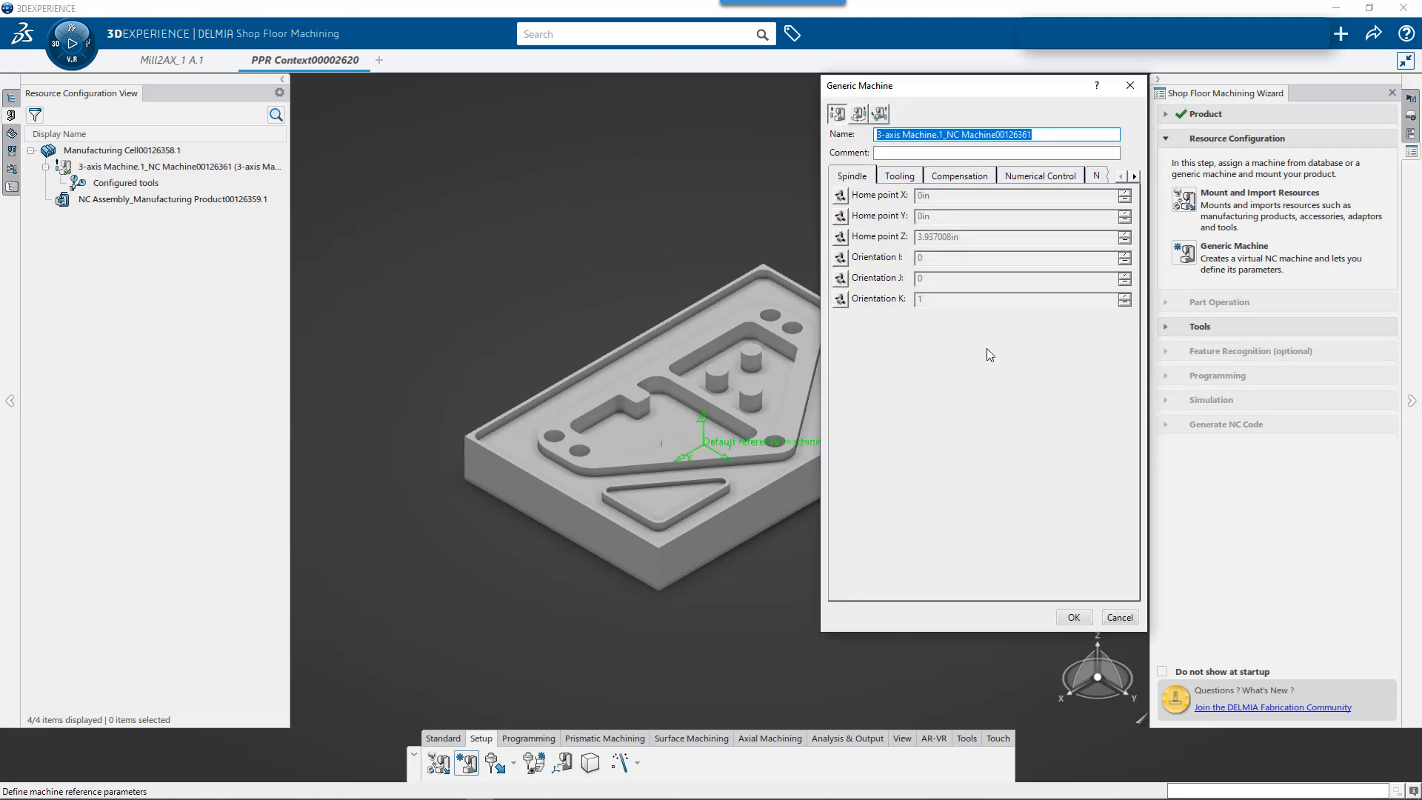
left_click(1074, 617)
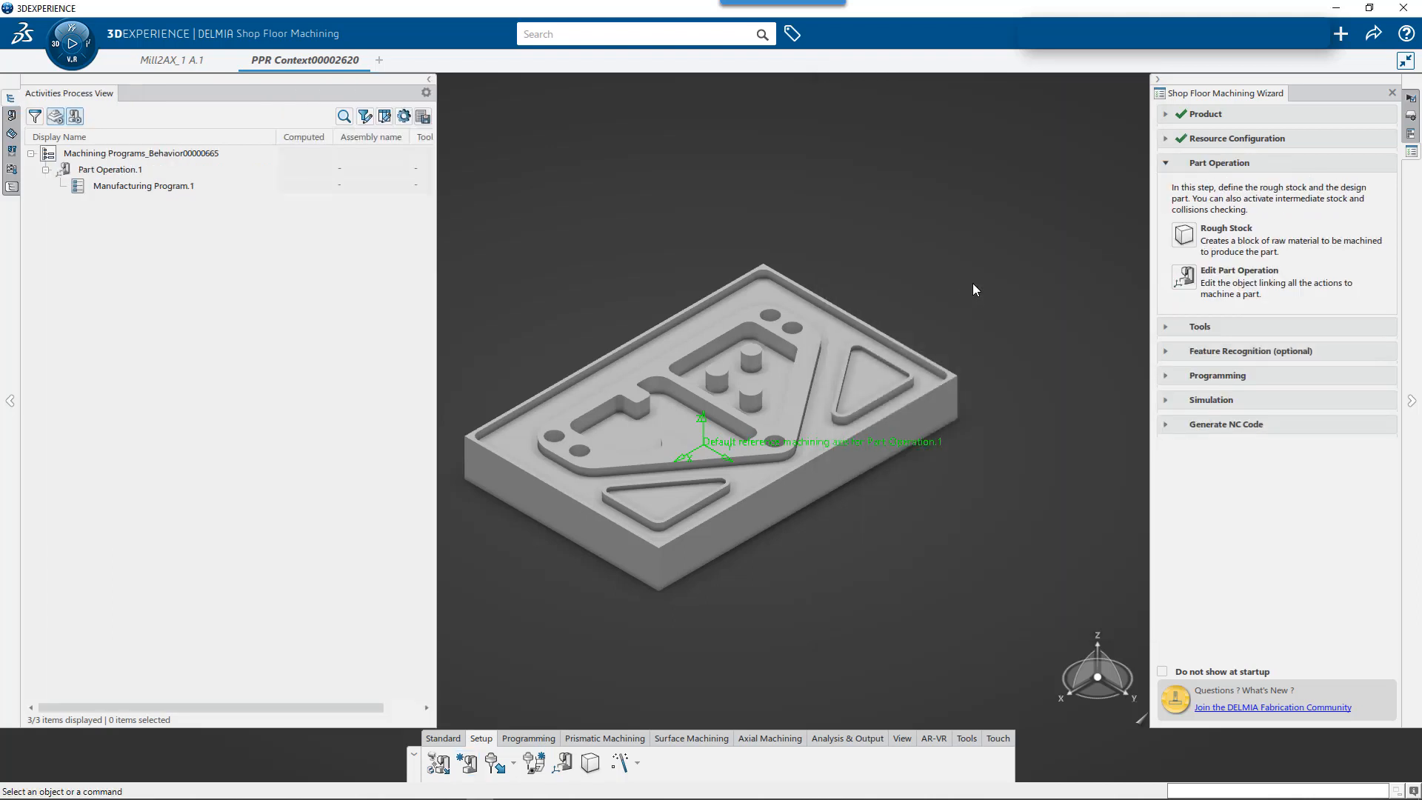
- Create a box-shaped rough stock in the NC Assembly manufacturing product, sized from the milled part's body without changing its dimensions
left_click(1184, 235)
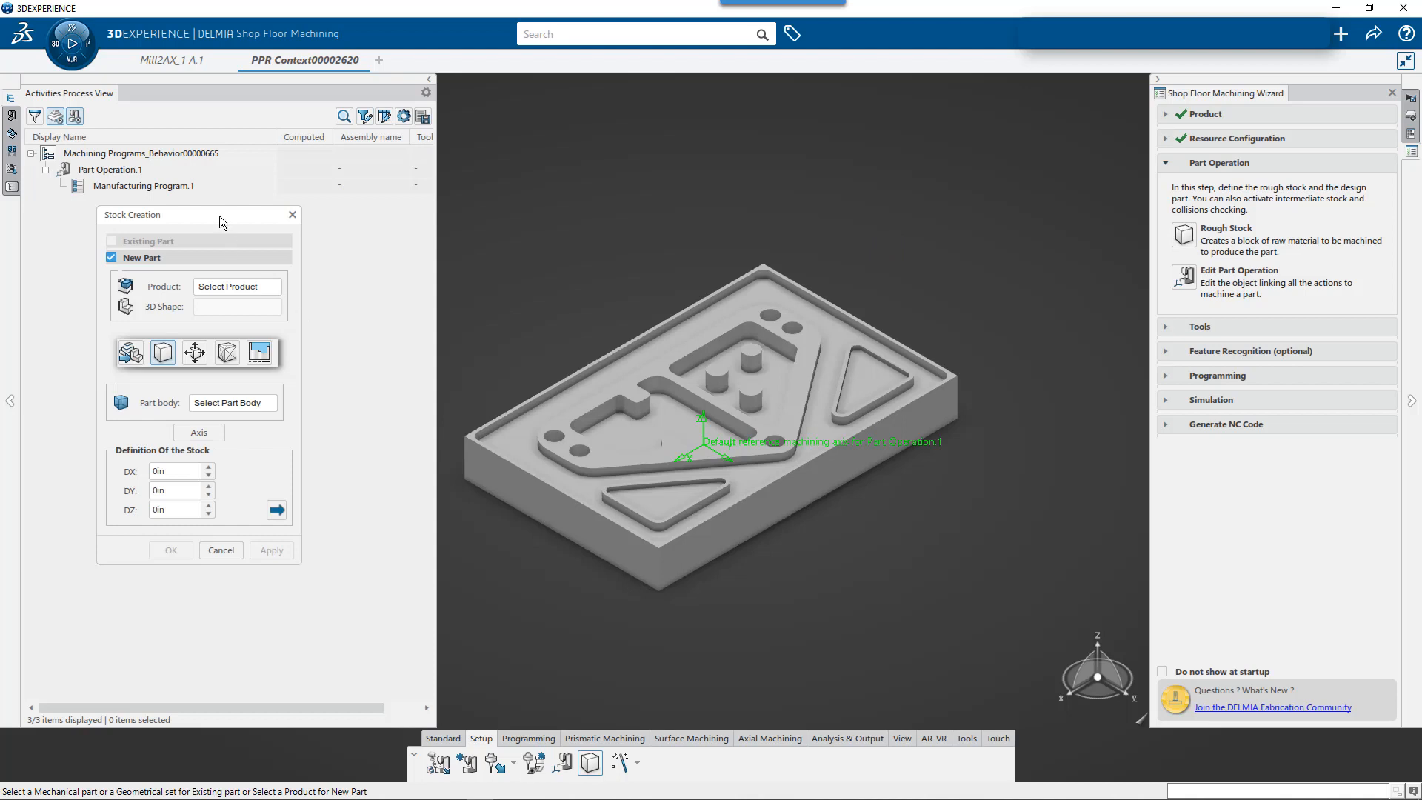
left_click_drag(219, 215, 319, 265)
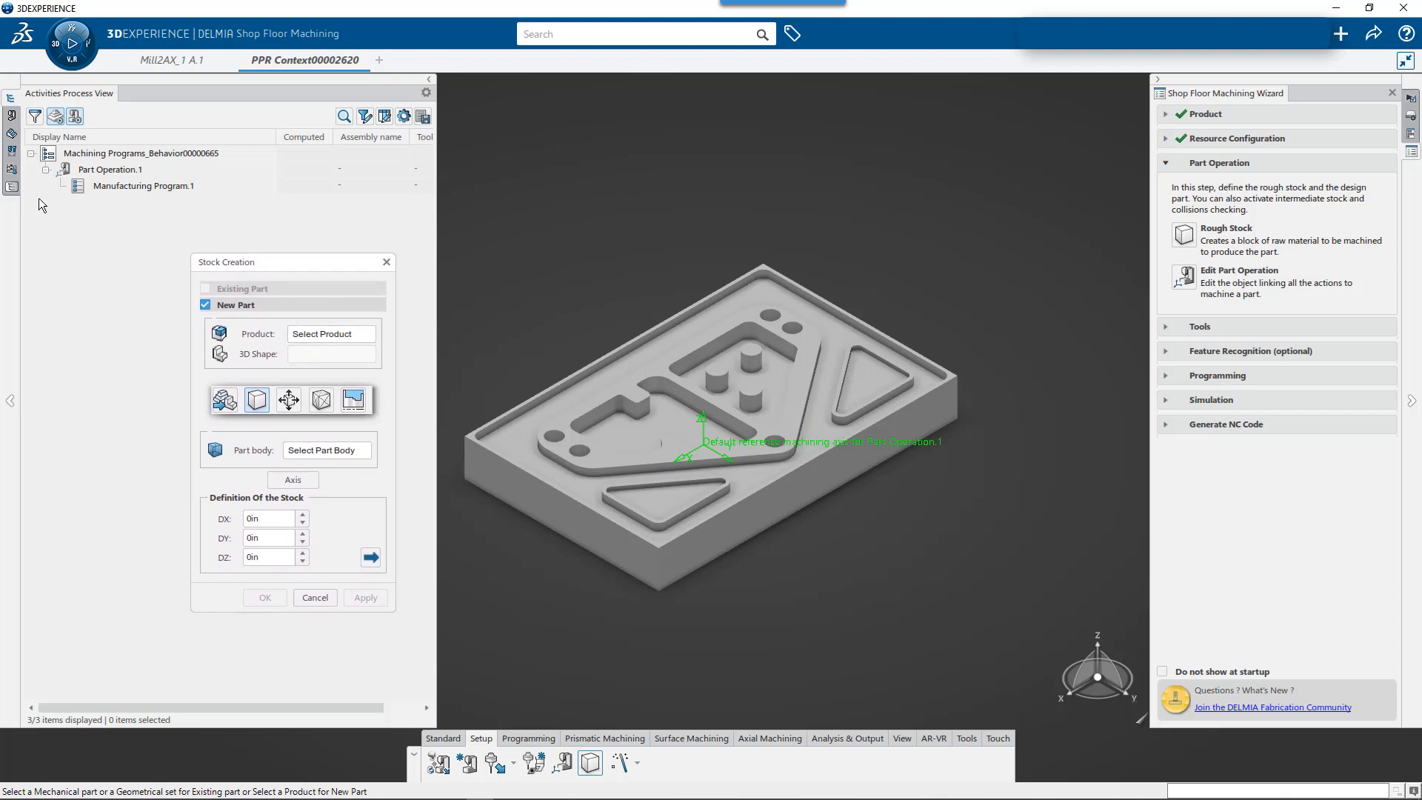
left_click(12, 188)
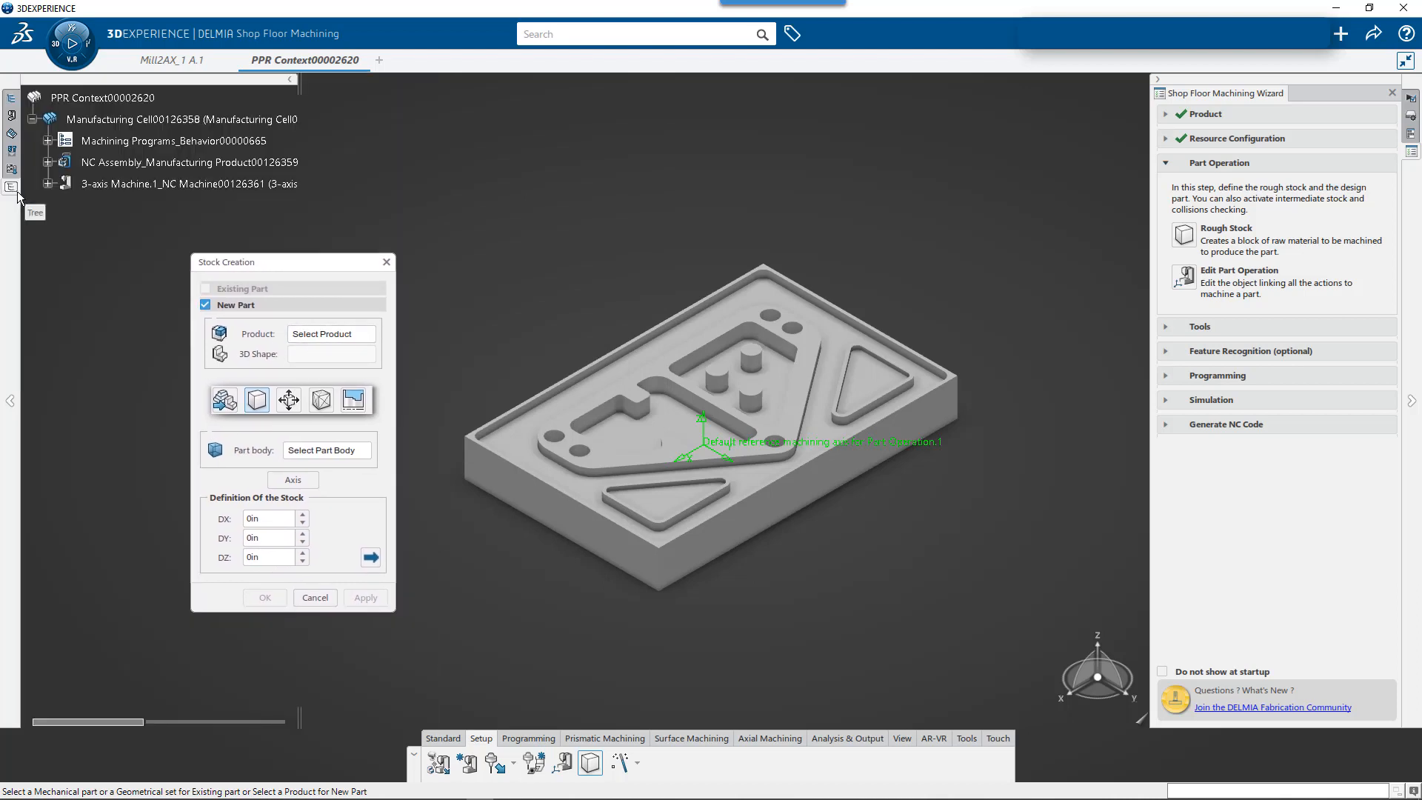
left_click(117, 165)
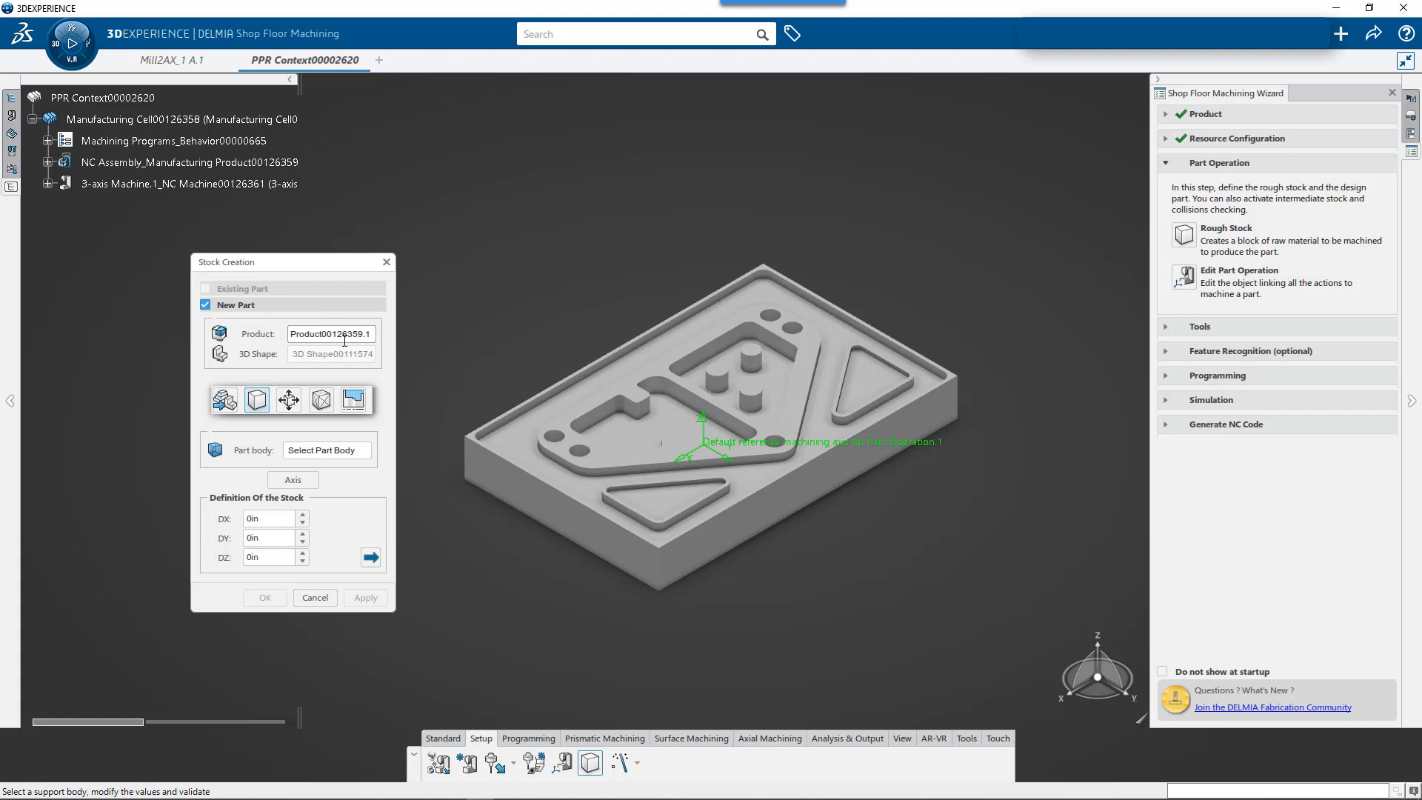
left_click(570, 490)
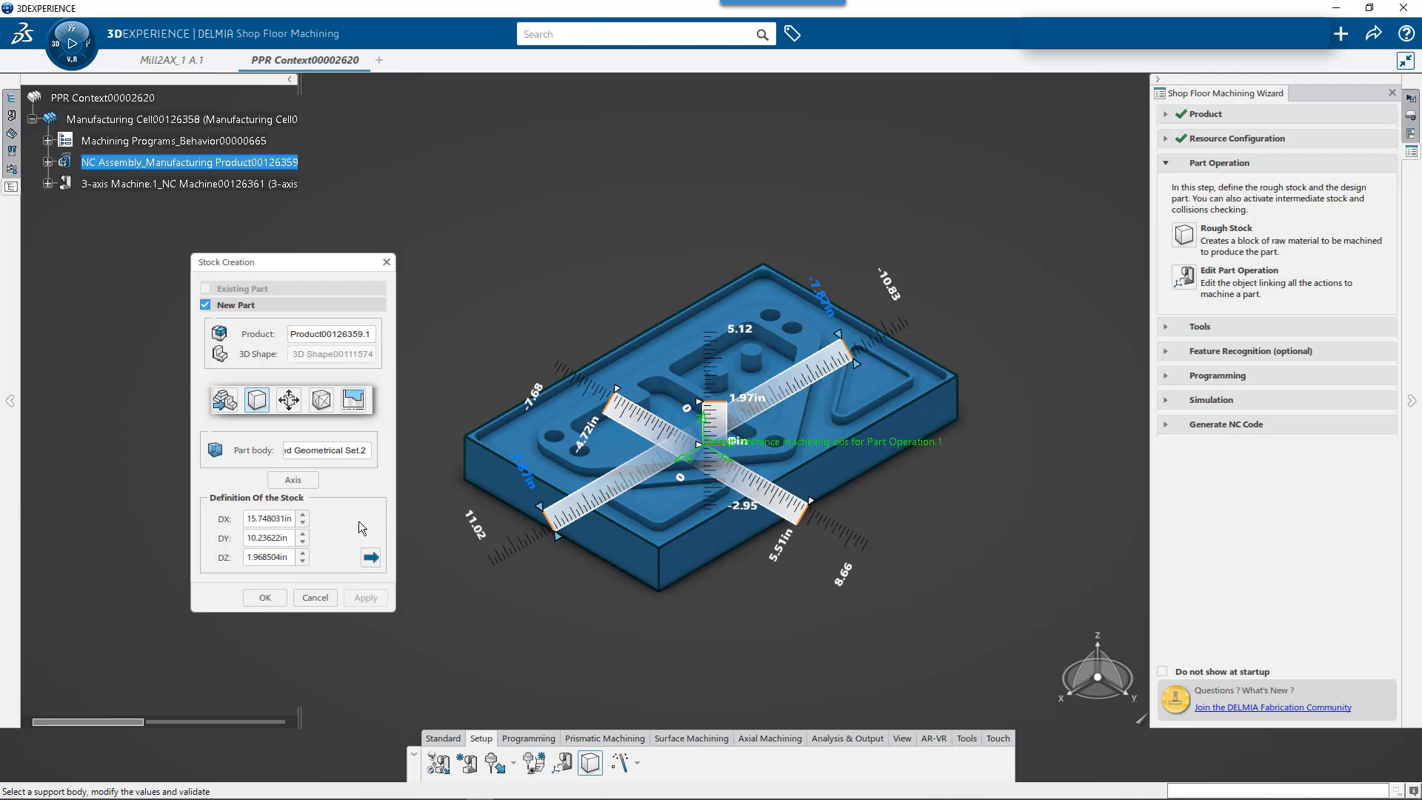
left_click(264, 597)
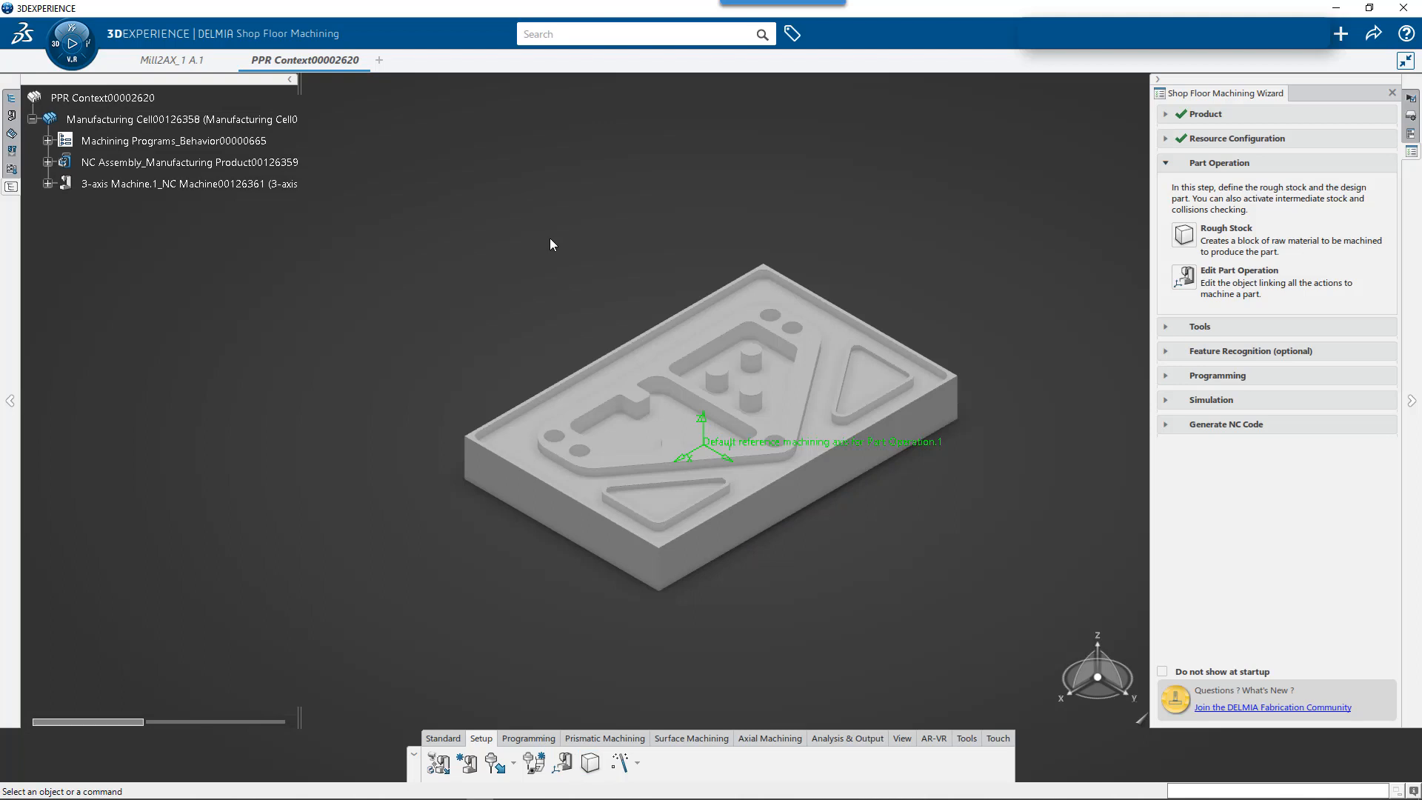
- Edit the part operation to assign the stock block as the rough stock, and toggle the stock's display
left_click(1184, 278)
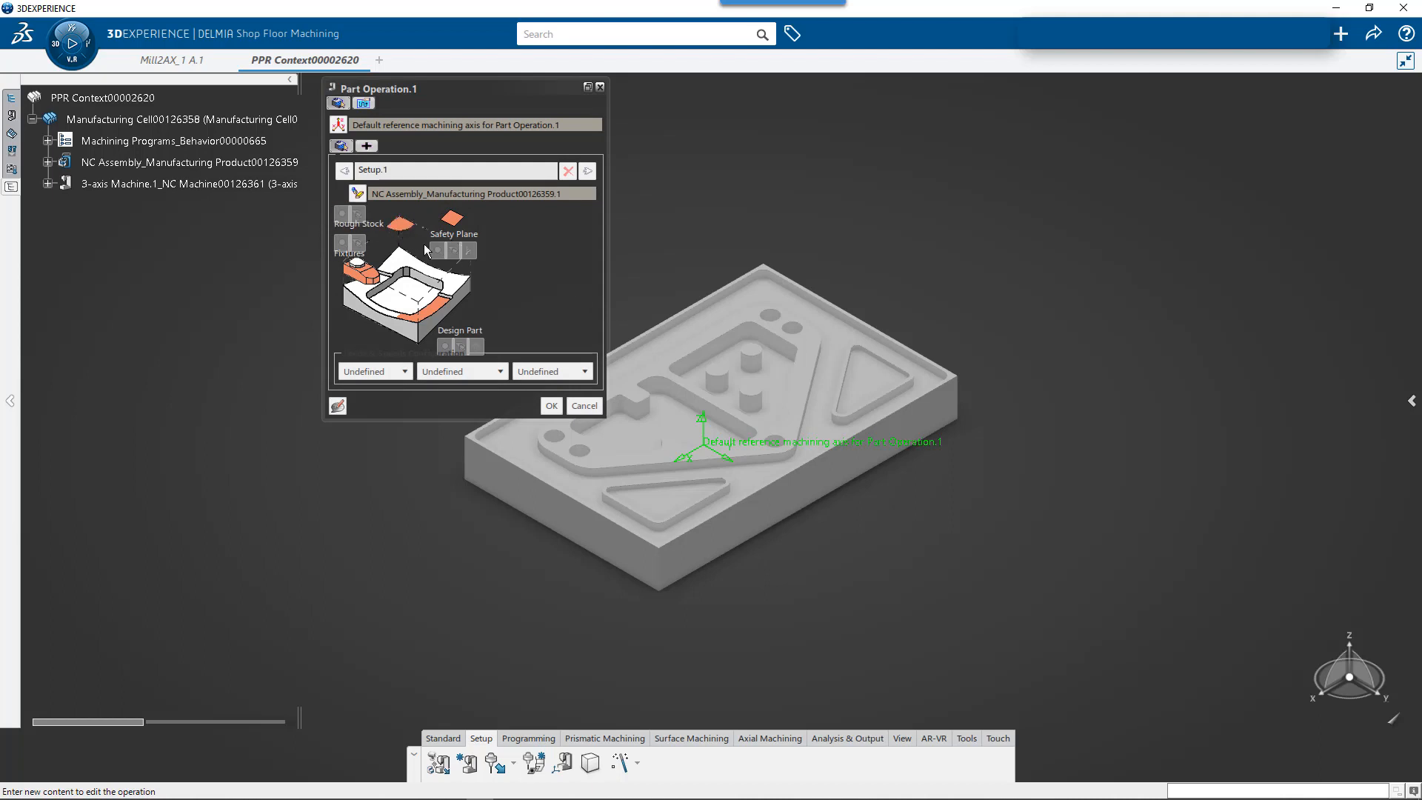
left_click(404, 234)
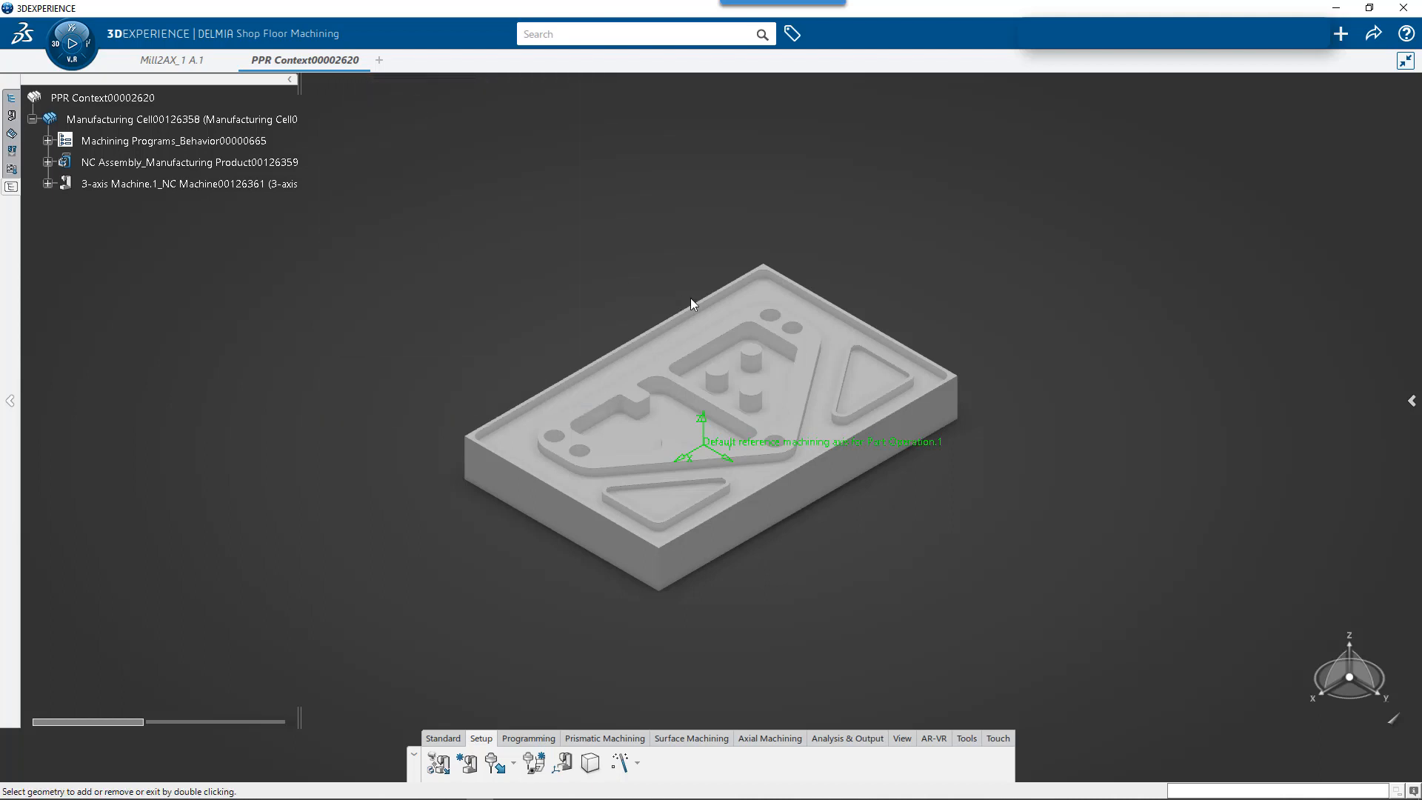
left_click(737, 300)
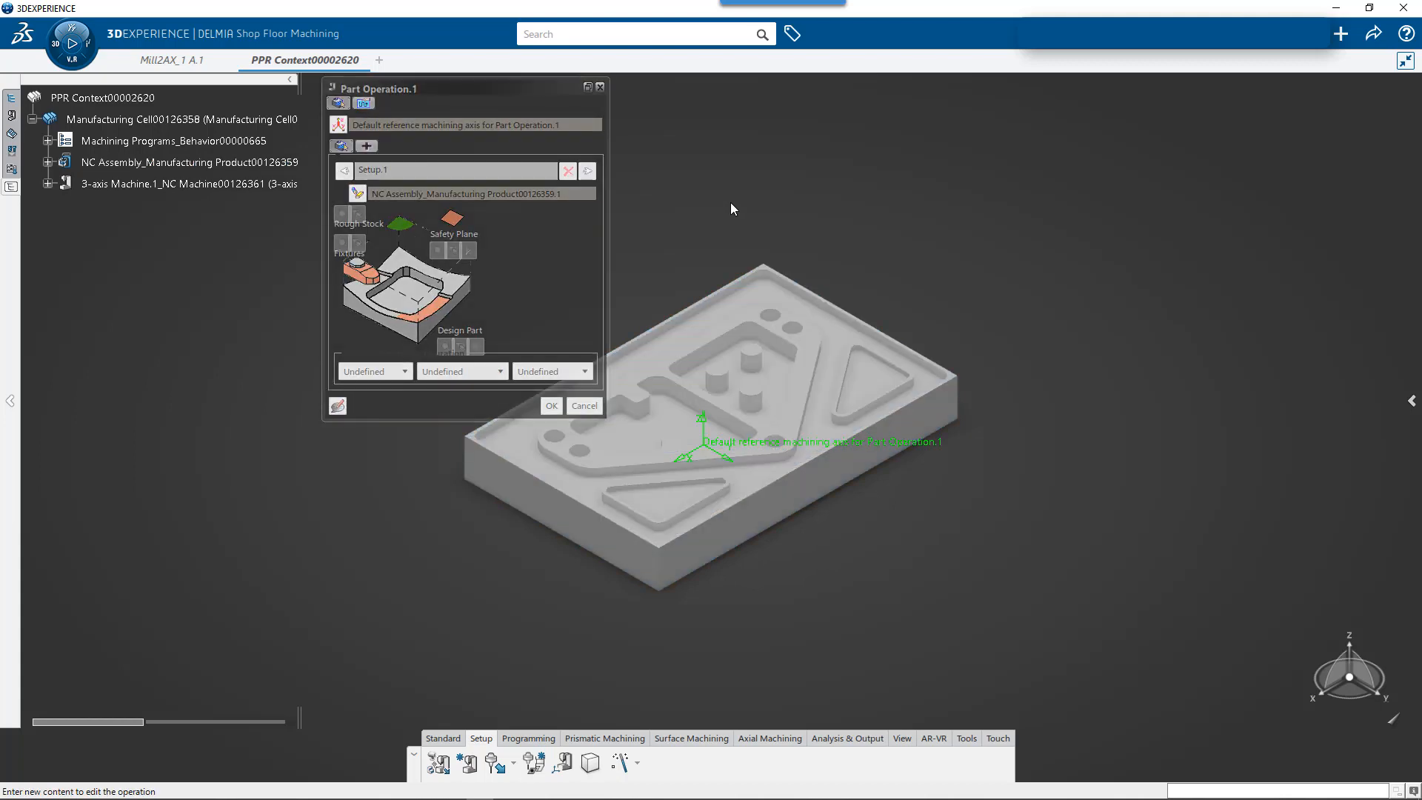
mouse_move(1420, 141)
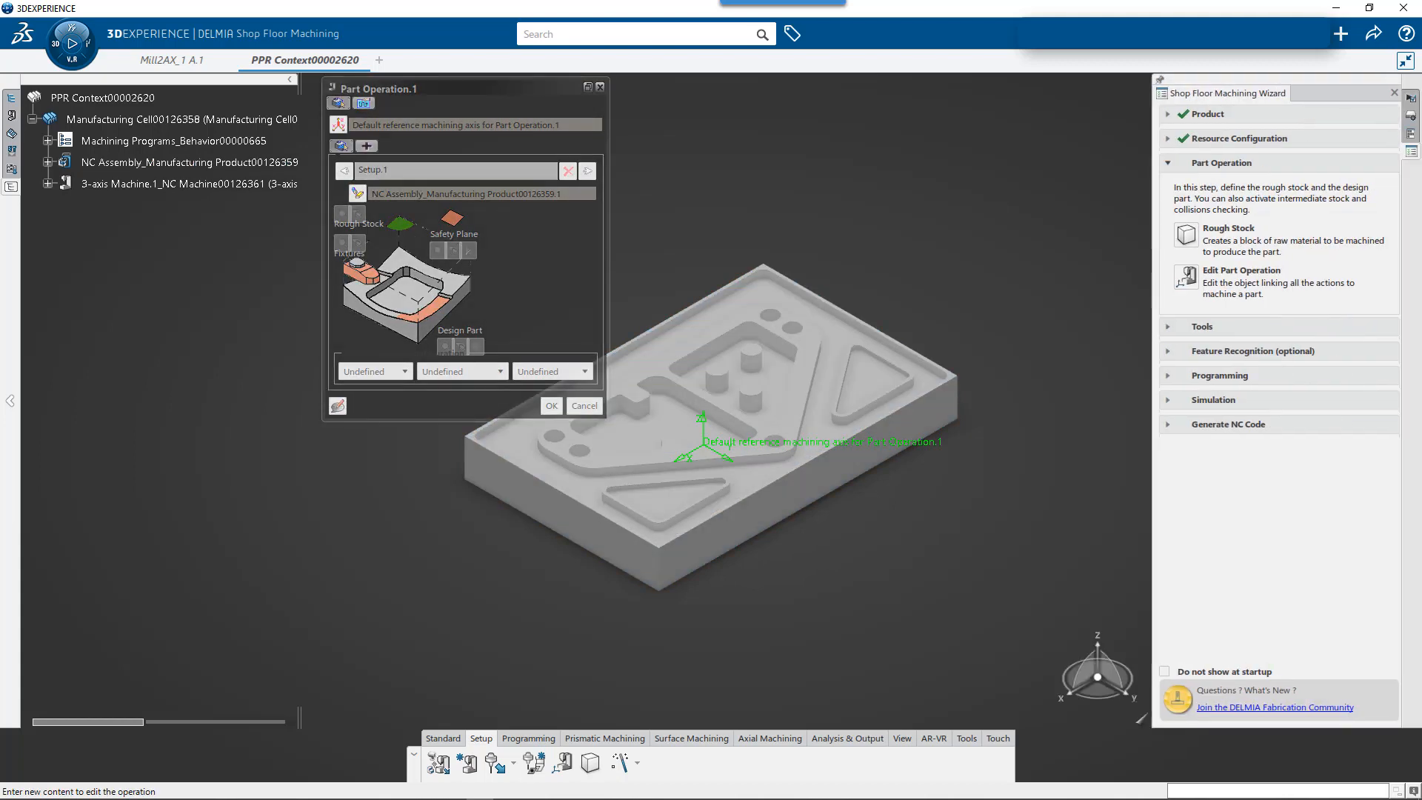
left_click(1411, 117)
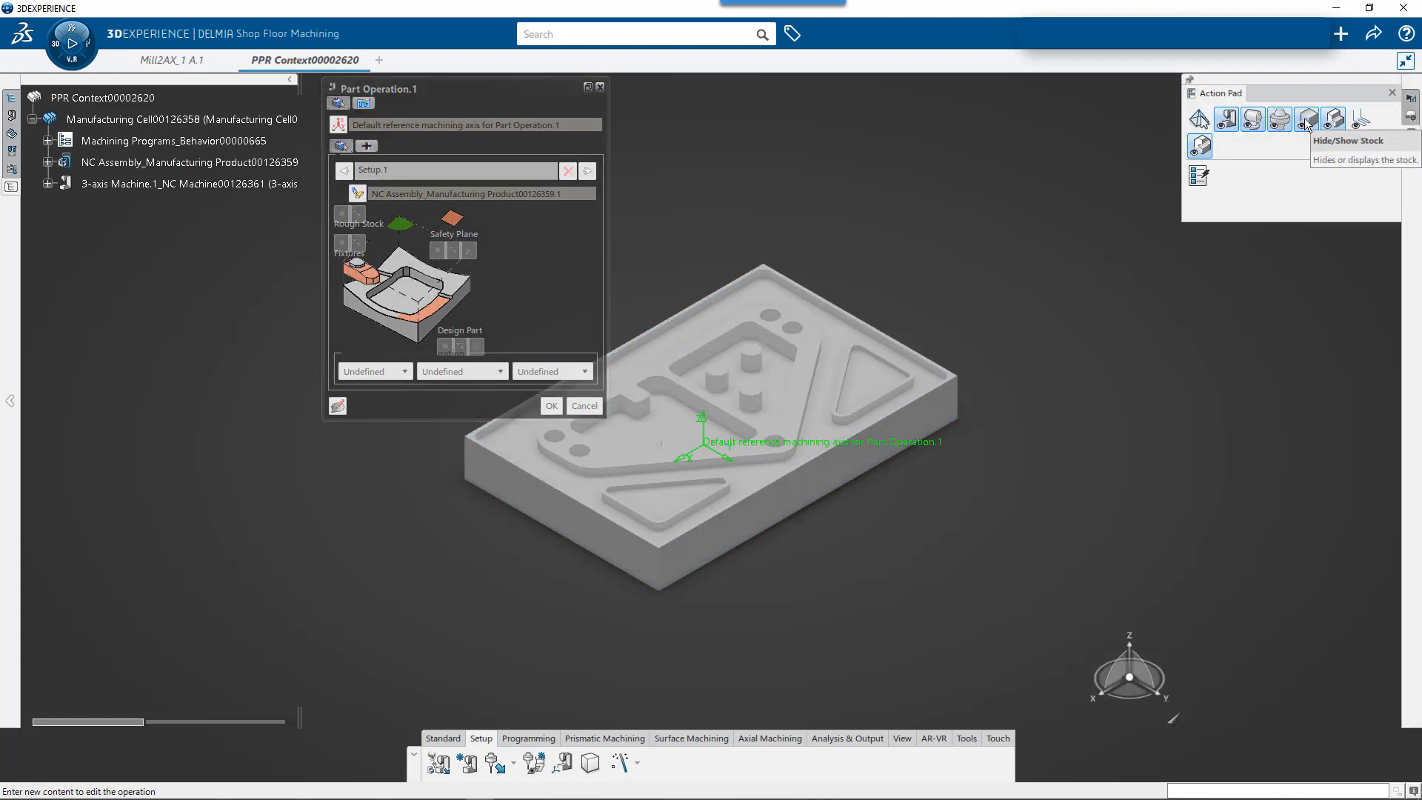
left_click(1307, 125)
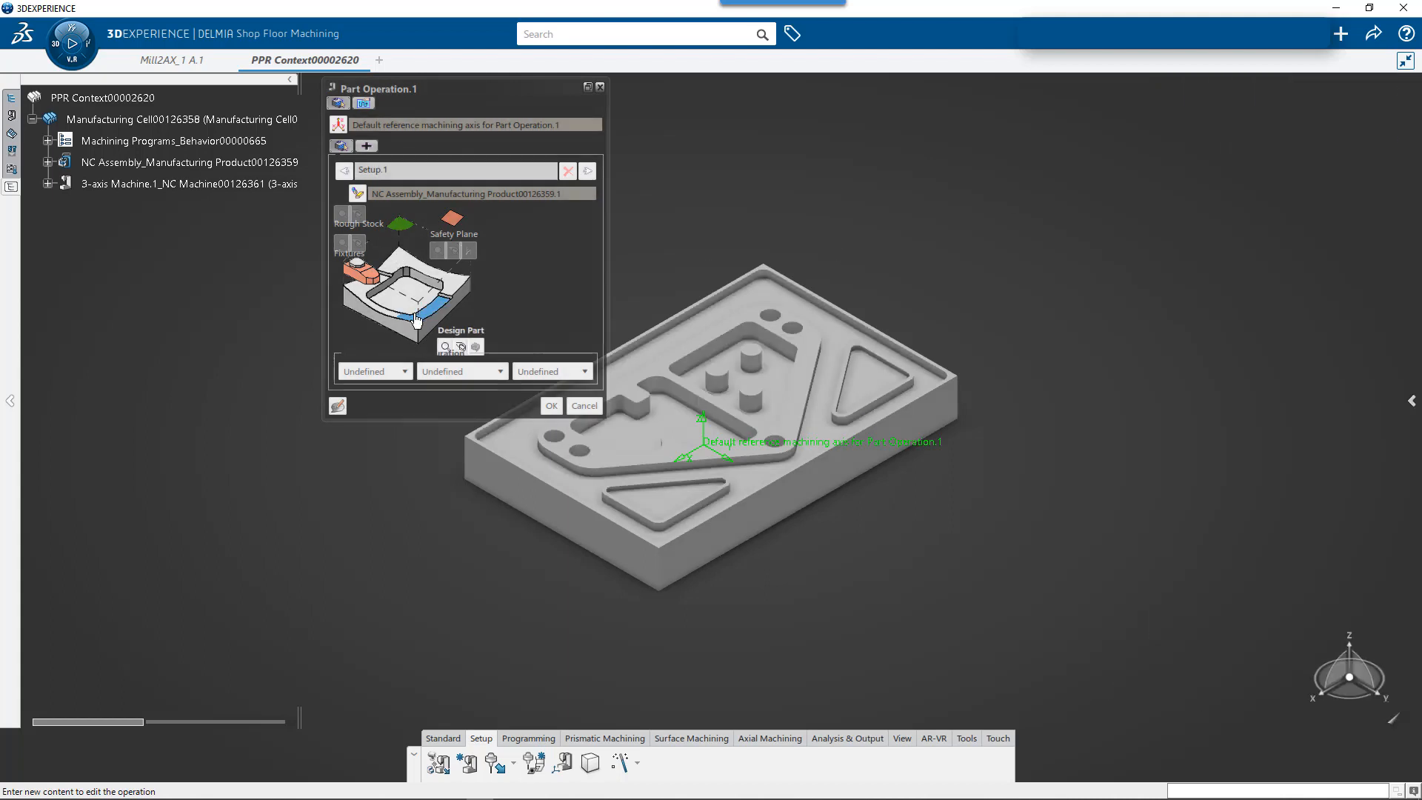
- Assign the milled part as the design part of the part operation
left_click(445, 346)
left_click(752, 354)
double_click(775, 229)
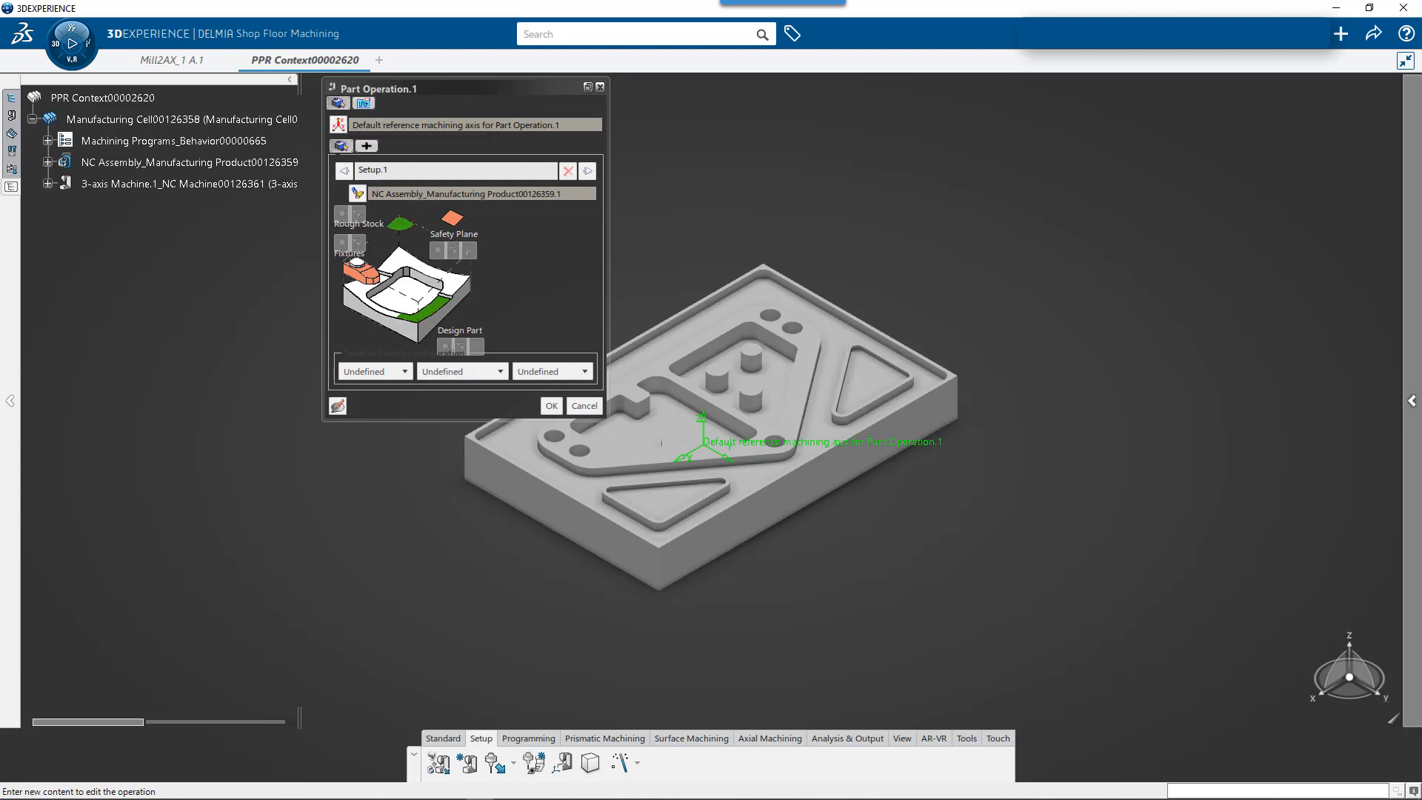
mouse_move(1413, 148)
left_click(1188, 82)
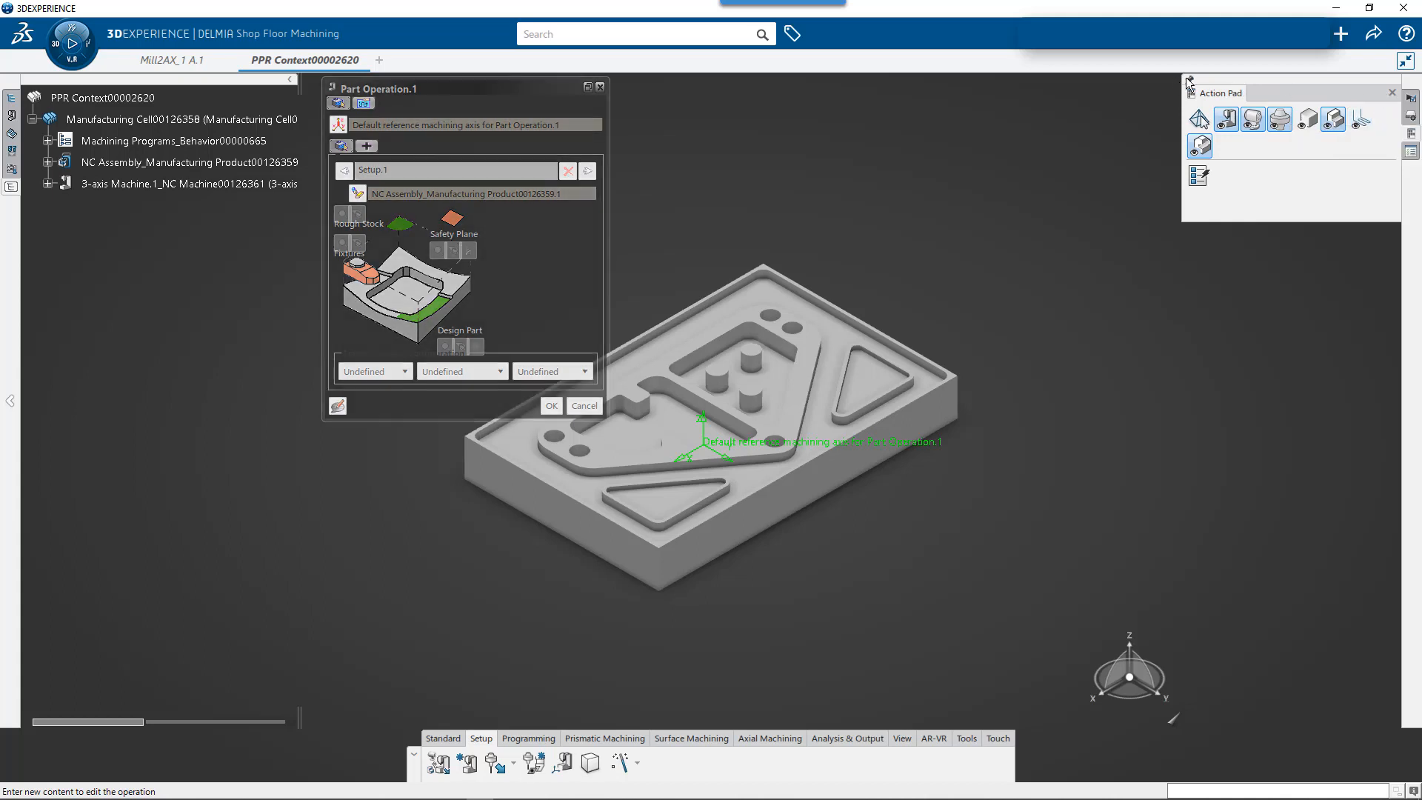
- Place the reference machining axis origin on the part's upper corner at one end of its long edge
left_click(338, 124)
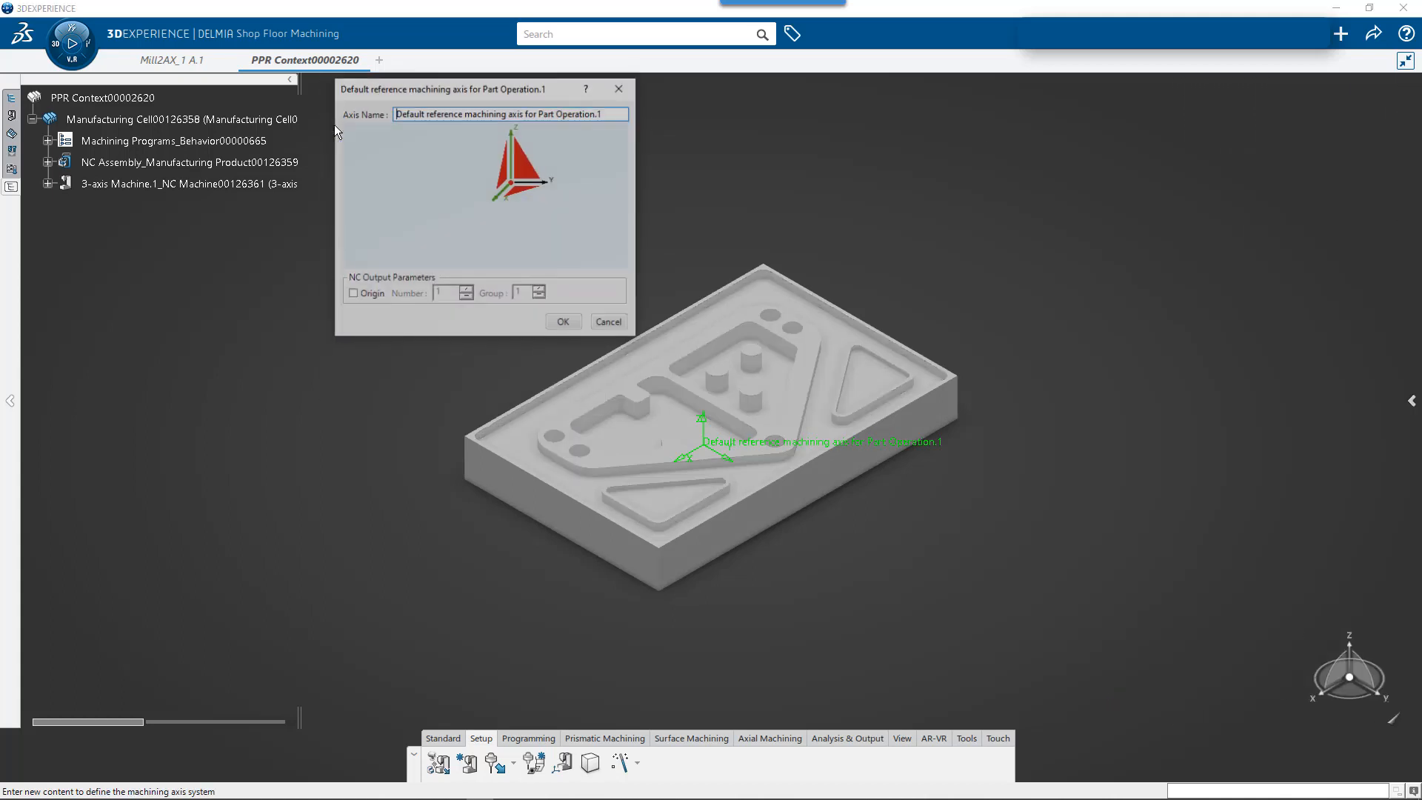
left_click(512, 183)
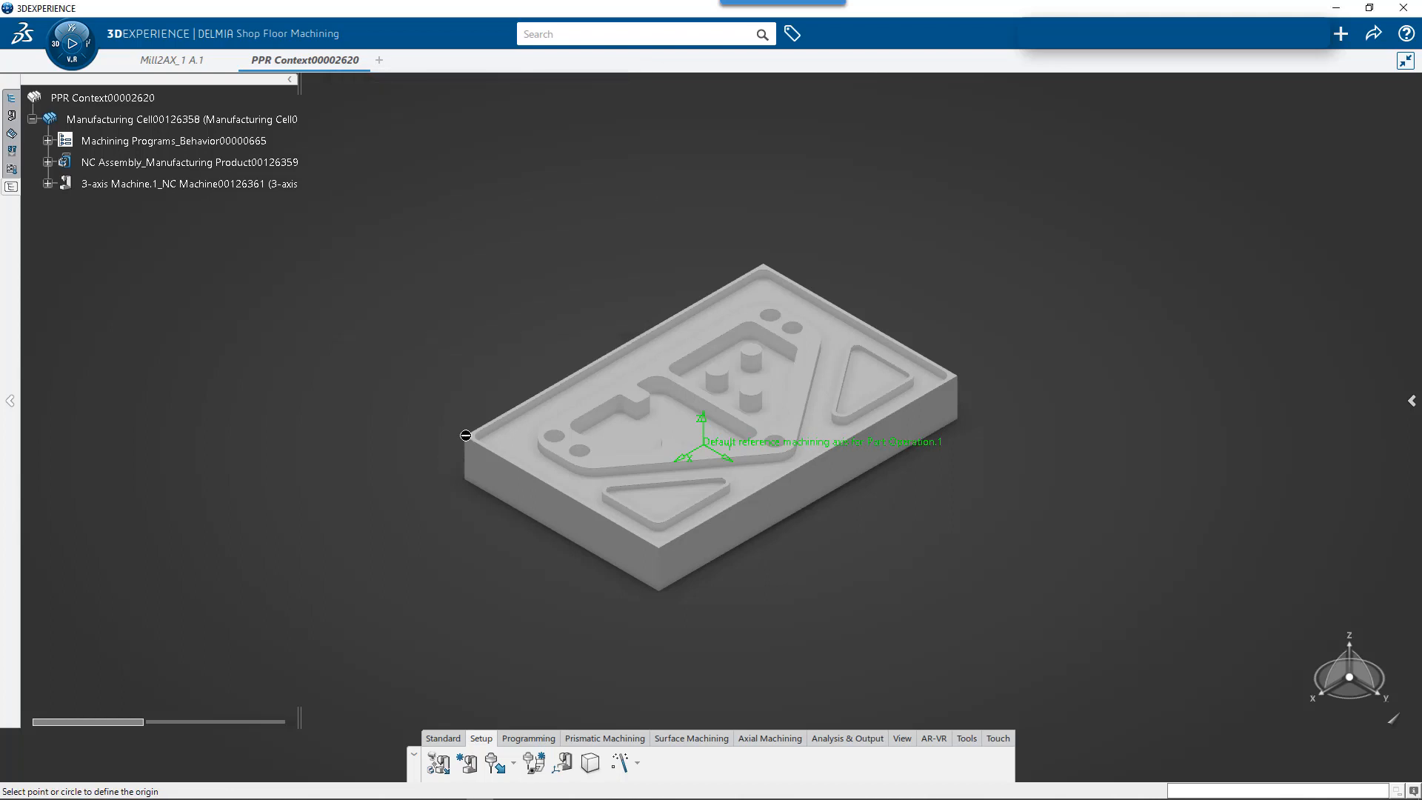
left_click(466, 436)
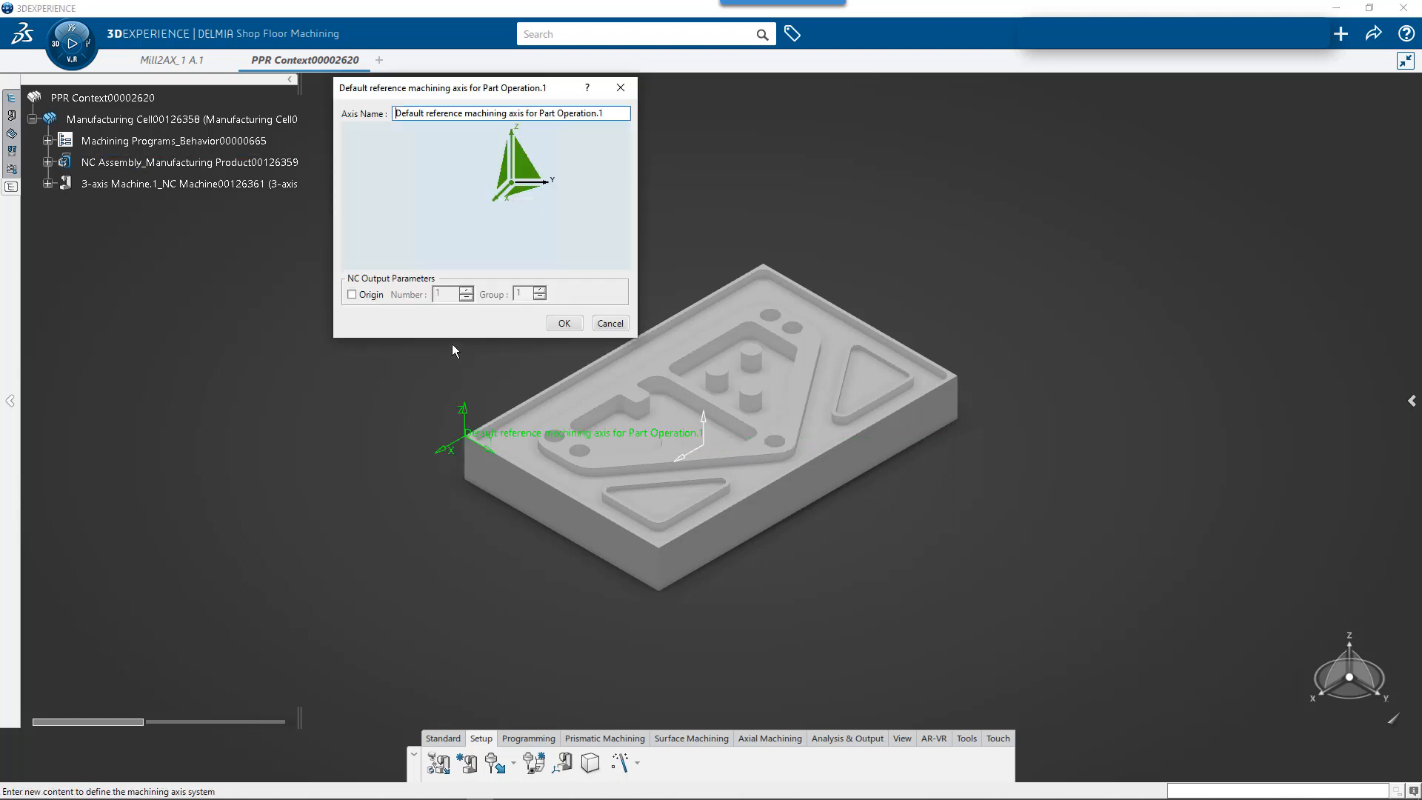
- Align the machining axis X direction with the part's long upper edge, reversed to I -1, J 0, K 0
left_click(496, 200)
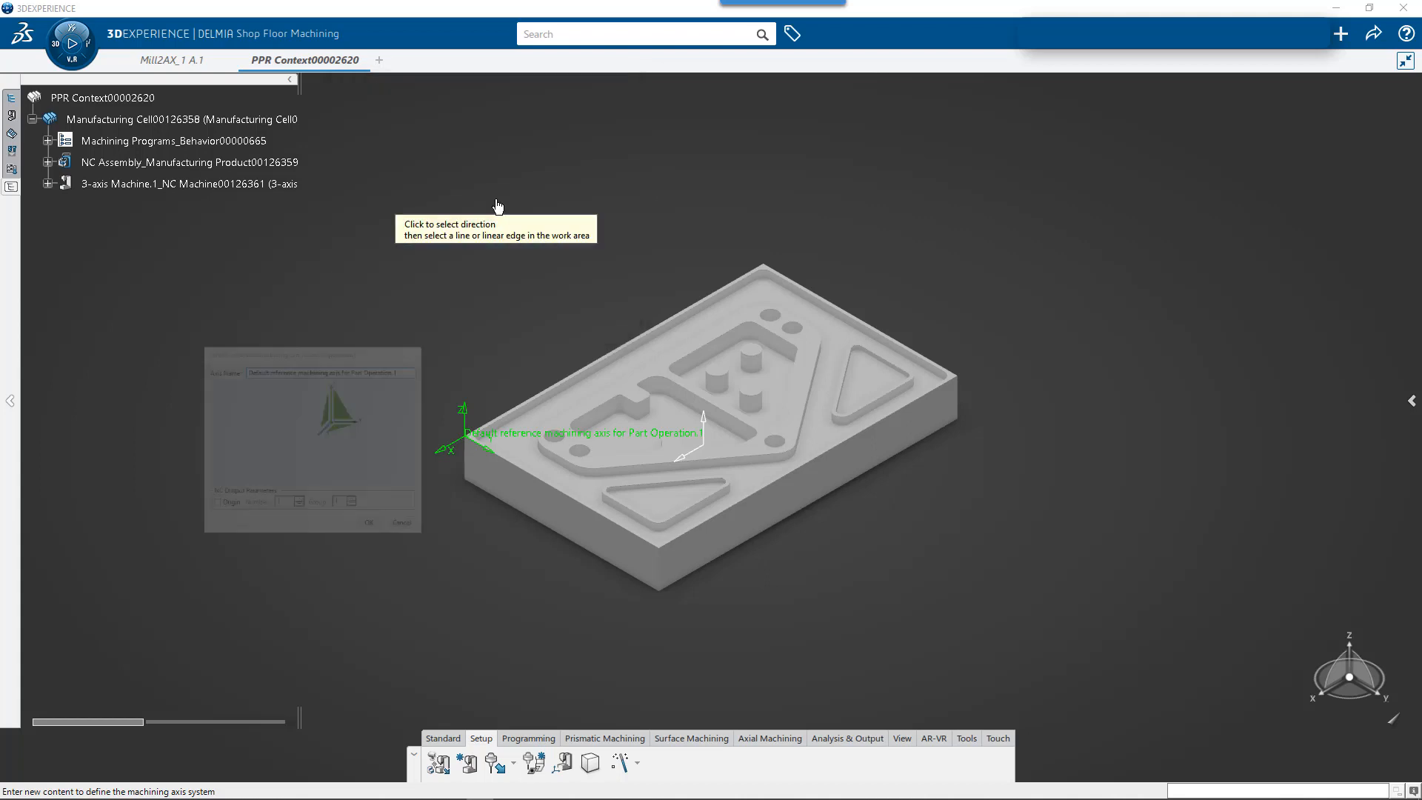
left_click(515, 404)
left_click(548, 234)
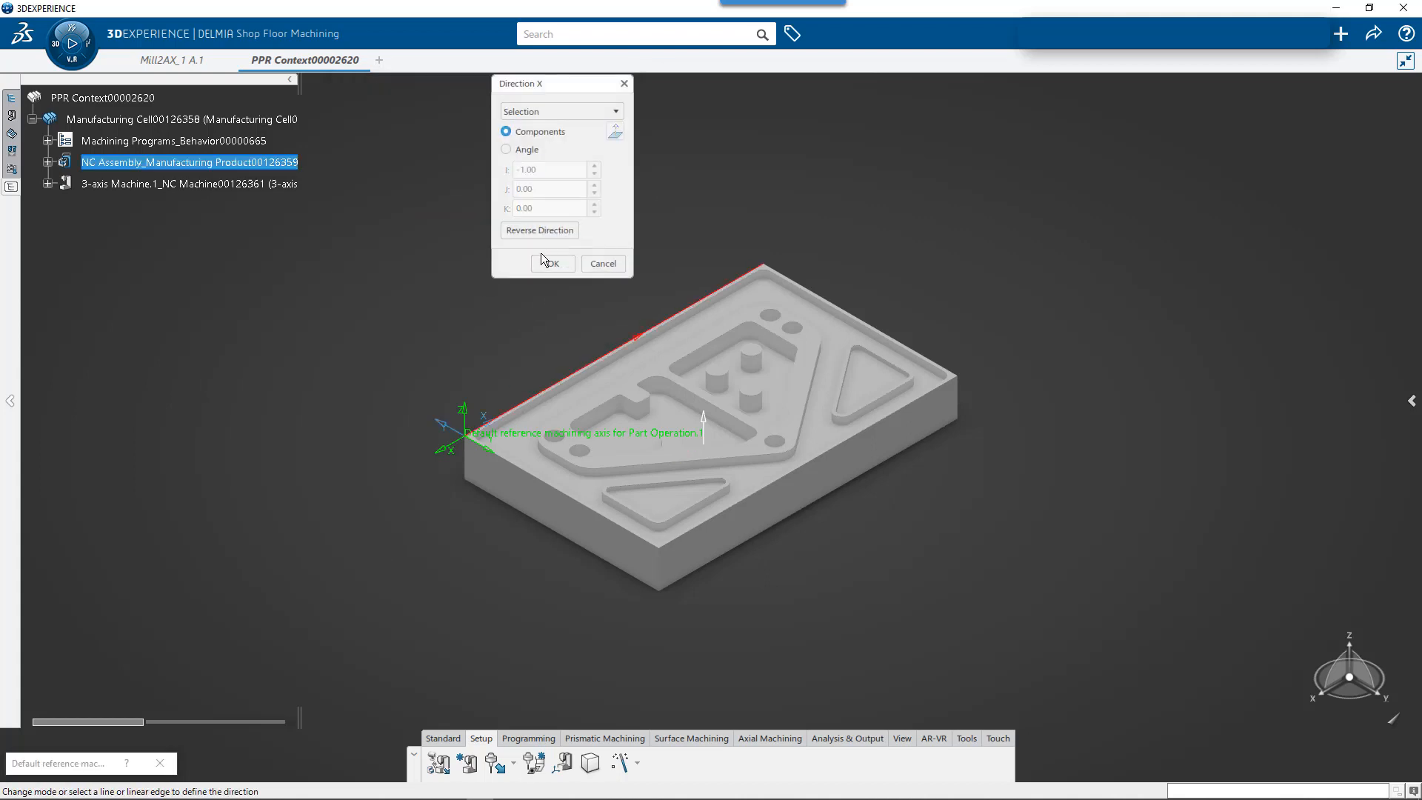
left_click(551, 264)
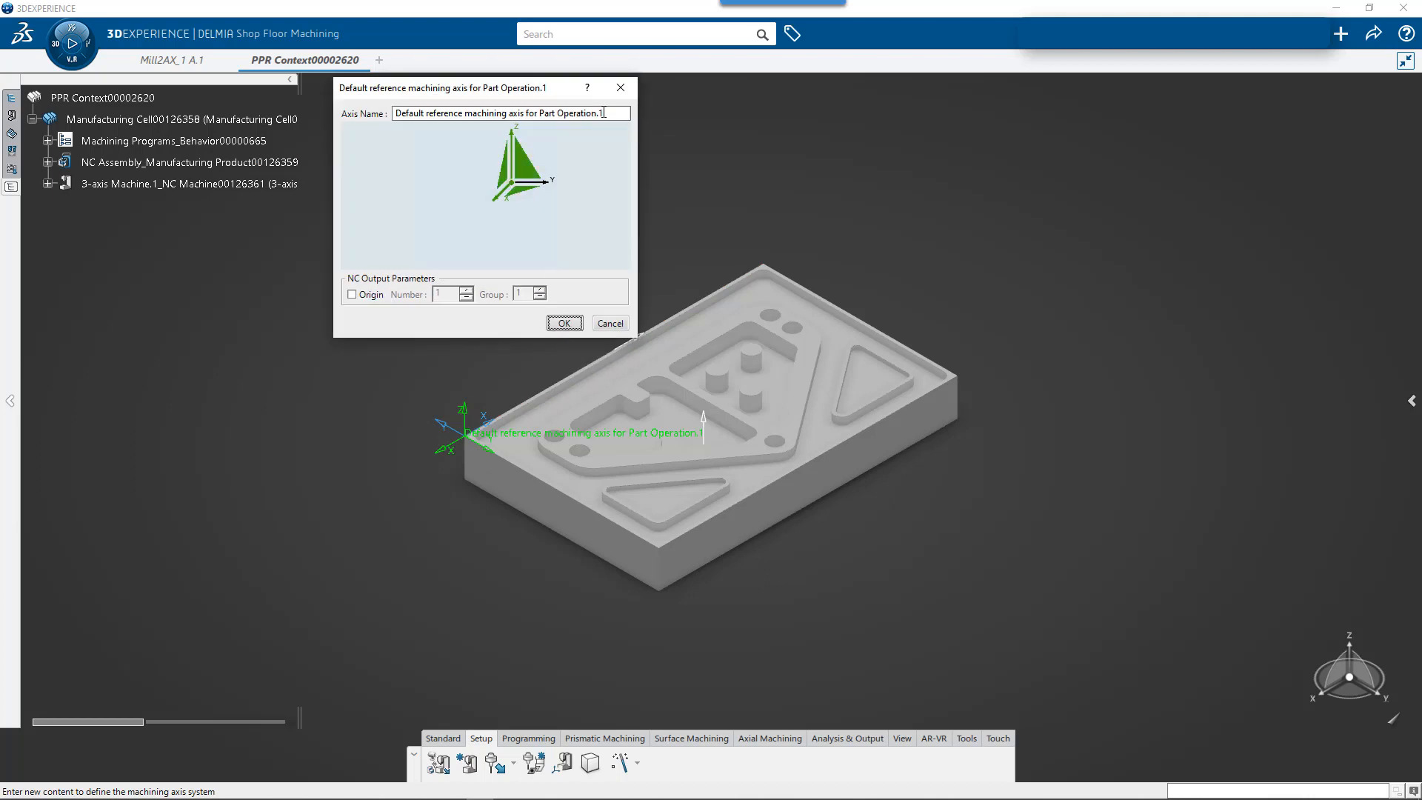
- Enable the origin NC output on the machining axis with number 1 and group 1, and accept the part operation
left_click_drag(603, 112, 386, 113)
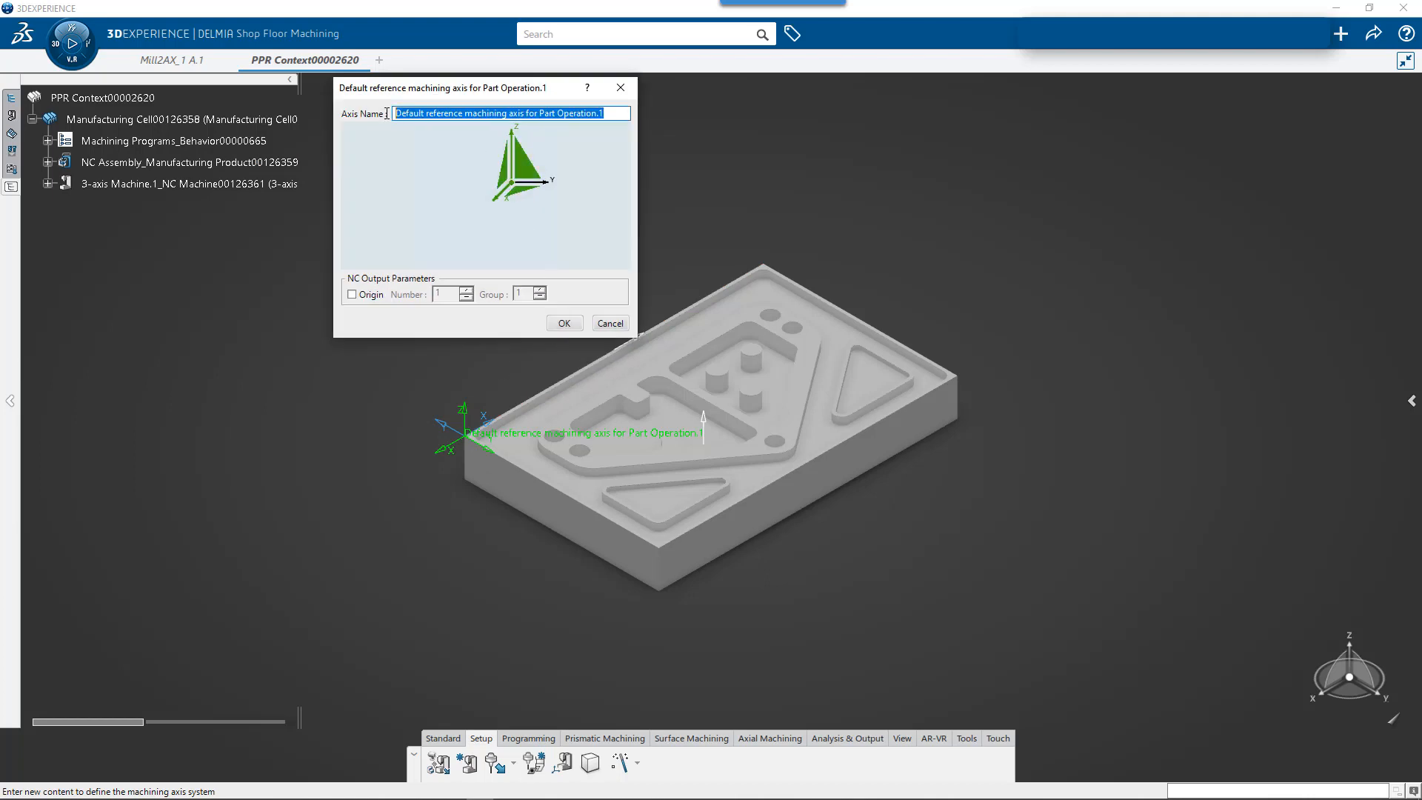
left_click(353, 296)
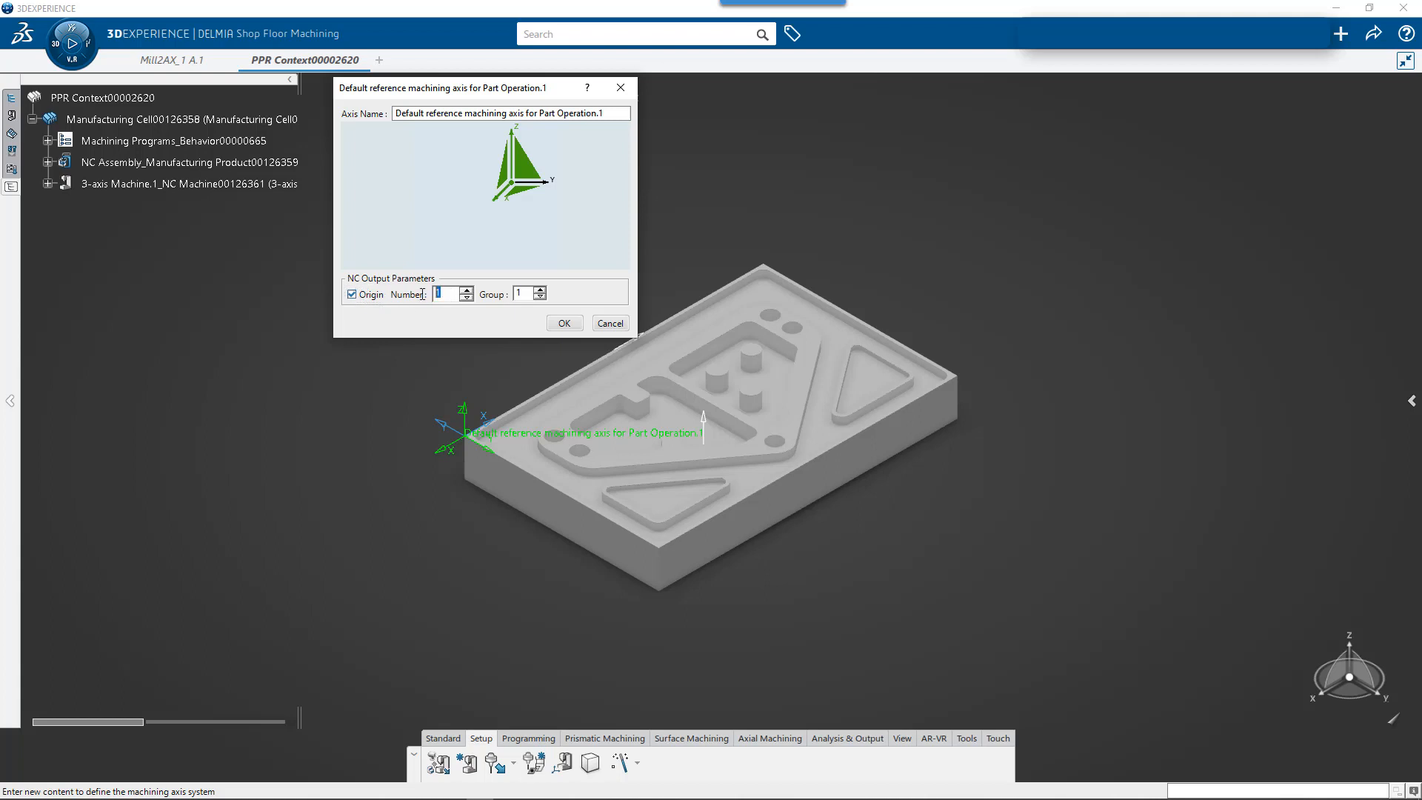
double_click(439, 293)
left_click(568, 324)
left_click(551, 406)
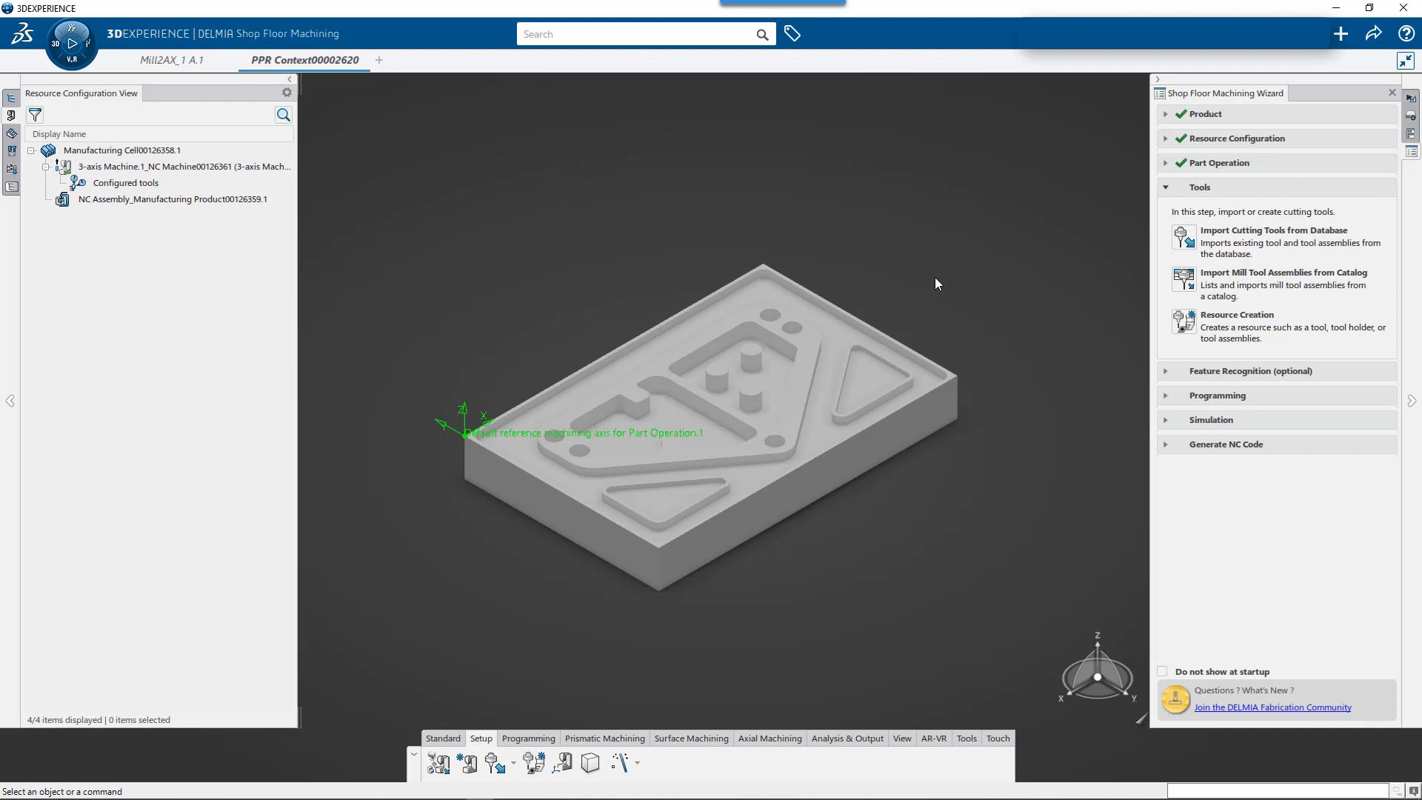
- Create a face mill tool resource named T1 Face Mill
left_click(1183, 321)
left_click(430, 144)
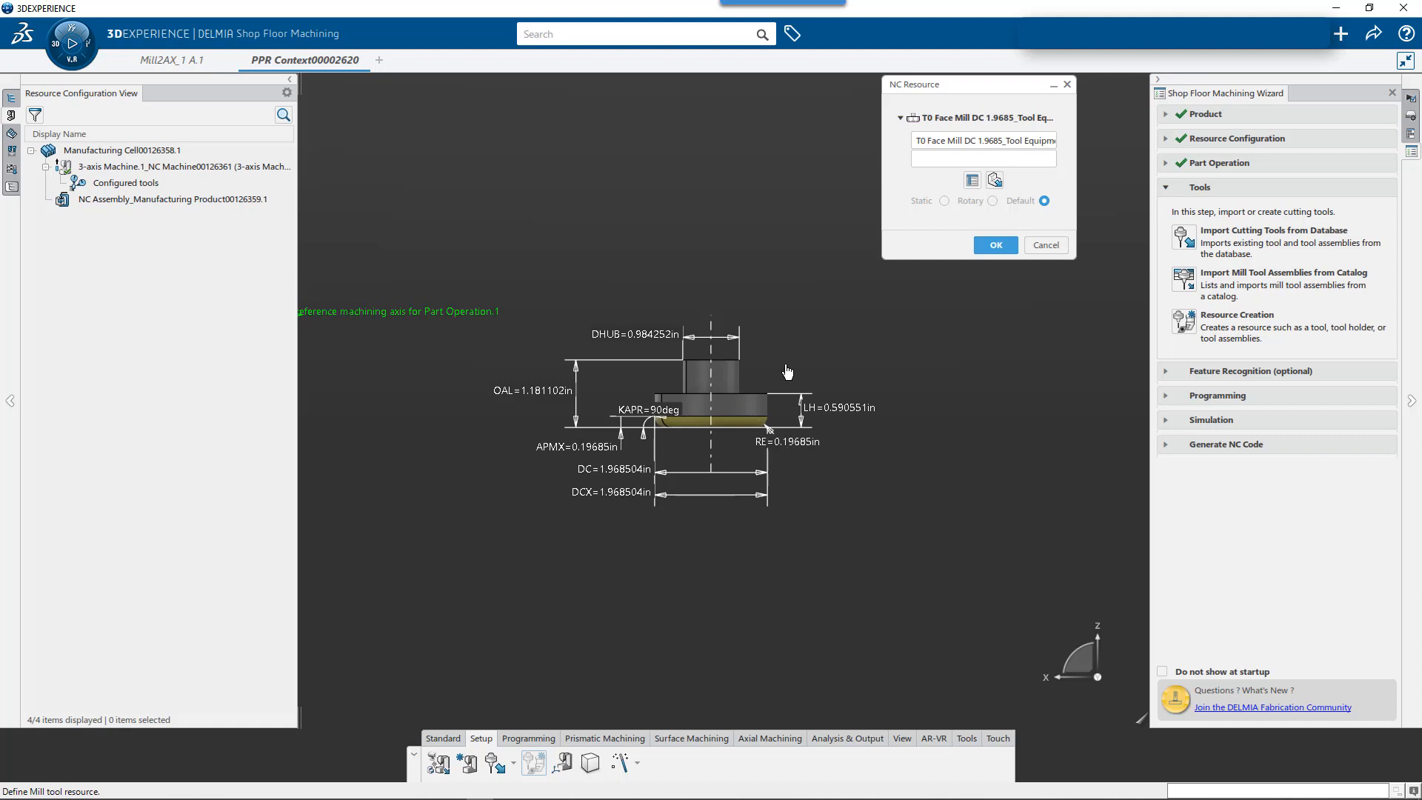
left_click_drag(917, 136, 1084, 146)
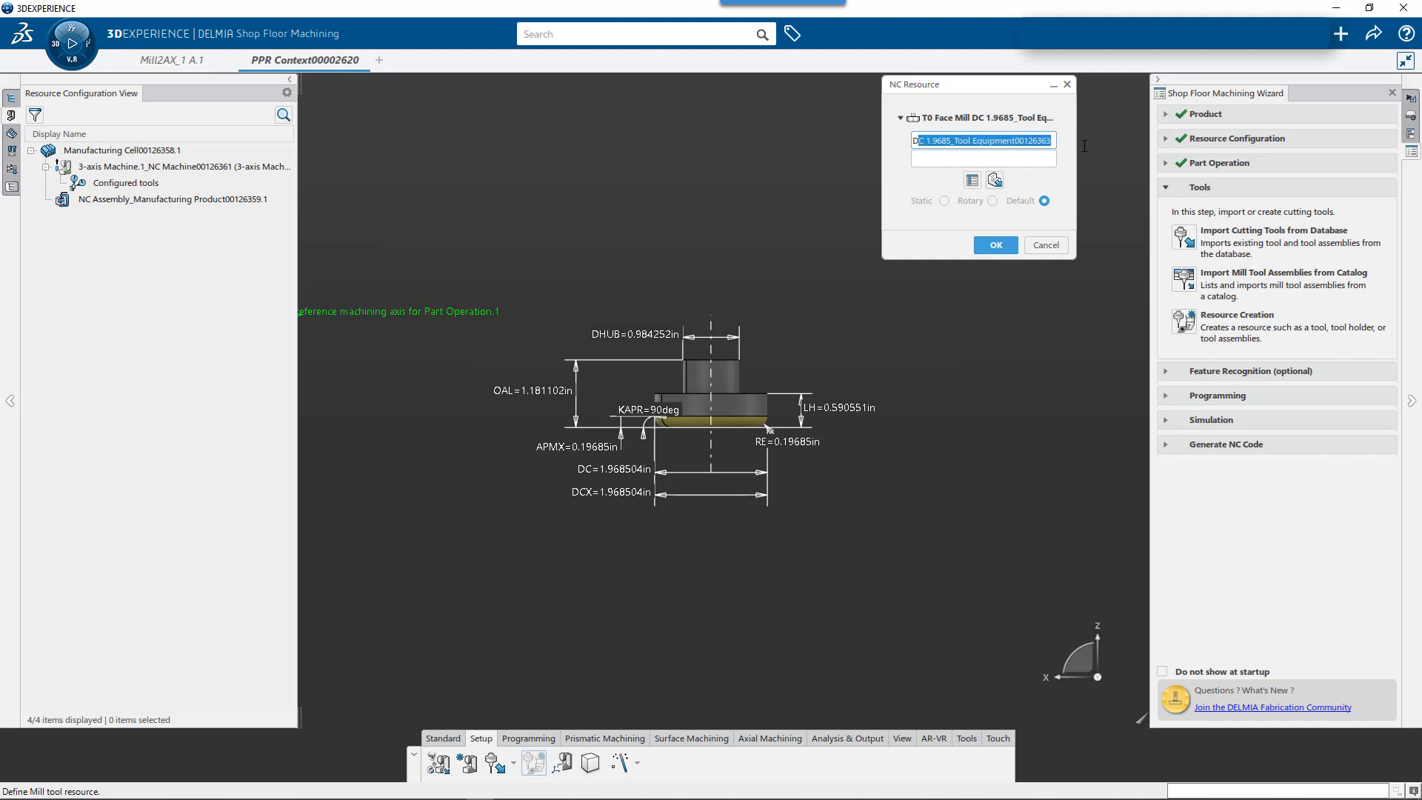
key("BackSpace")
key("BackSpace")
key("BackSpace")
key("BackSpace")
key("BackSpace")
key("BackSpace")
key("BackSpace")
key("BackSpace")
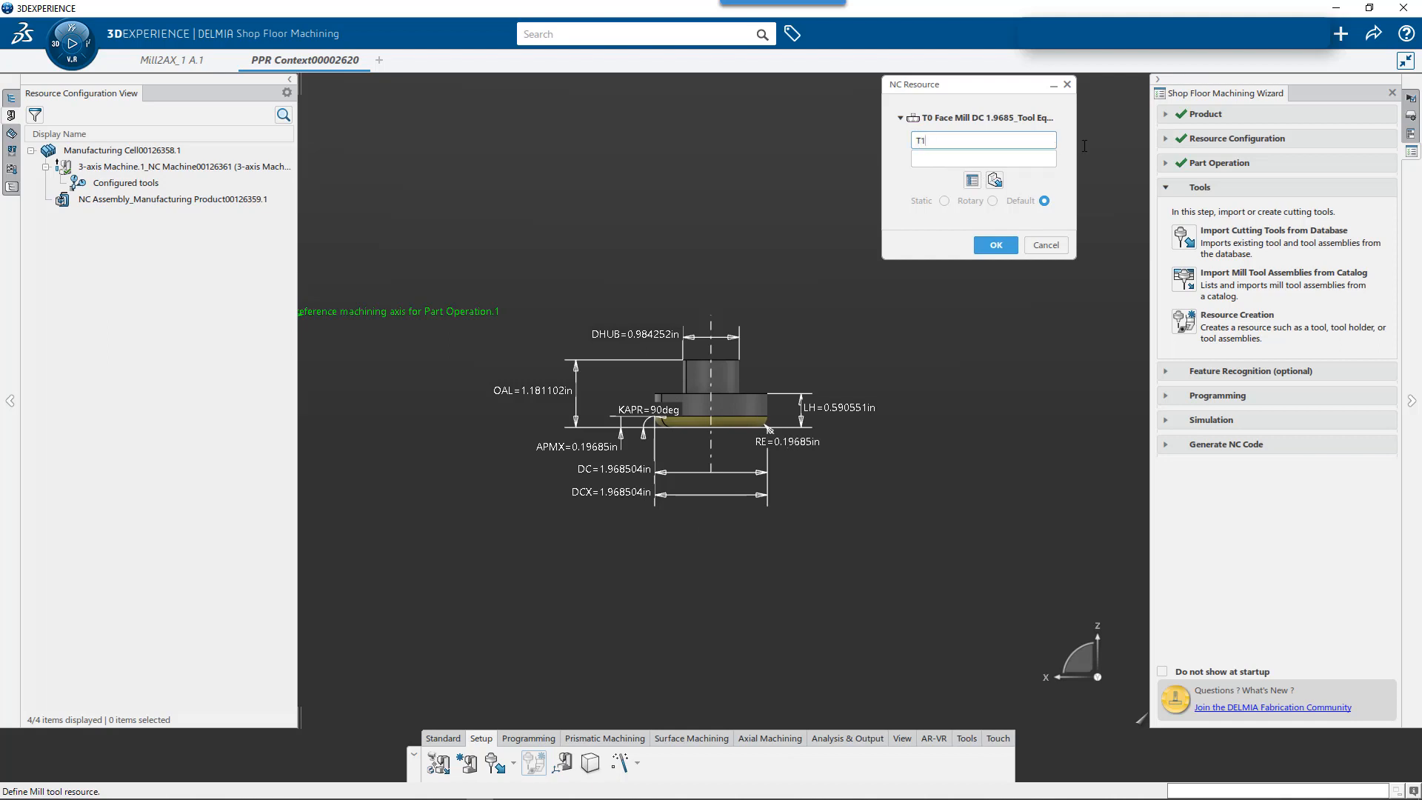
type("Face Mill")
- Add the comment Lesson 02 to the face mill, accept the tool and finish resource creation
left_click(937, 158)
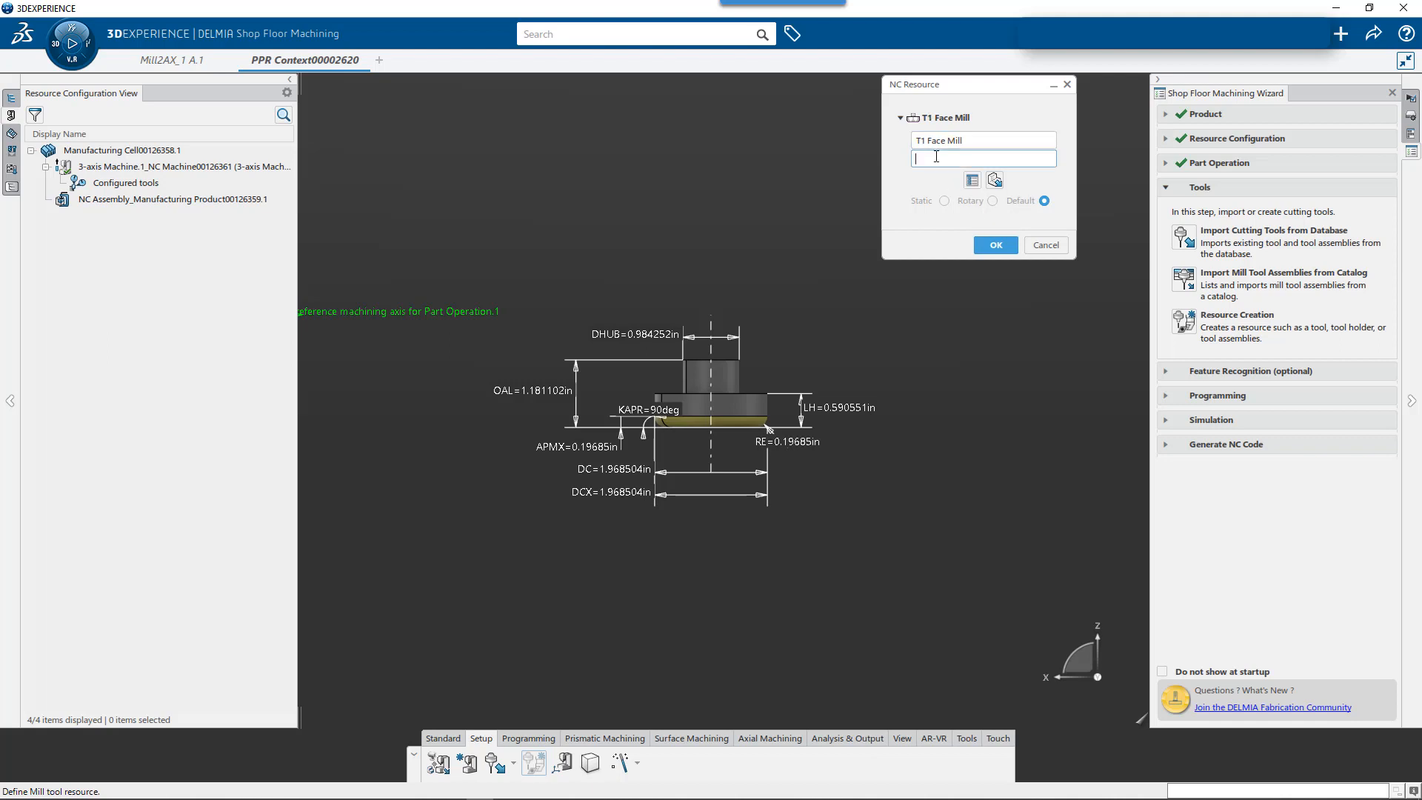
type("Lesson 02")
left_click(993, 244)
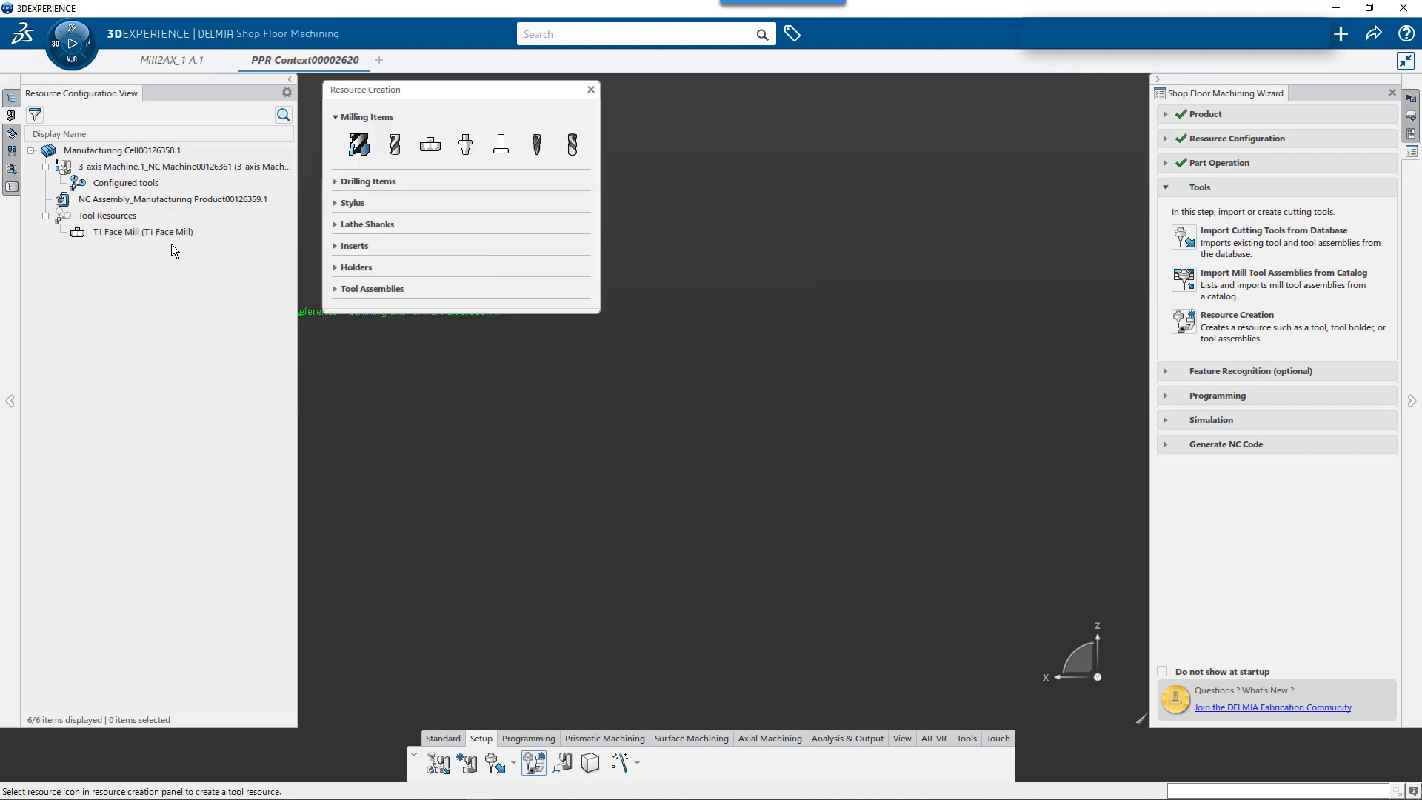
left_click(590, 89)
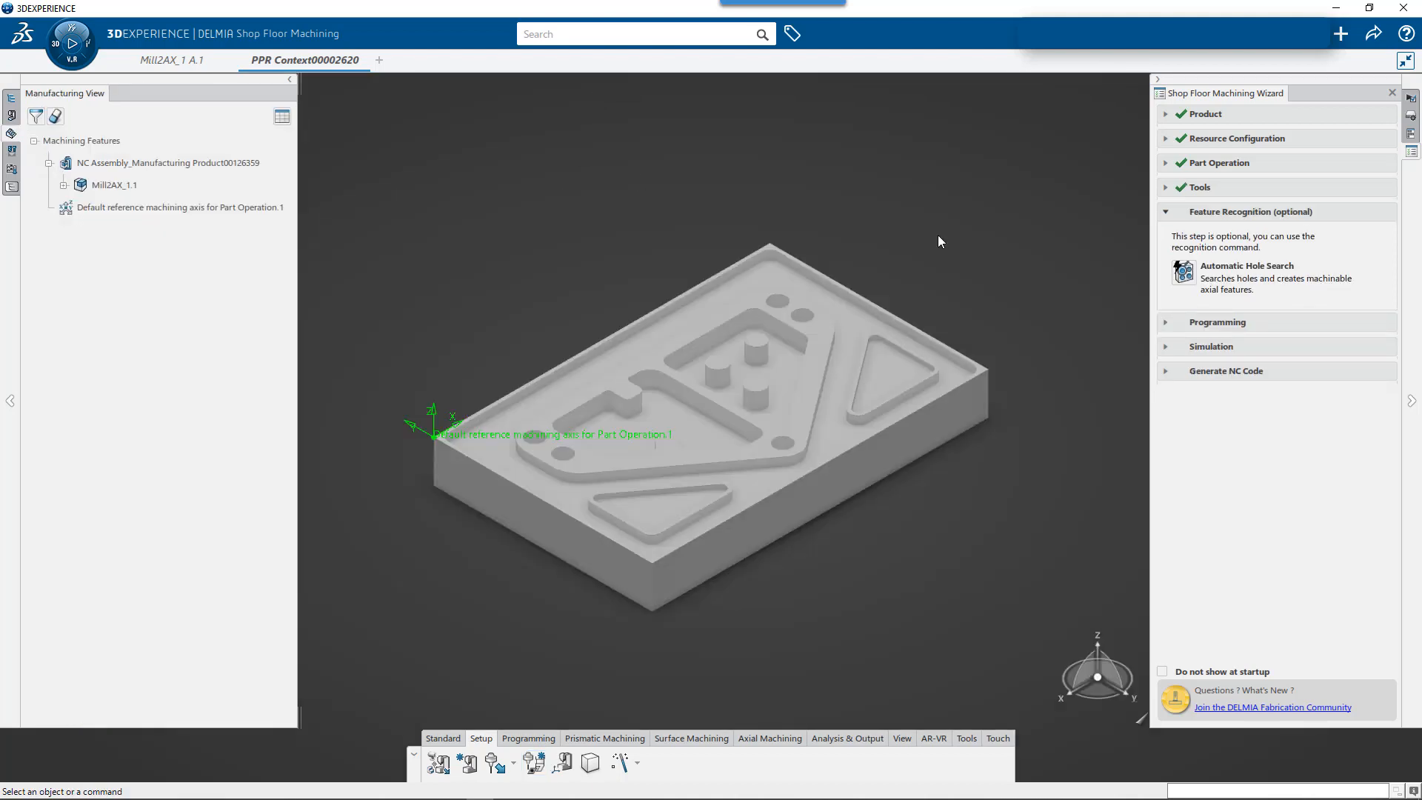
- Measure the diameter of the right-hand hole in the pair at the raised pad's far end, placing the result label above the part
left_click(1411, 133)
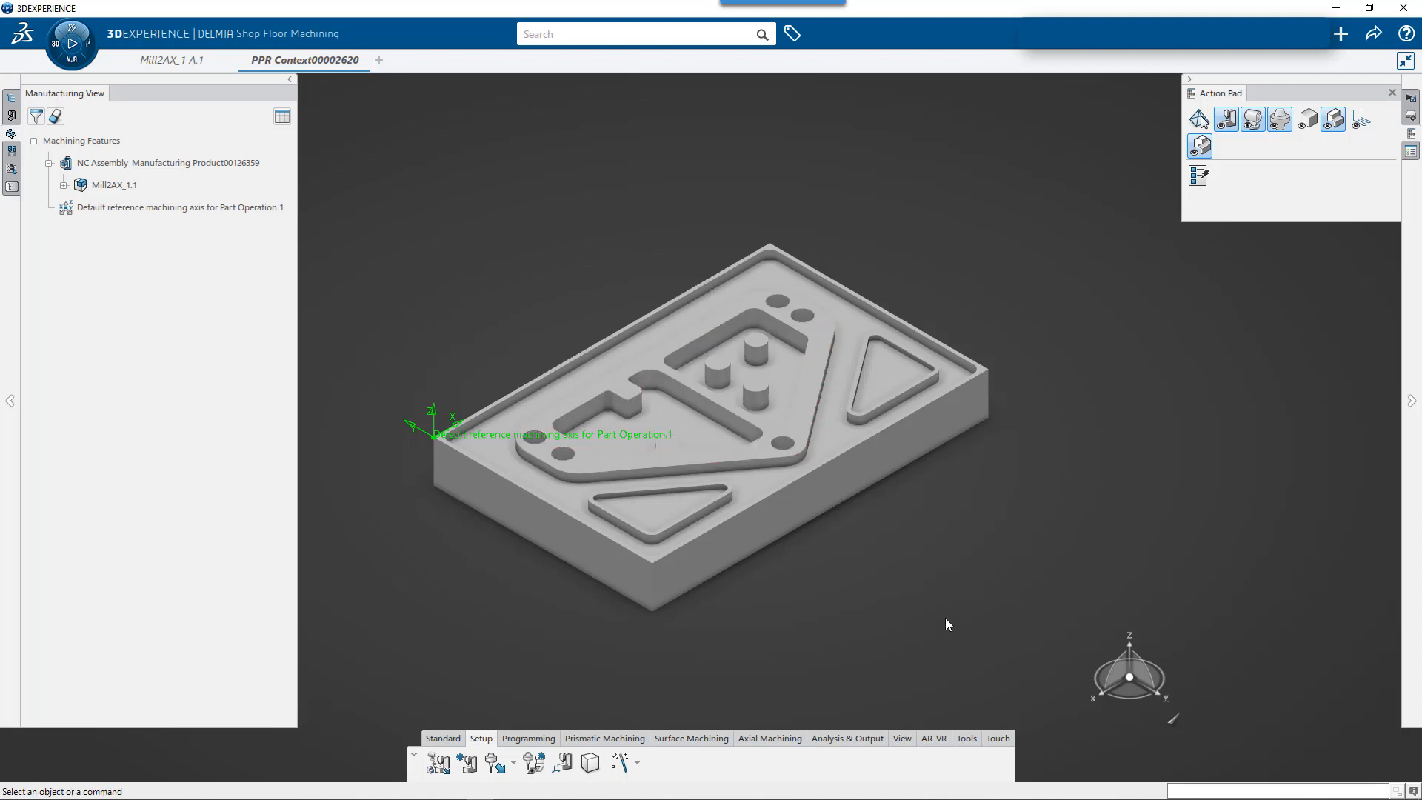
left_click(970, 739)
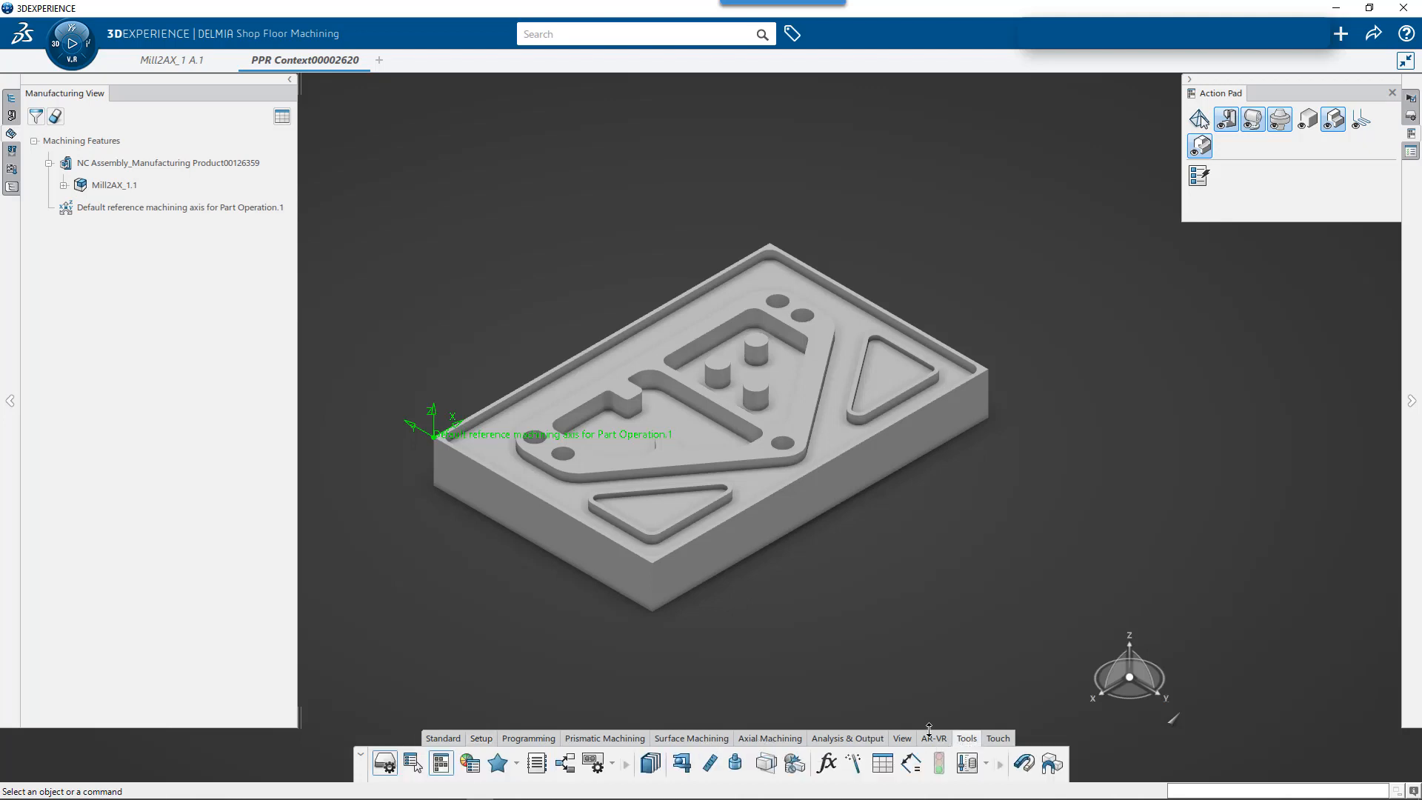
left_click(682, 764)
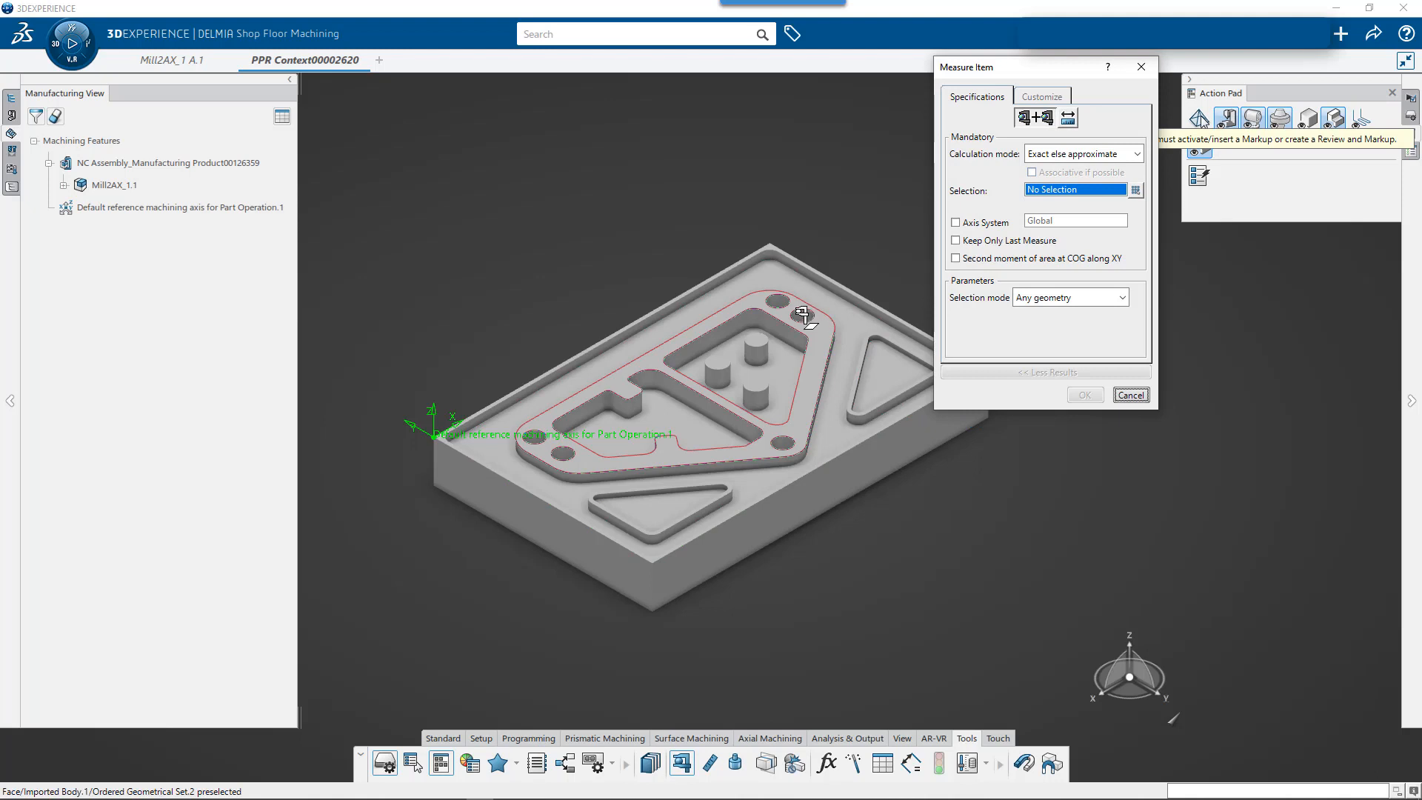
left_click(802, 316)
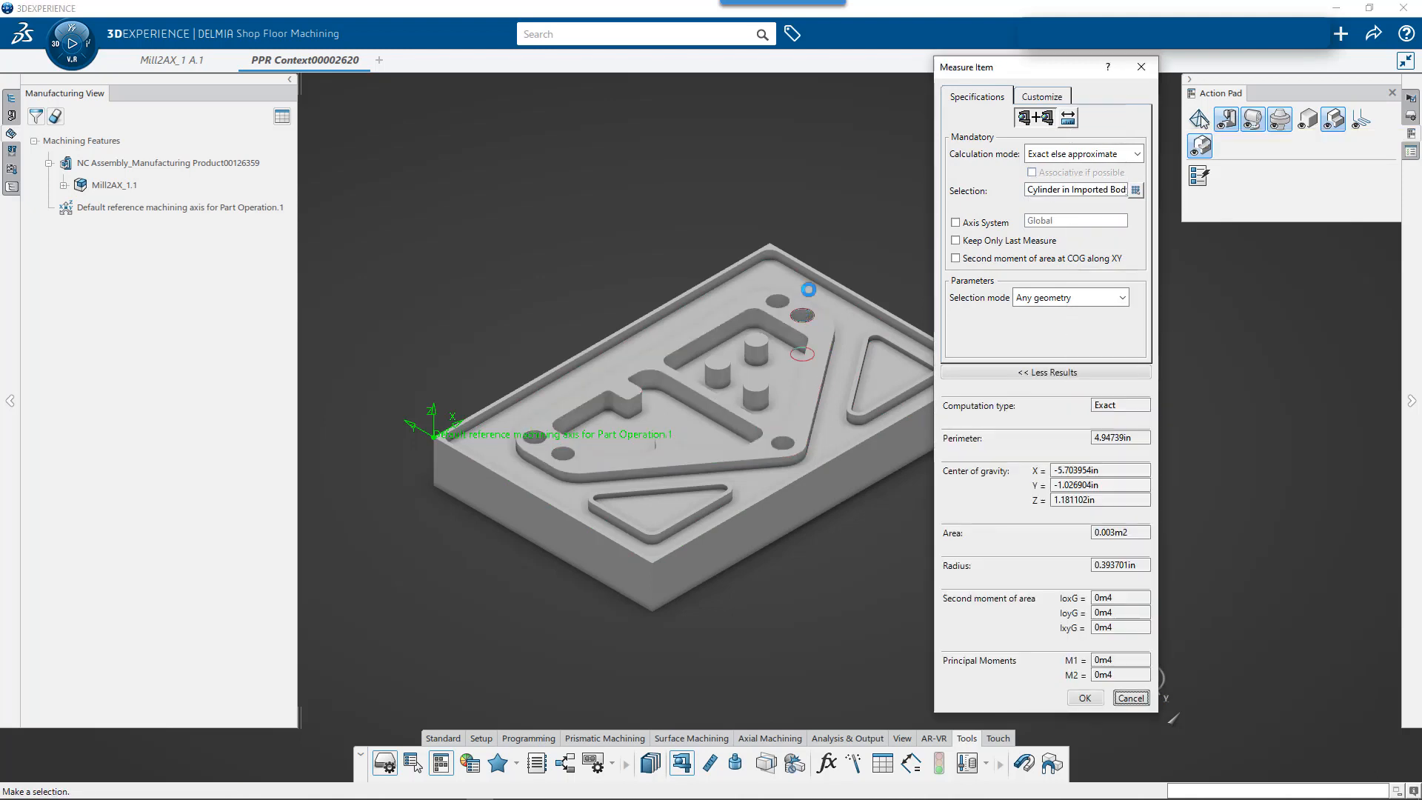
left_click_drag(808, 289, 693, 208)
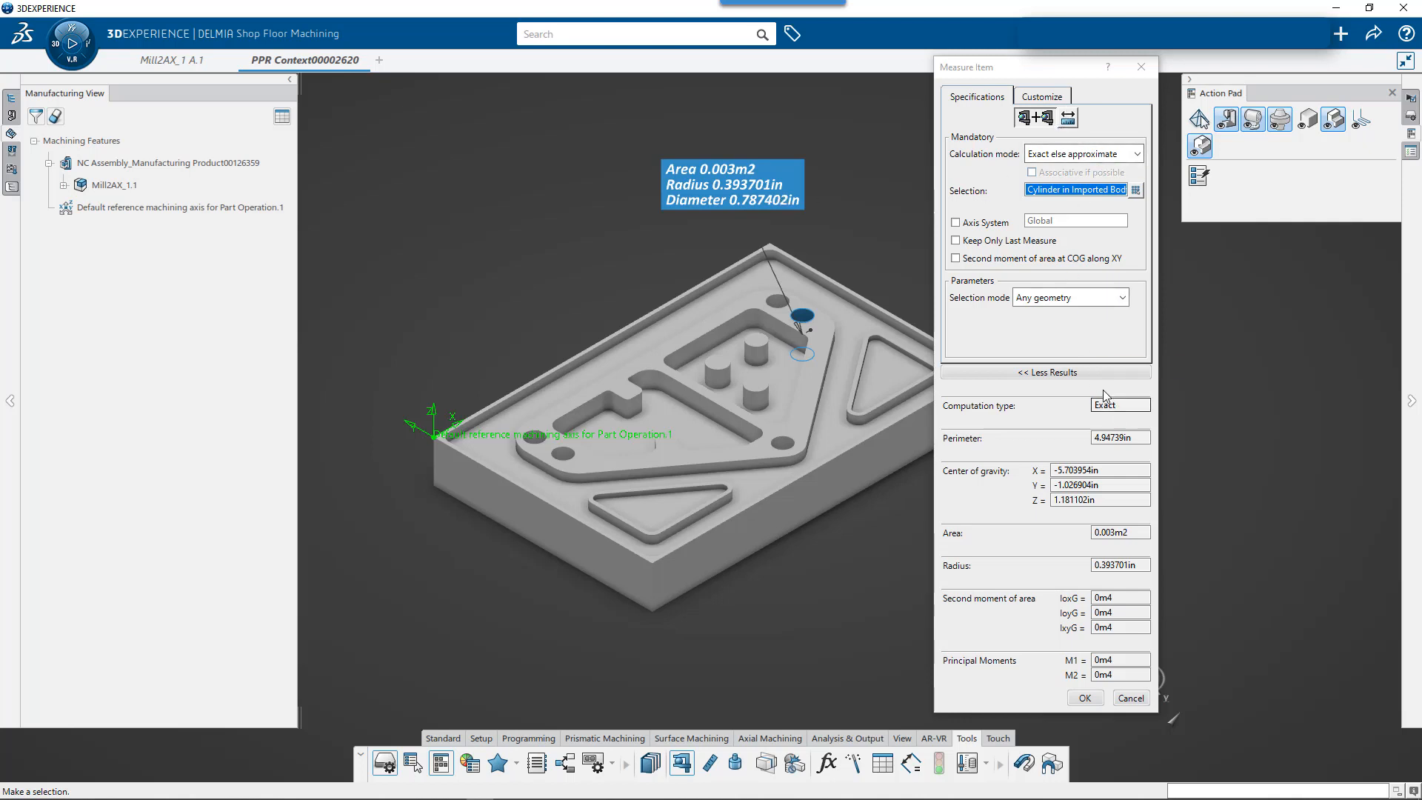
- Review the measurement's selection modes, calculation modes and displayed properties, and finish measuring the hole
left_click(1103, 300)
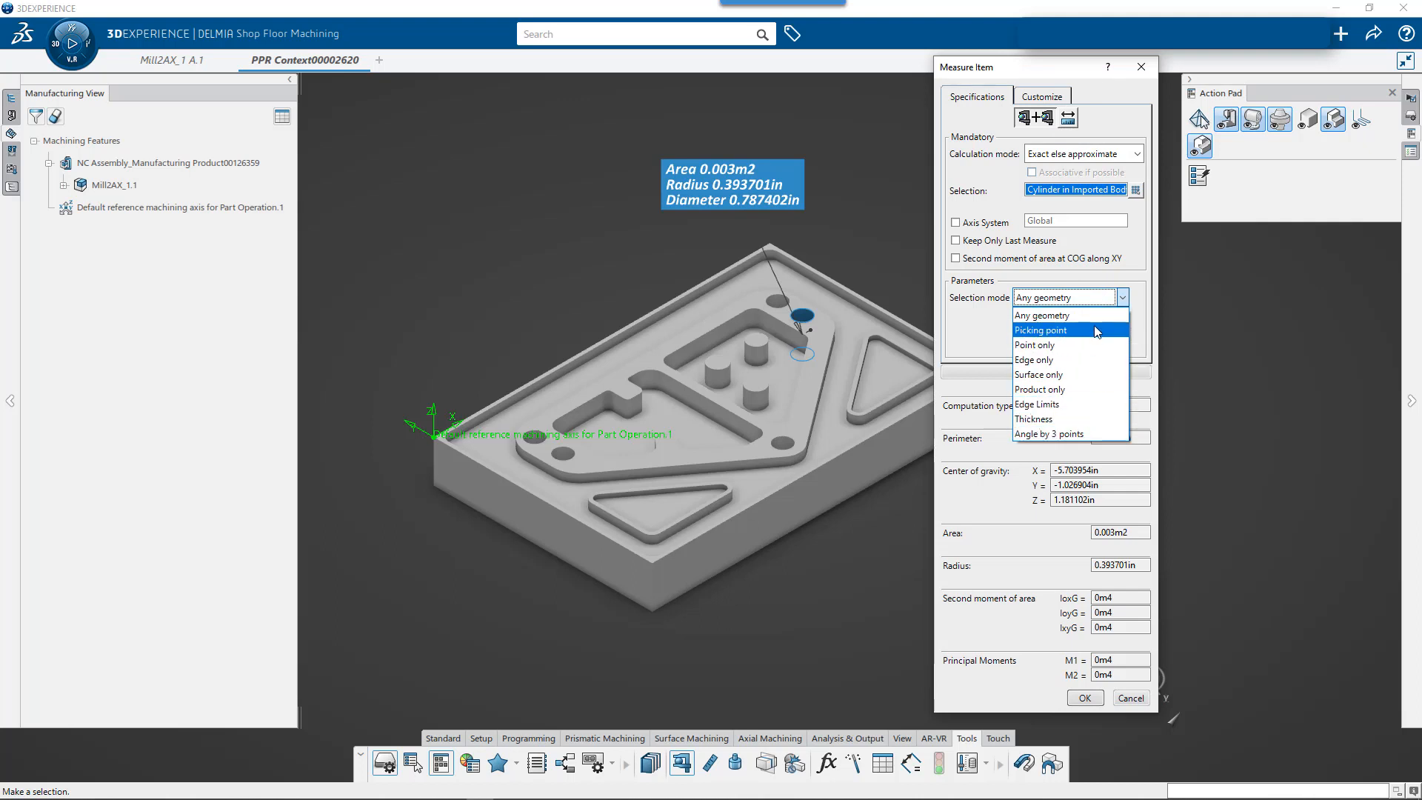
left_click(1004, 362)
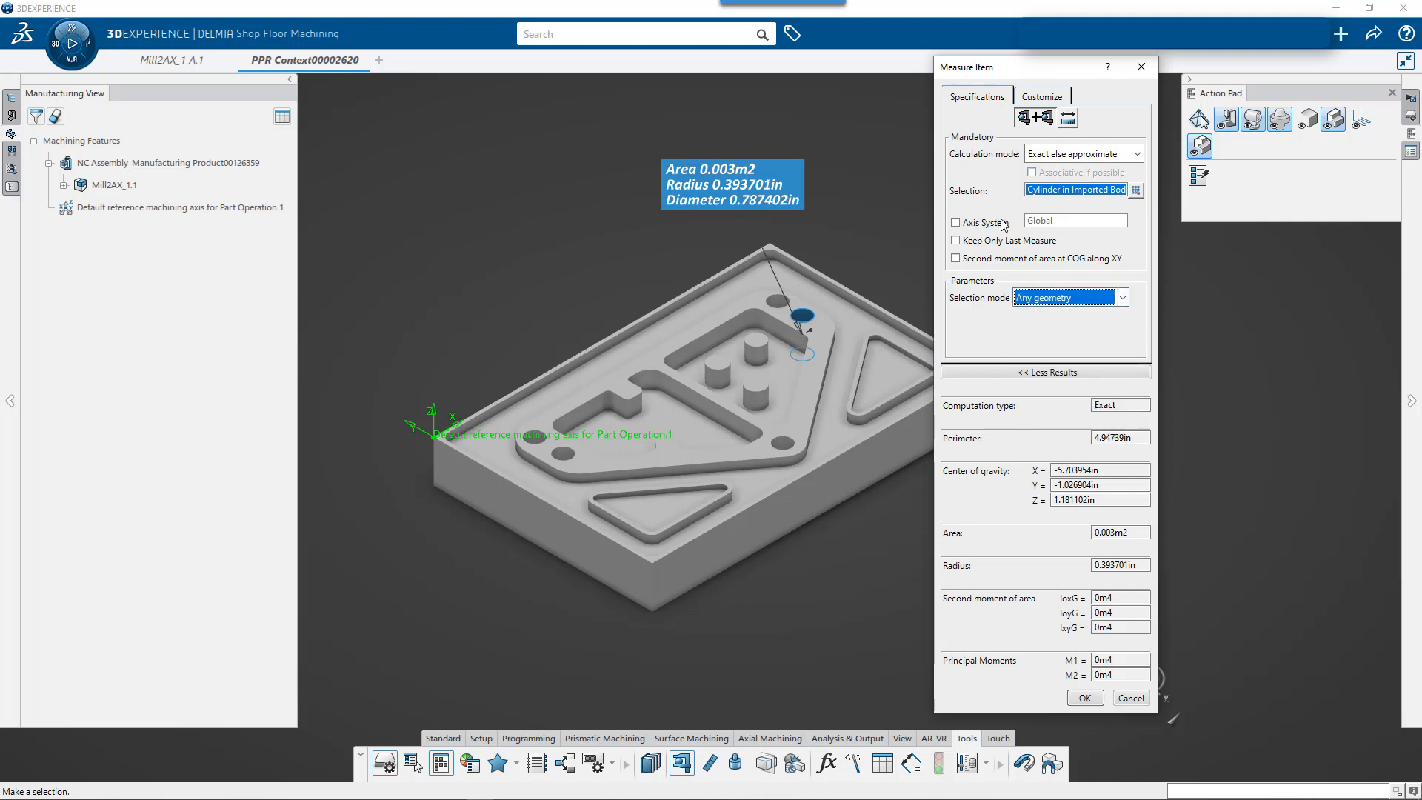
left_click(1085, 155)
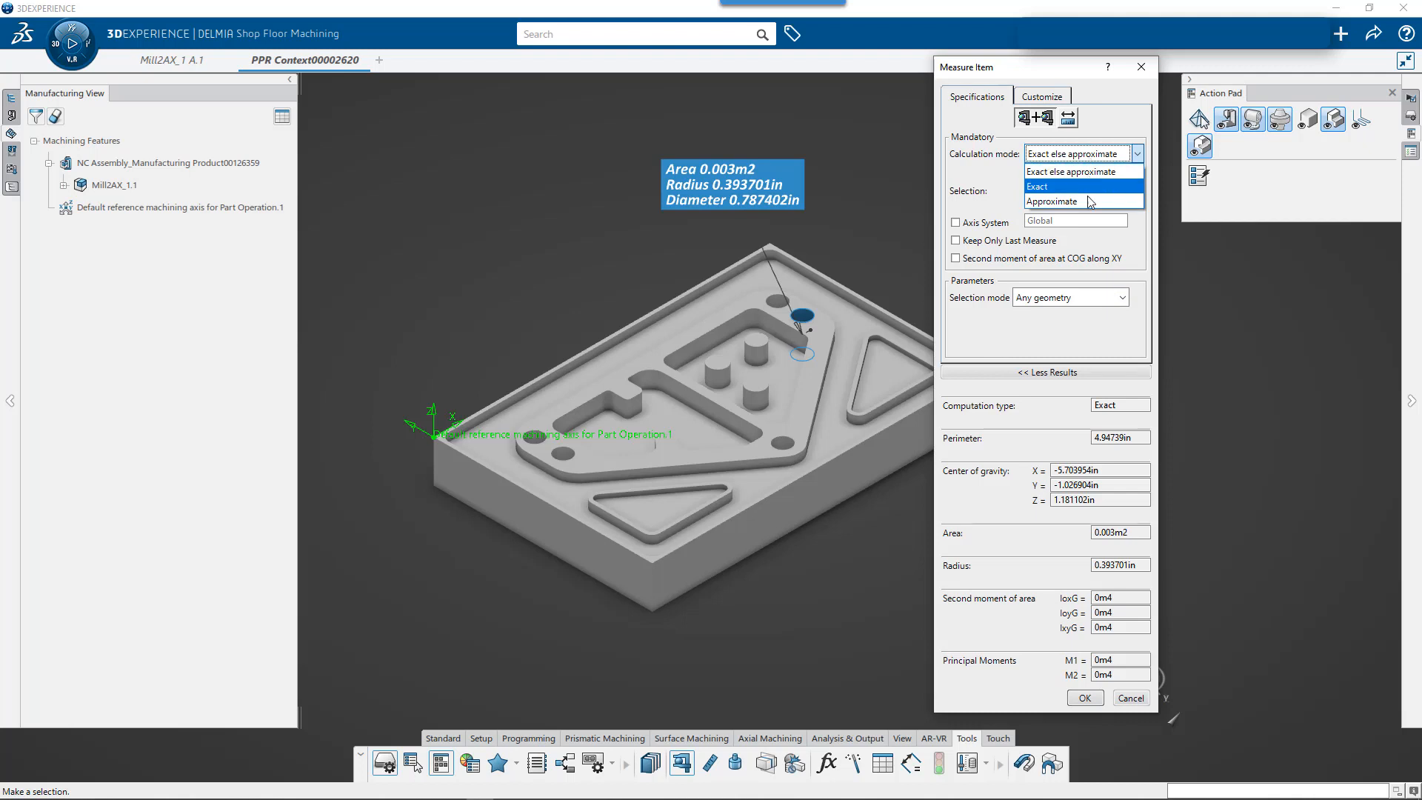
left_click(1024, 317)
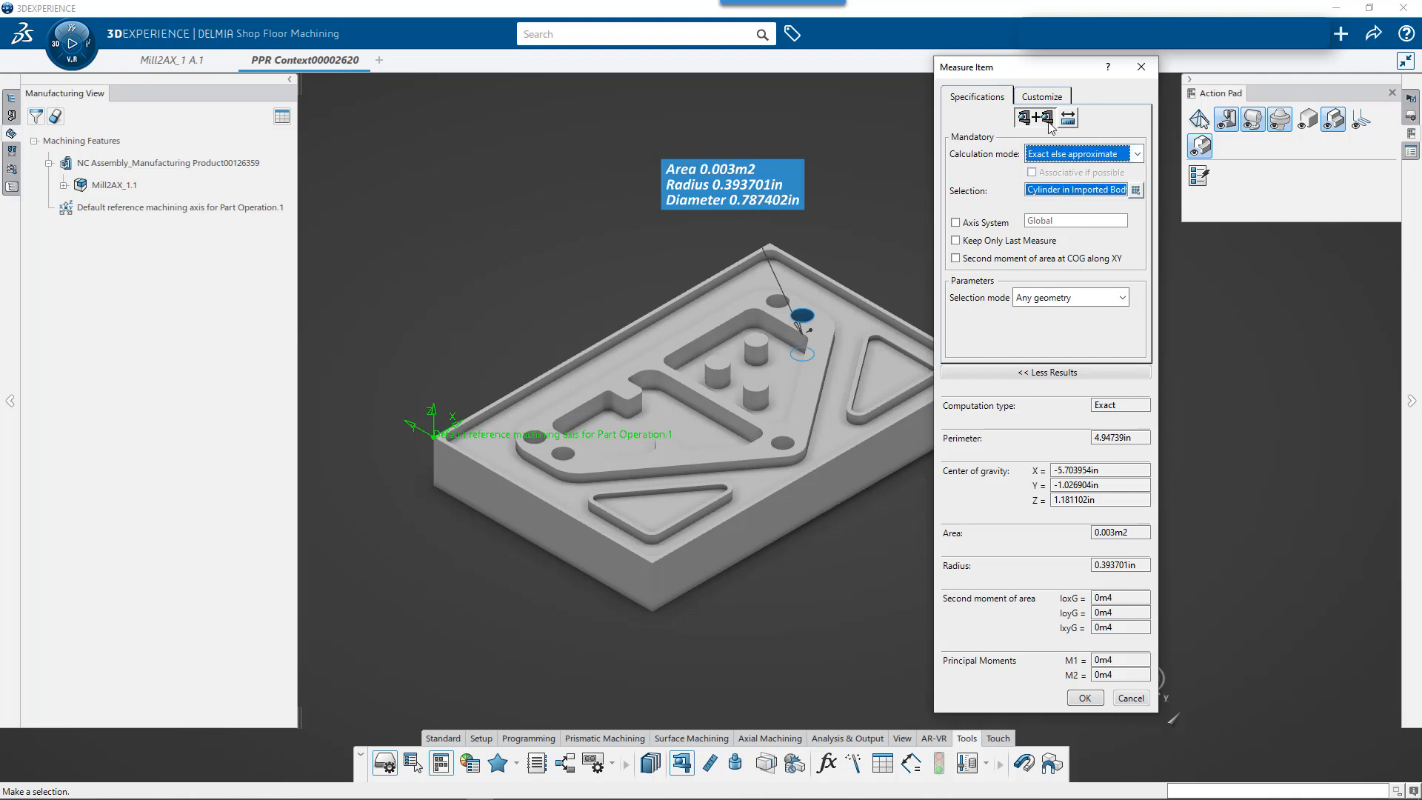
left_click(1051, 98)
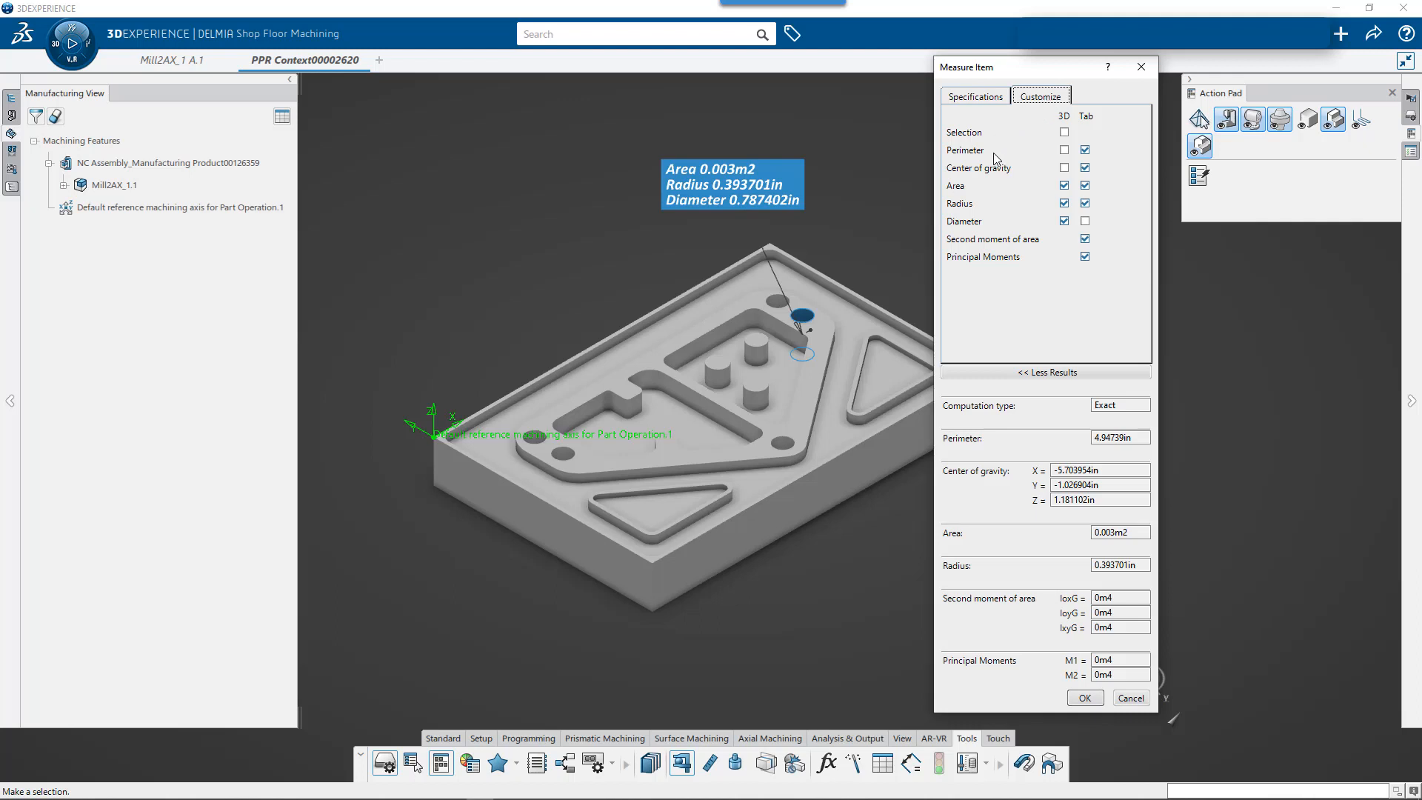
left_click(971, 98)
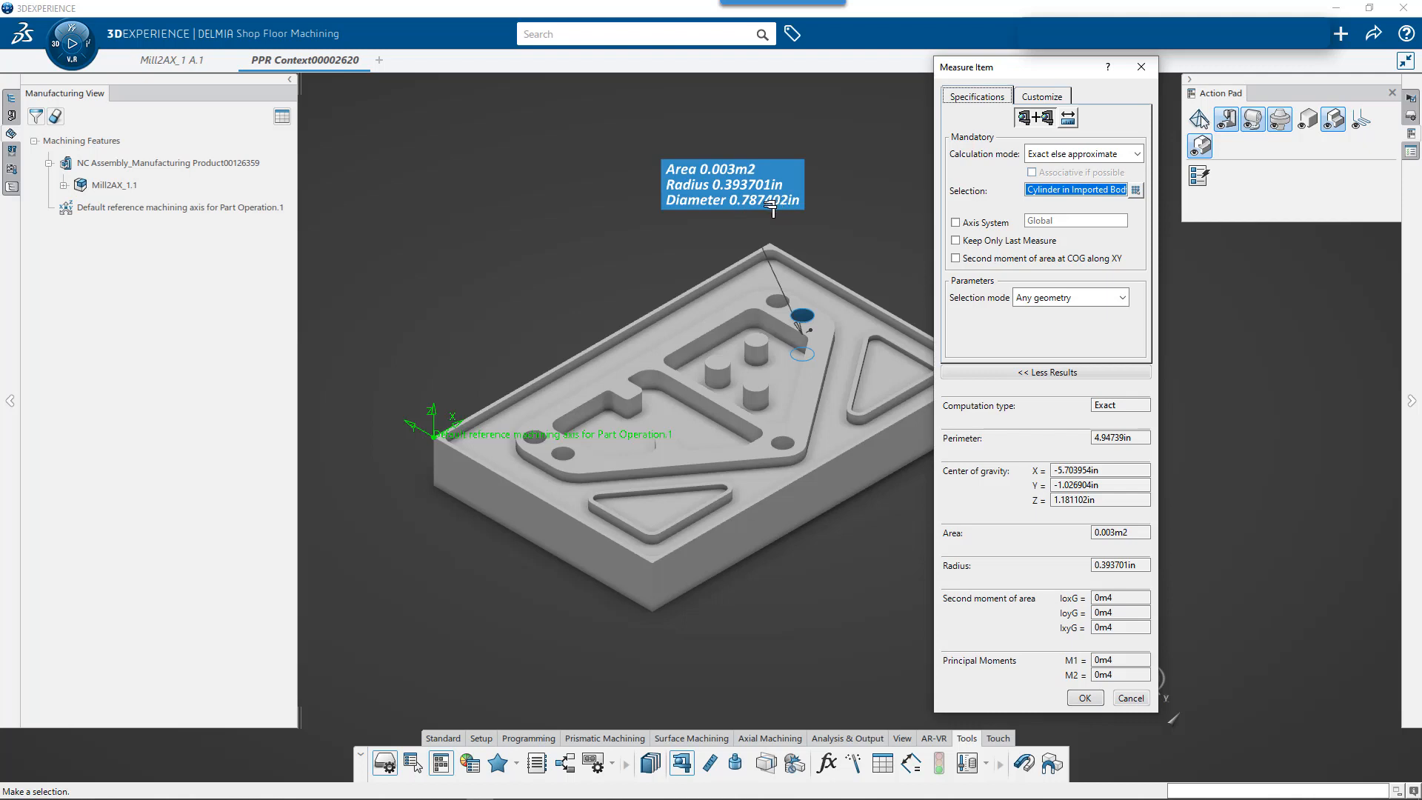
left_click(1083, 699)
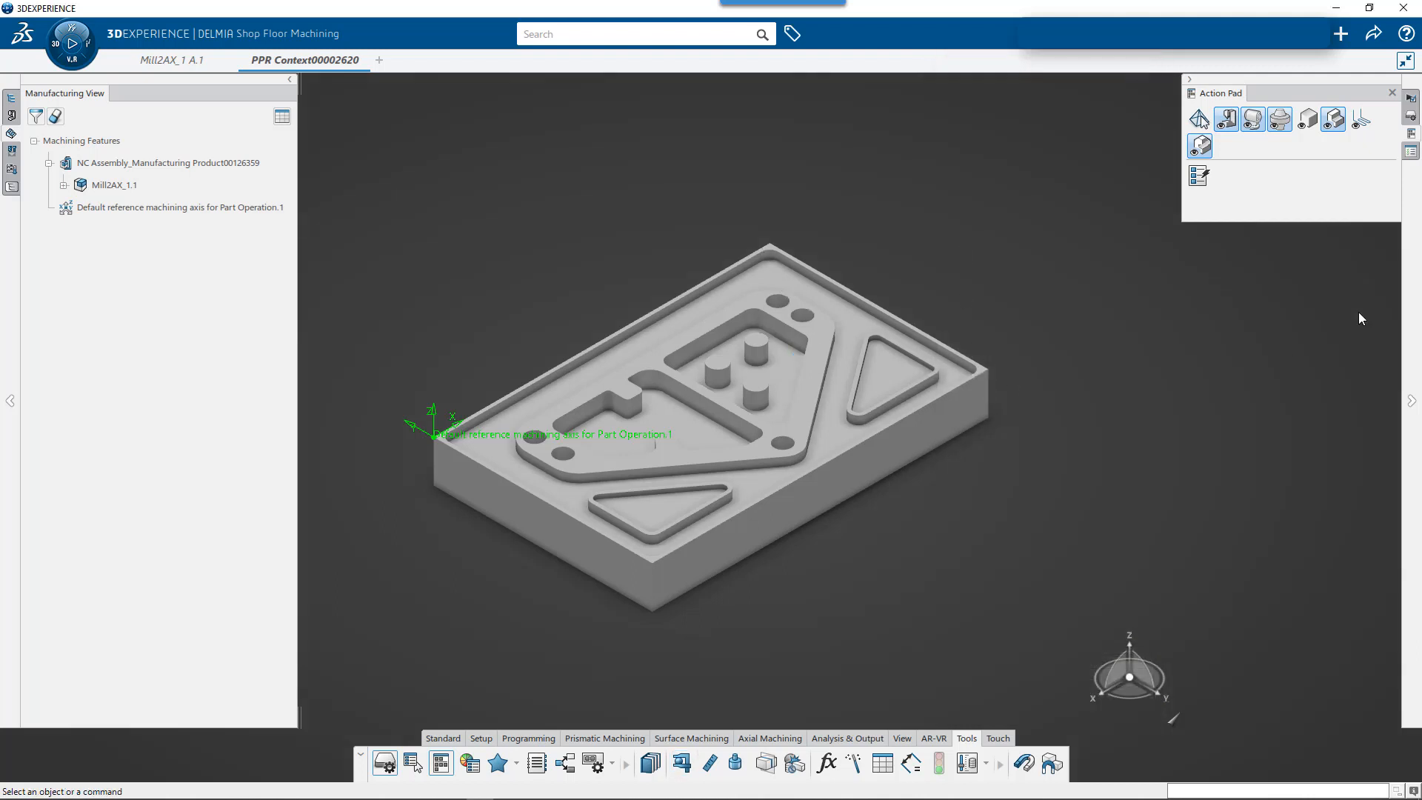
- Create a drill tool resource named T2 10mm Jobber Drill
left_click(1411, 152)
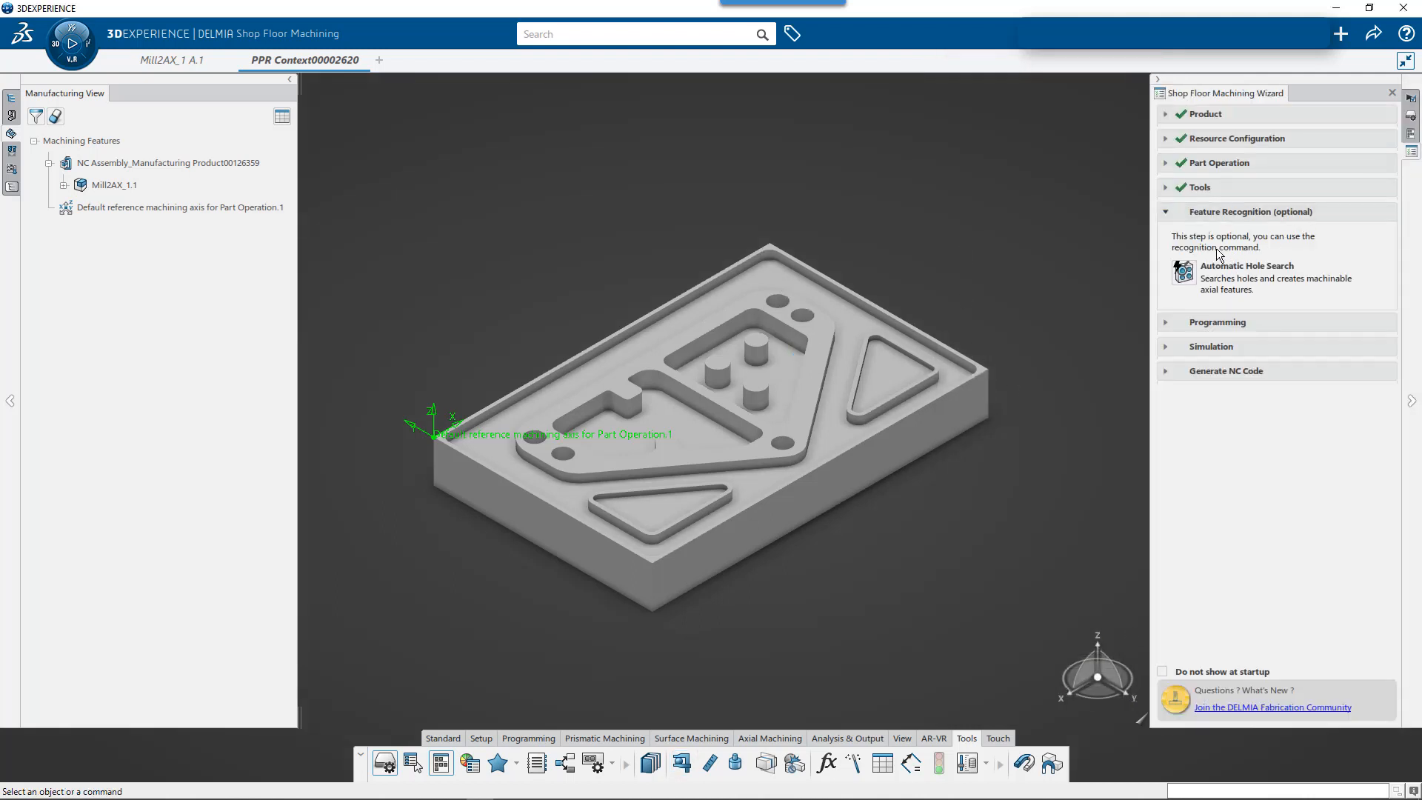
left_click(1185, 188)
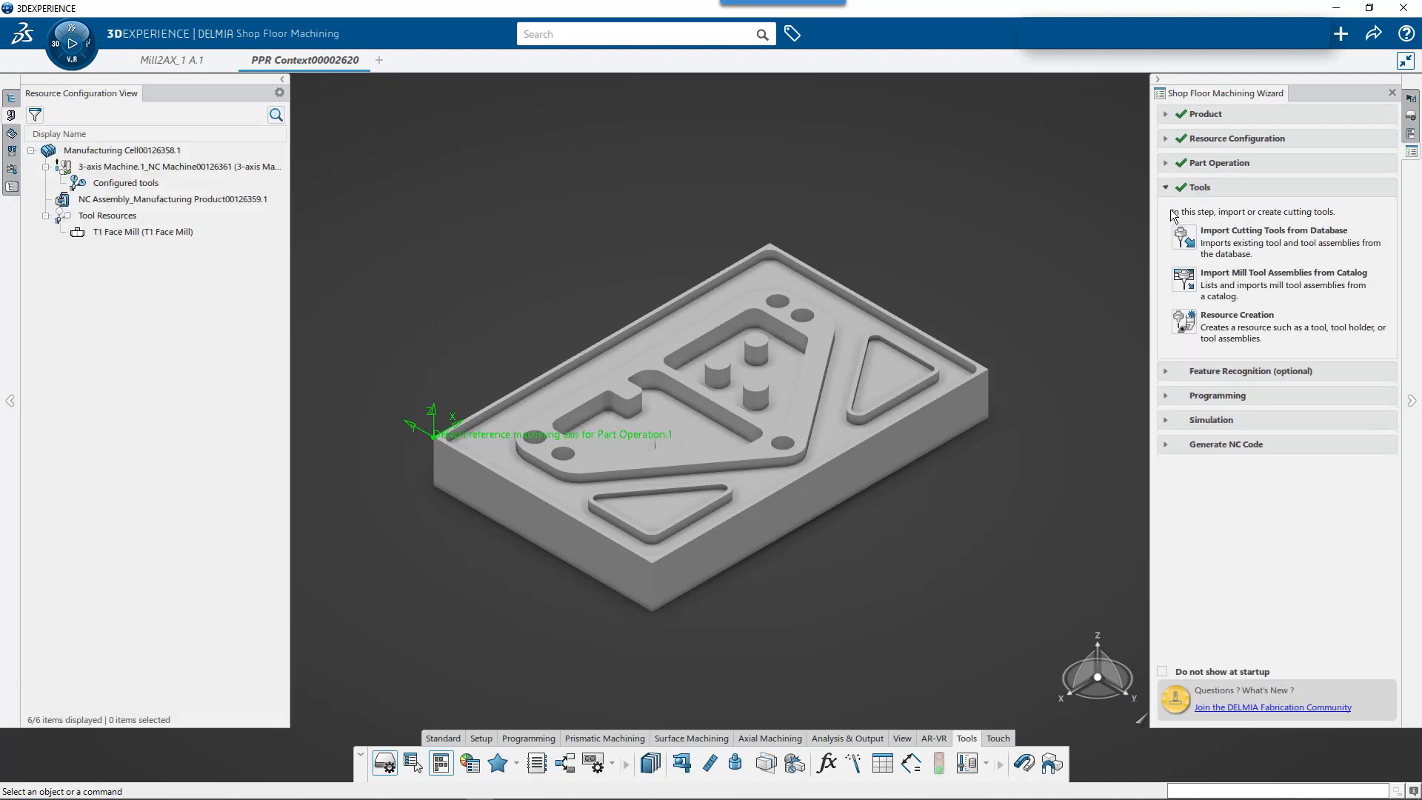
left_click(1185, 322)
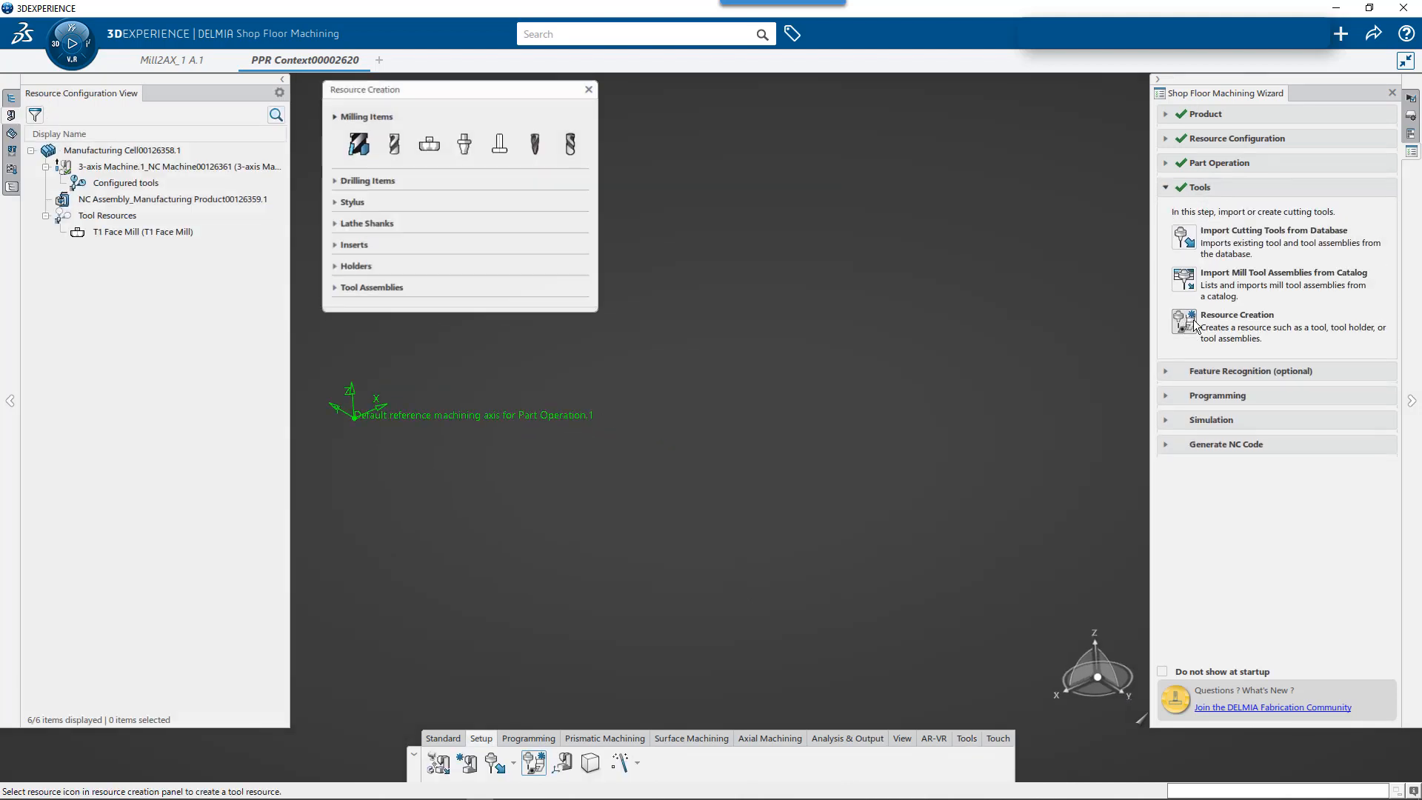
left_click(337, 181)
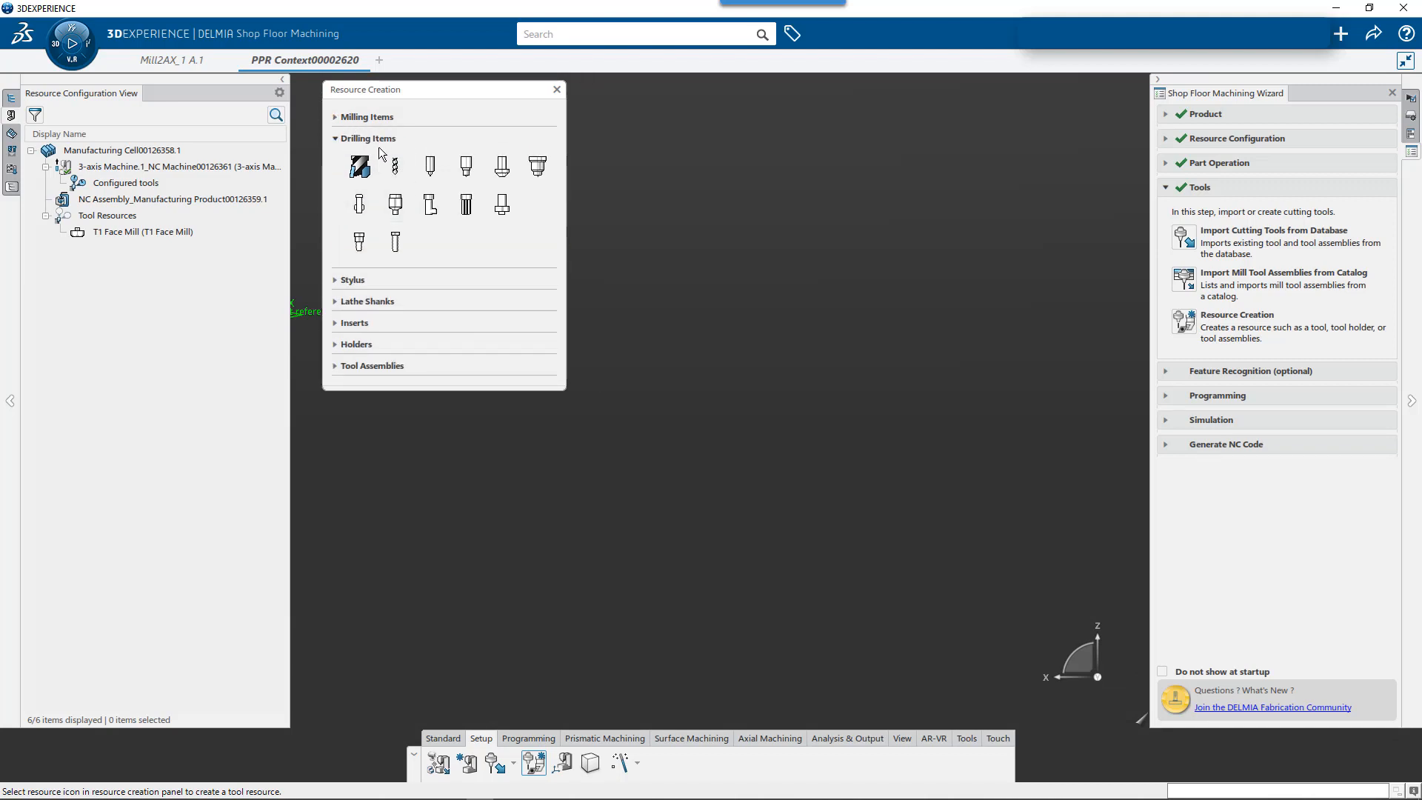
left_click(395, 167)
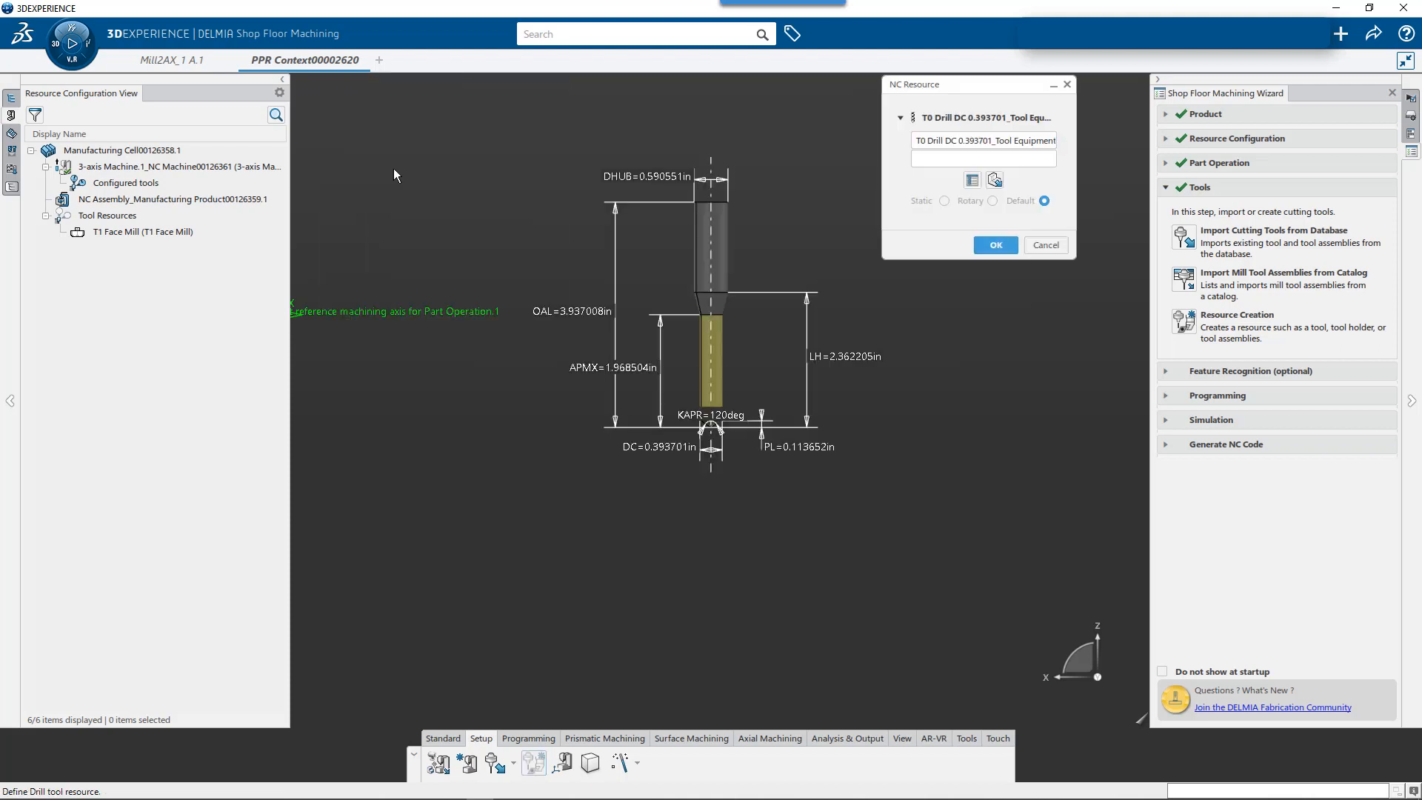
triple_click(914, 140)
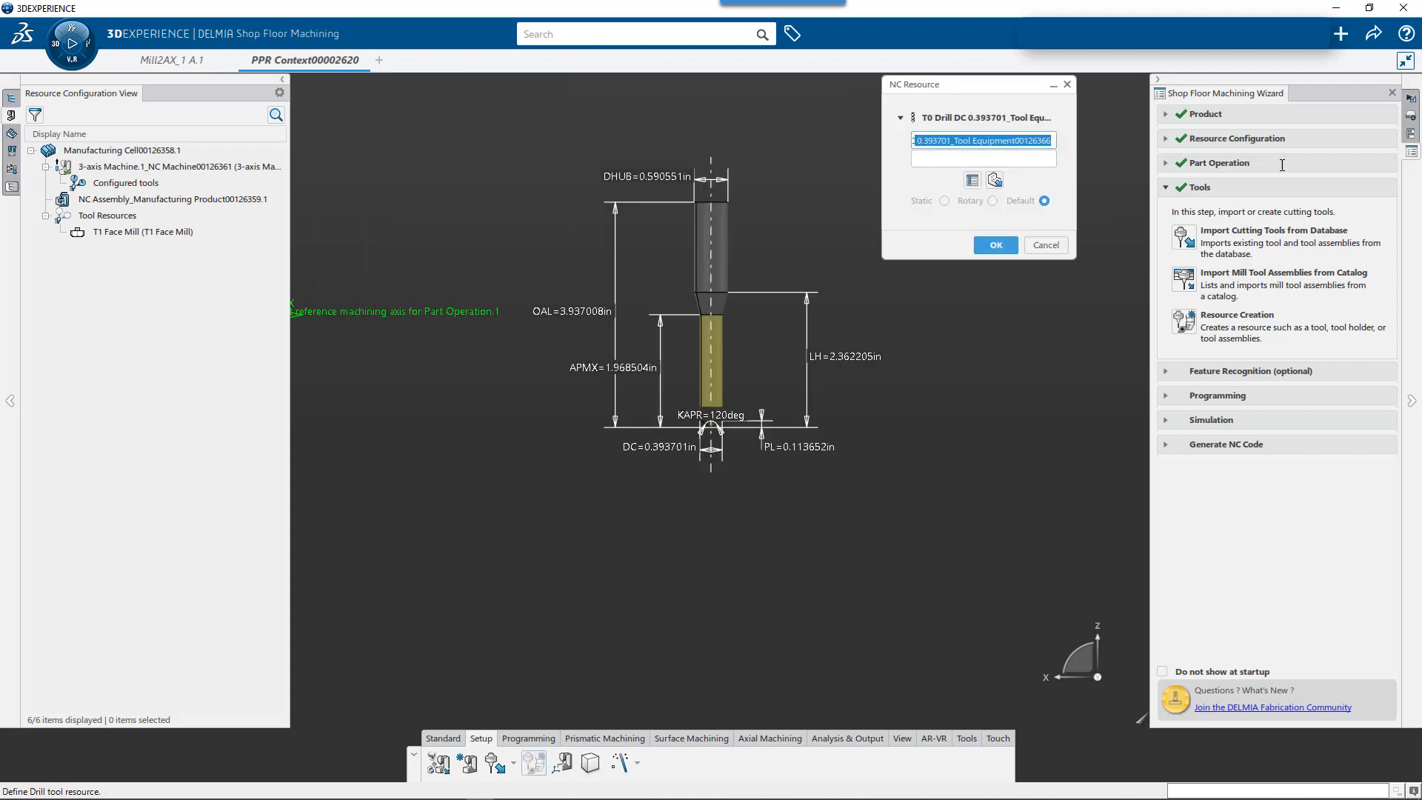
type("T0 Dril")
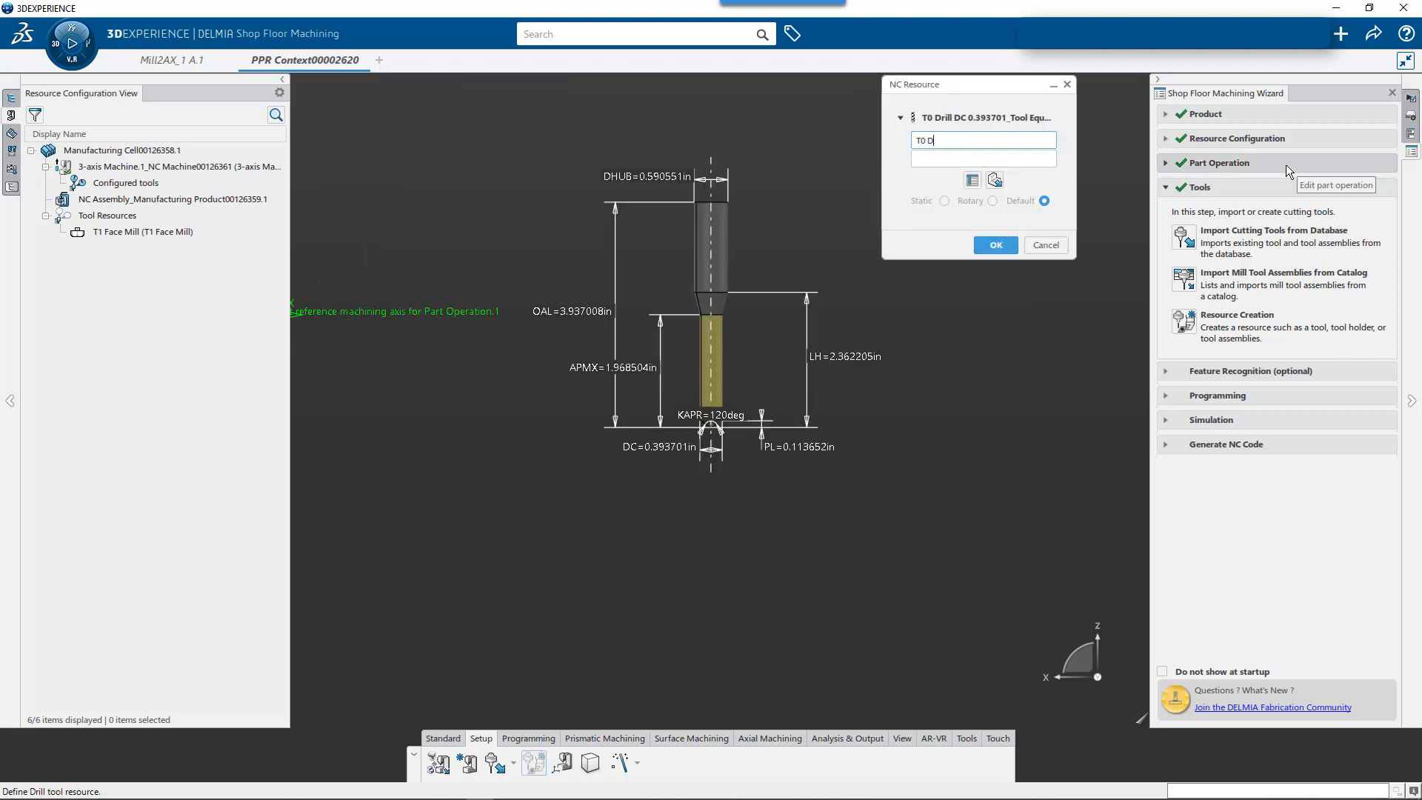
key("BackSpace")
key("BackSpace")
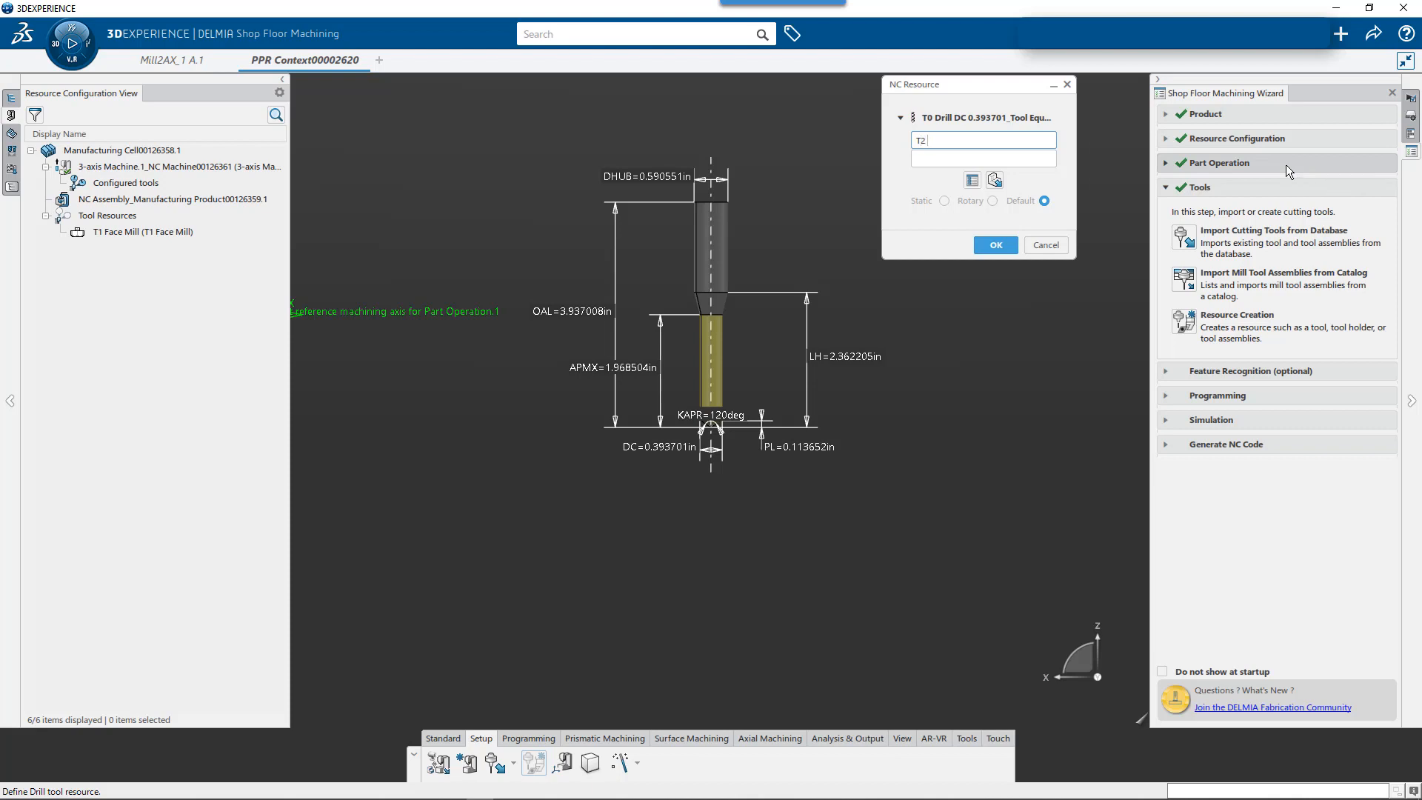
type("10mm Jobber Drill")
- Enter Lesson 2 as the drill's comment
left_click(990, 160)
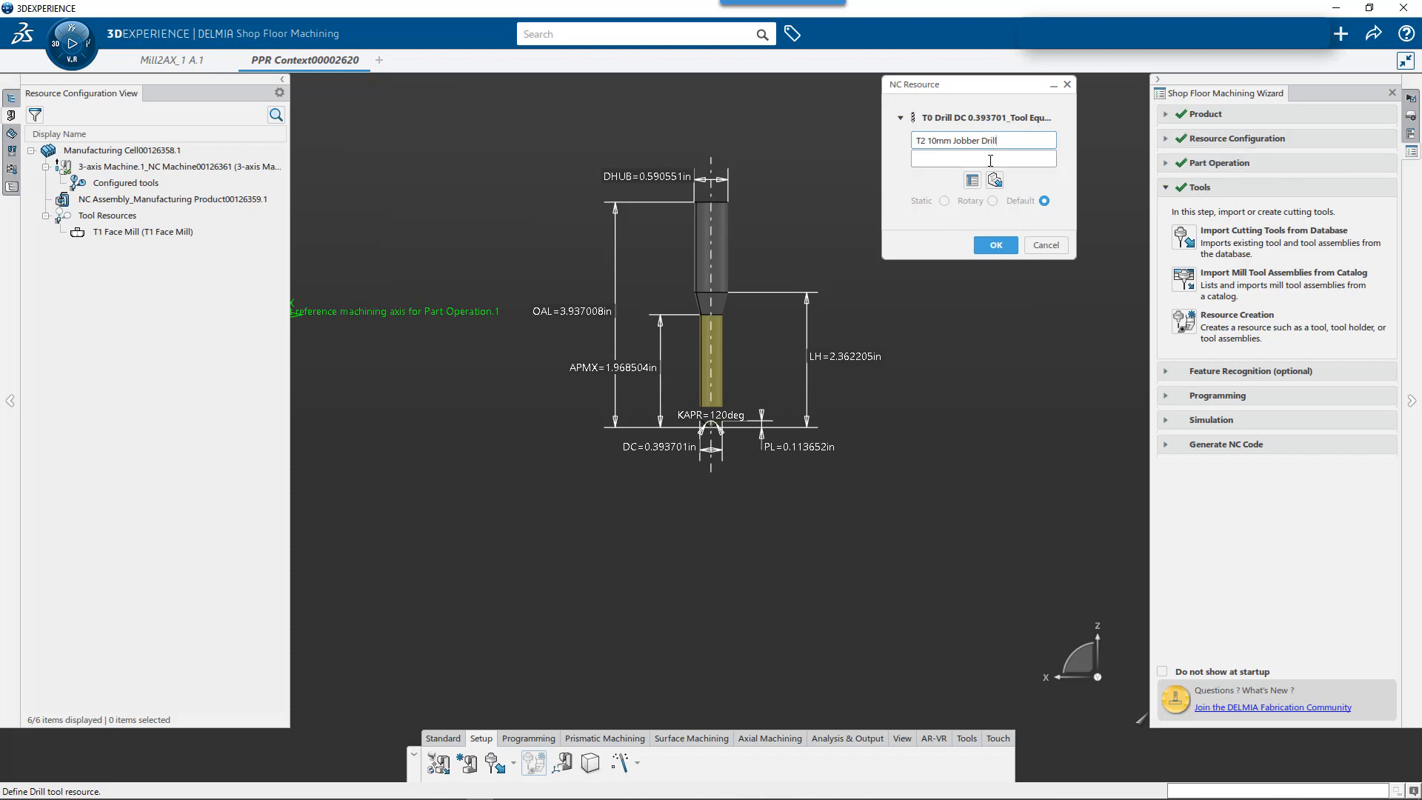
type("D")
key("BackSpace")
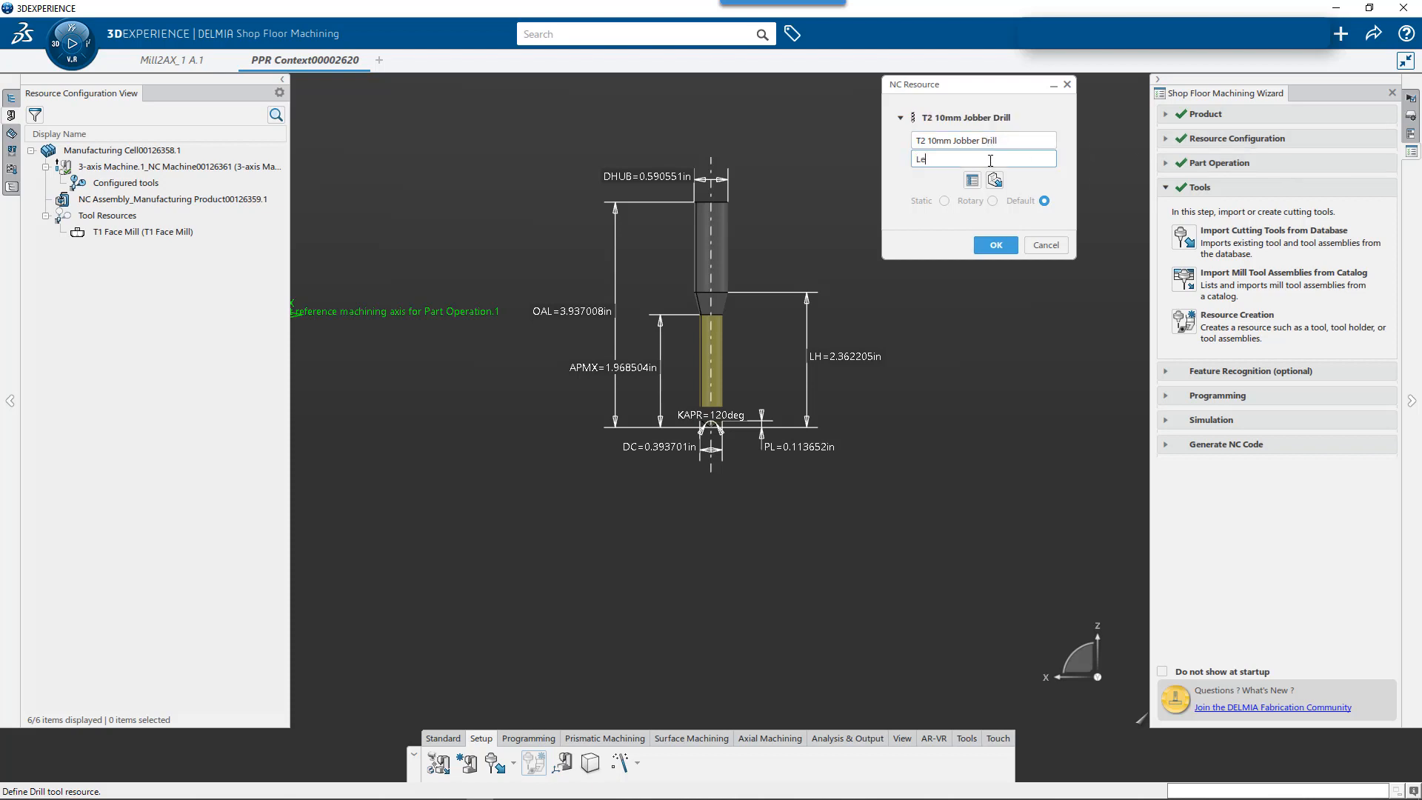
type("Lesson 2")
double_click(674, 448)
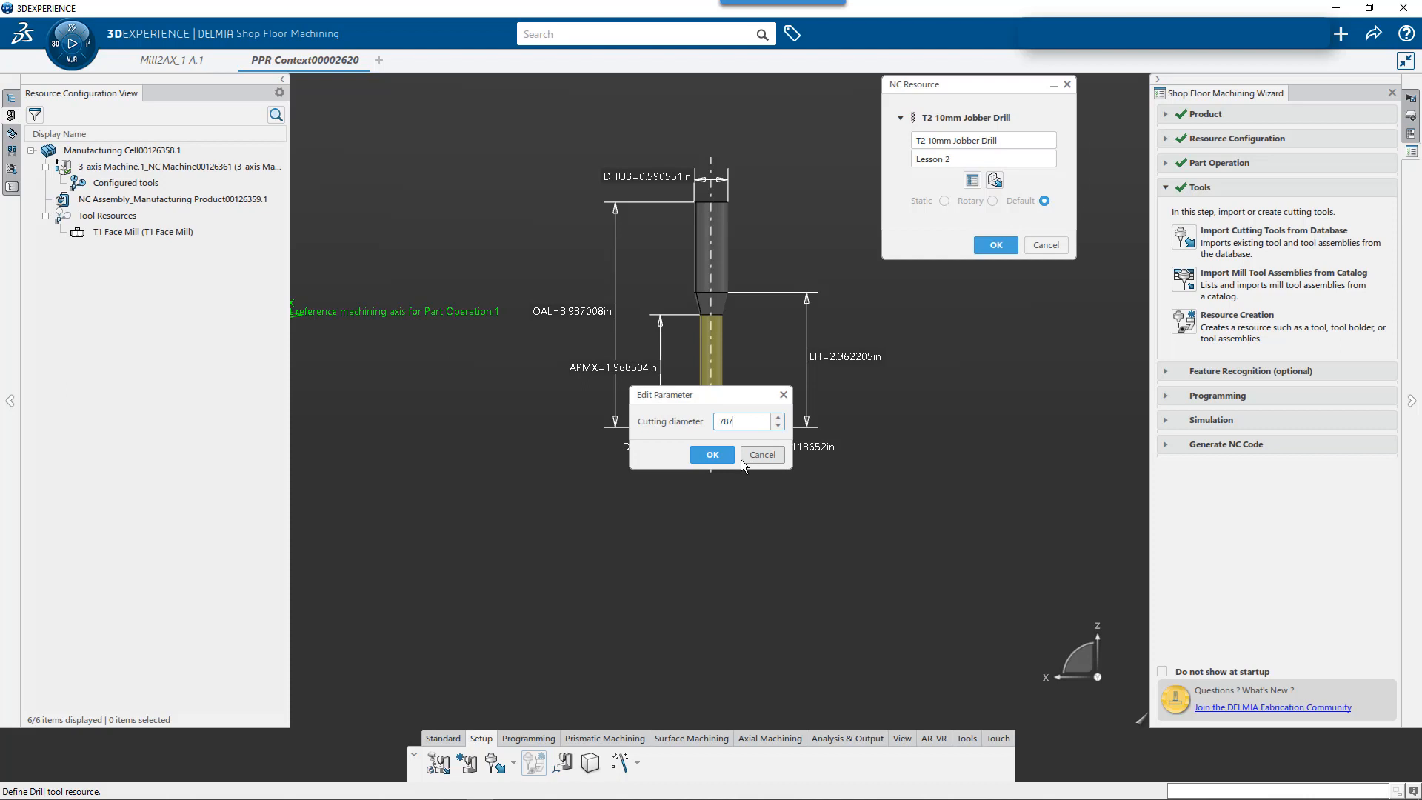
left_click_drag(743, 423, 660, 425)
type("10mm")
key("Return")
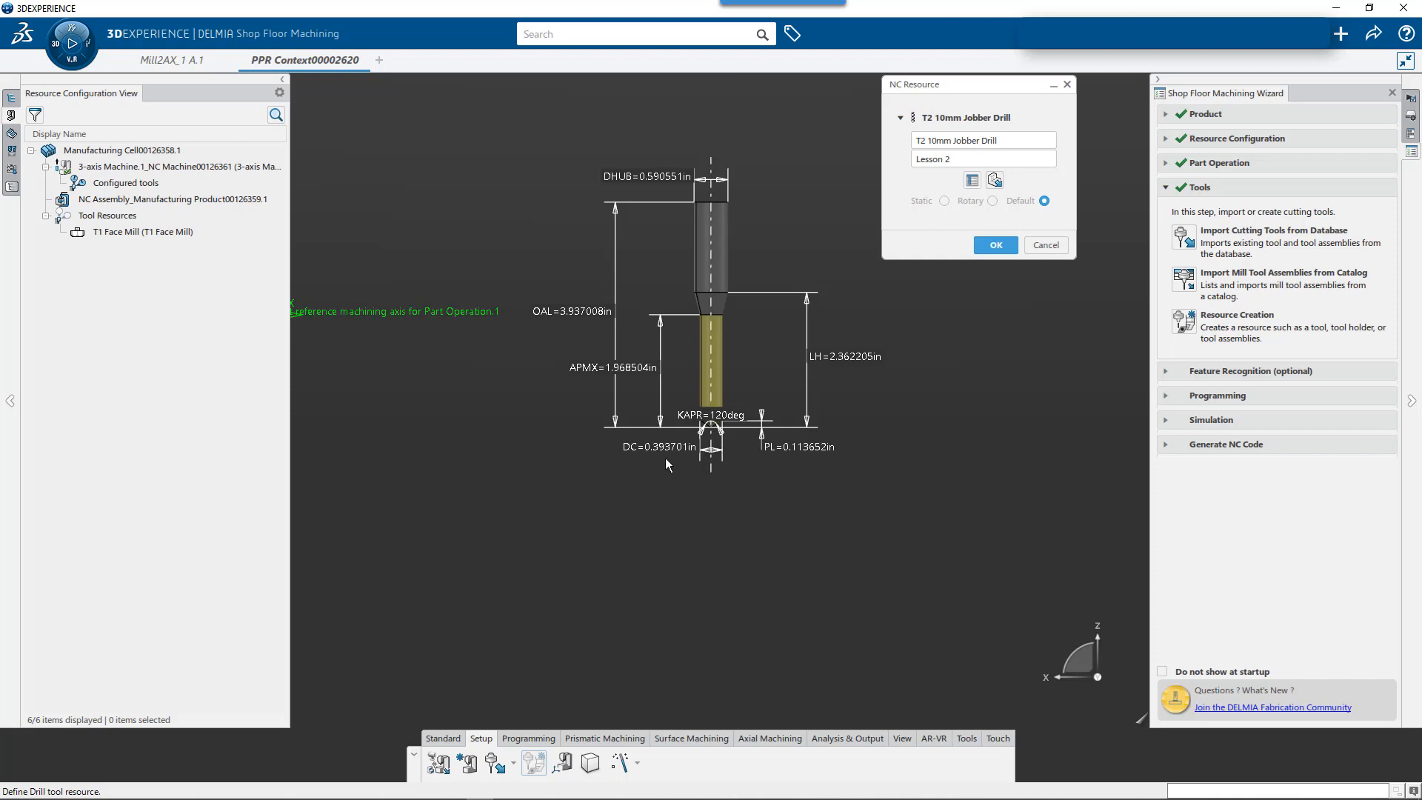
- Set both the drill's cutting diameter and its hub diameter to 0.787 in
double_click(662, 450)
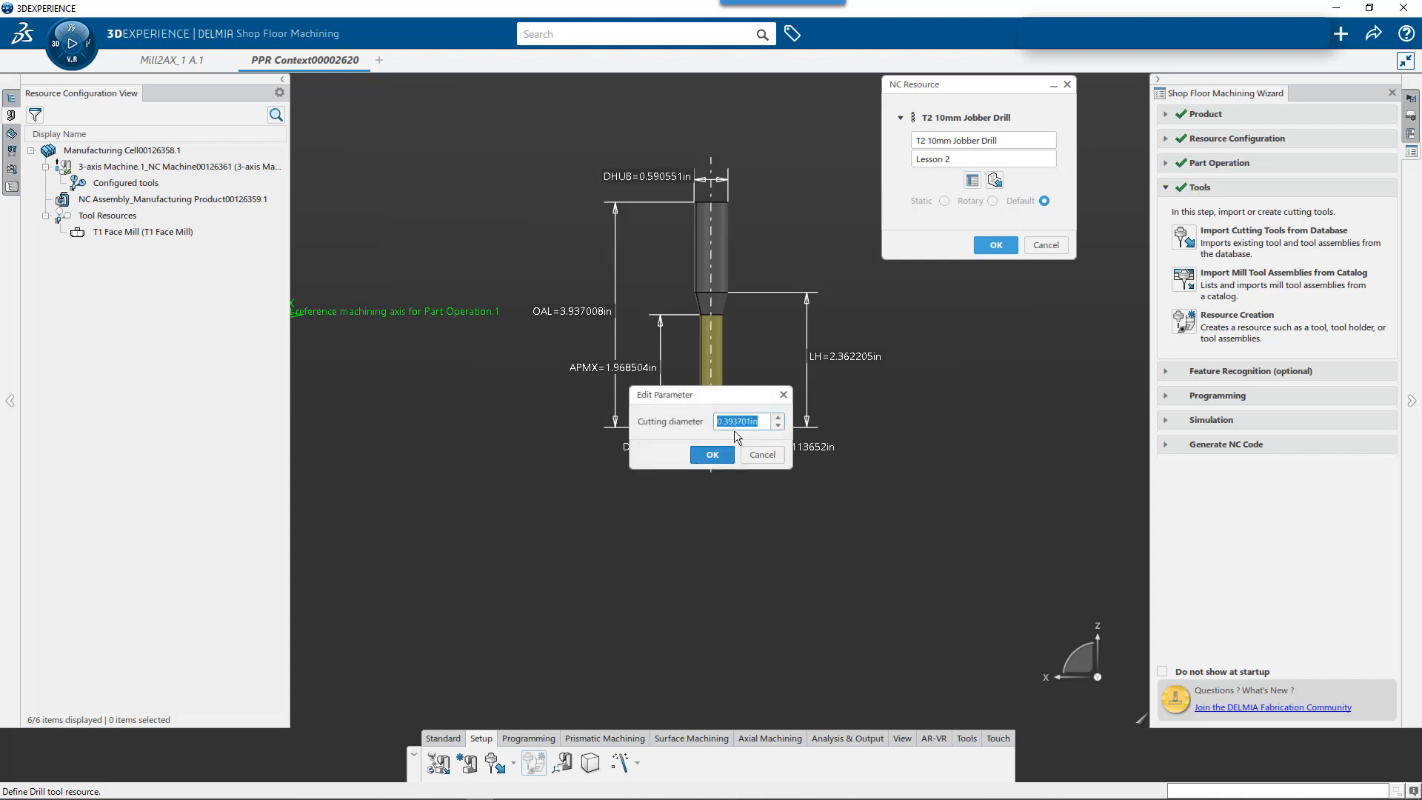
type("20mm")
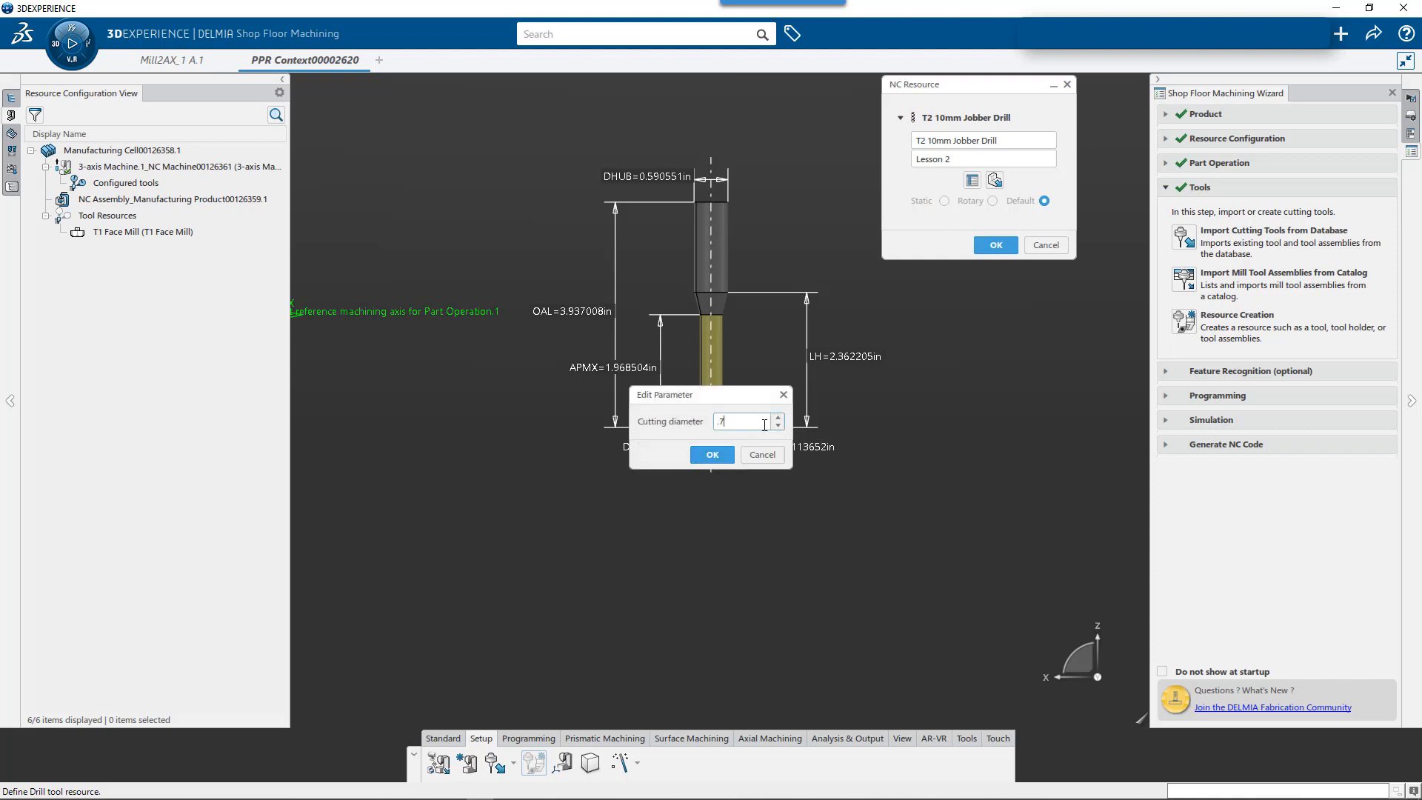
key("Return")
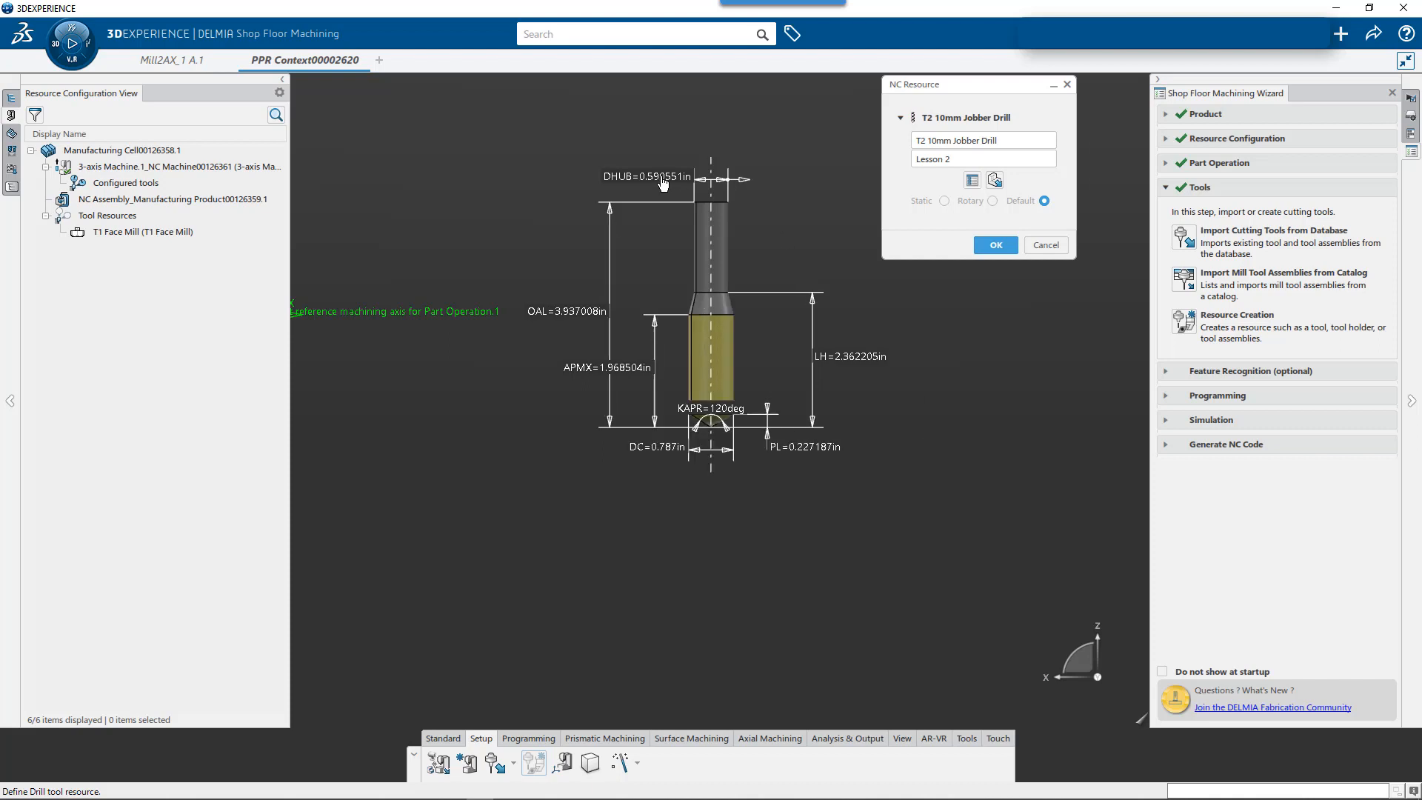
double_click(662, 177)
type("20mm")
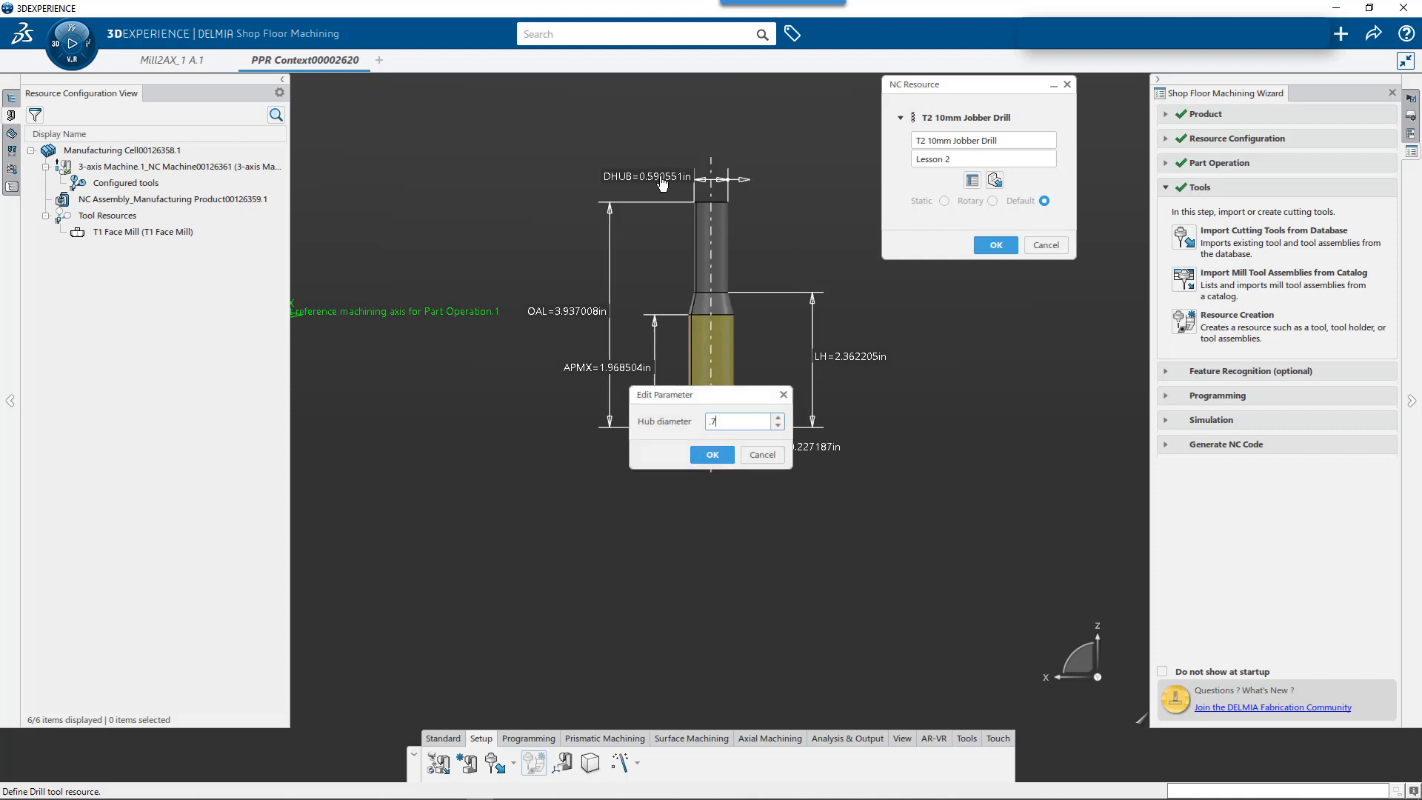
key("Return")
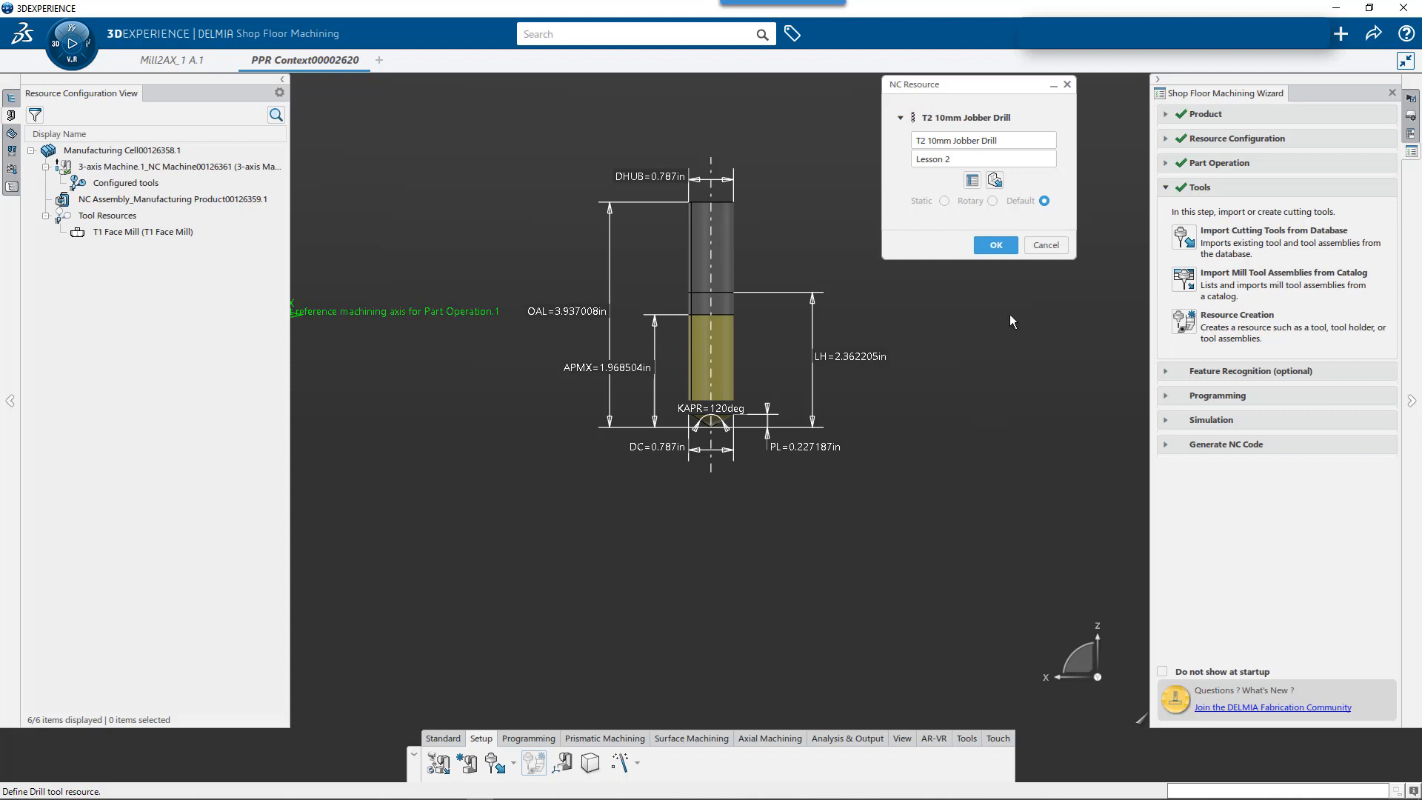
- Confirm the T2 10mm Jobber Drill definition and finish creating tool resources
left_click(997, 250)
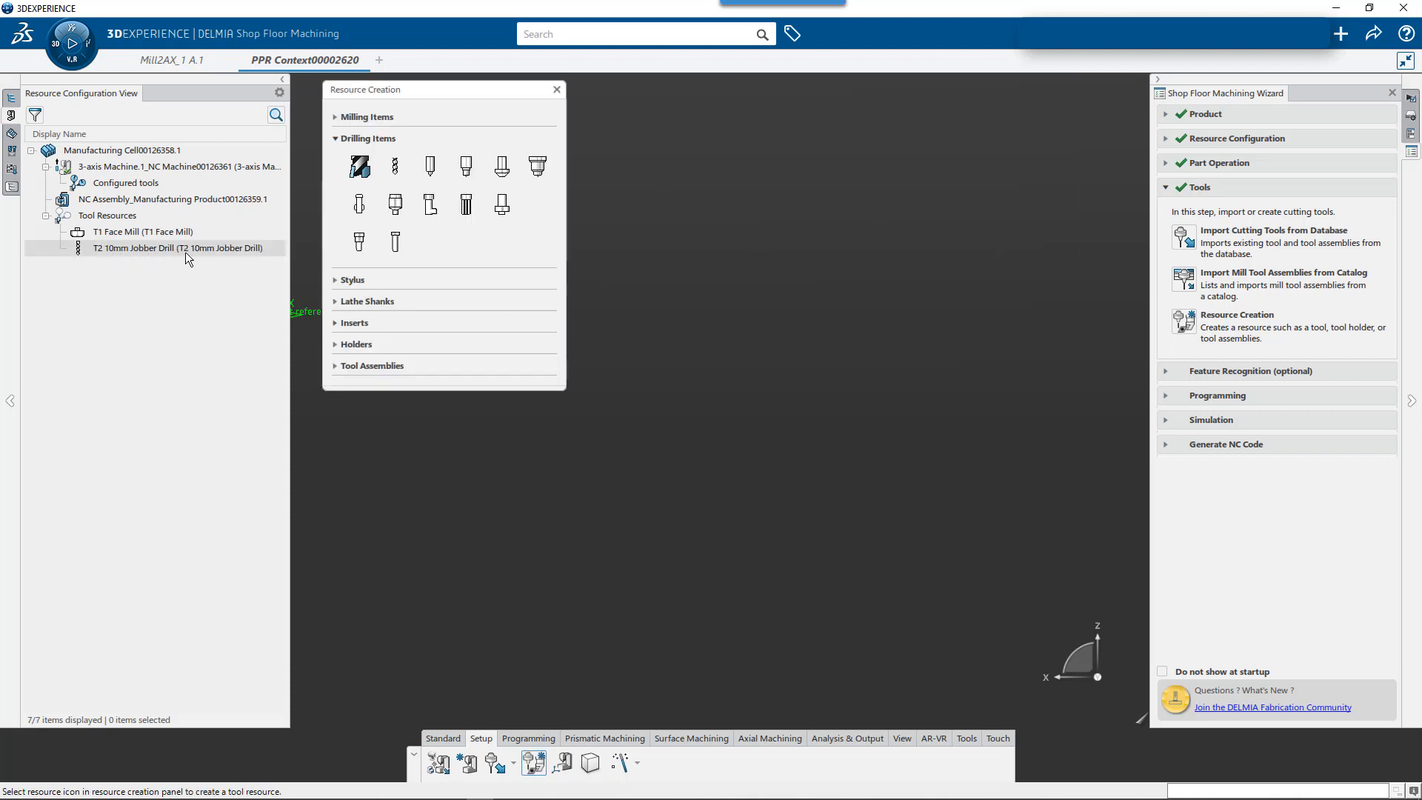
left_click(557, 88)
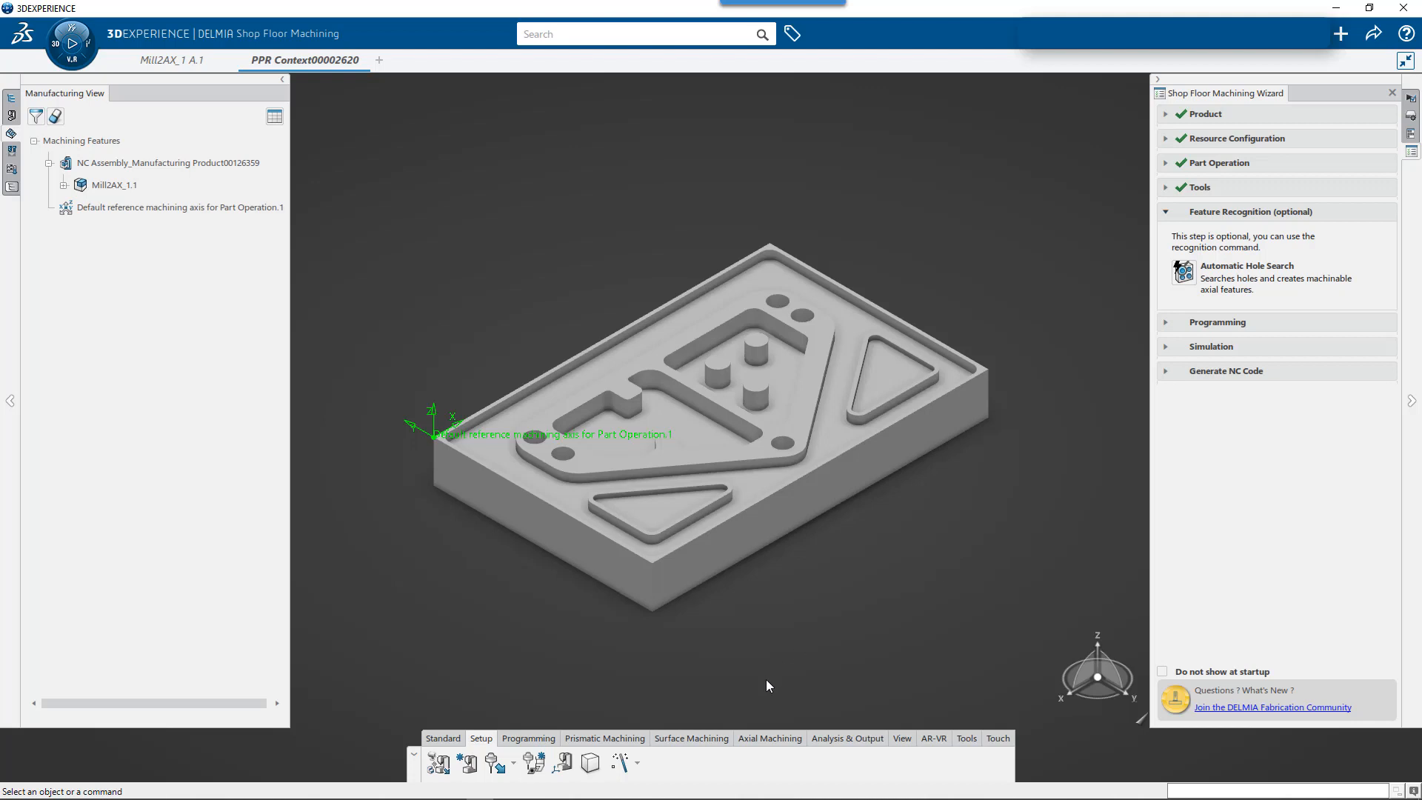
- Bring up the axial machining commands and display them with text labels
left_click(760, 739)
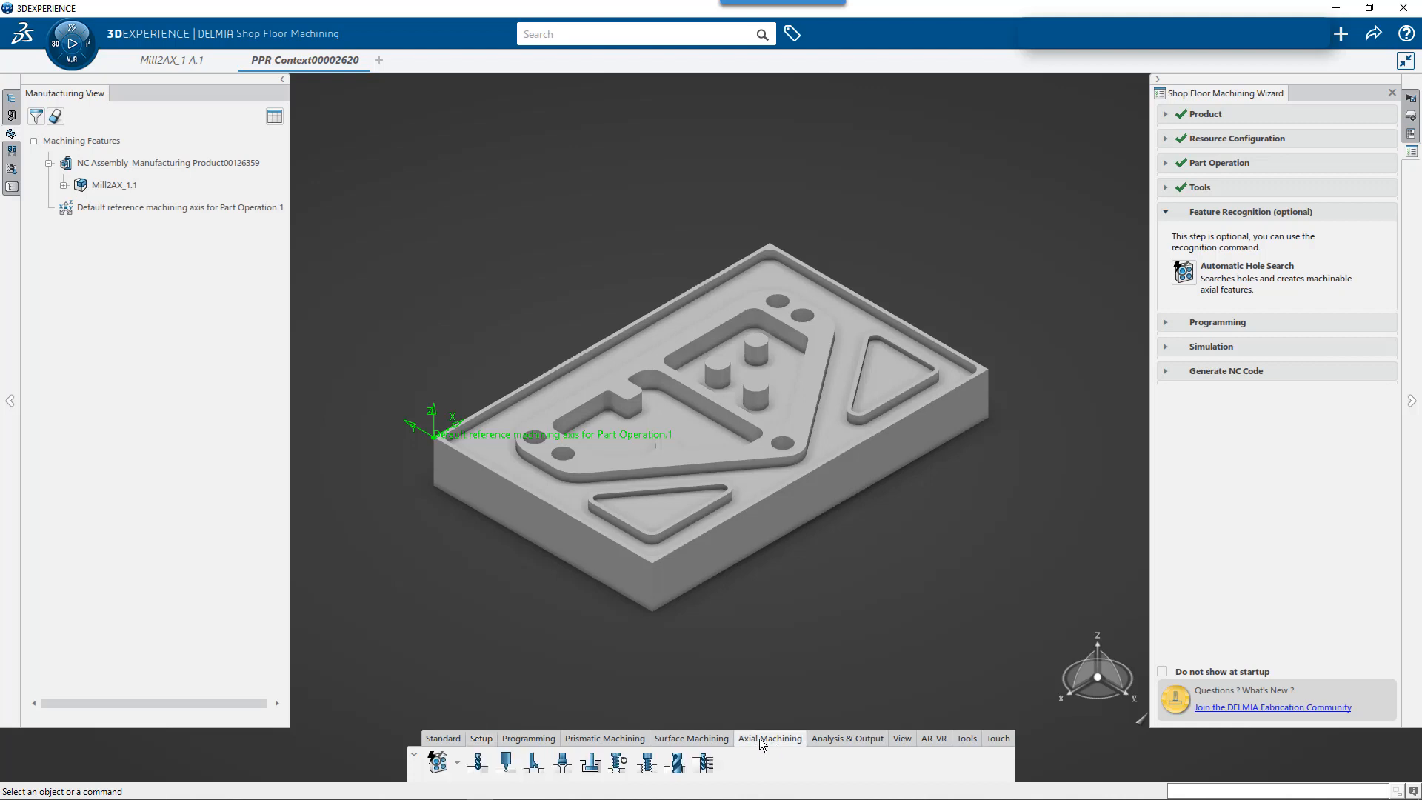
right_click(766, 757)
left_click(808, 728)
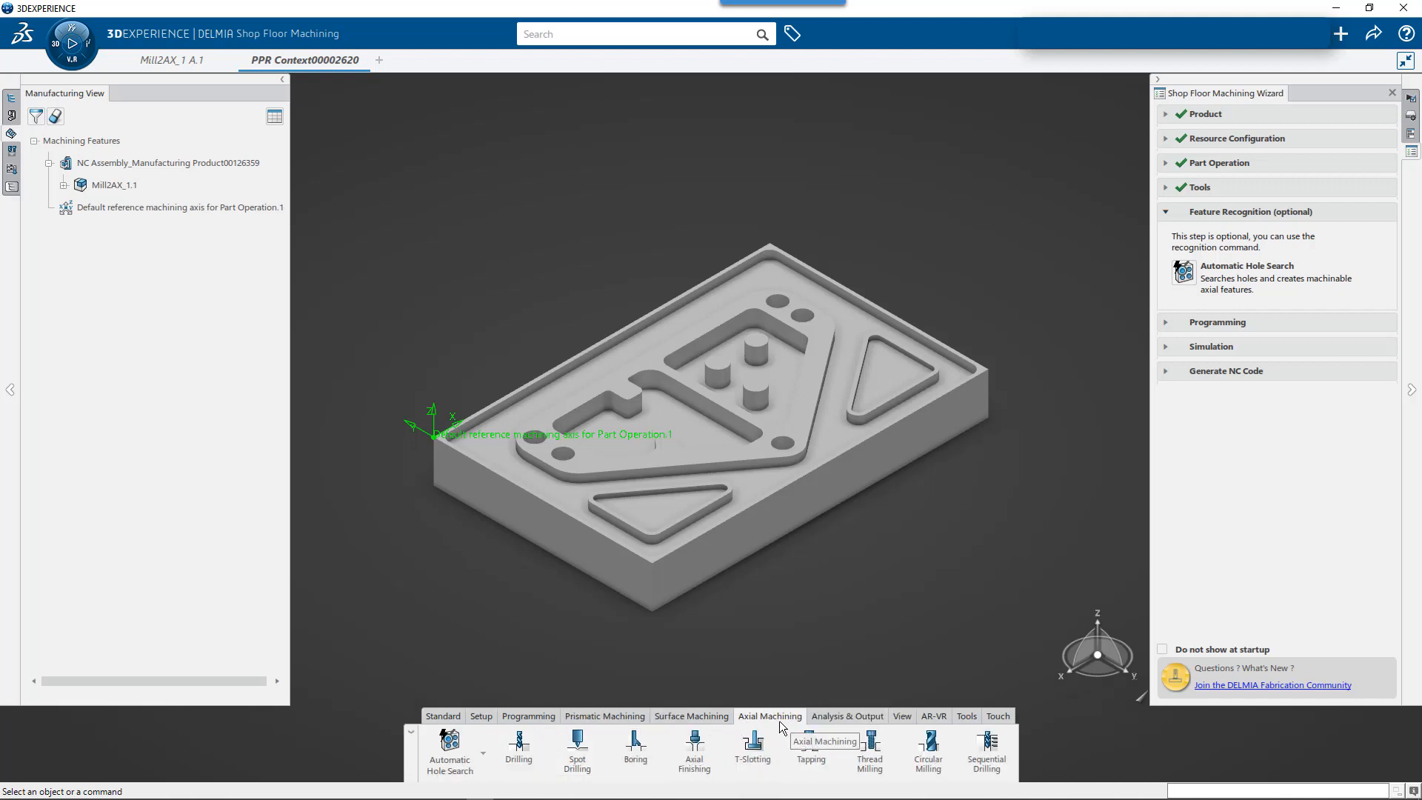
- Start Local Feature Recognition with Complex Pocket as the feature to be recognized, and review its advanced machining direction and hole options
left_click(484, 760)
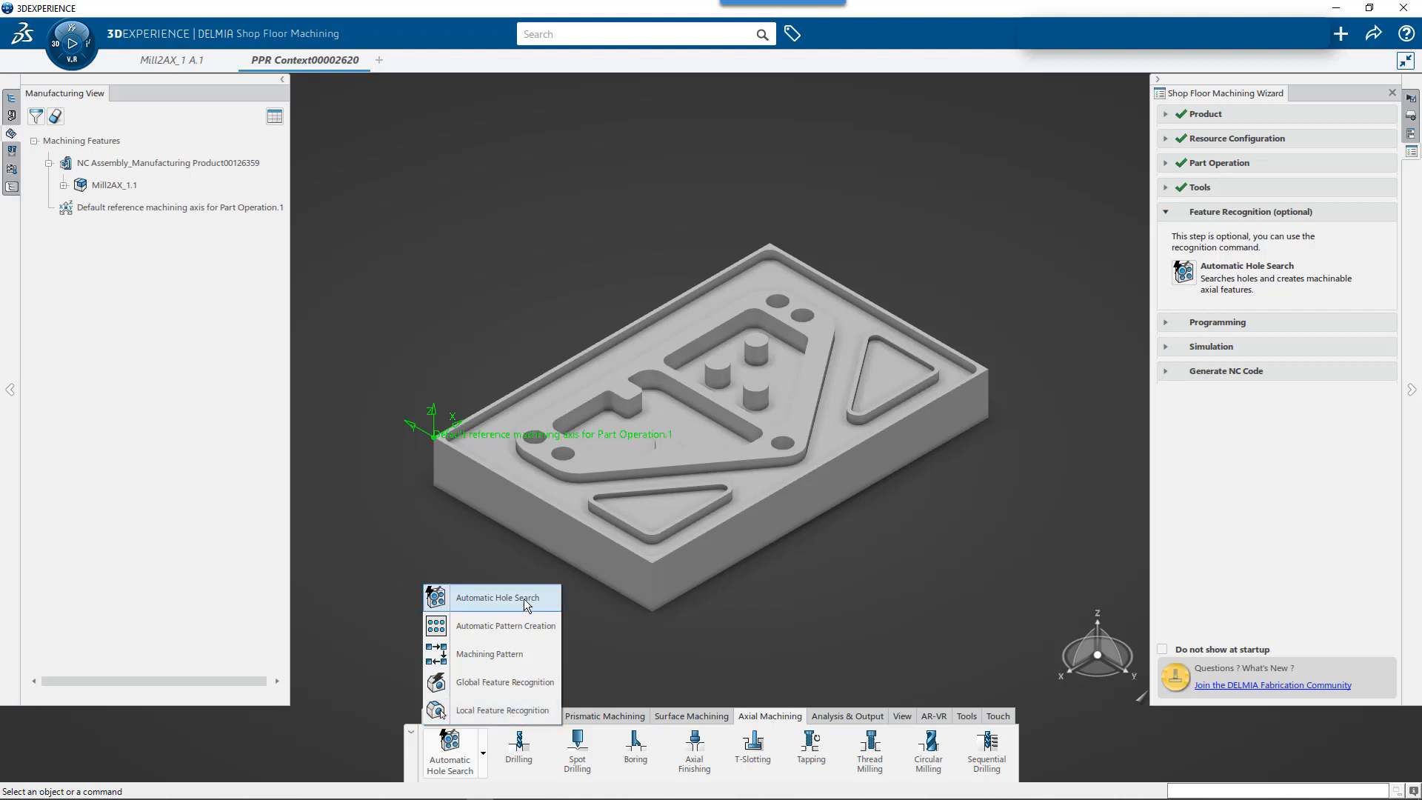
left_click(517, 712)
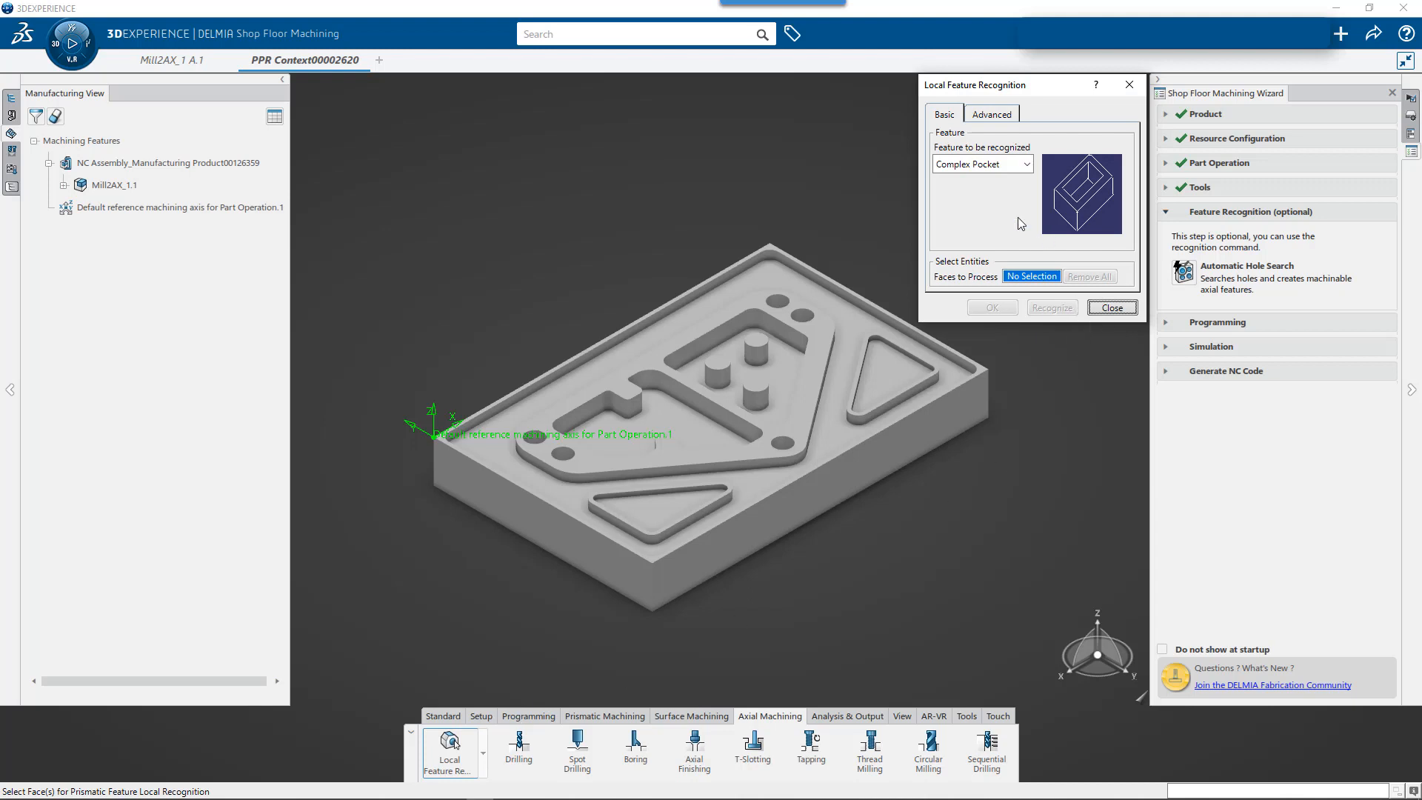
left_click(1015, 165)
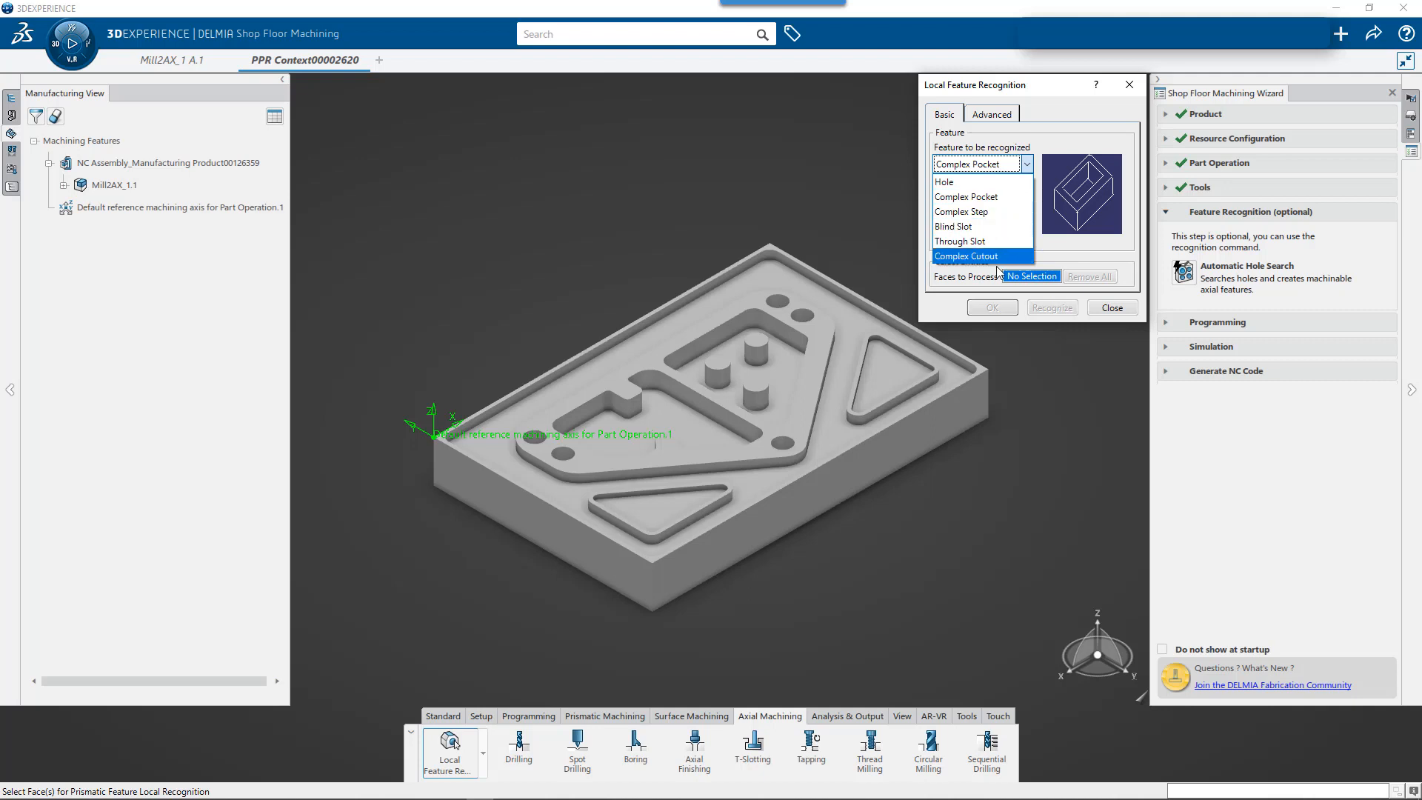
left_click(999, 200)
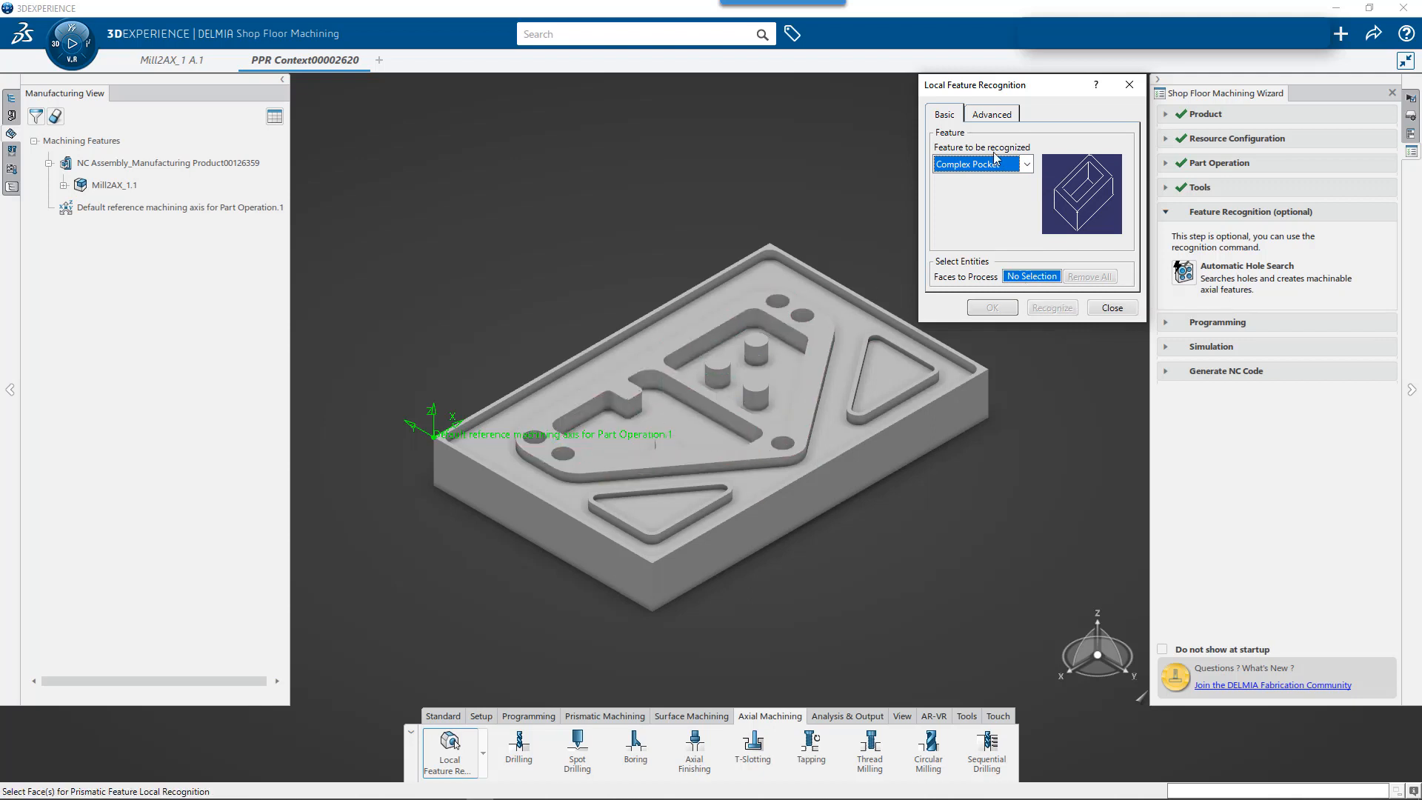
left_click(999, 115)
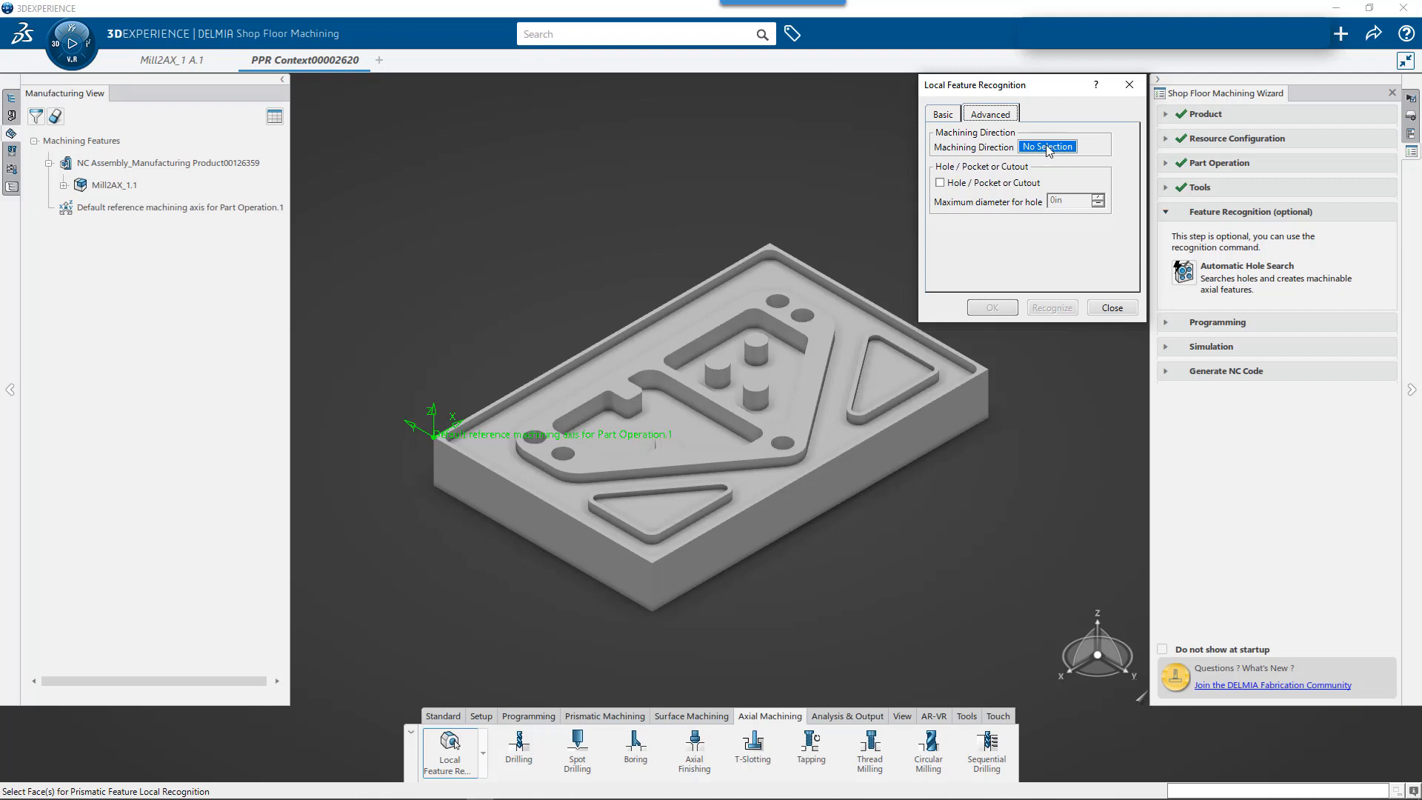
left_click(943, 115)
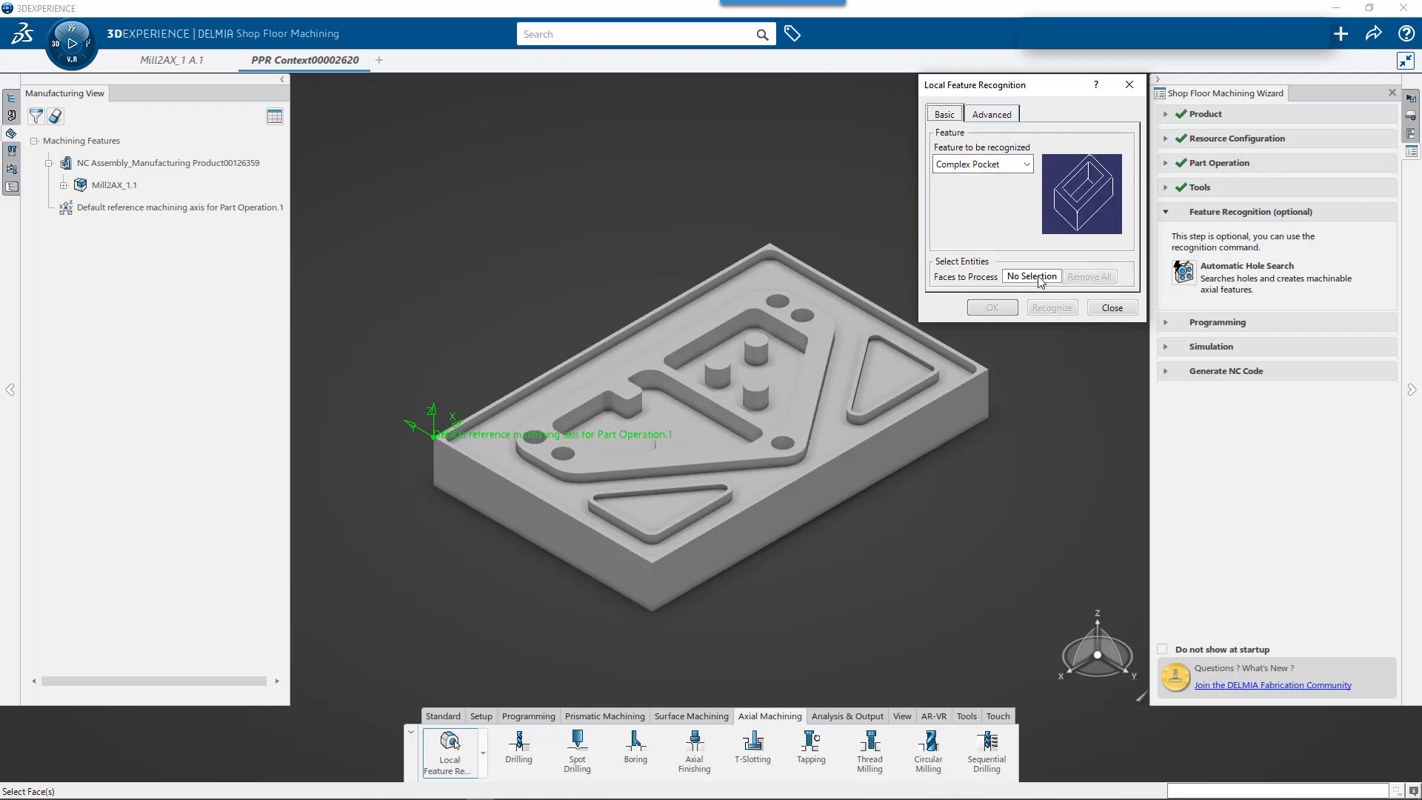
- Recognize the notched pocket from its floor and the raised island's top face, with material direction upward, and highlight the new feature under Mill2AX_1.1
left_click(681, 411)
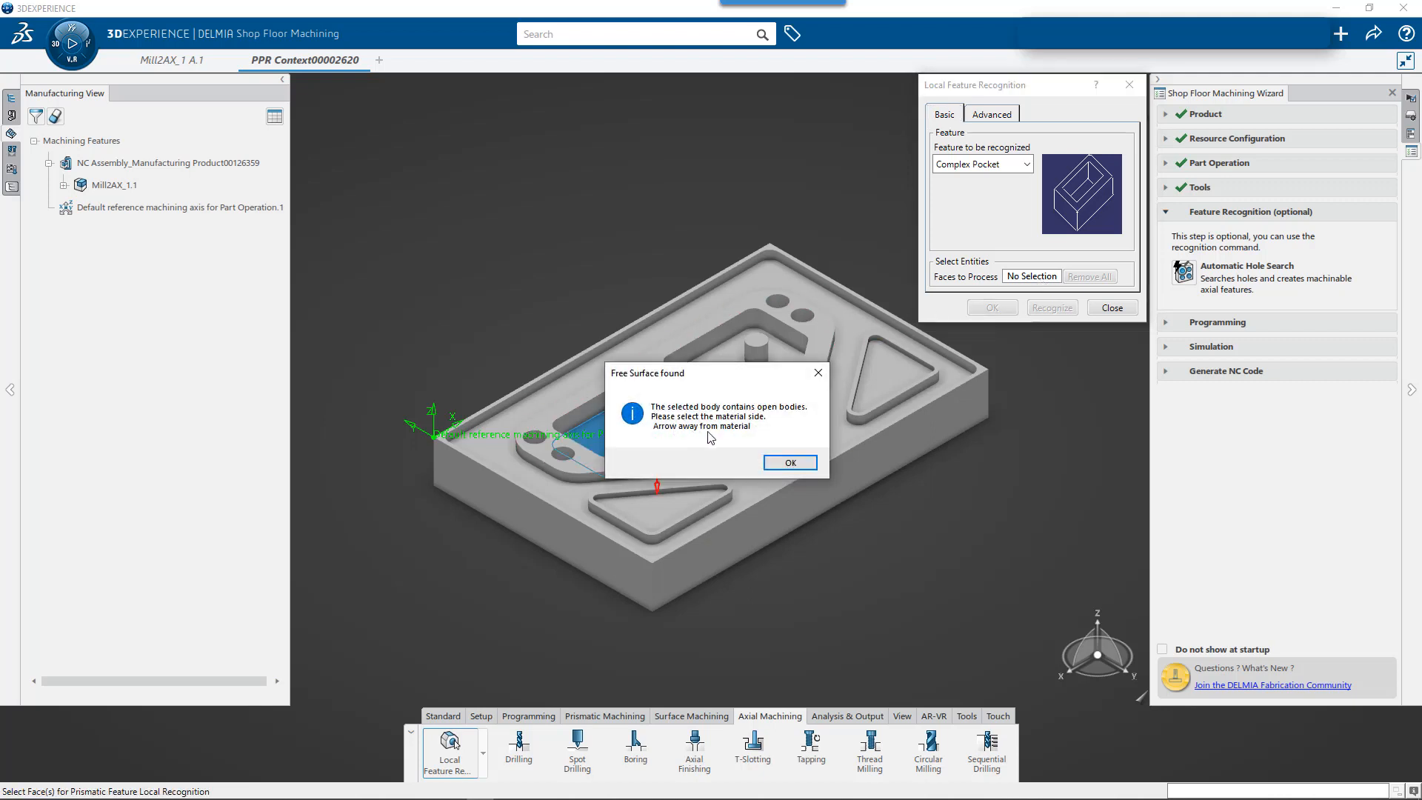
left_click_drag(766, 366, 564, 151)
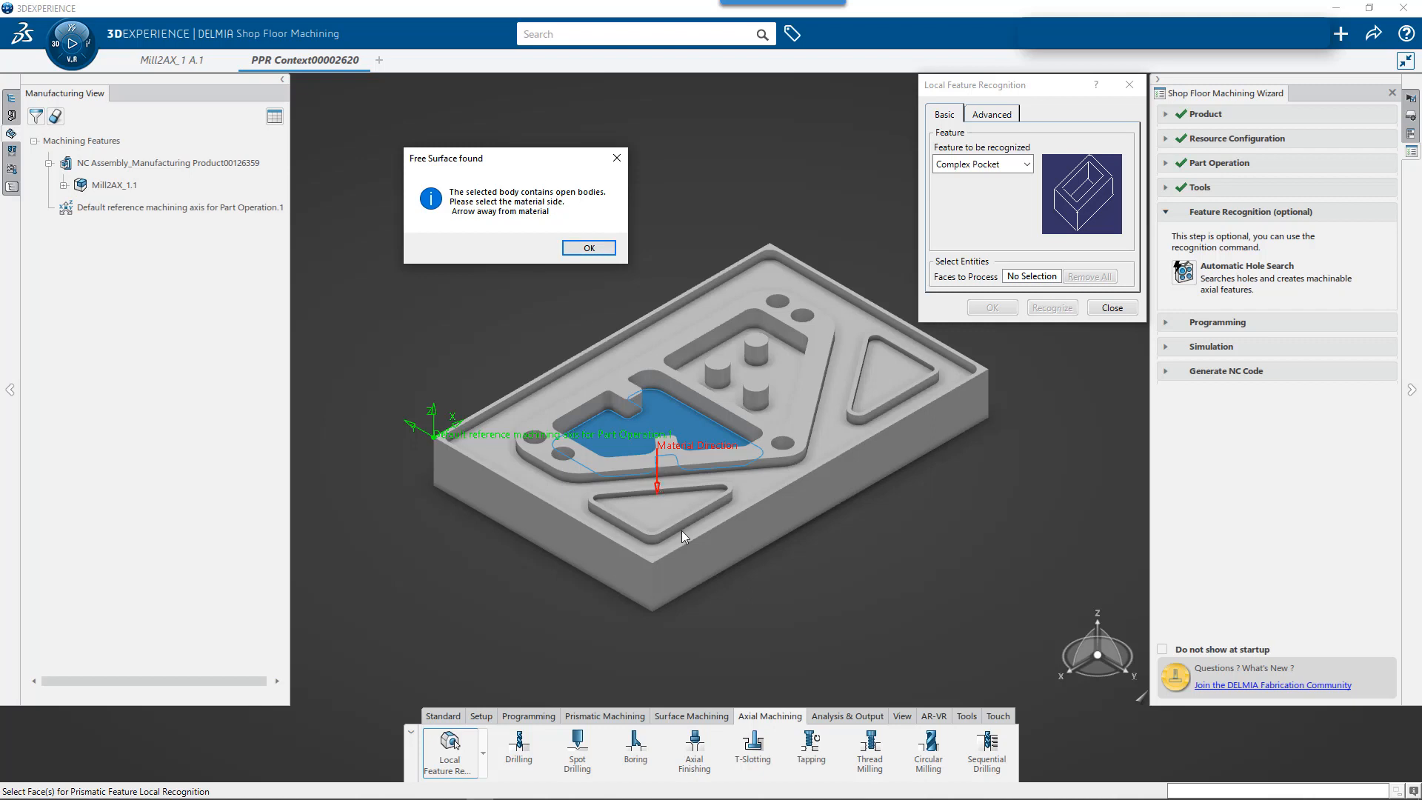
left_click(589, 248)
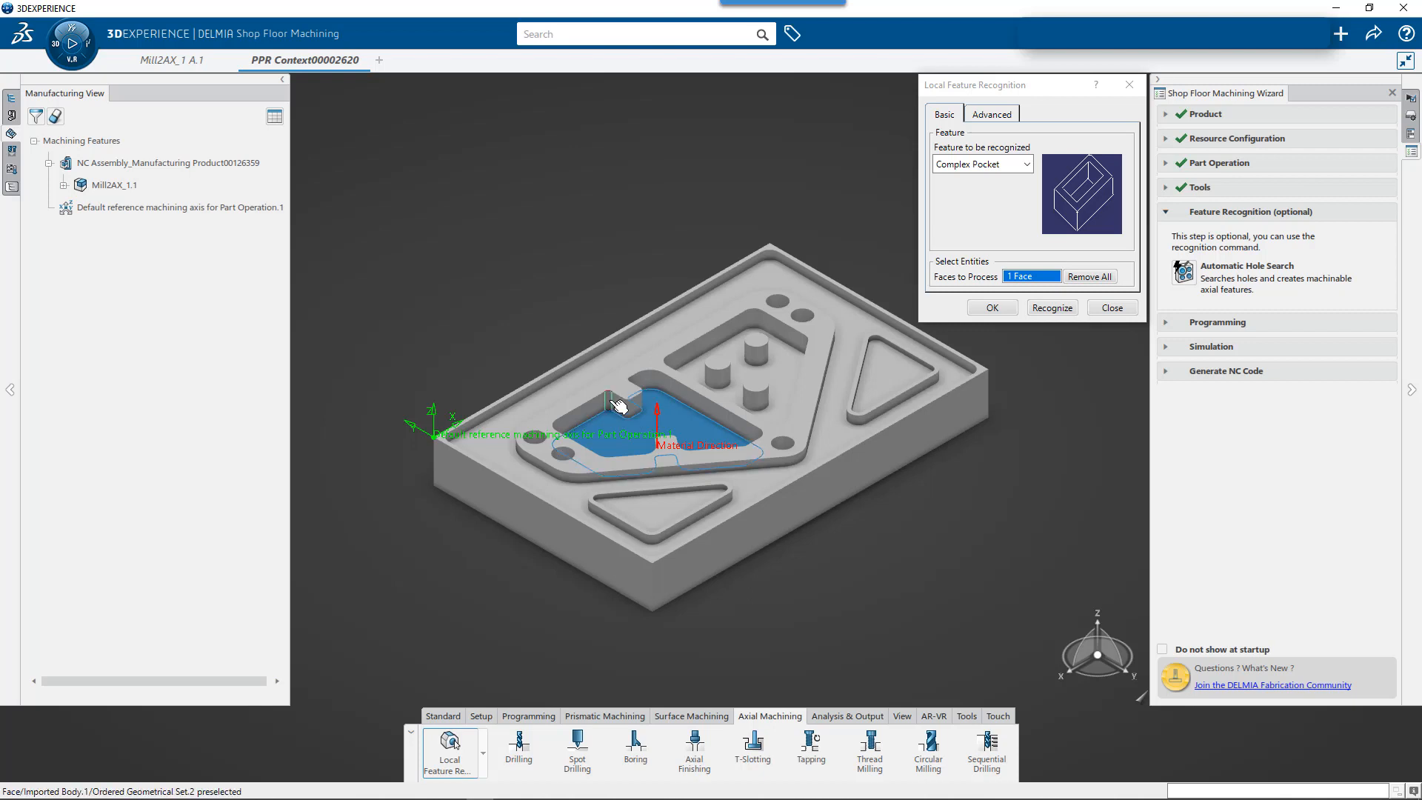
left_click(637, 399)
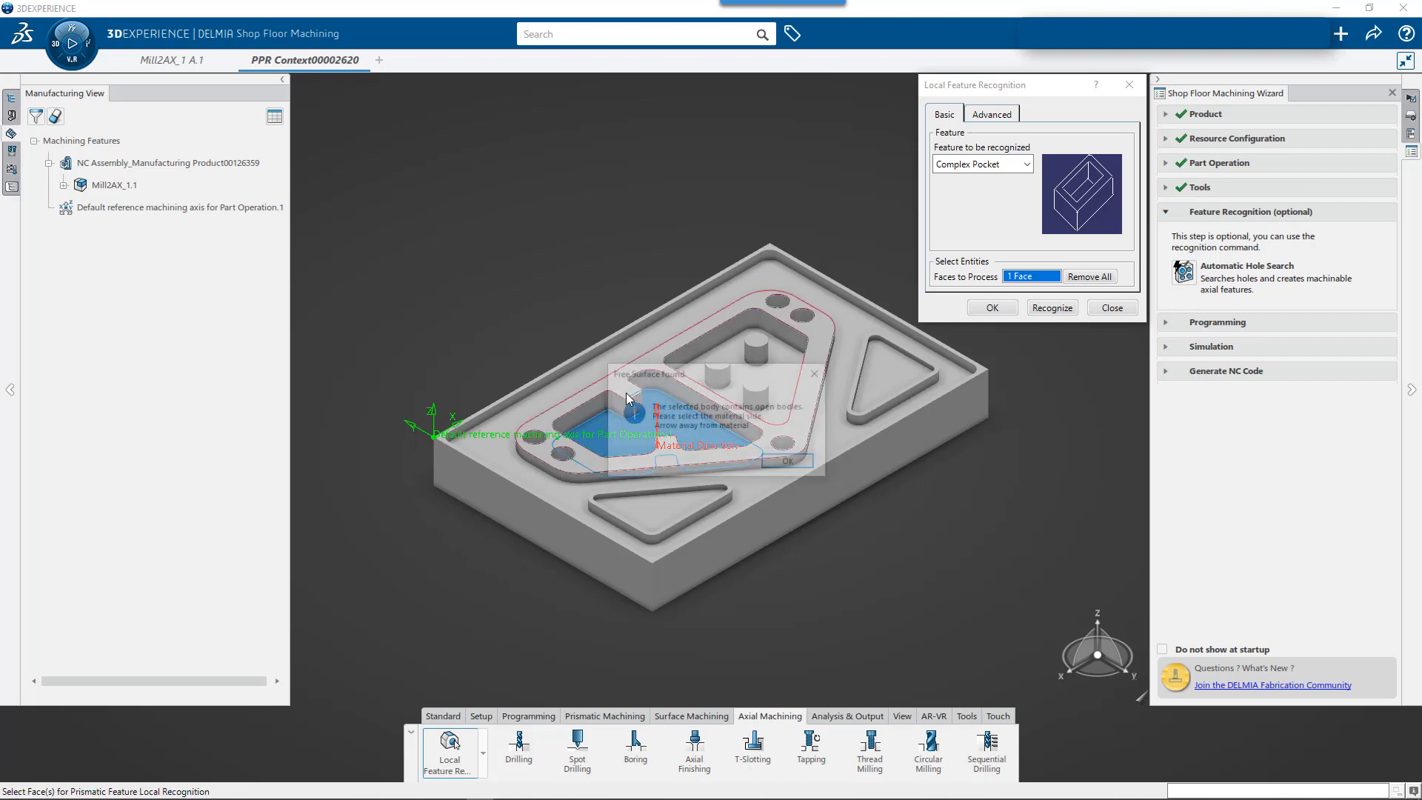
left_click(799, 465)
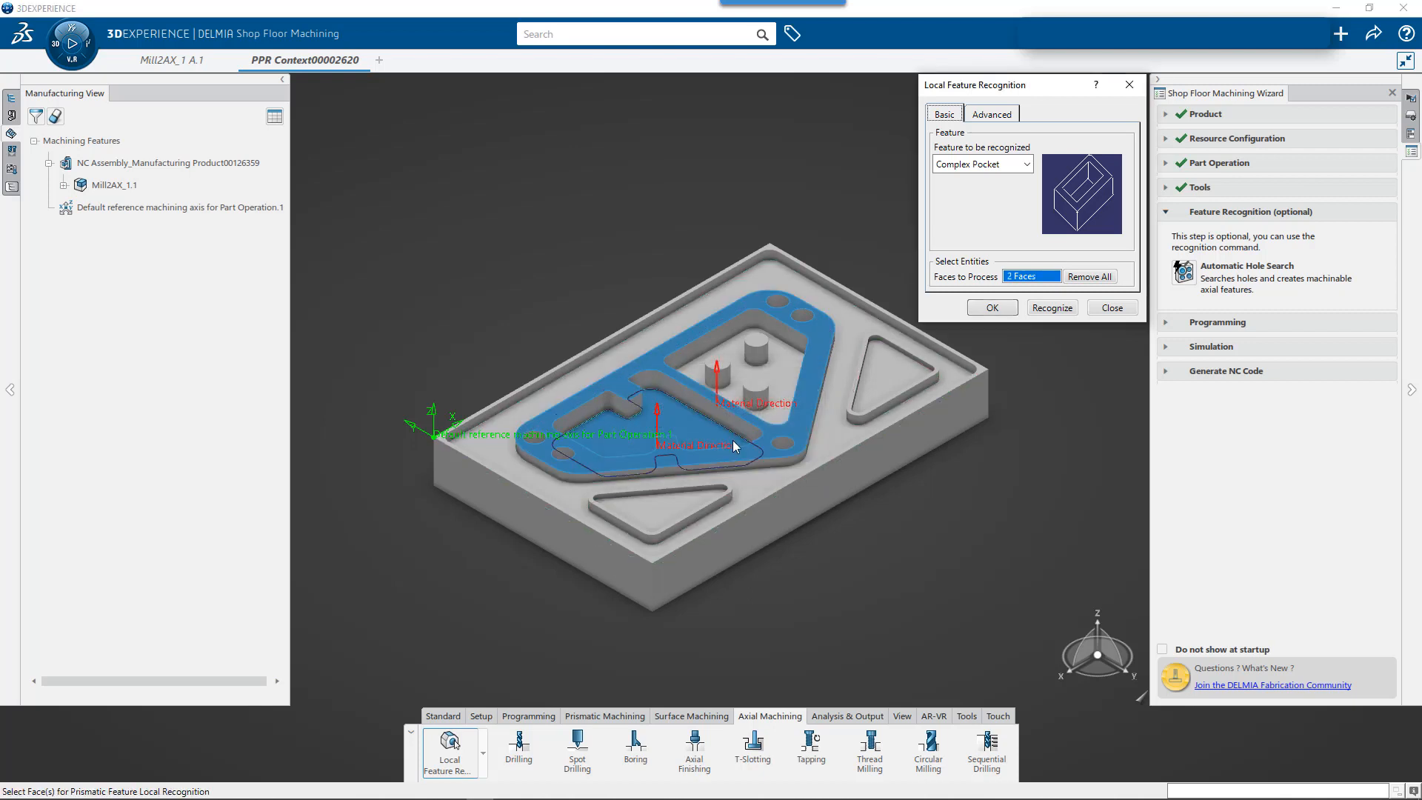
left_click(1057, 309)
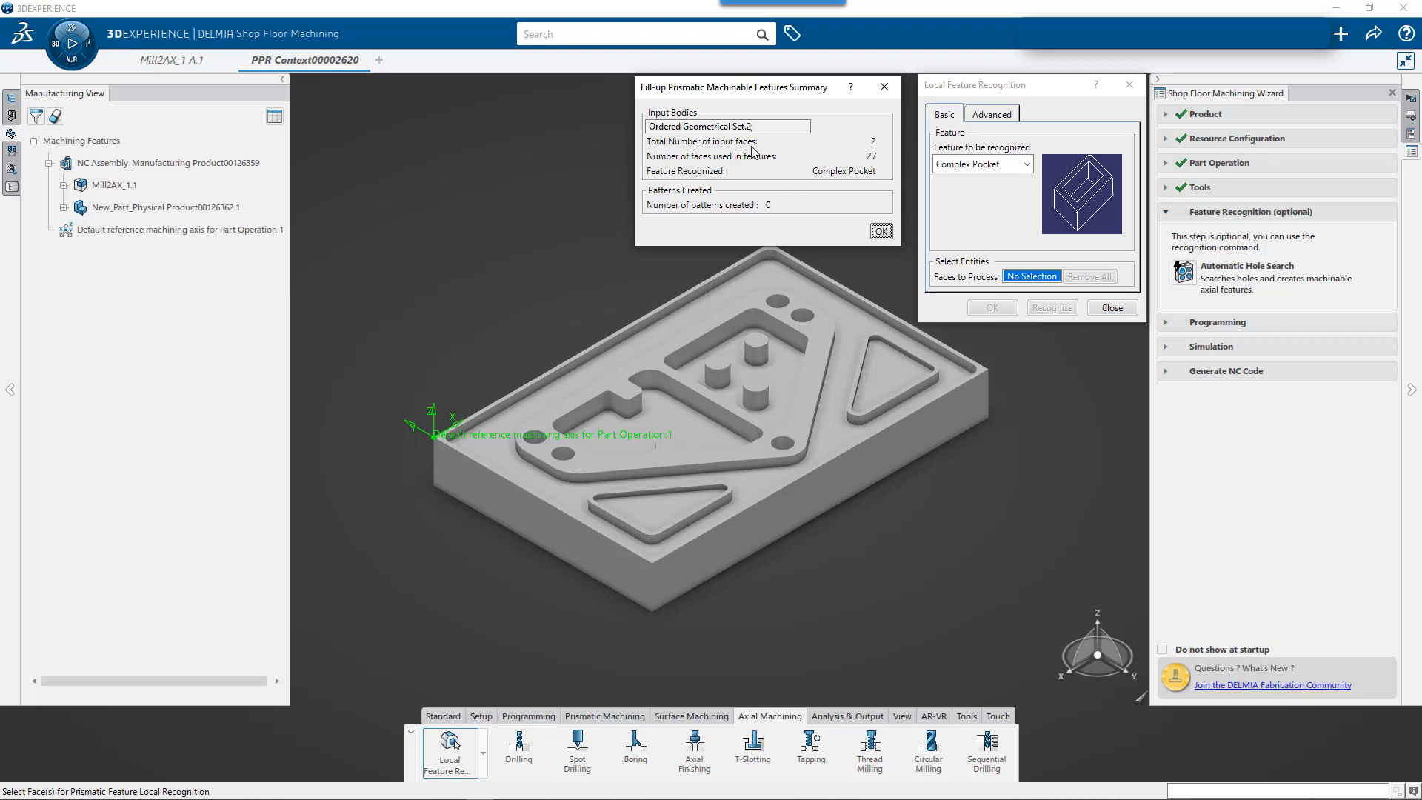
left_click(879, 232)
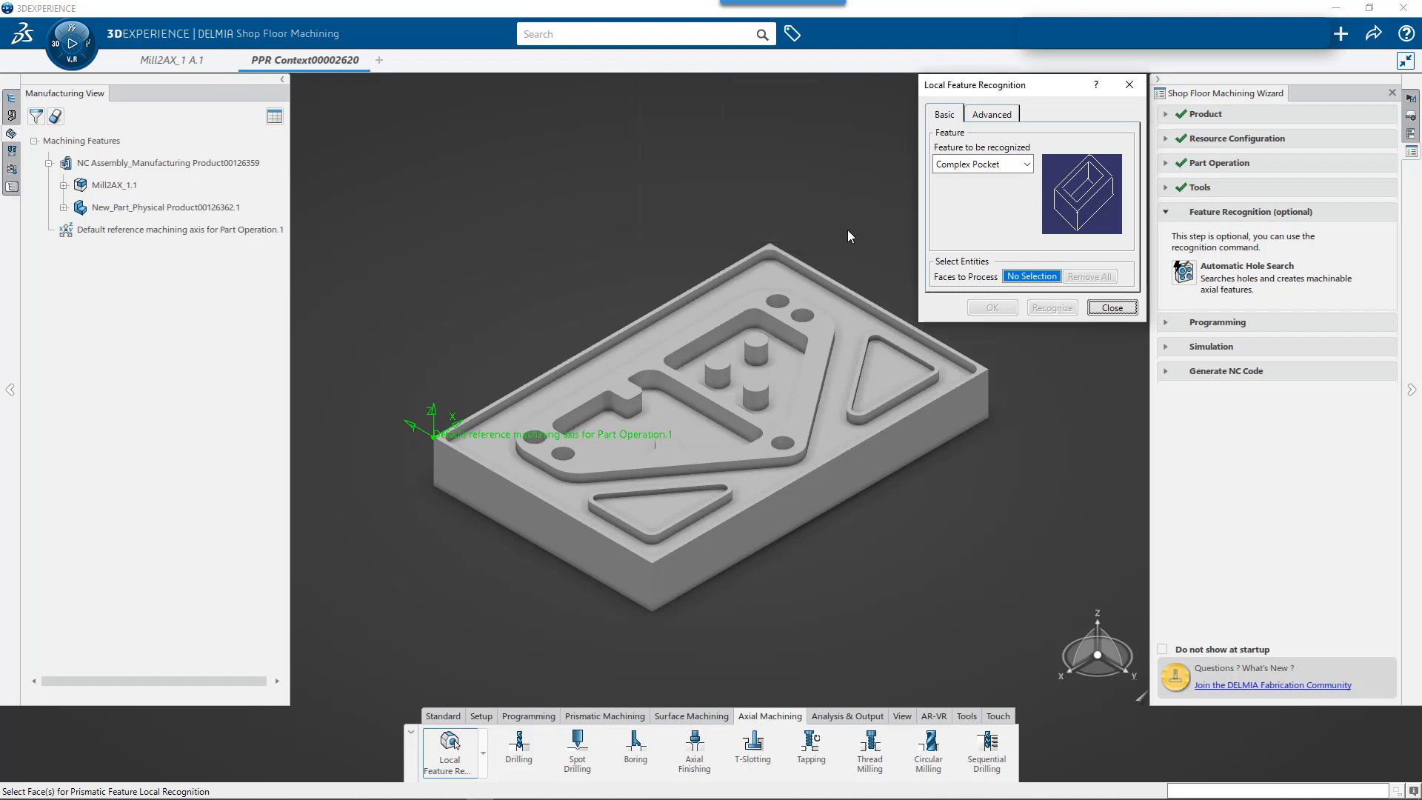
left_click(61, 188)
left_click(156, 209)
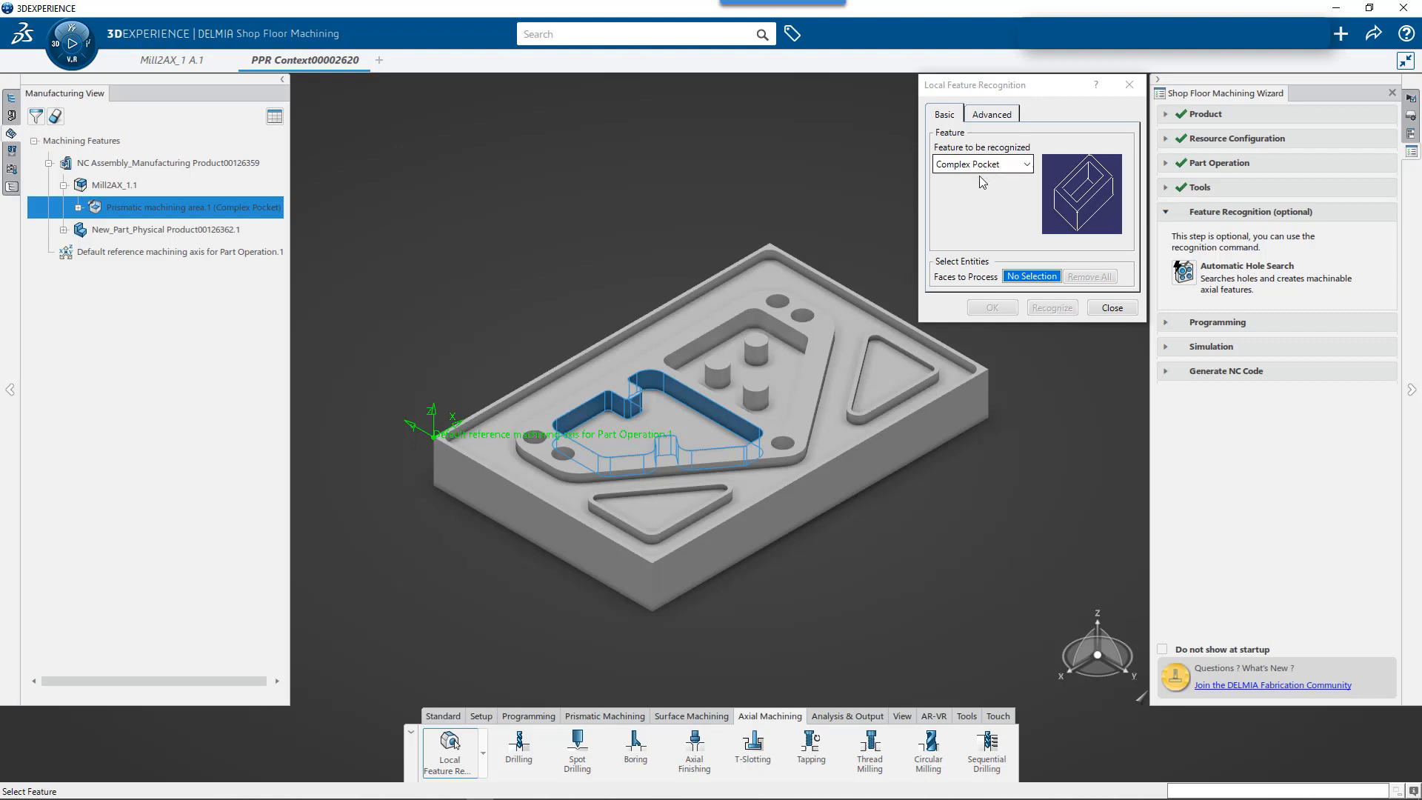
- Recognize the pocket with three round bosses from its floor and the island's top face, reversing the floor's material direction upward, and highlight the feature
left_click(786, 393)
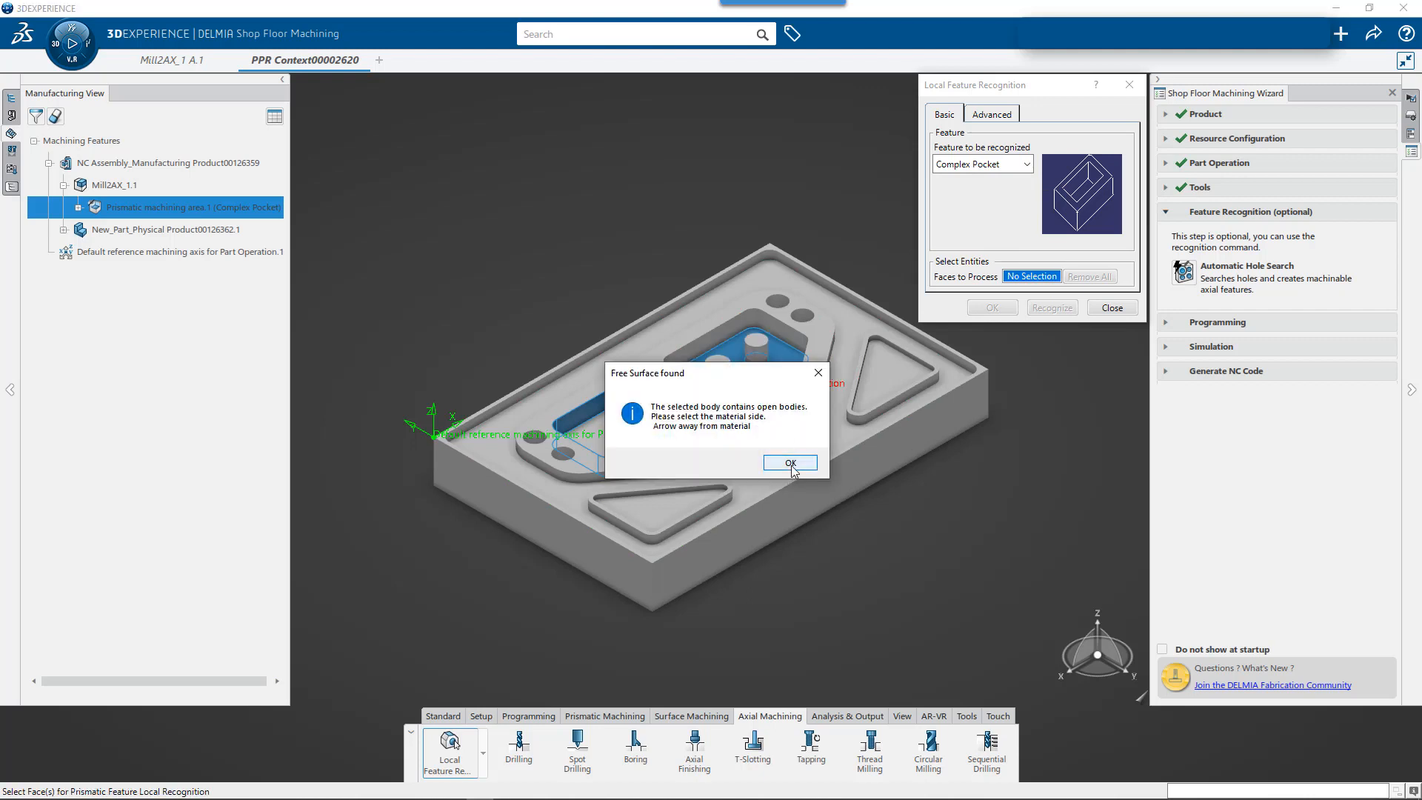
left_click(790, 463)
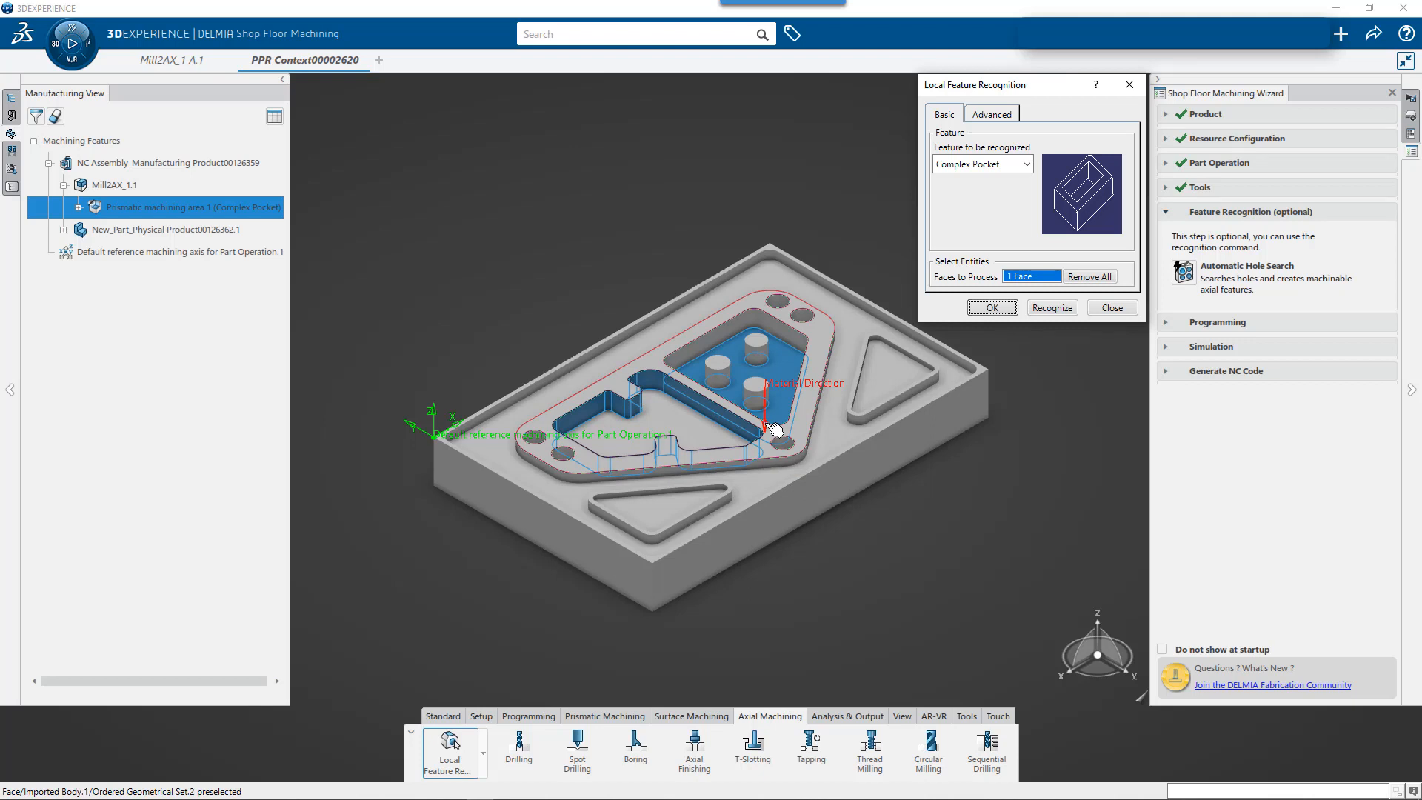
left_click(767, 423)
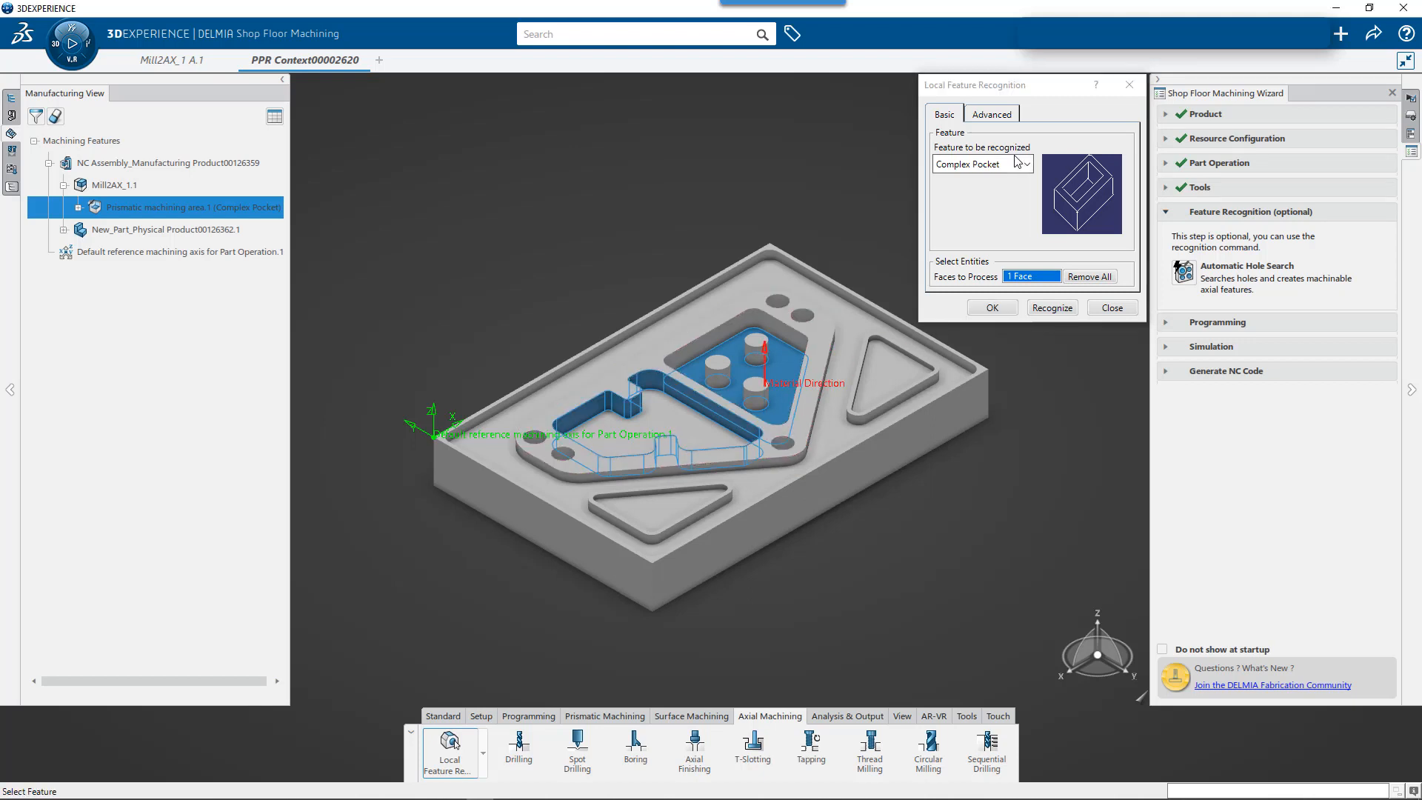
left_click(783, 342)
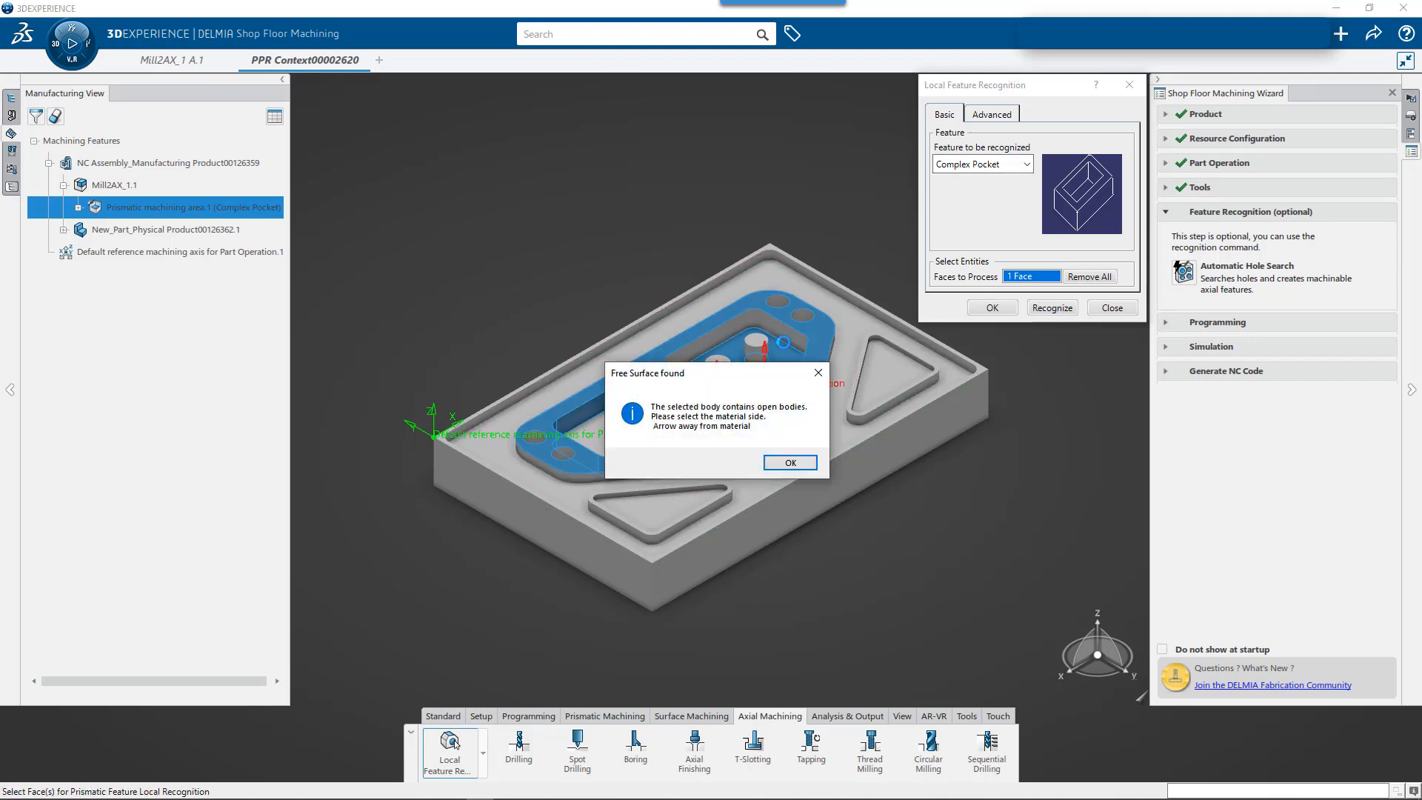
left_click(791, 465)
left_click(1052, 308)
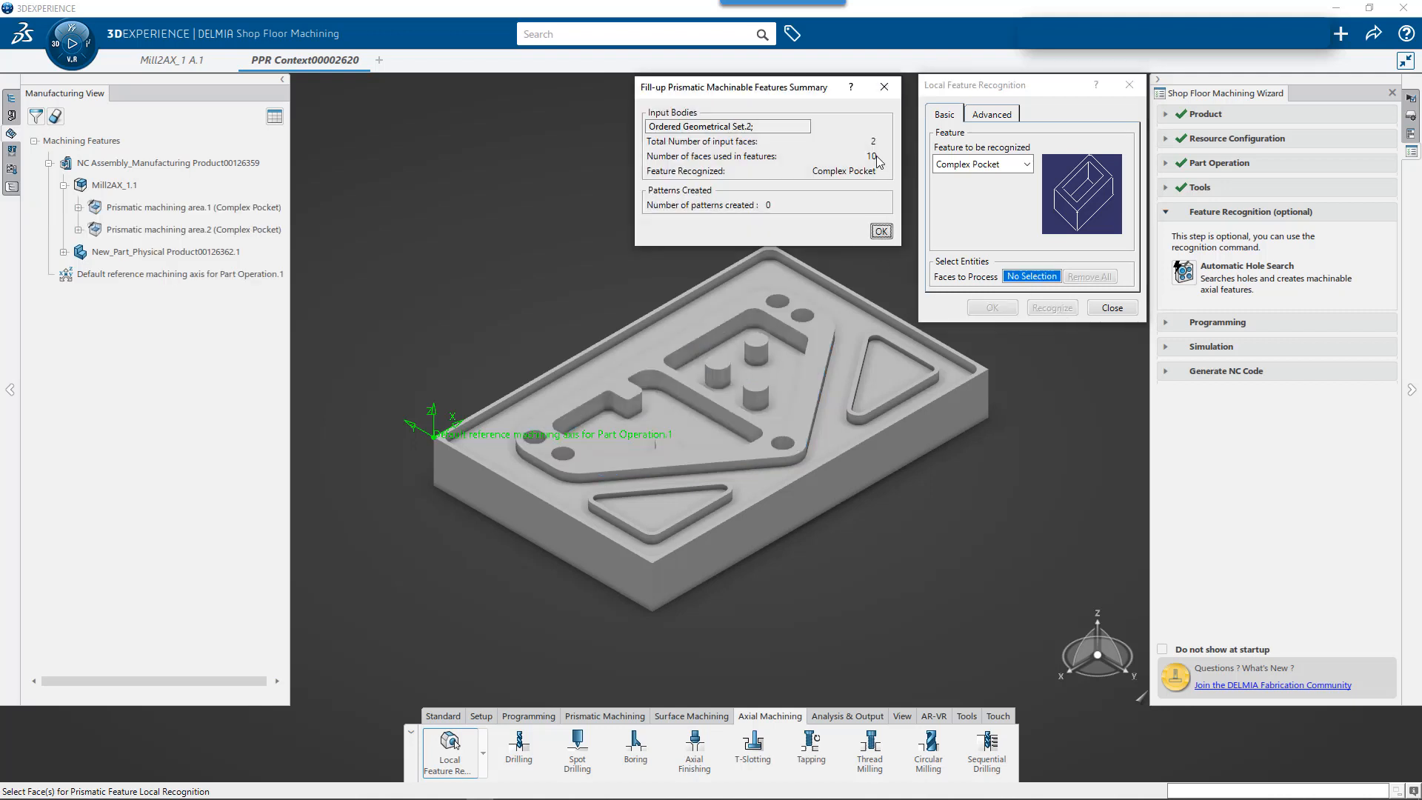
left_click(882, 231)
left_click(157, 231)
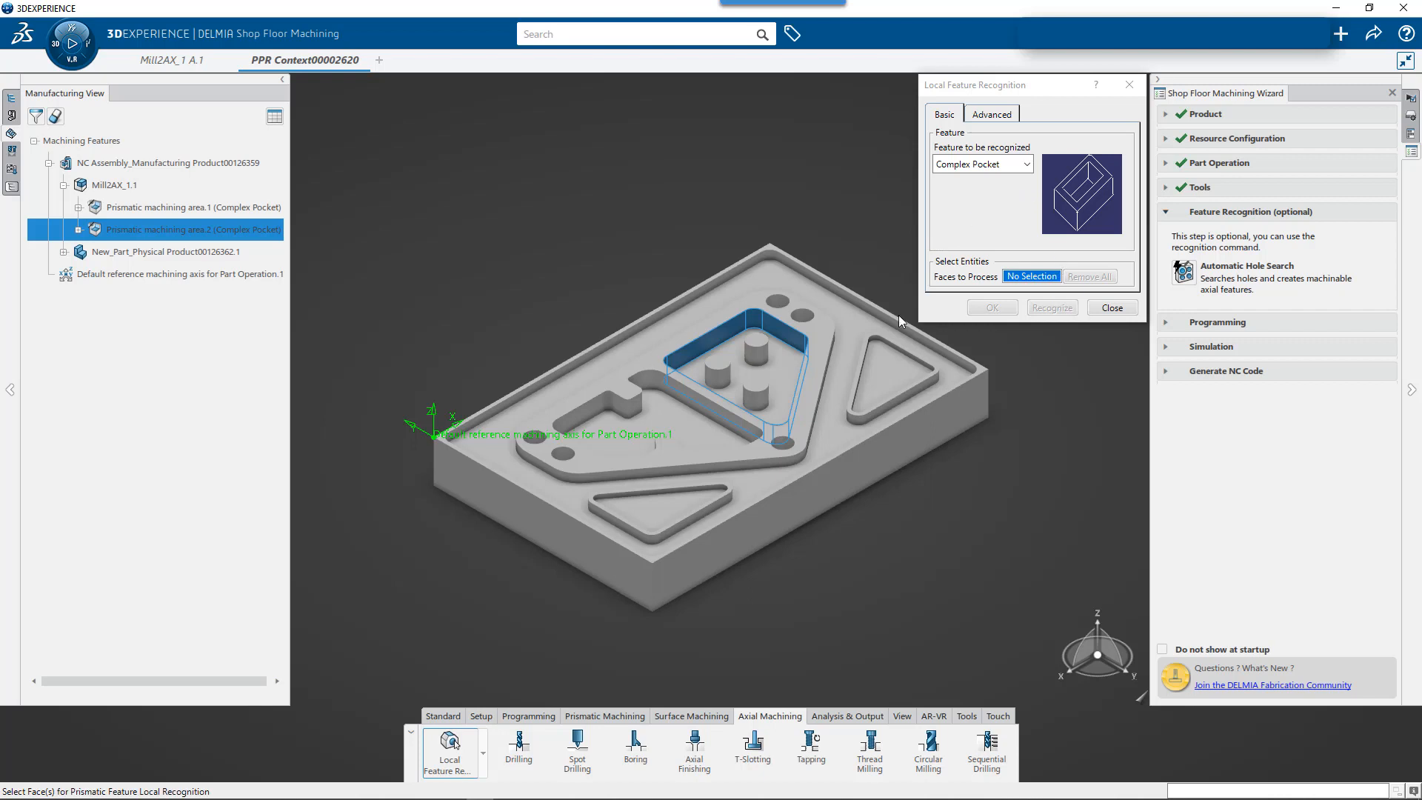
- Recognize the triangular pocket nearest the three-boss pocket as a complex pocket, using its floor and the top face of its rim
left_click(879, 365)
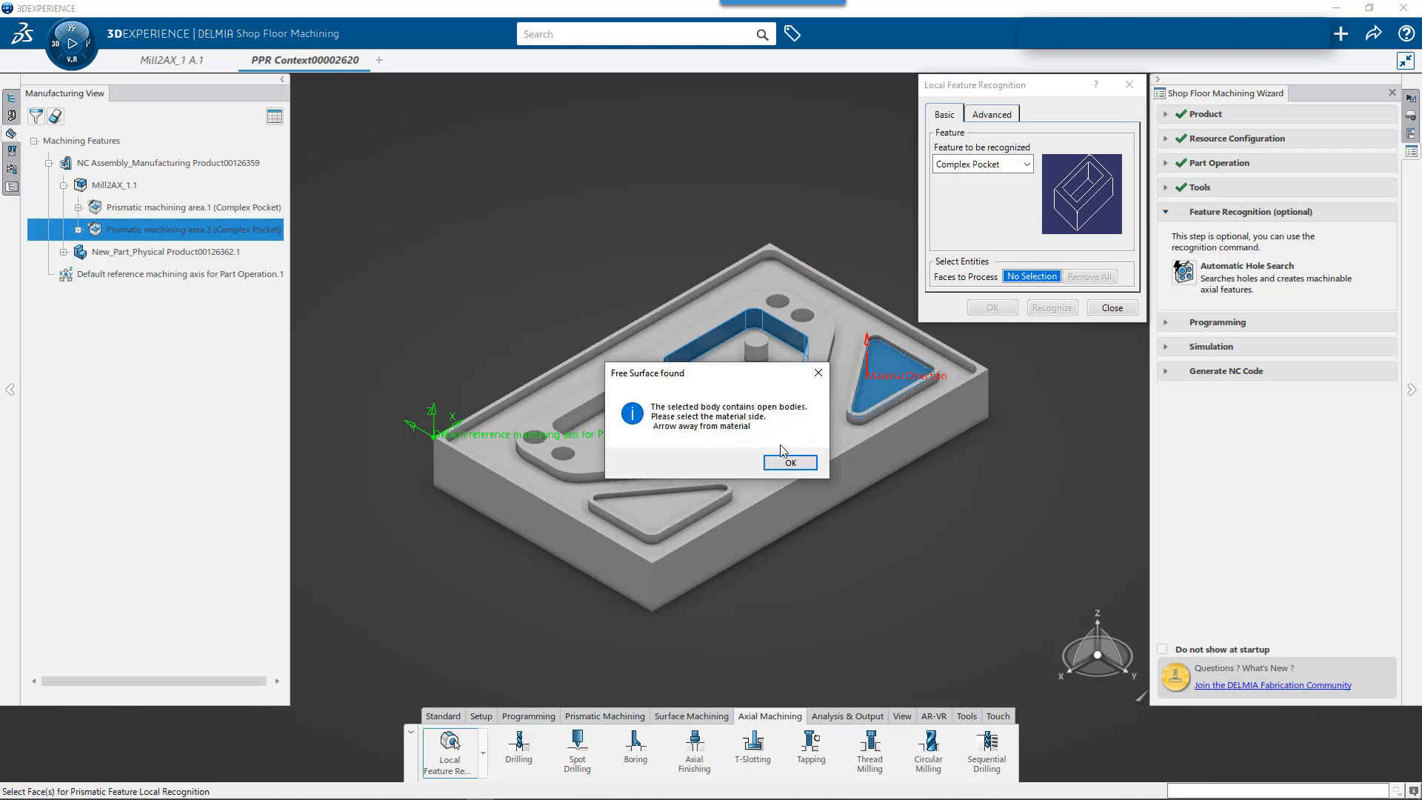
left_click(792, 466)
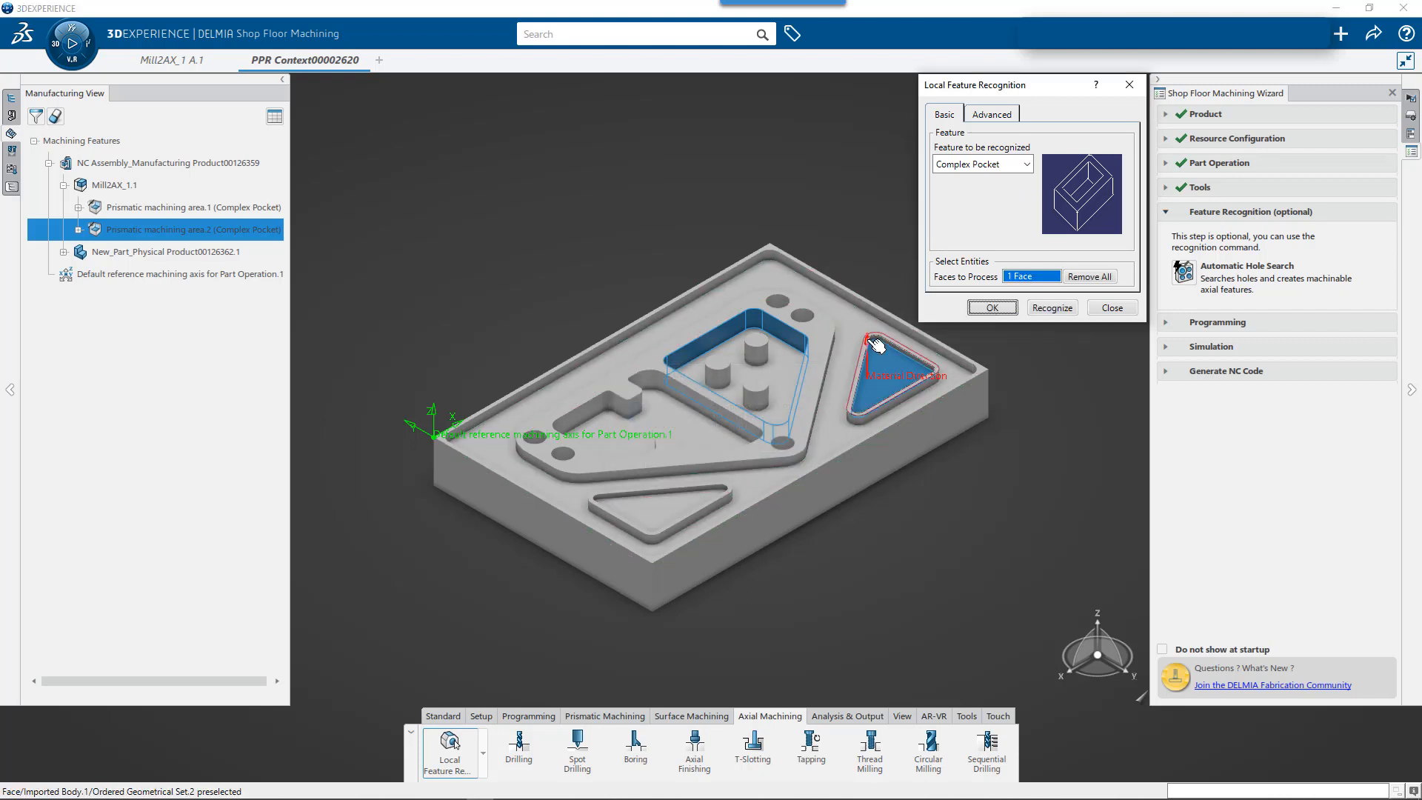
scroll(934, 365, "up", 5)
left_click(946, 371)
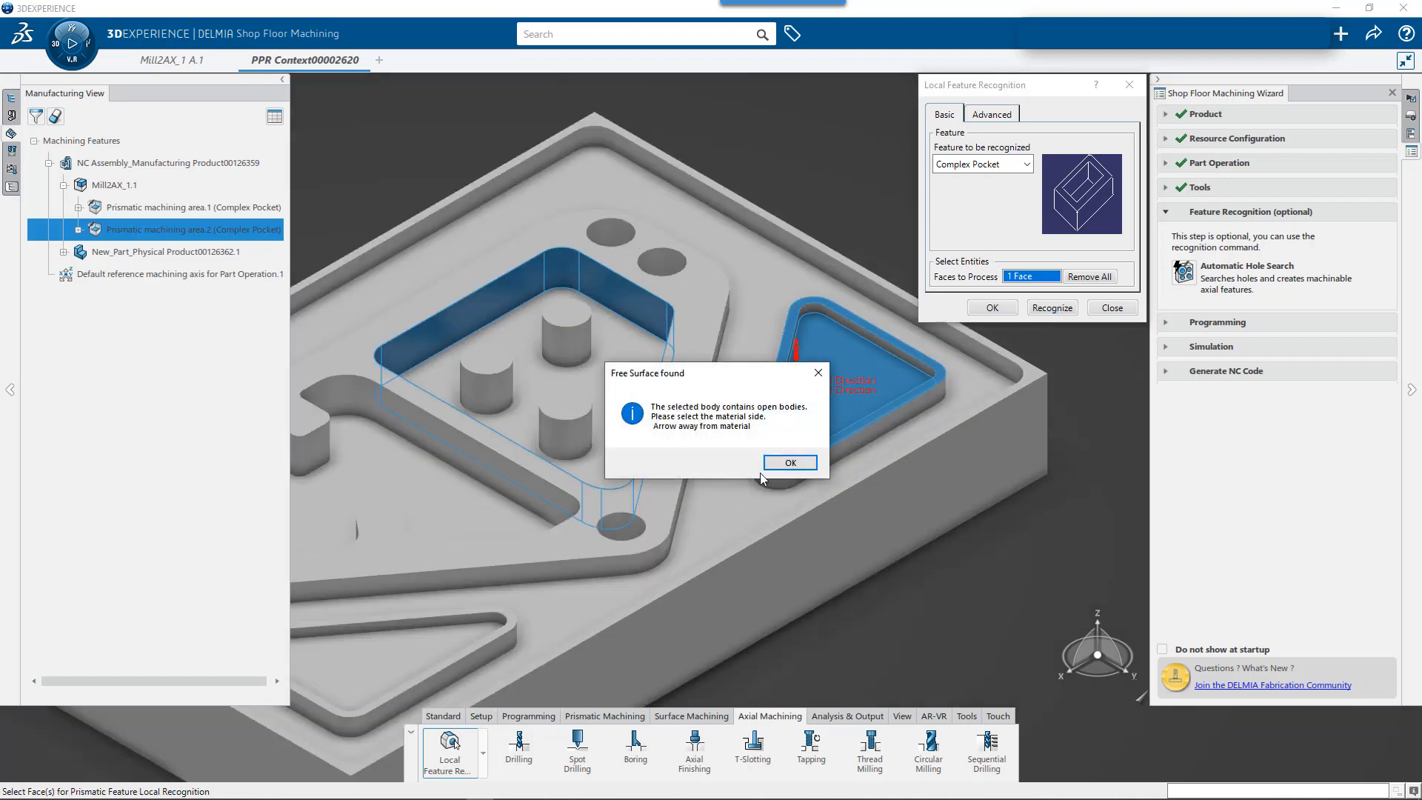
left_click(741, 465)
left_click(1055, 308)
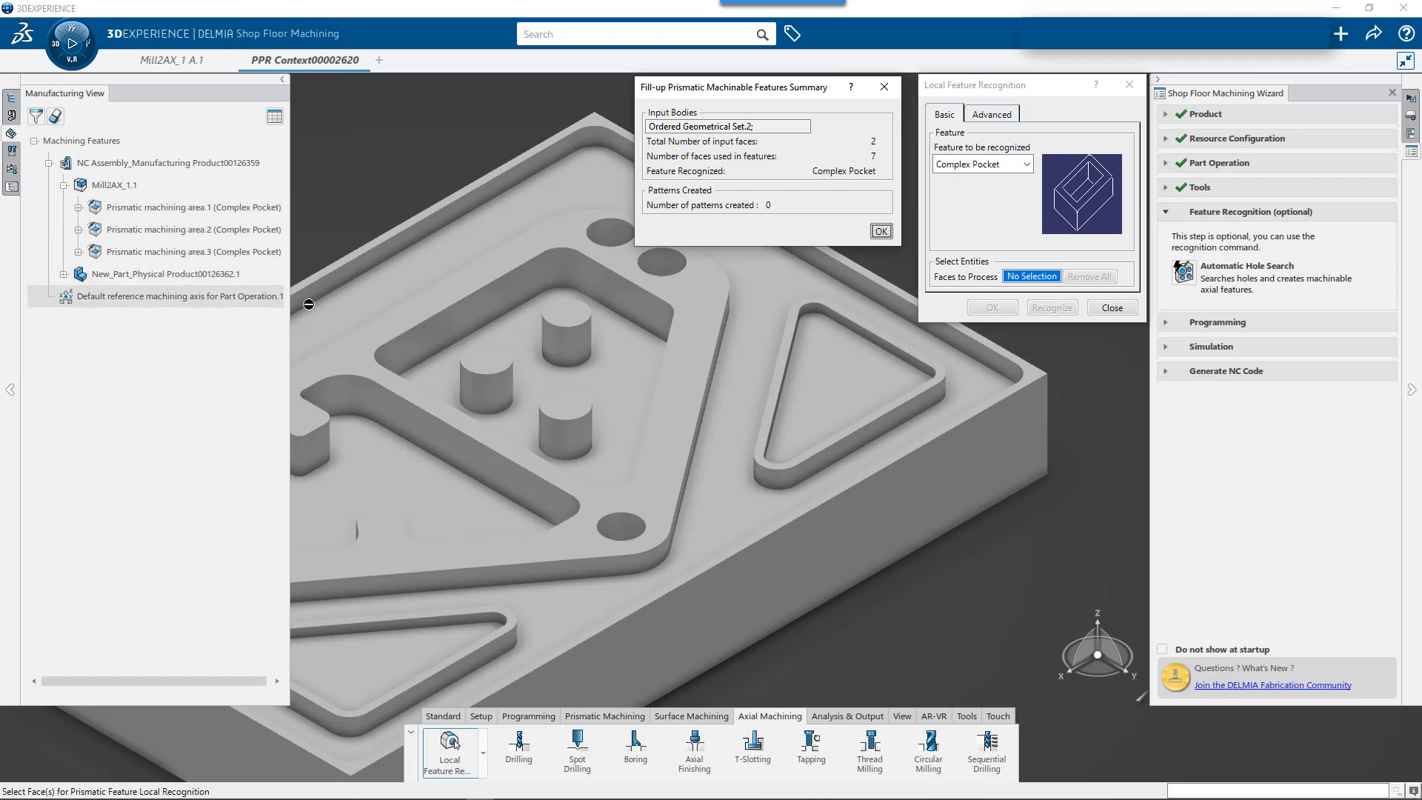
left_click(880, 232)
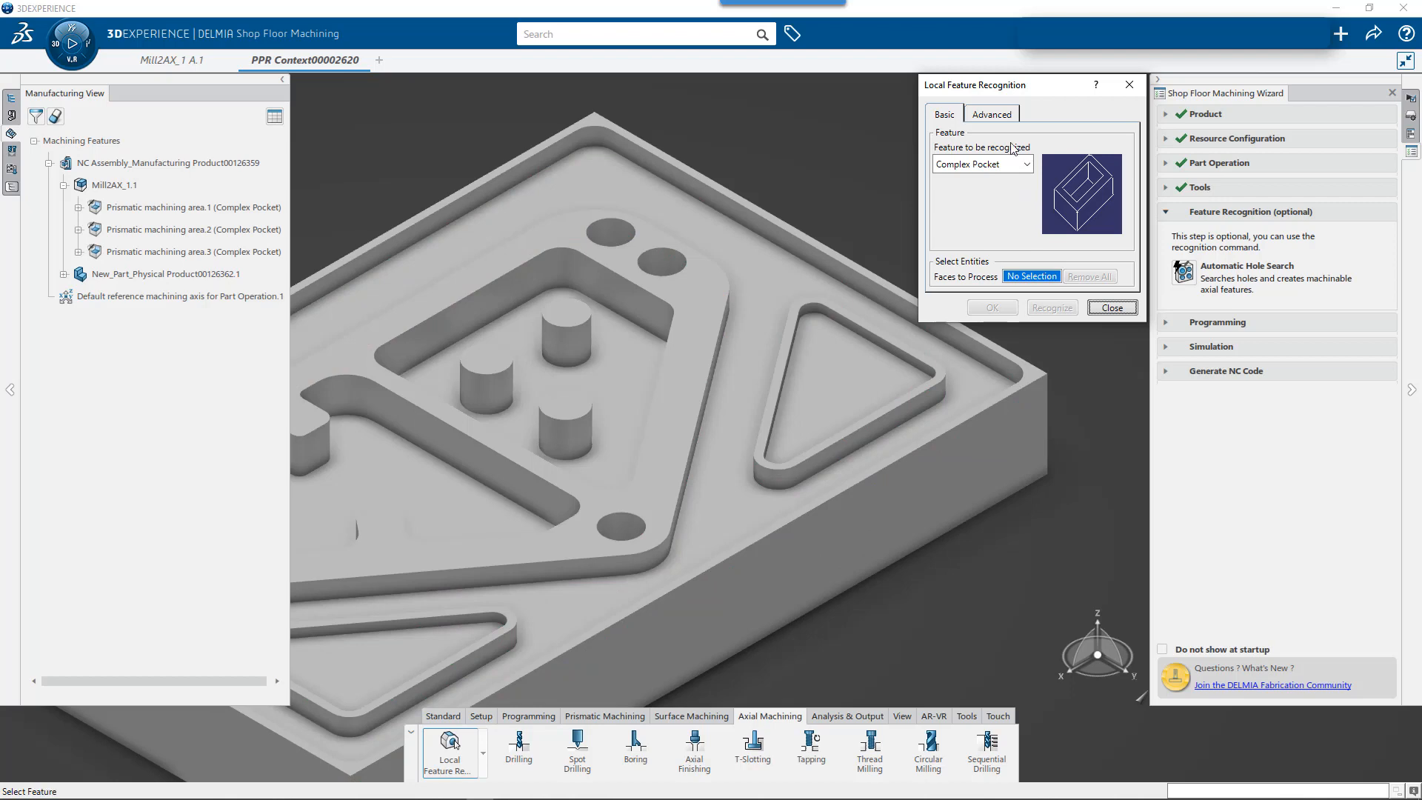
- Recognize the other triangular pocket, nearest the notched pocket, as a complex pocket using its floor and the top face of its rim
left_click(993, 115)
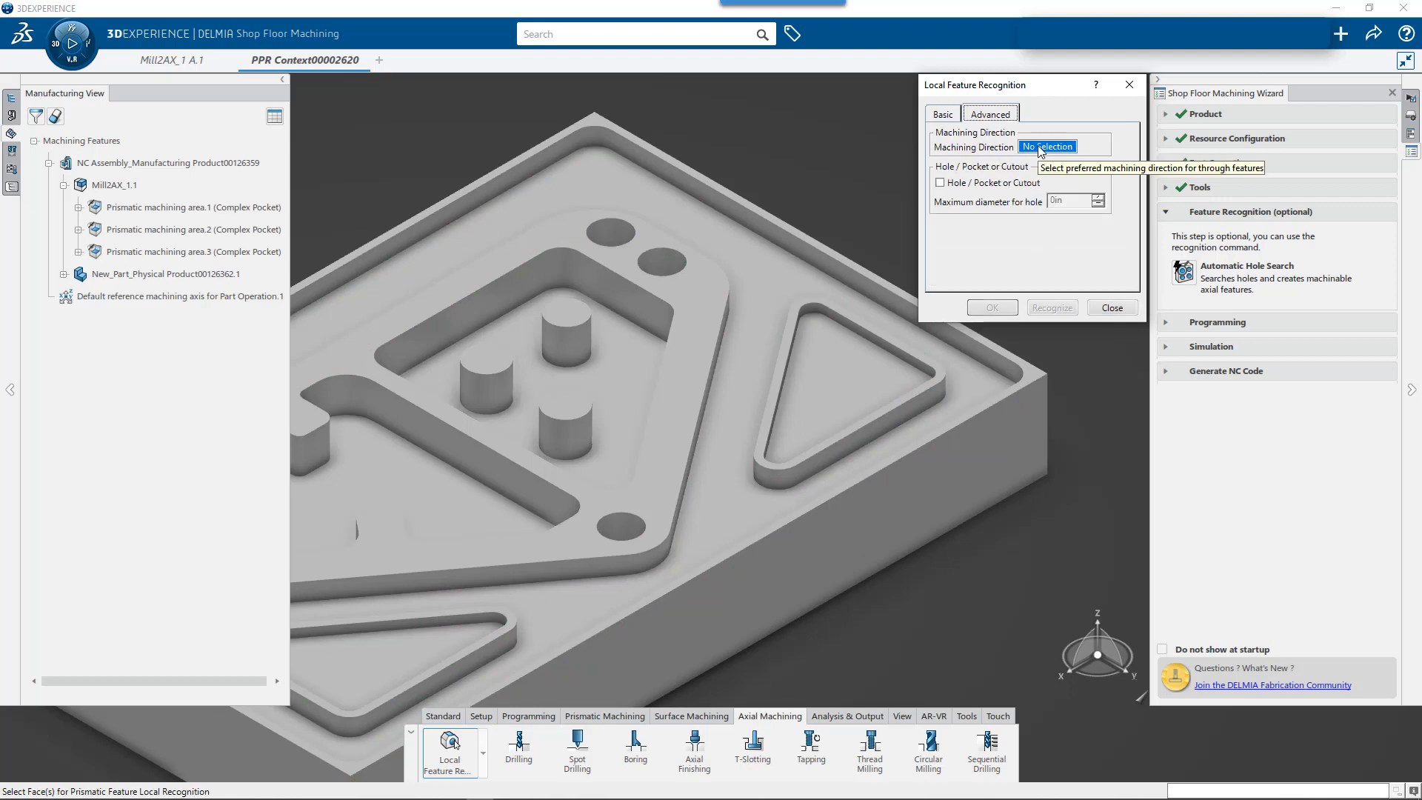
left_click(943, 115)
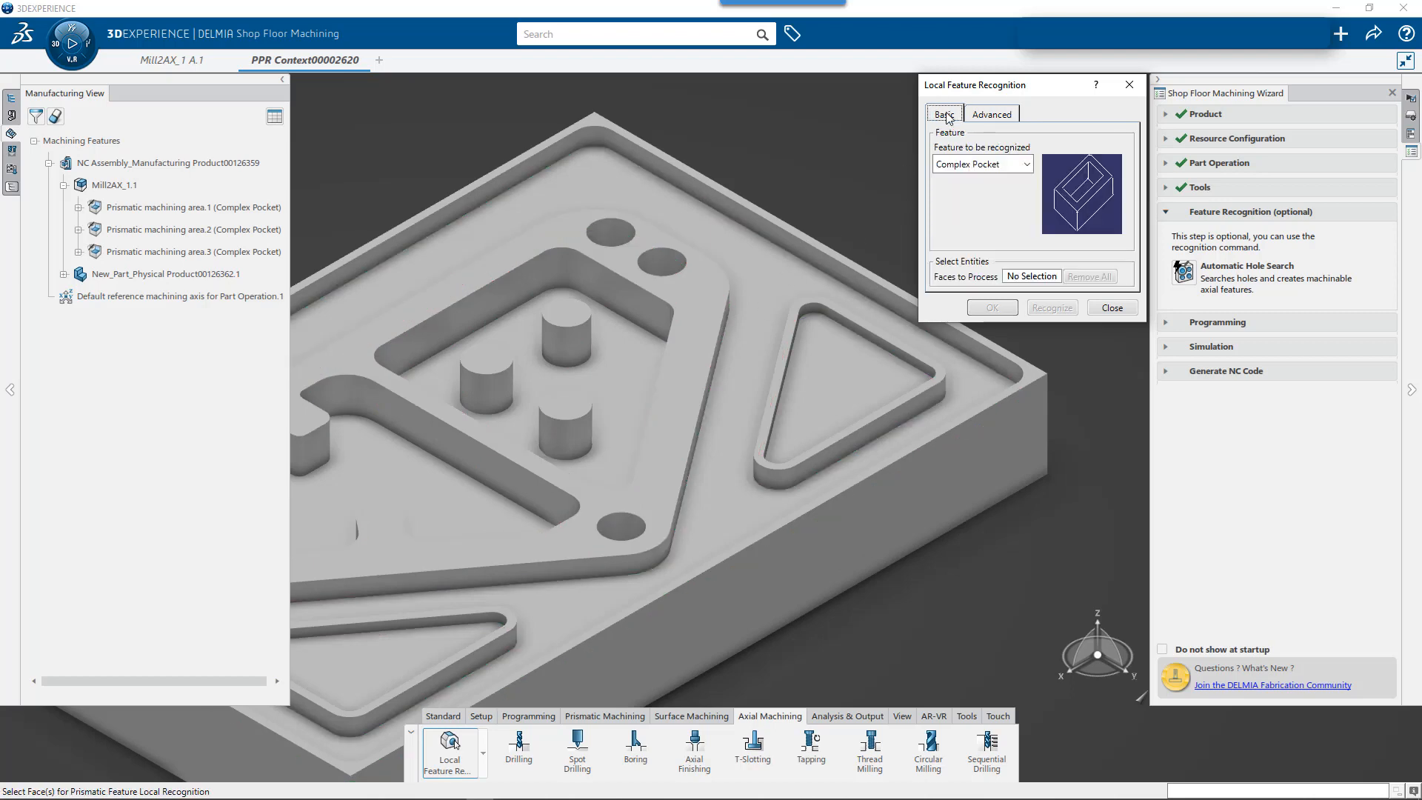
left_click(389, 683)
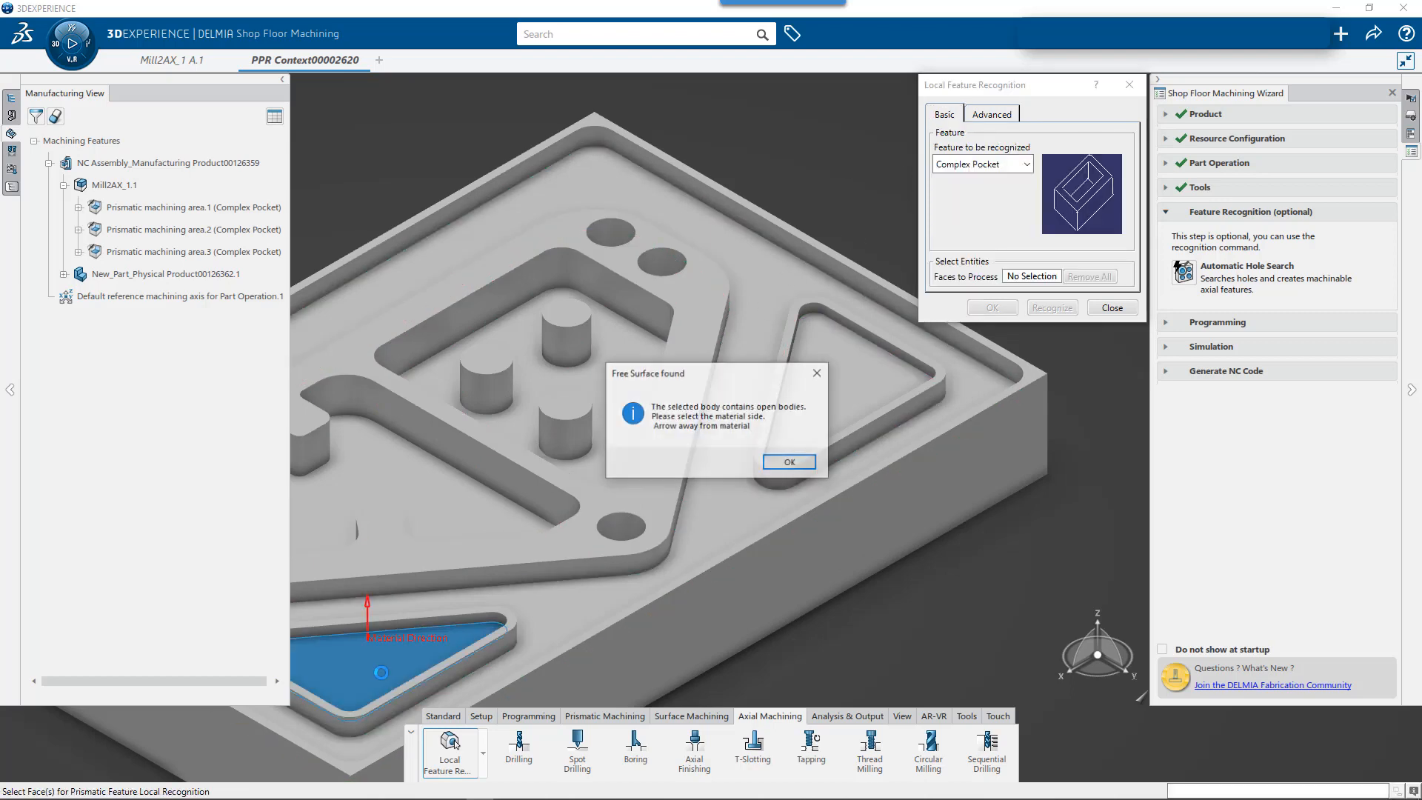
left_click(790, 464)
left_click(513, 617)
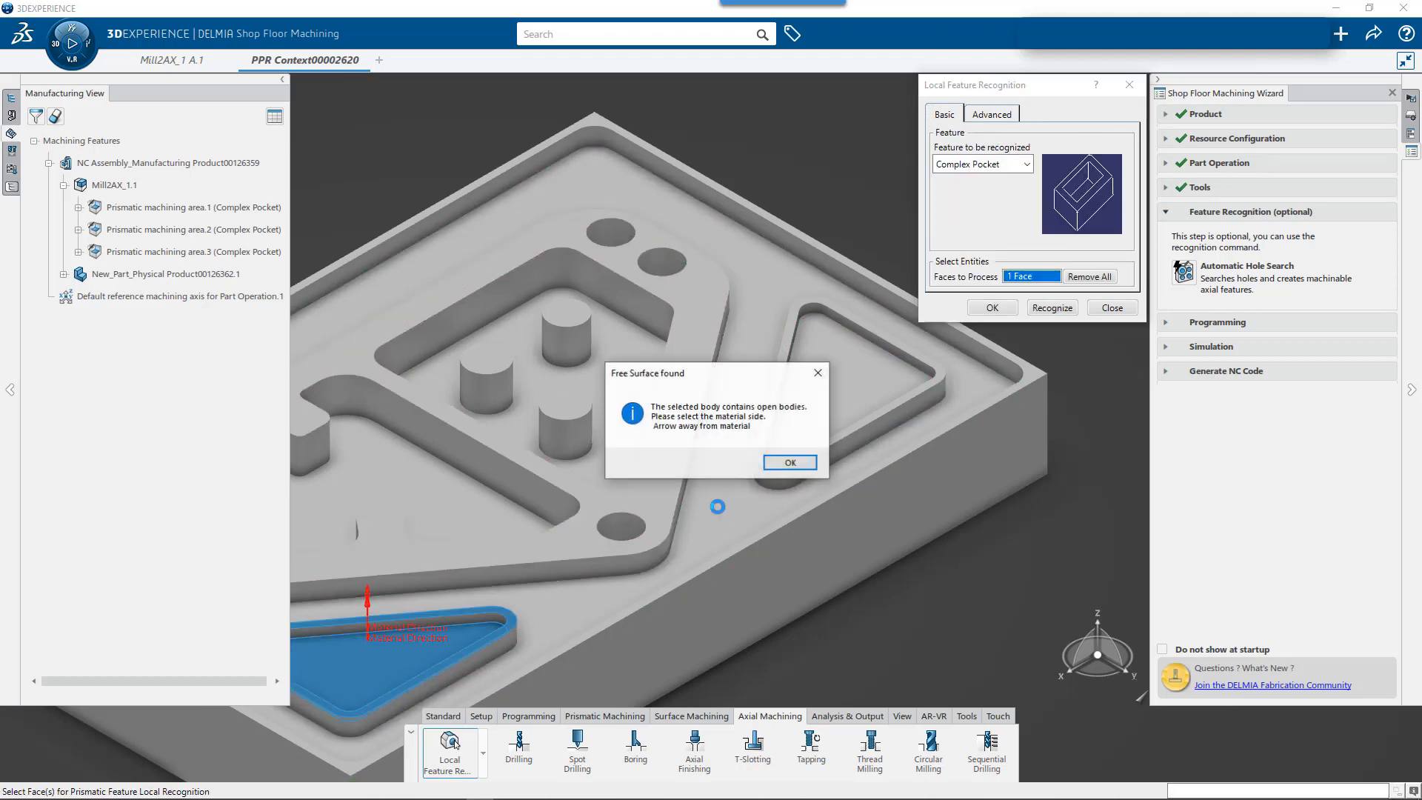
left_click(790, 463)
left_click(1052, 308)
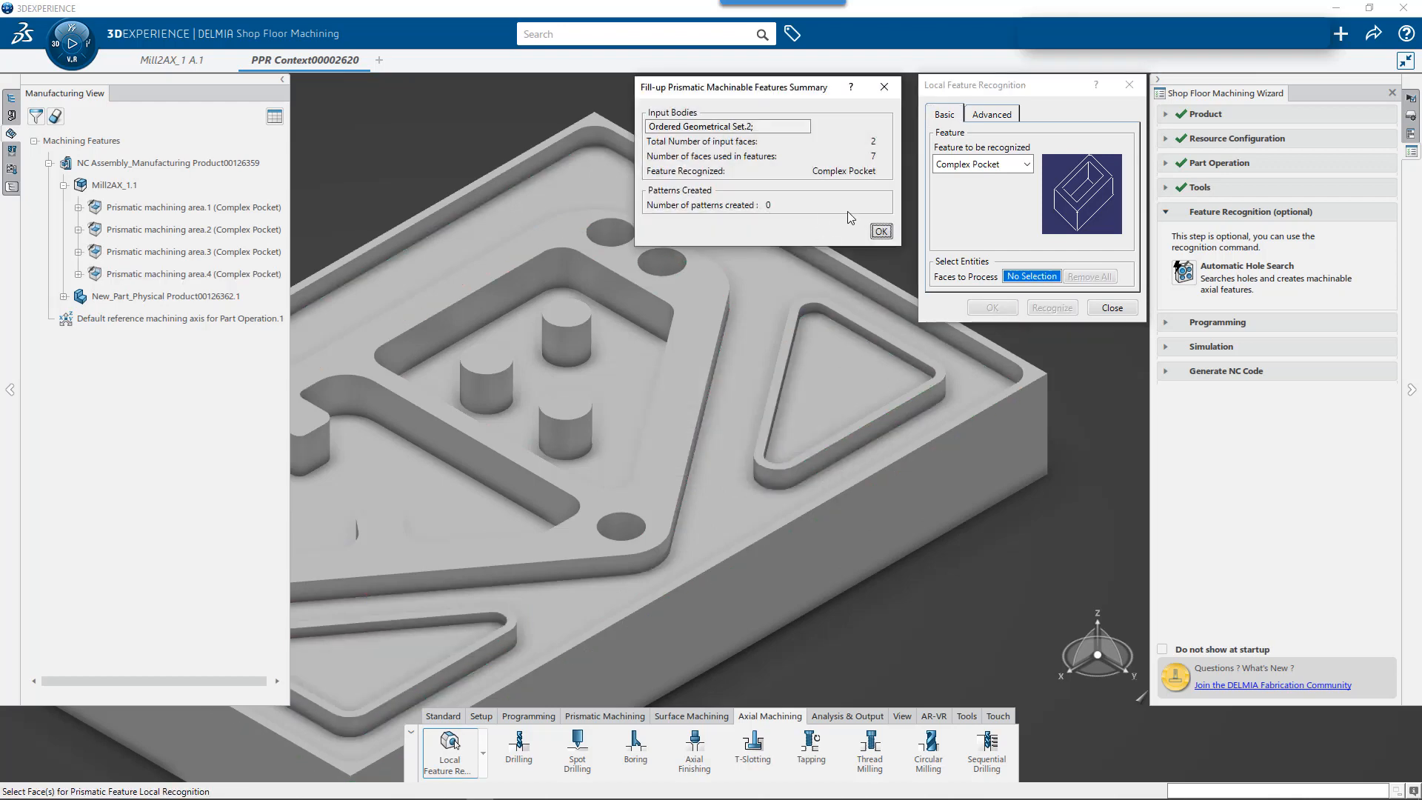
left_click(881, 231)
- Recognize the floor surrounding the island and triangular rims as a complex pocket, reversing its material direction upward and adding the island's top face
left_click(723, 518)
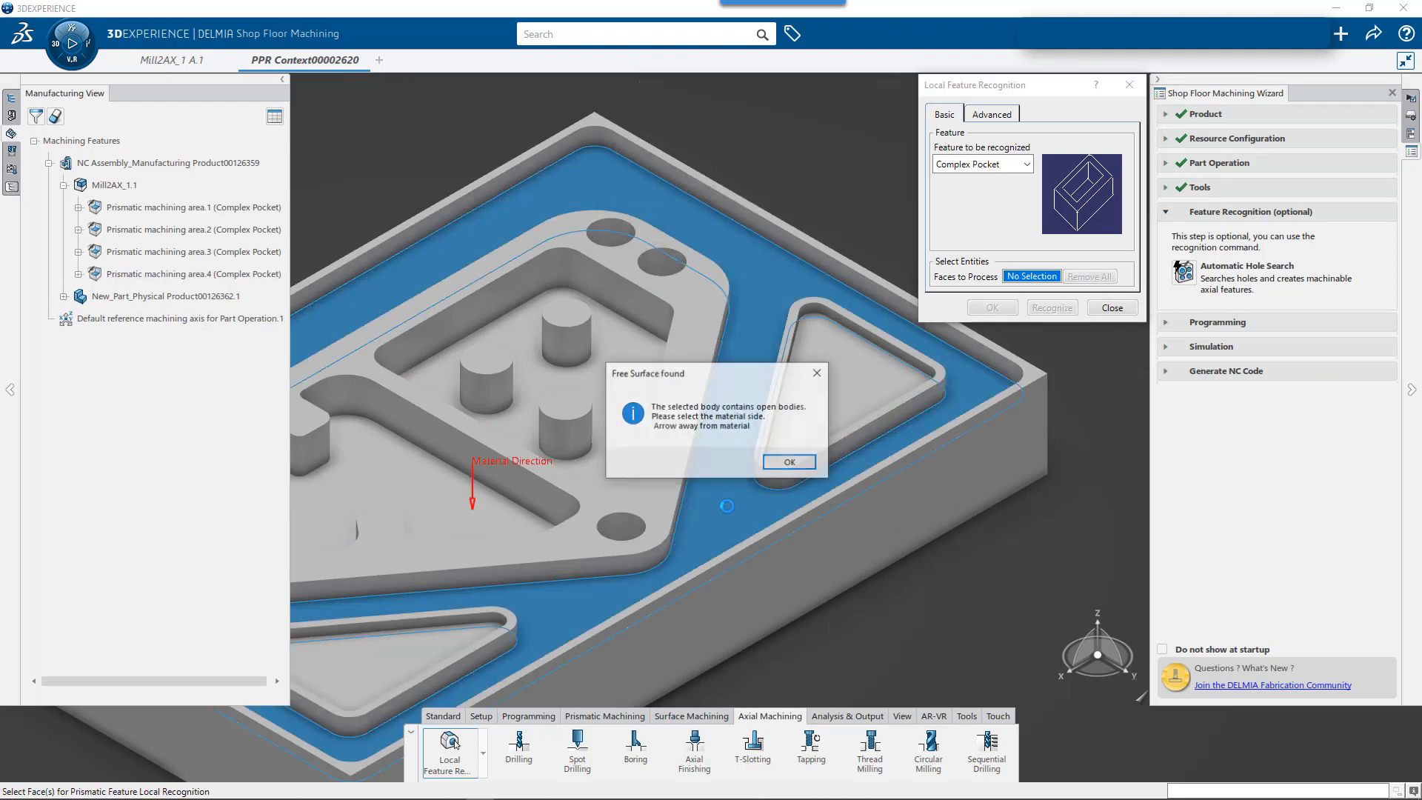
left_click(791, 464)
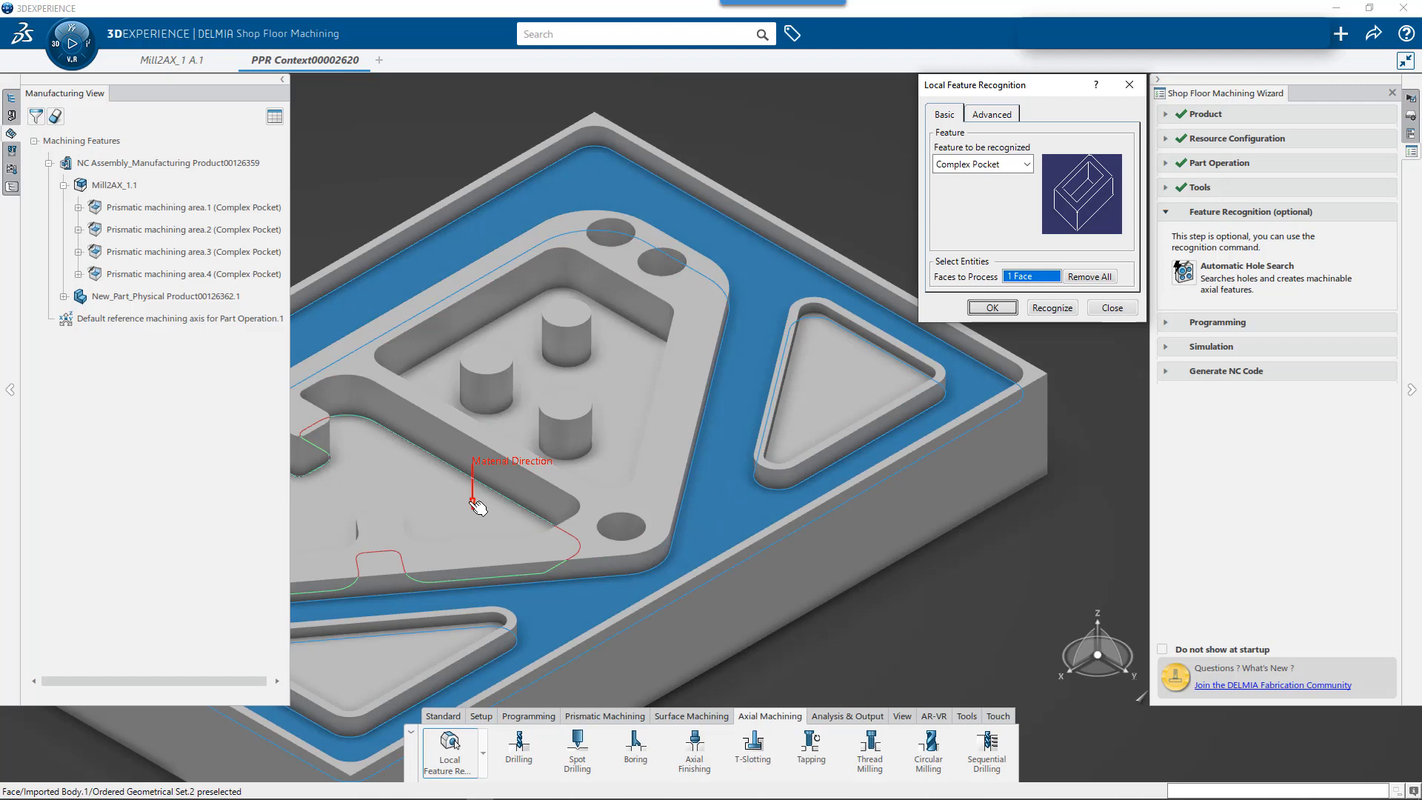
left_click(472, 499)
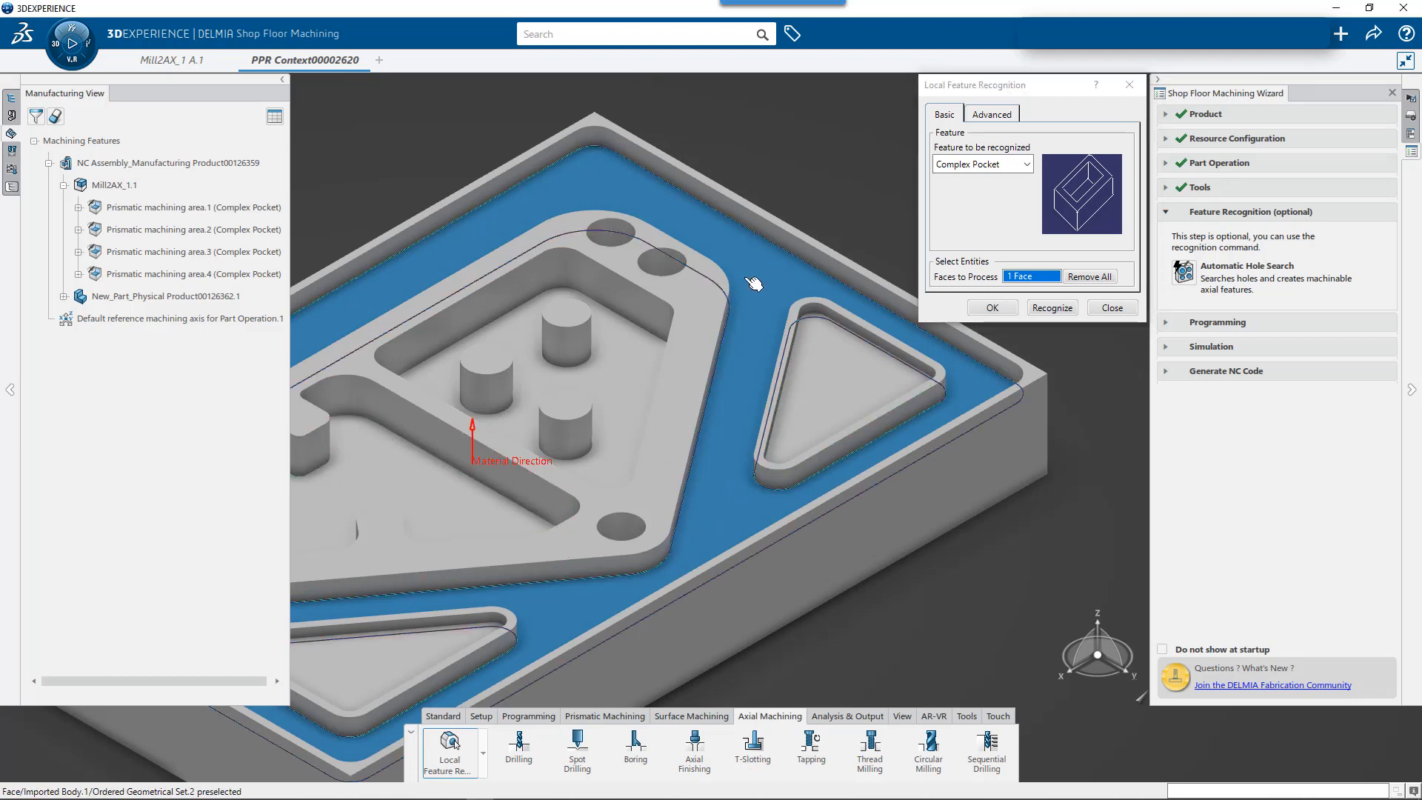
left_click(730, 290)
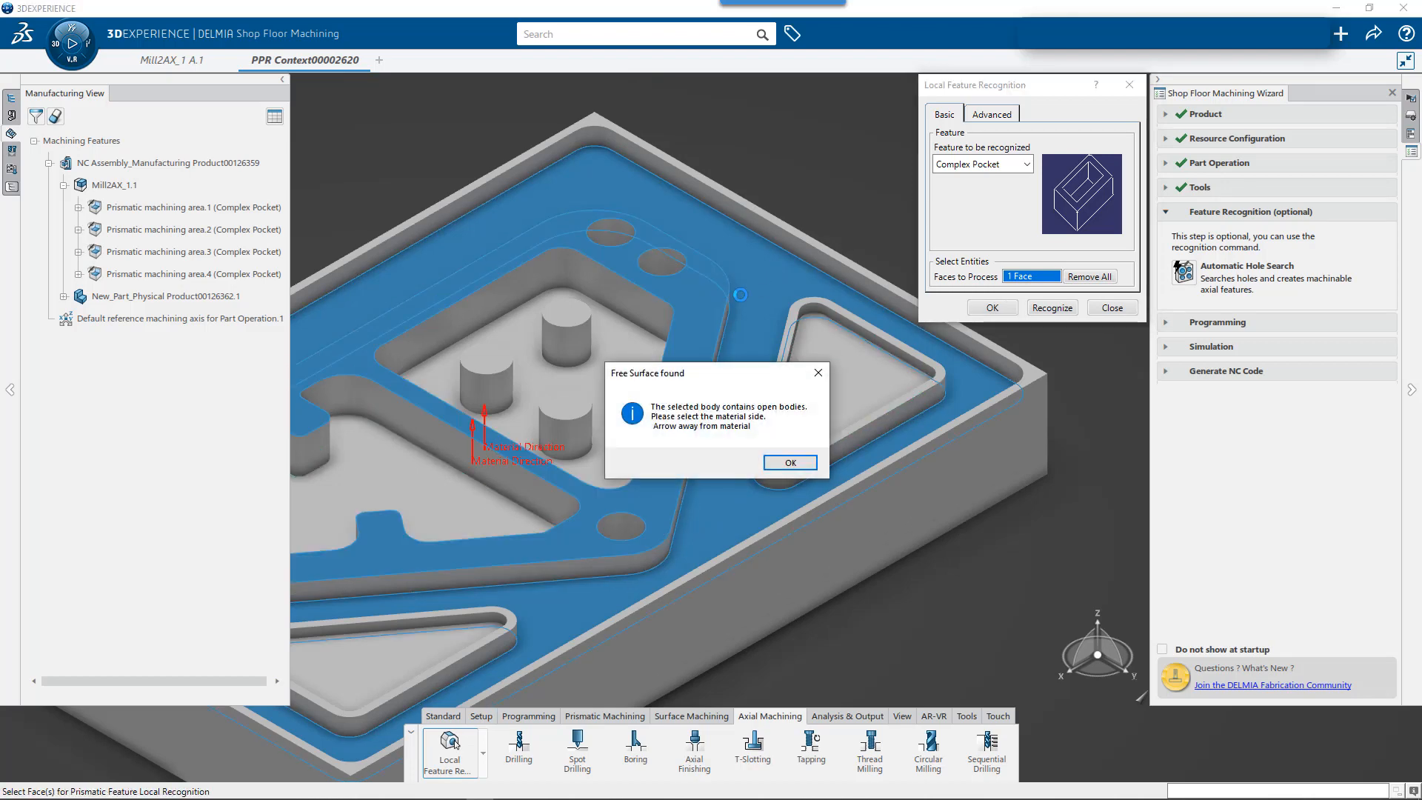
left_click(789, 463)
left_click(997, 308)
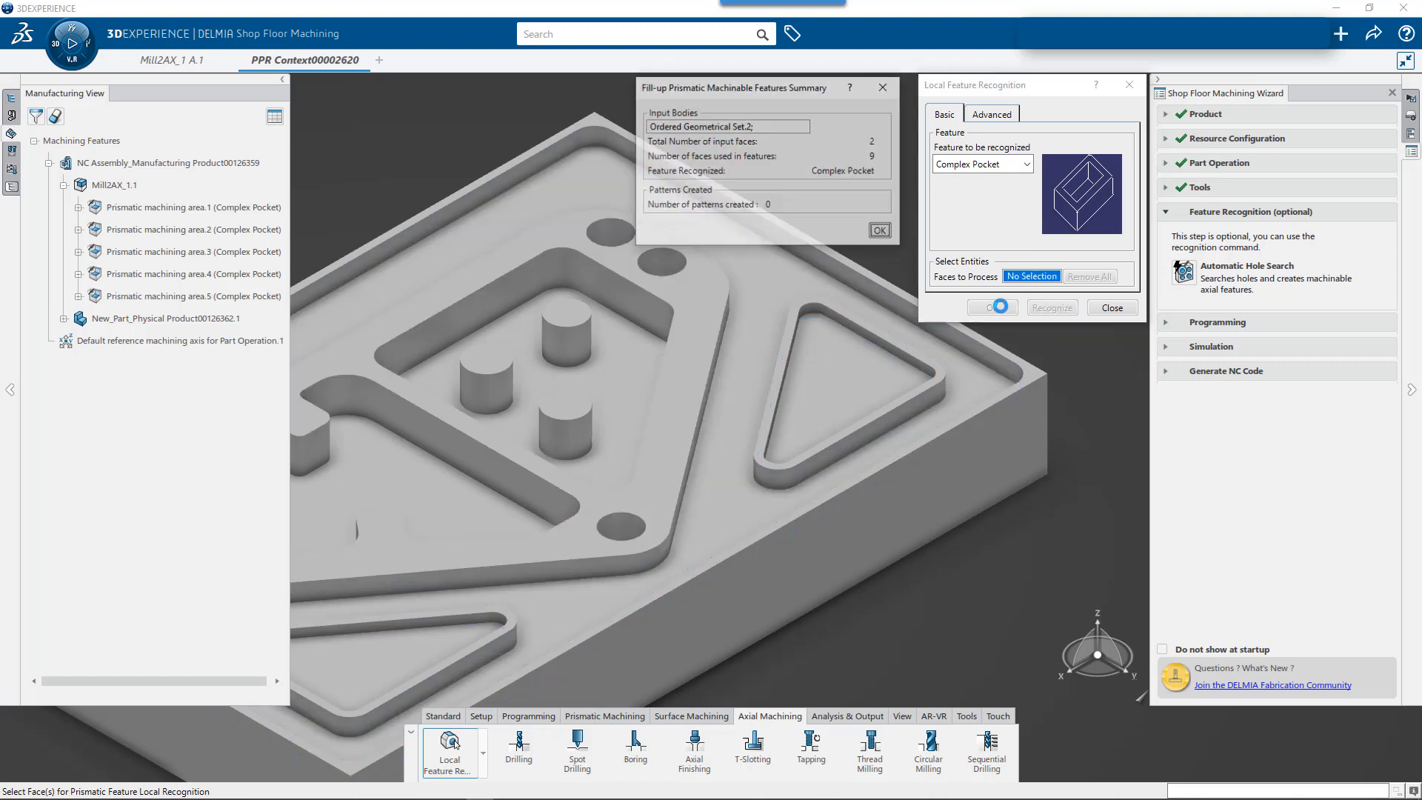
left_click(1112, 308)
- Highlight each of the five prismatic machining areas under Mill2AX_1.1 in turn and check the walls each covers on the part
left_click(172, 212)
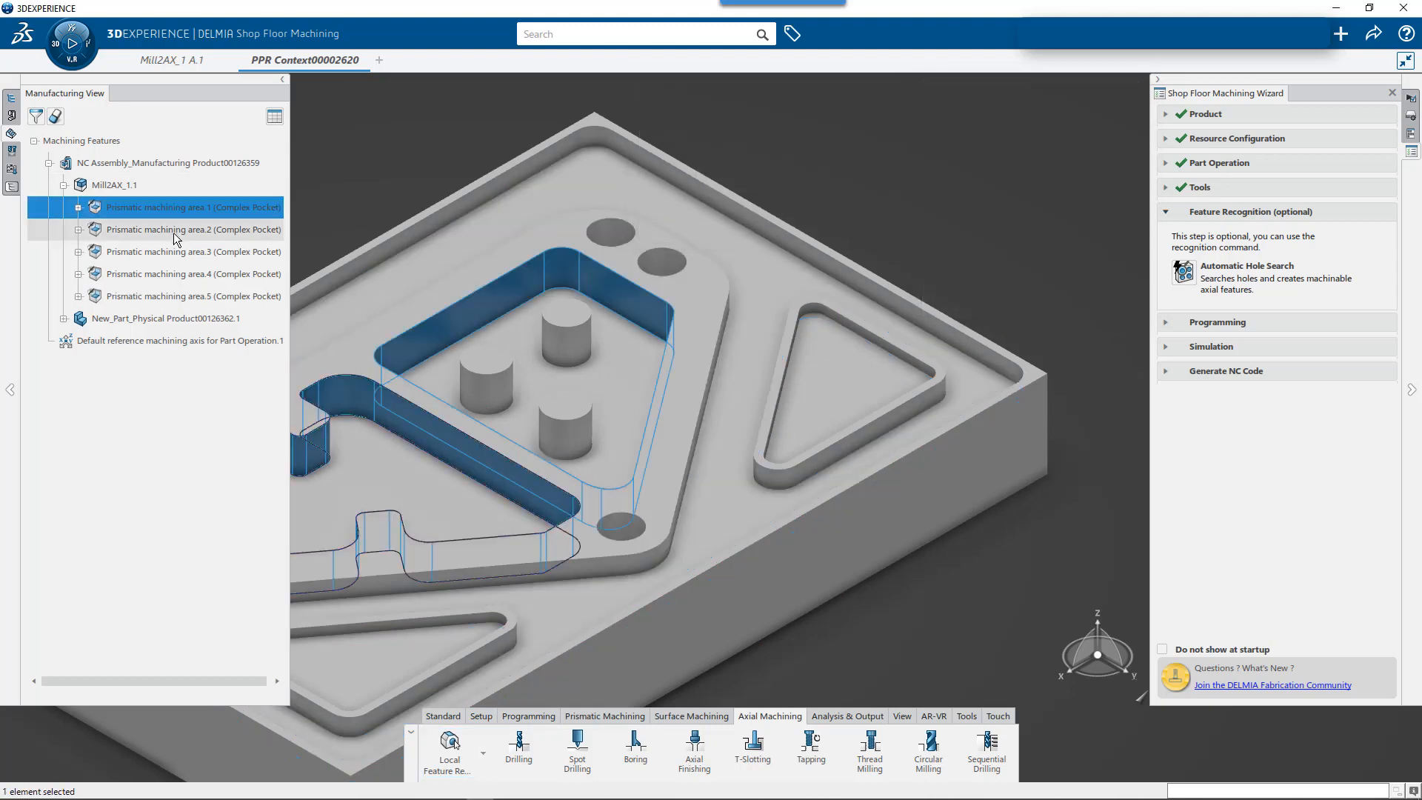
left_click(182, 232)
left_click(186, 254)
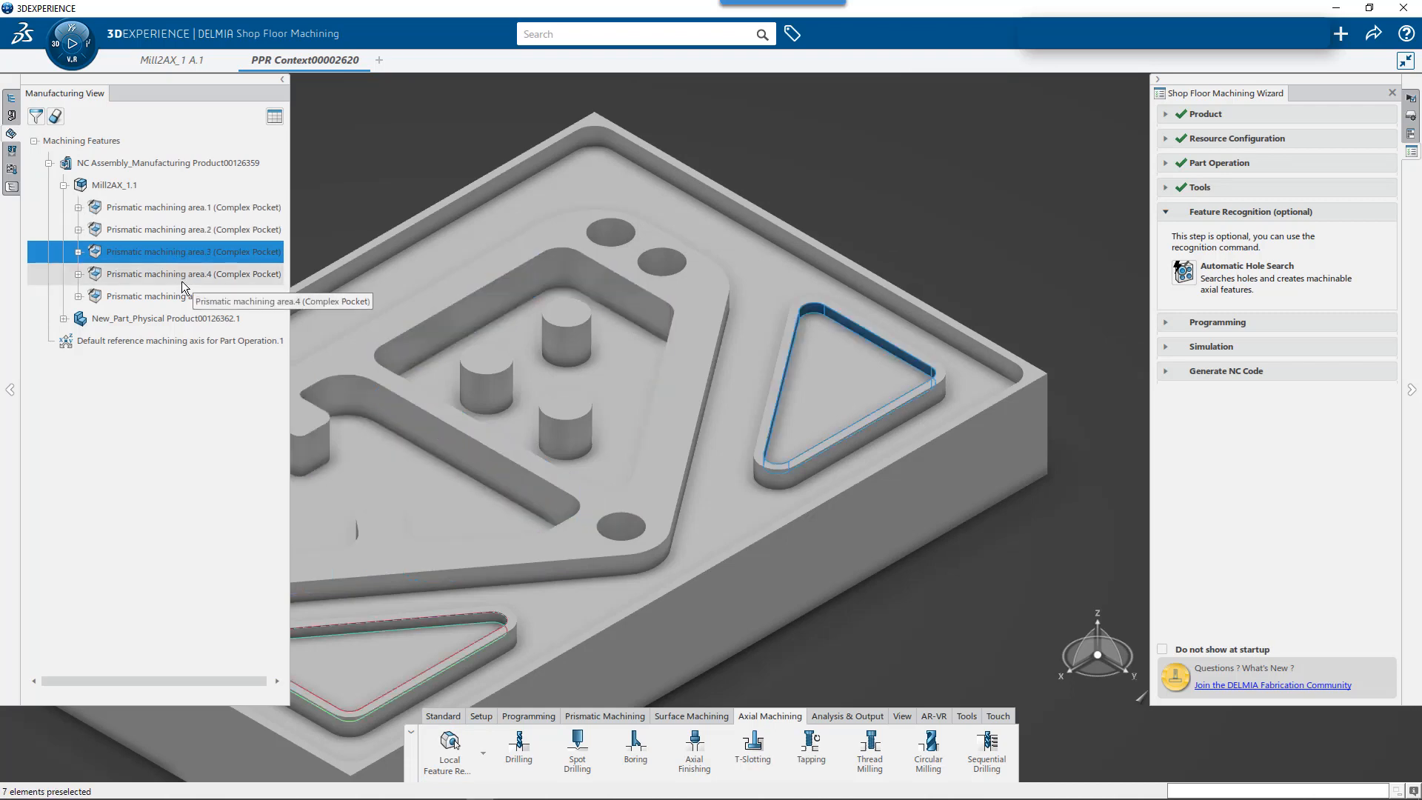
left_click(185, 275)
left_click(185, 300)
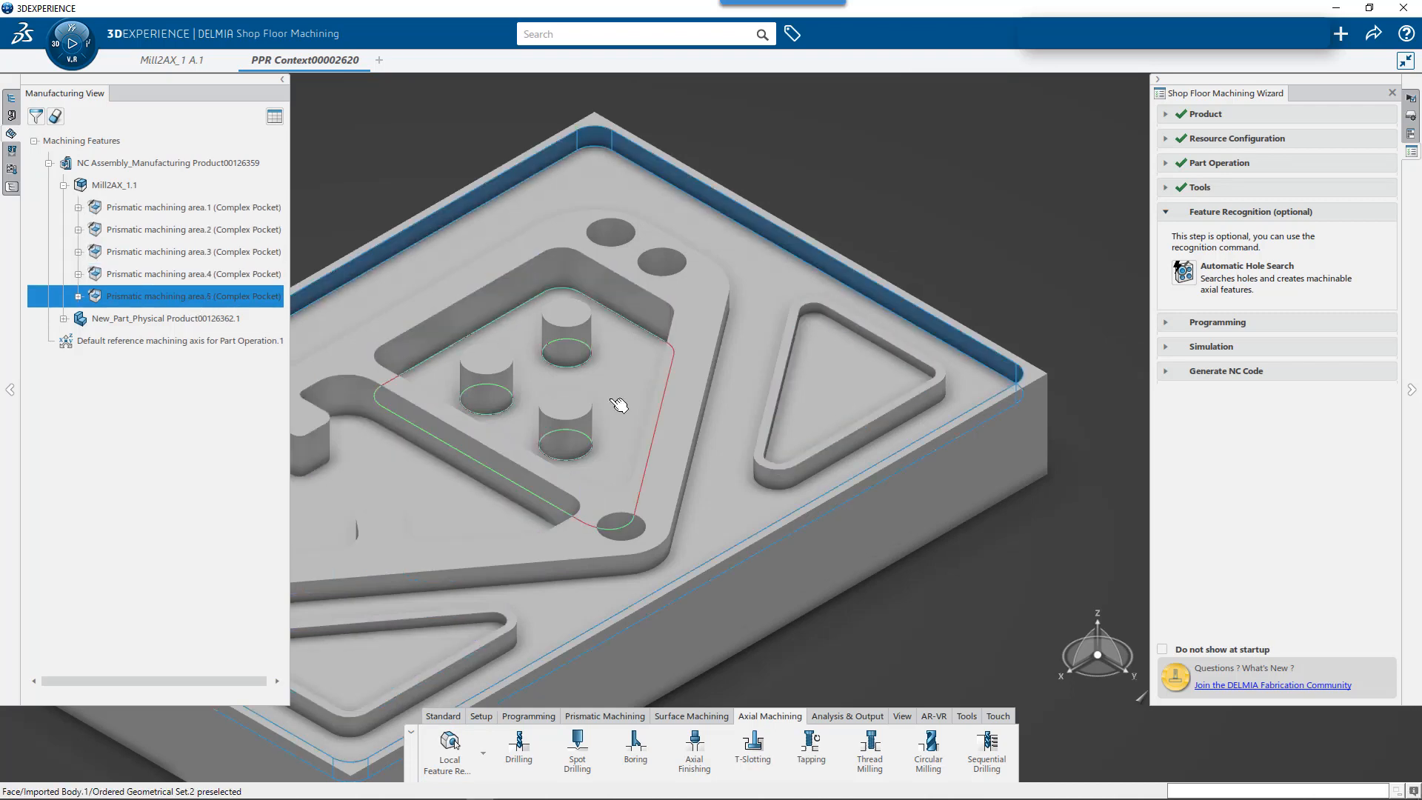
scroll(756, 420, "up", 5)
scroll(706, 420, "down", 5)
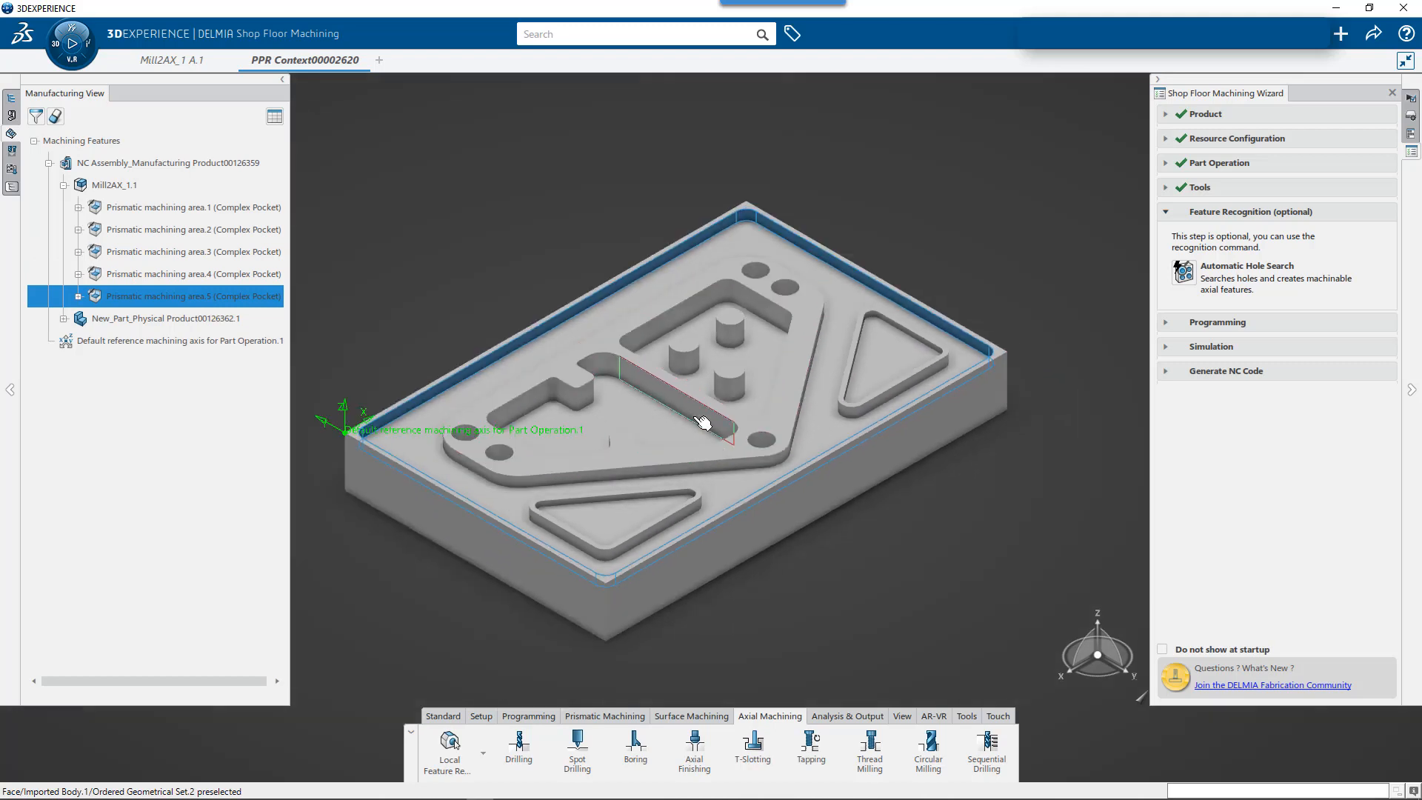
middle_click_drag(705, 421, 768, 392)
left_click(384, 228)
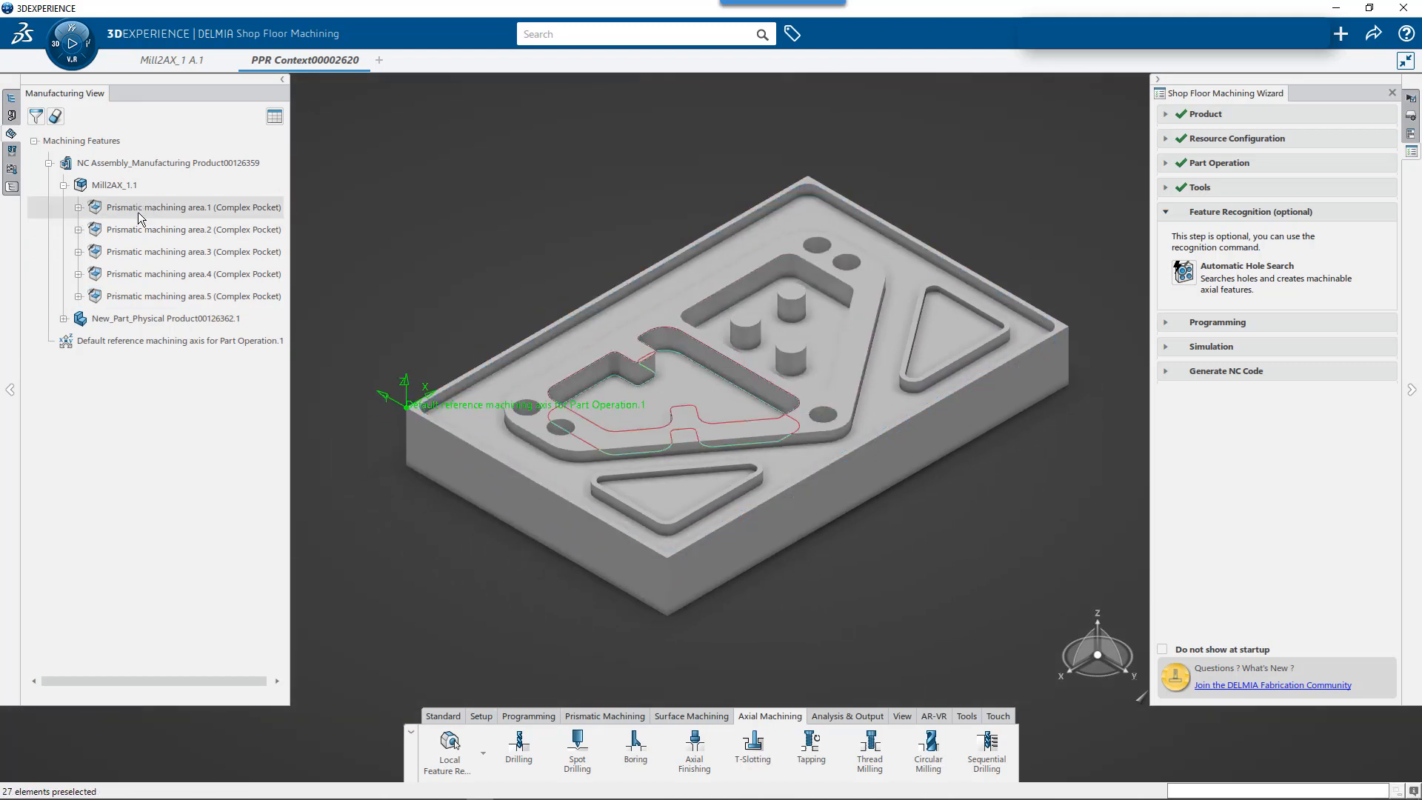
- Examine the definition of Prismatic machining area.1, including its top, guide and bottom type settings
right_click(177, 210)
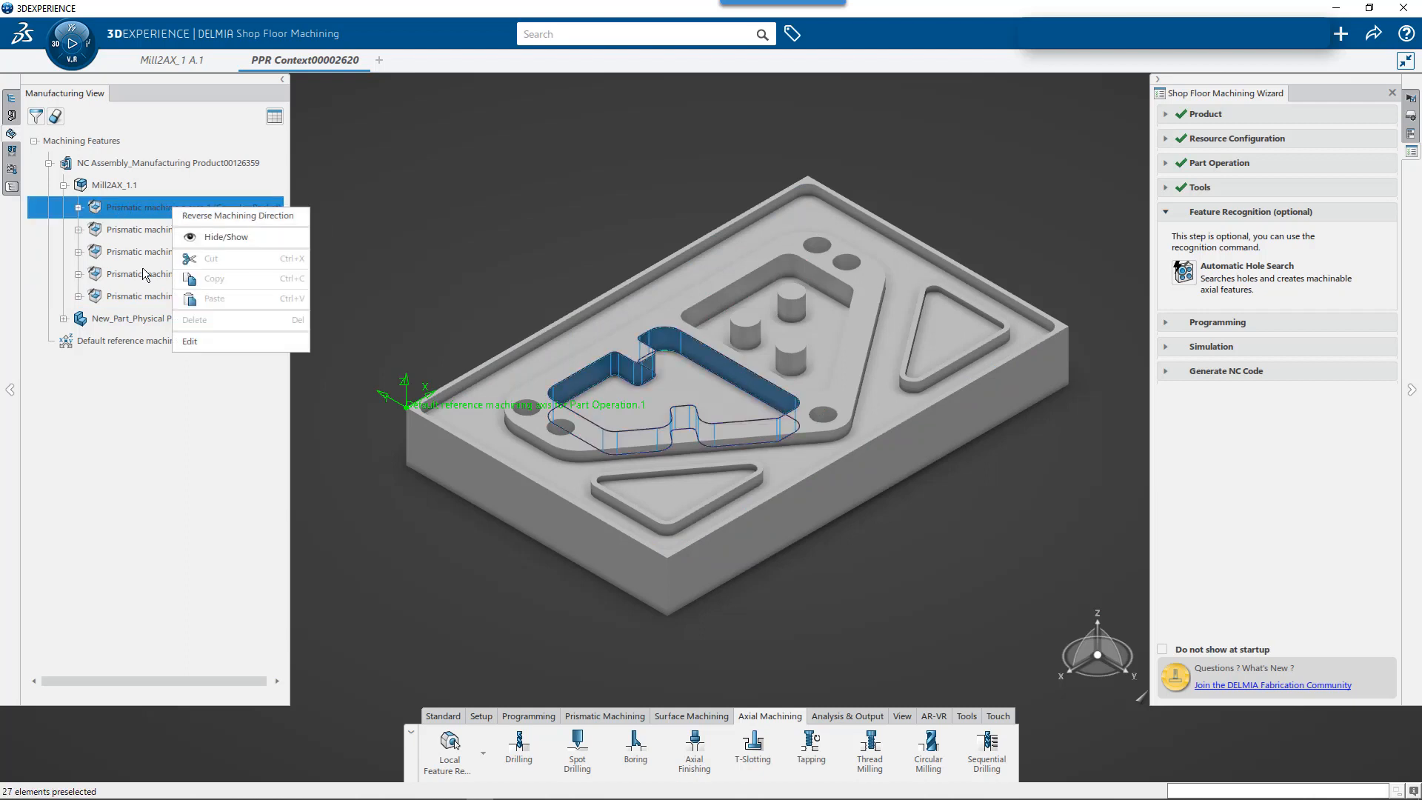
left_click(189, 342)
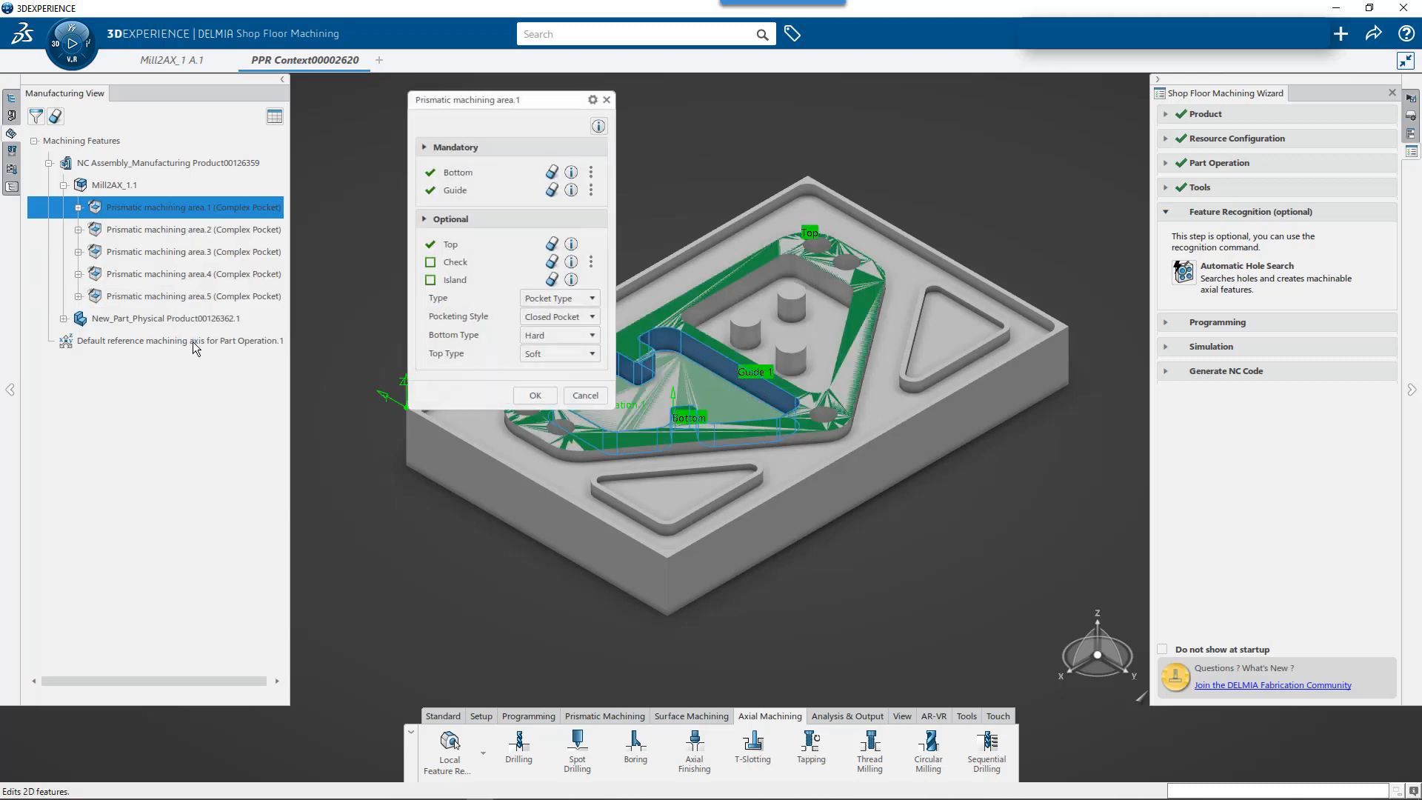
left_click_drag(520, 105, 413, 100)
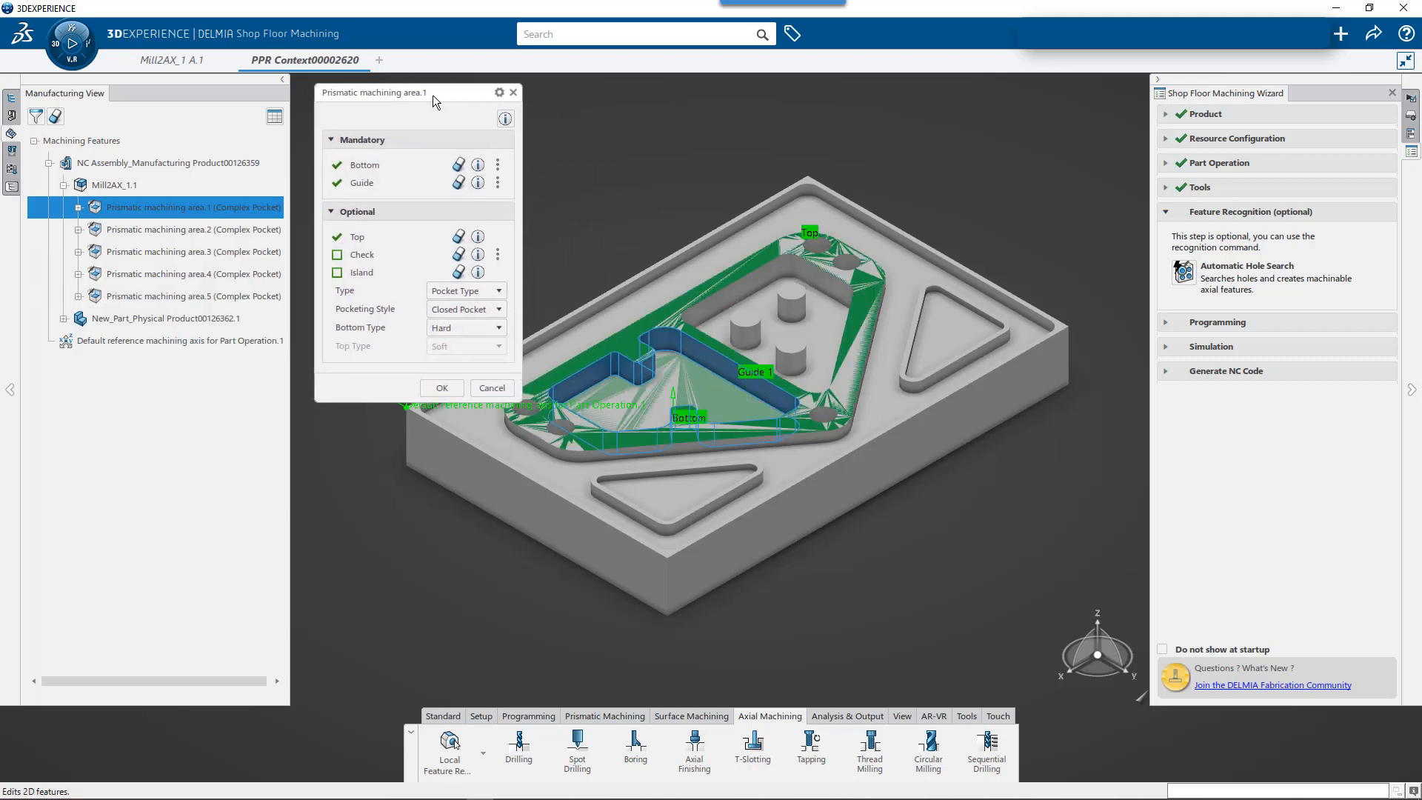
middle_click_drag(645, 372, 687, 414)
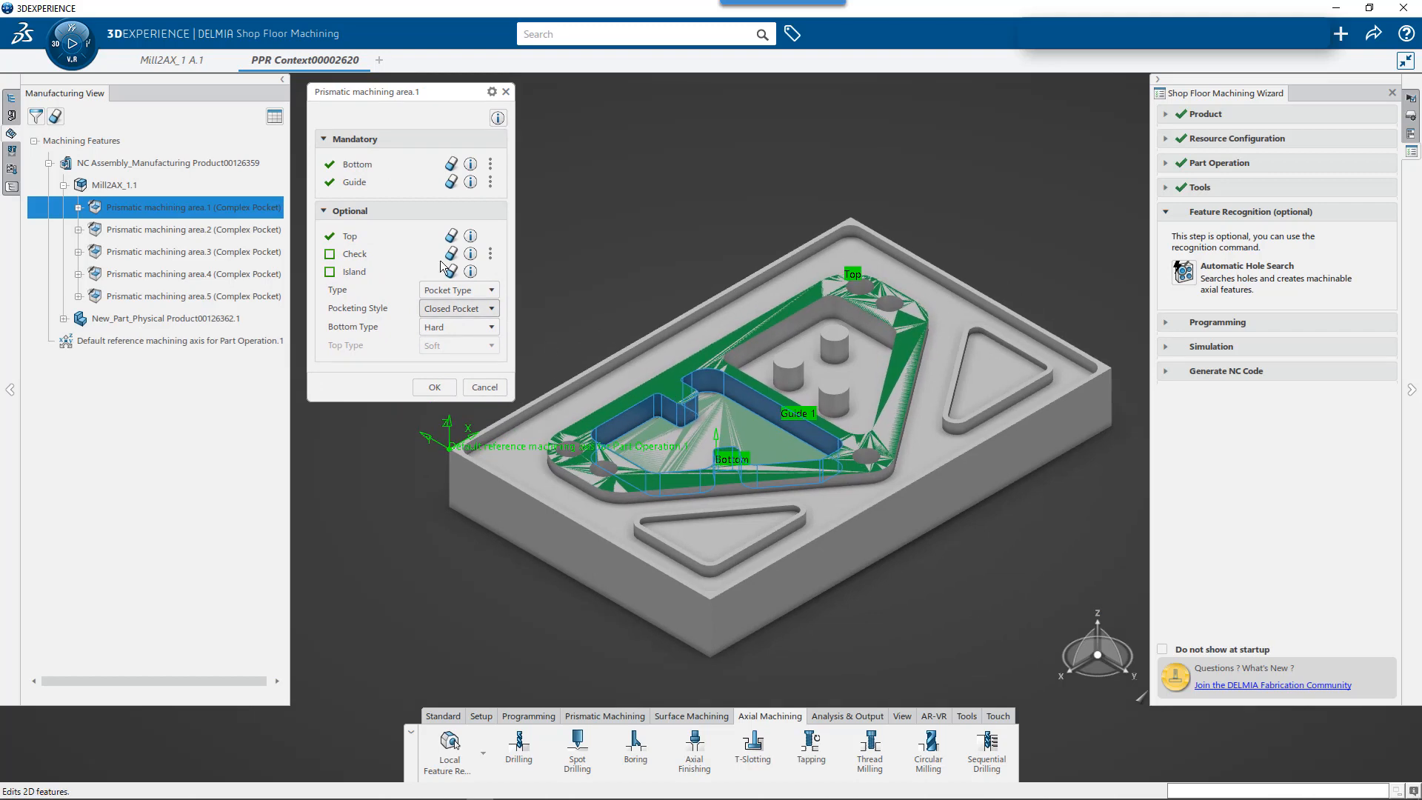
left_click(361, 243)
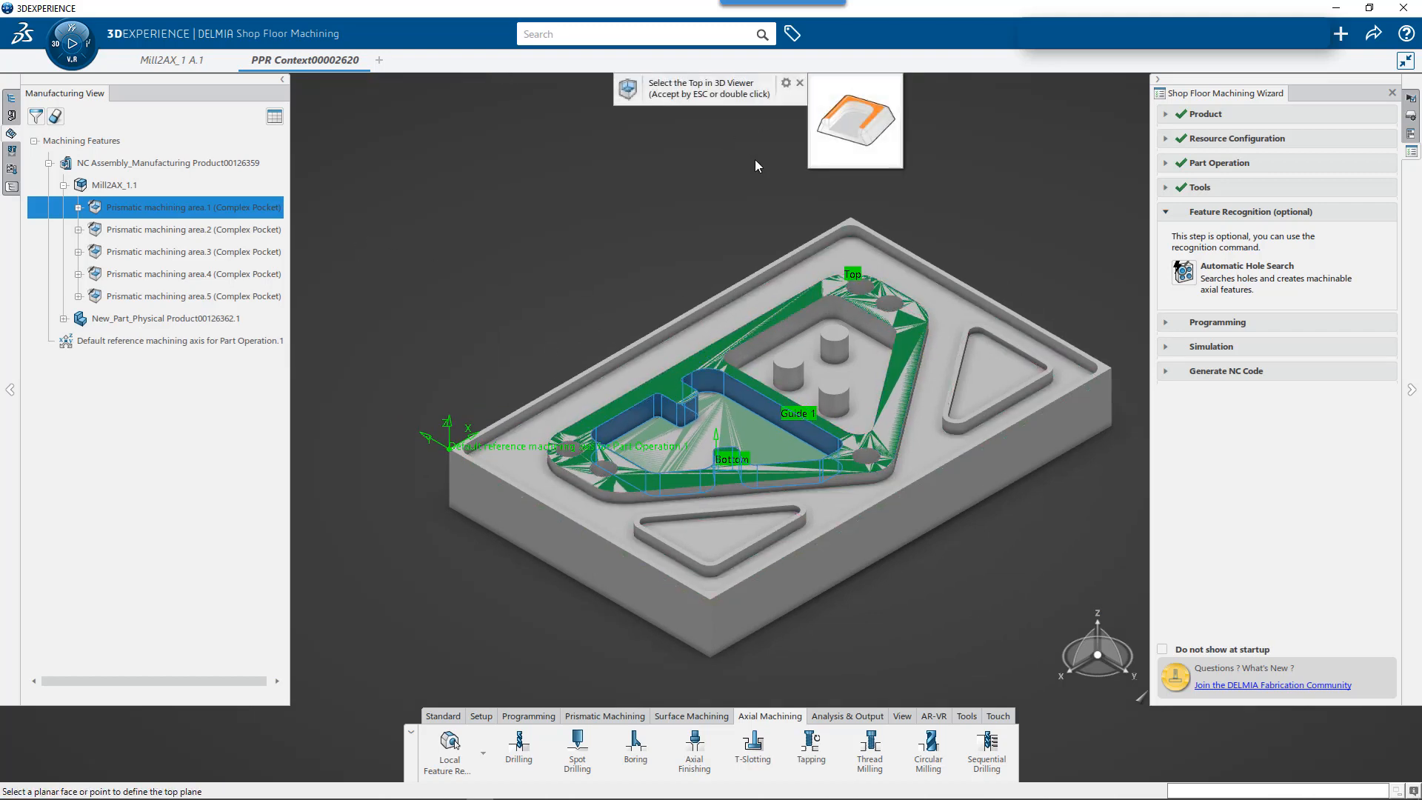
left_click(800, 83)
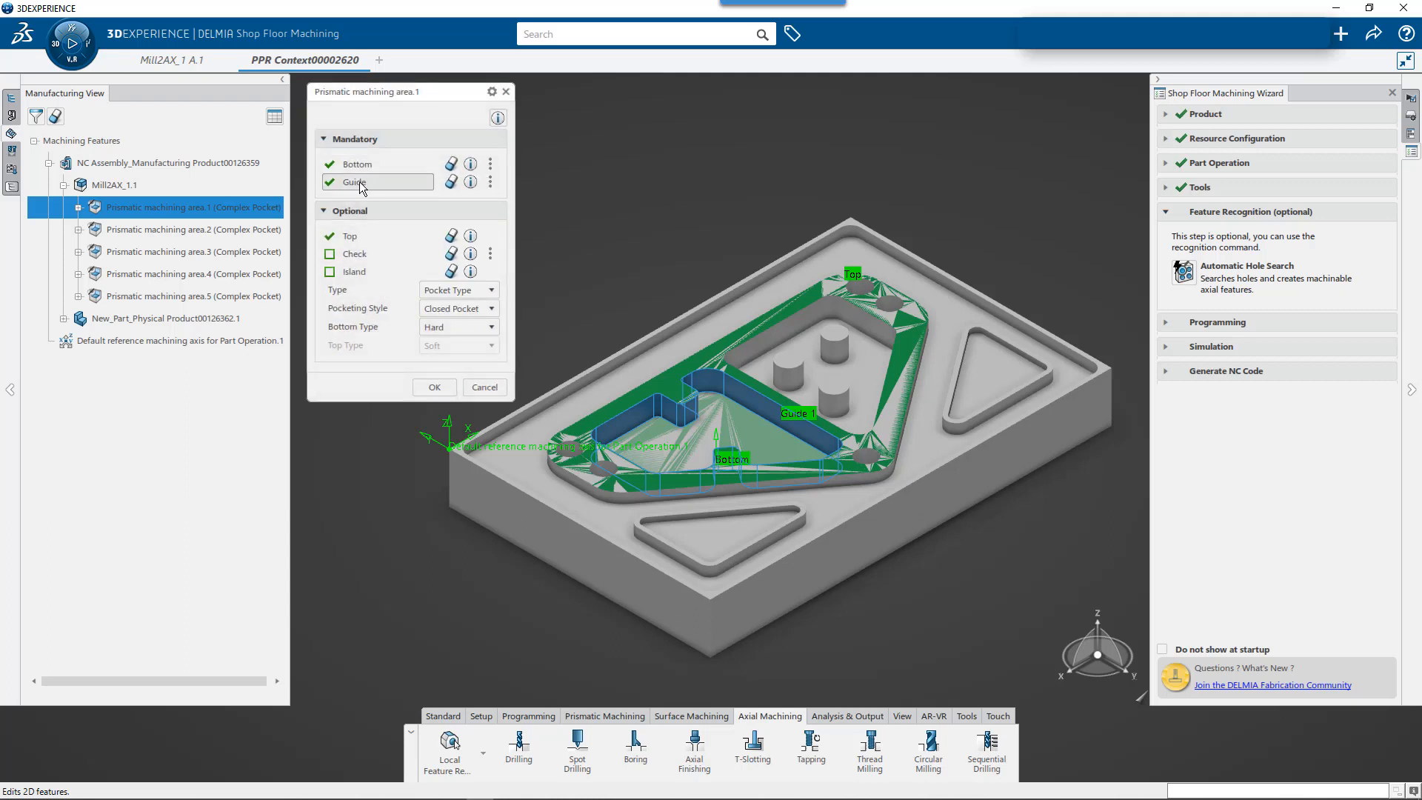
left_click(358, 182)
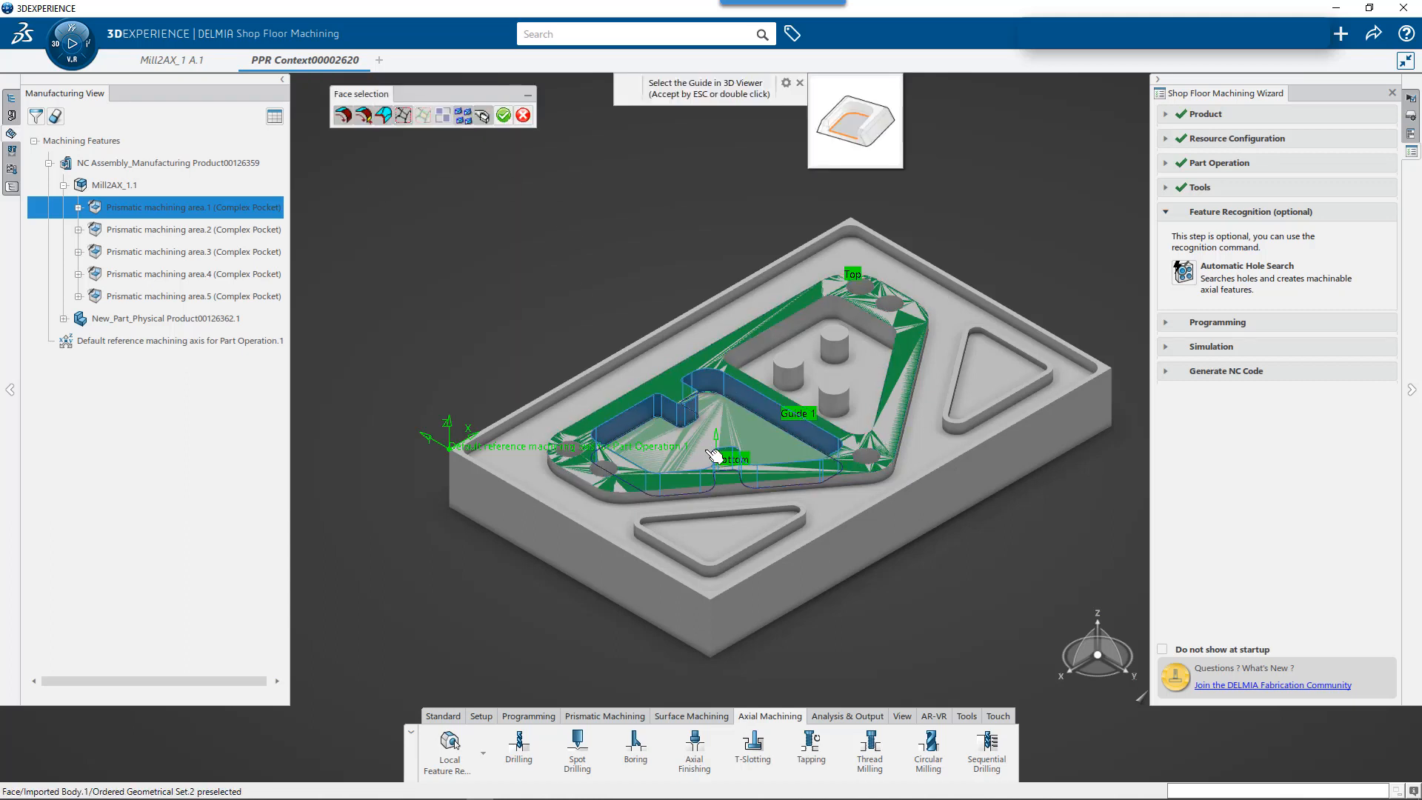
key("Escape")
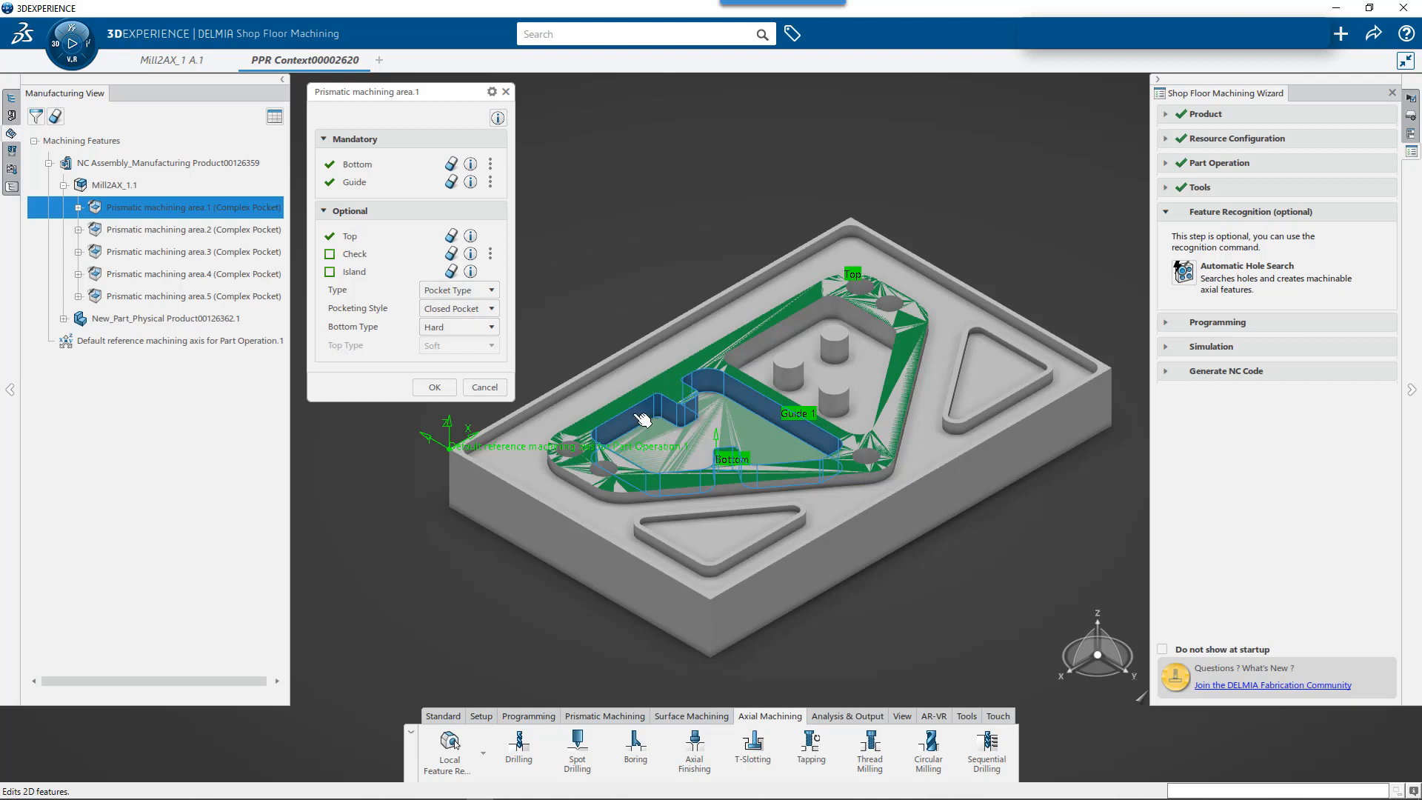
left_click(493, 328)
left_click(493, 329)
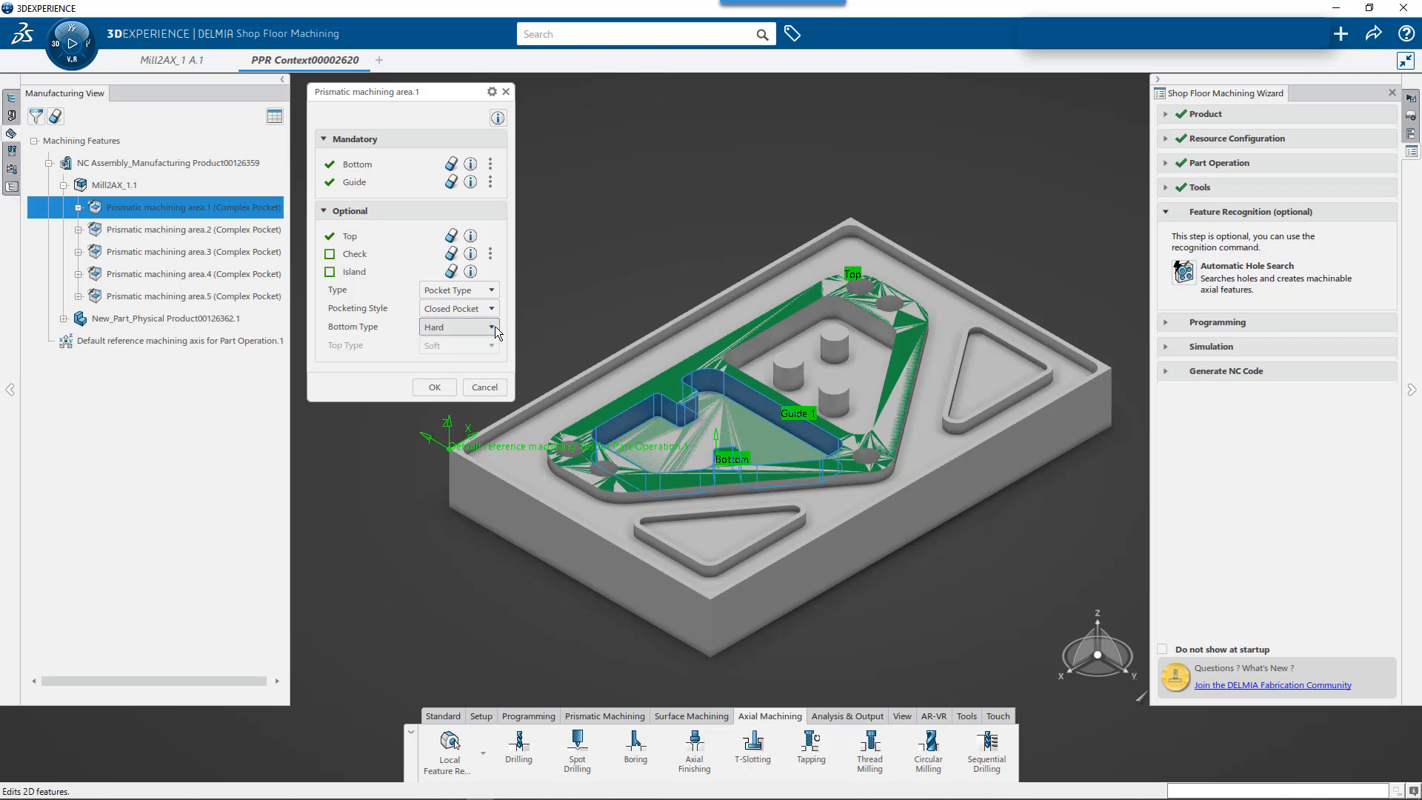
left_click(498, 118)
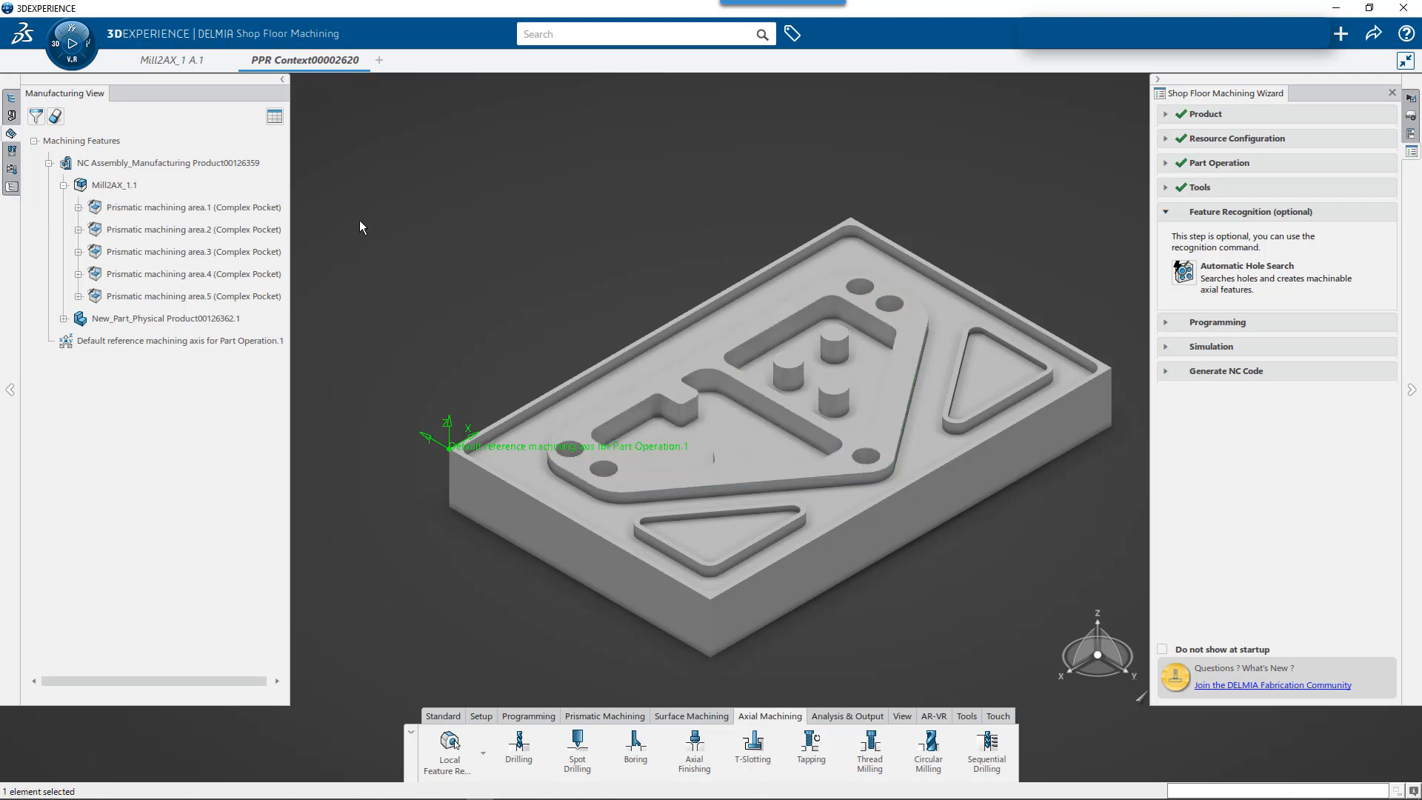
- Rename the notched pocket's machining area, Prismatic machining area.1, as Pocket 1
left_click(237, 215)
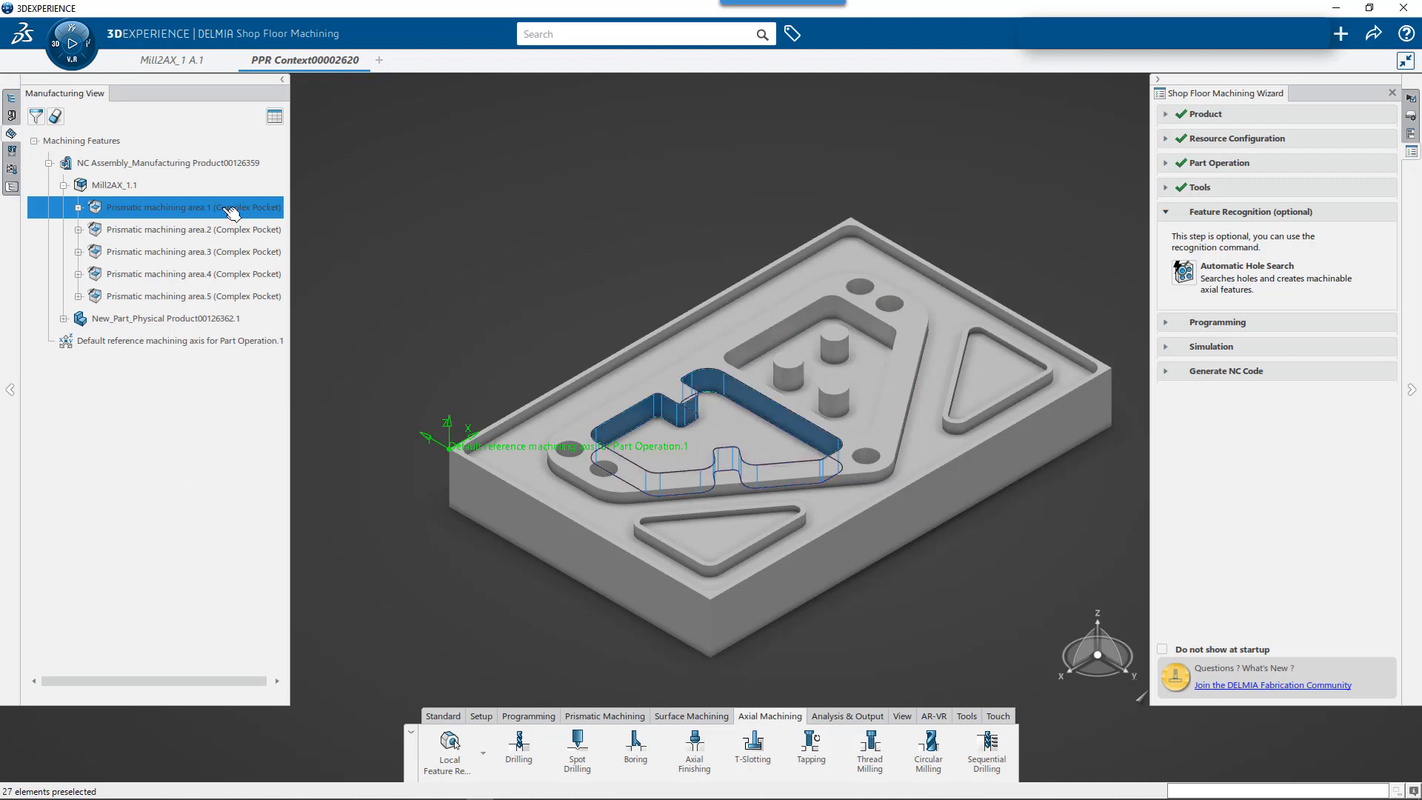
right_click(233, 214)
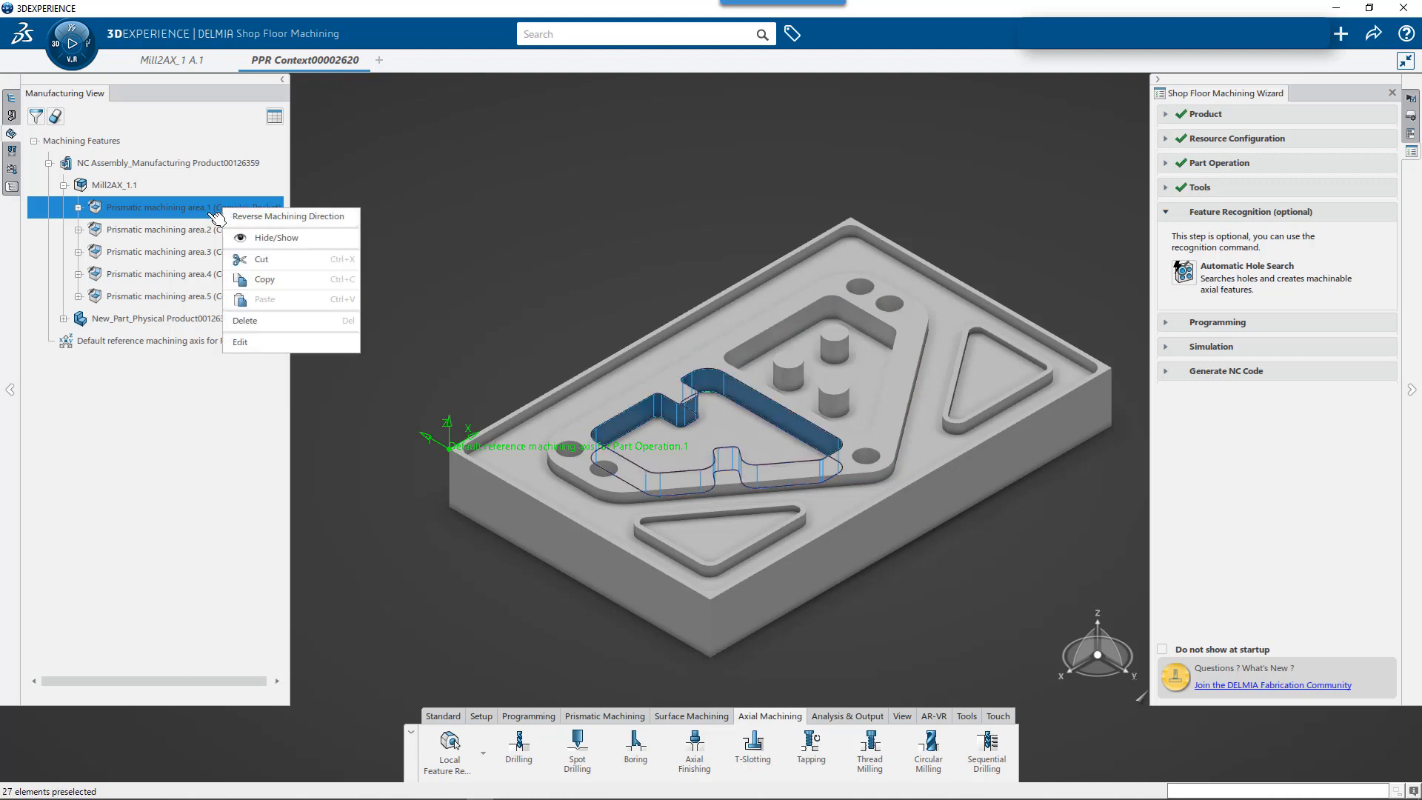
left_click(205, 213)
right_click(206, 214)
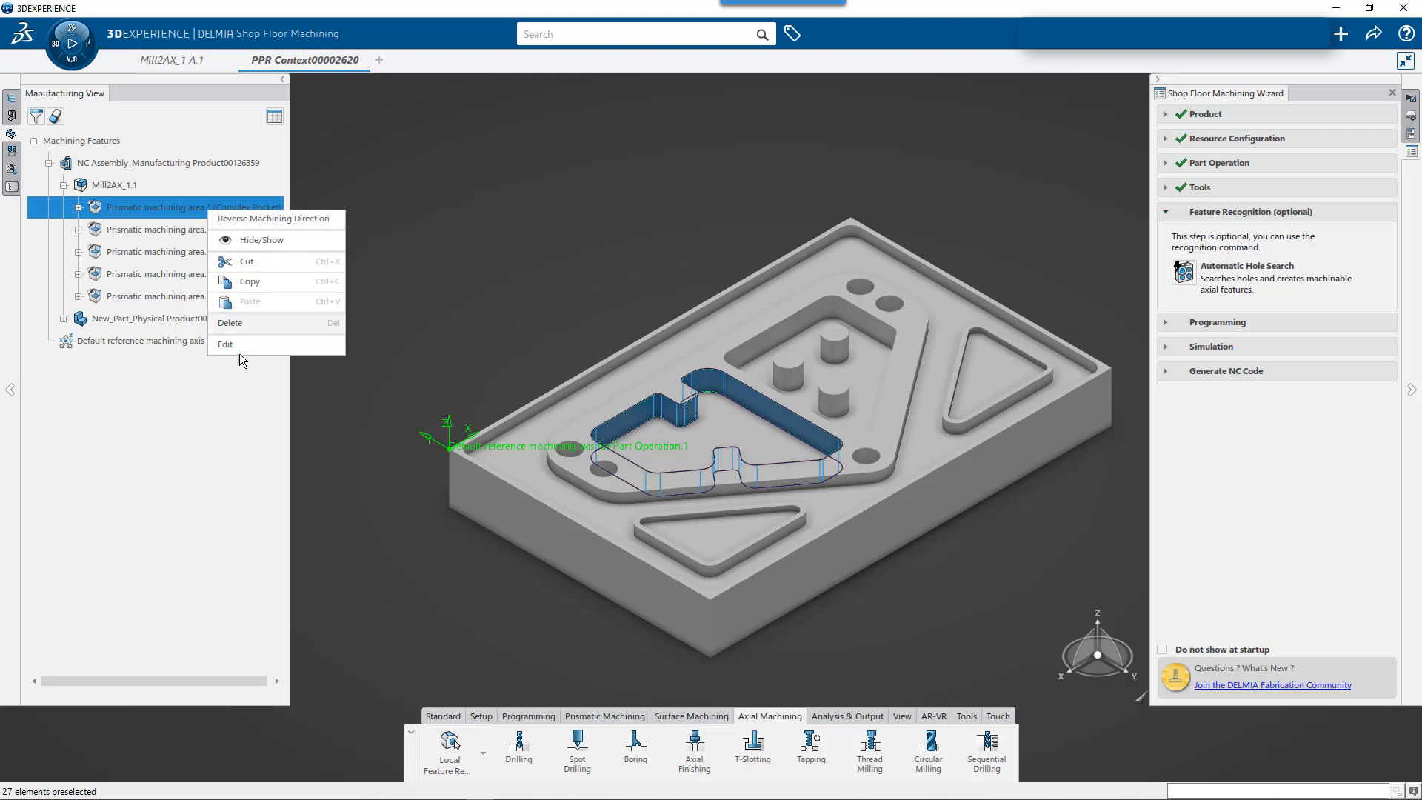
left_click(240, 345)
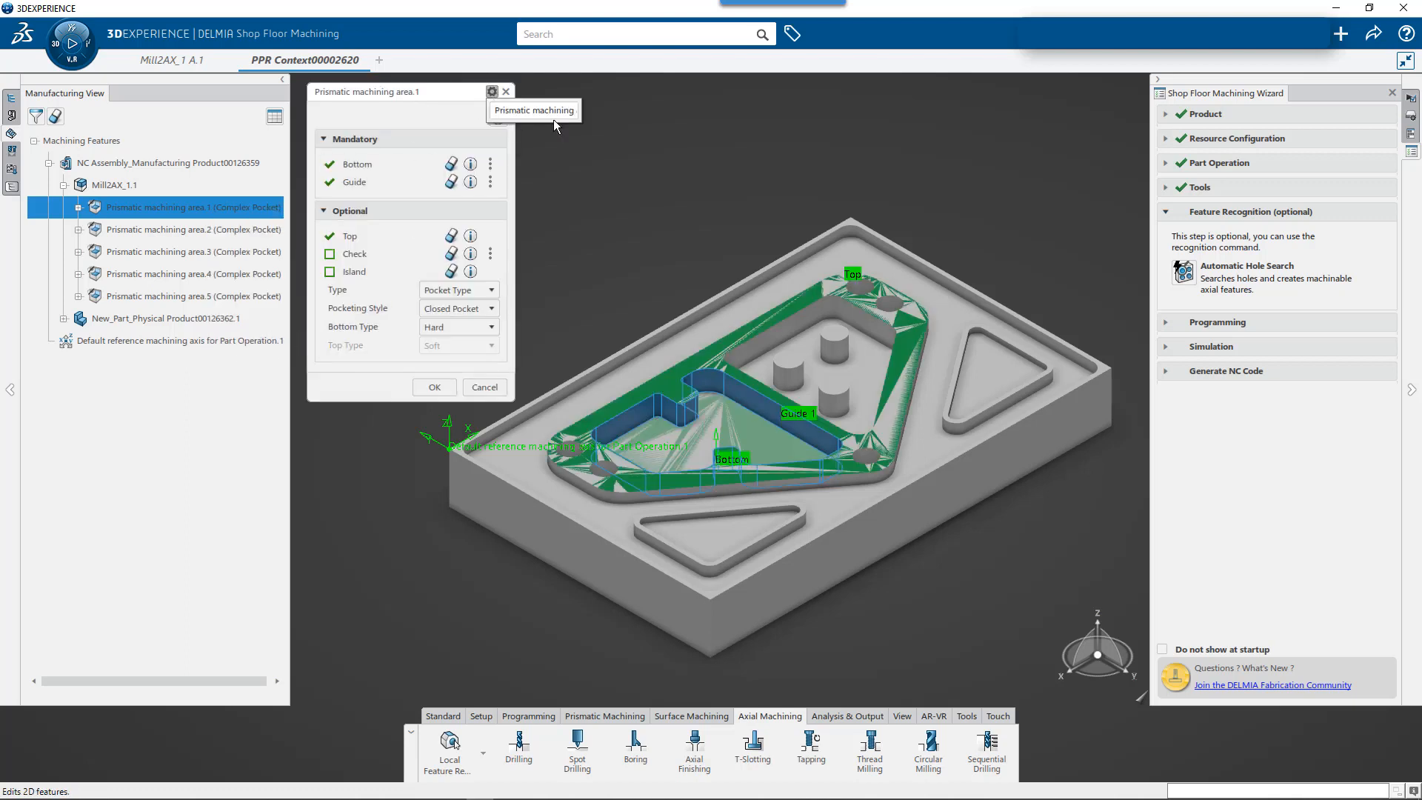
left_click_drag(493, 111, 618, 117)
type("Prisma")
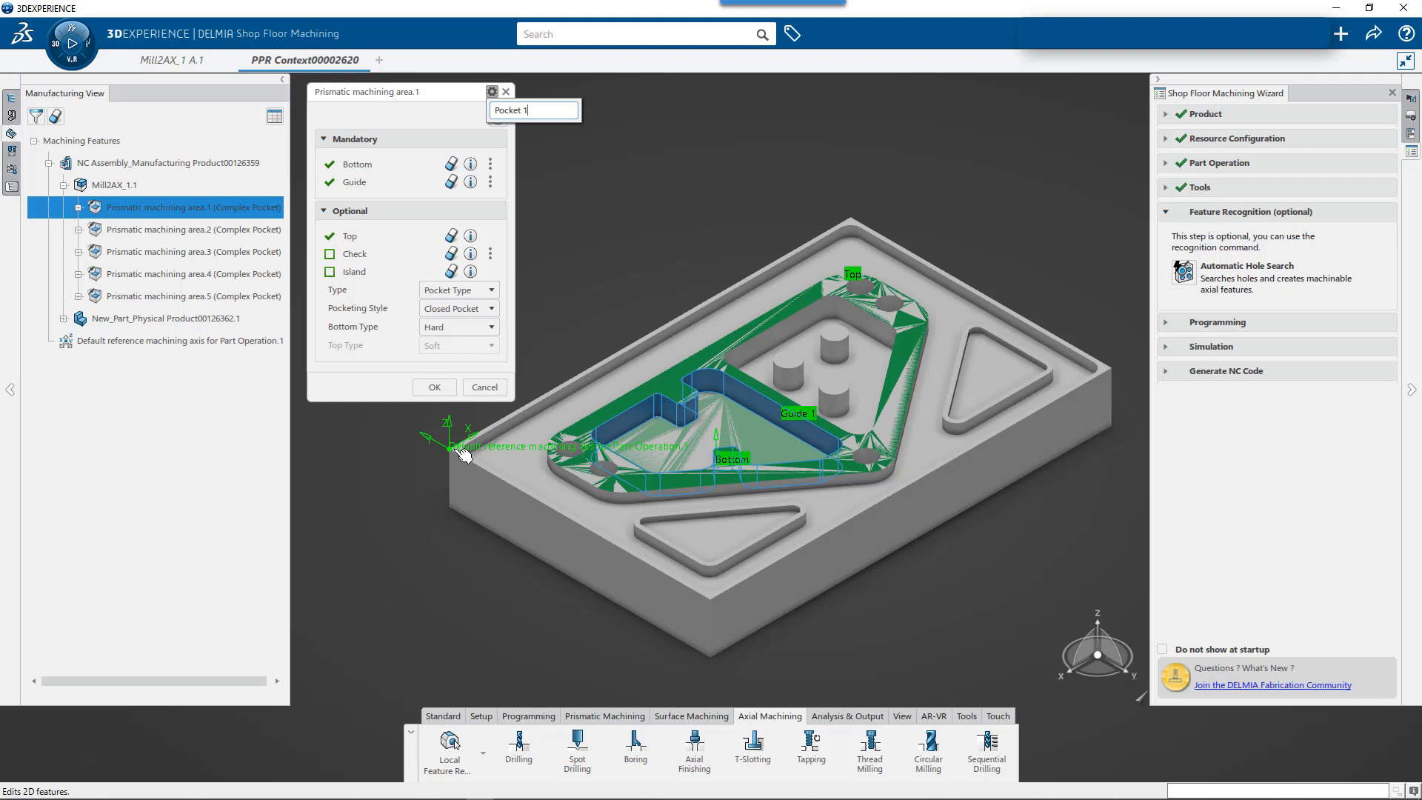
left_click(434, 386)
left_click(435, 387)
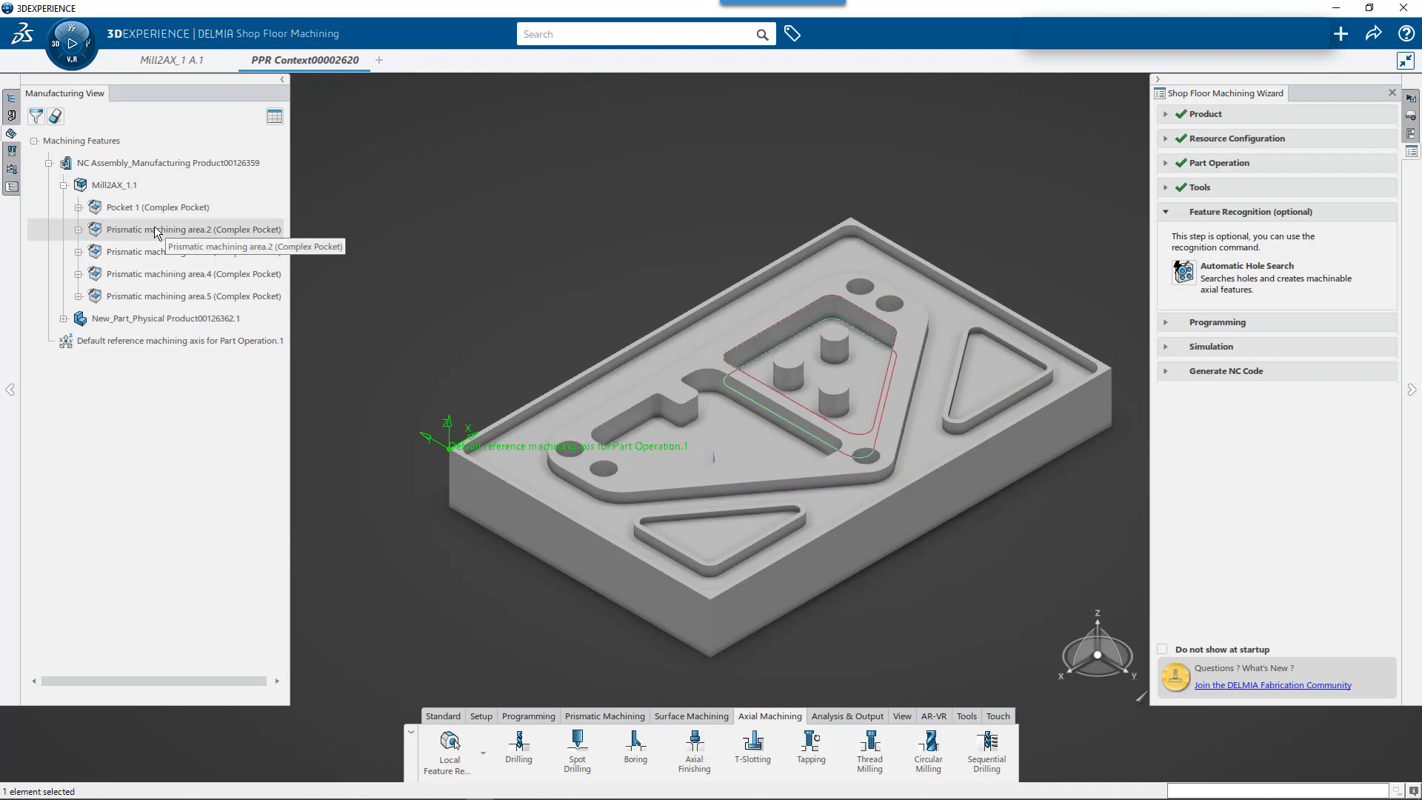
- Rename the machining area of the pocket with three round bosses, Prismatic machining area.2, as Pocket 2
left_click(157, 231)
double_click(157, 232)
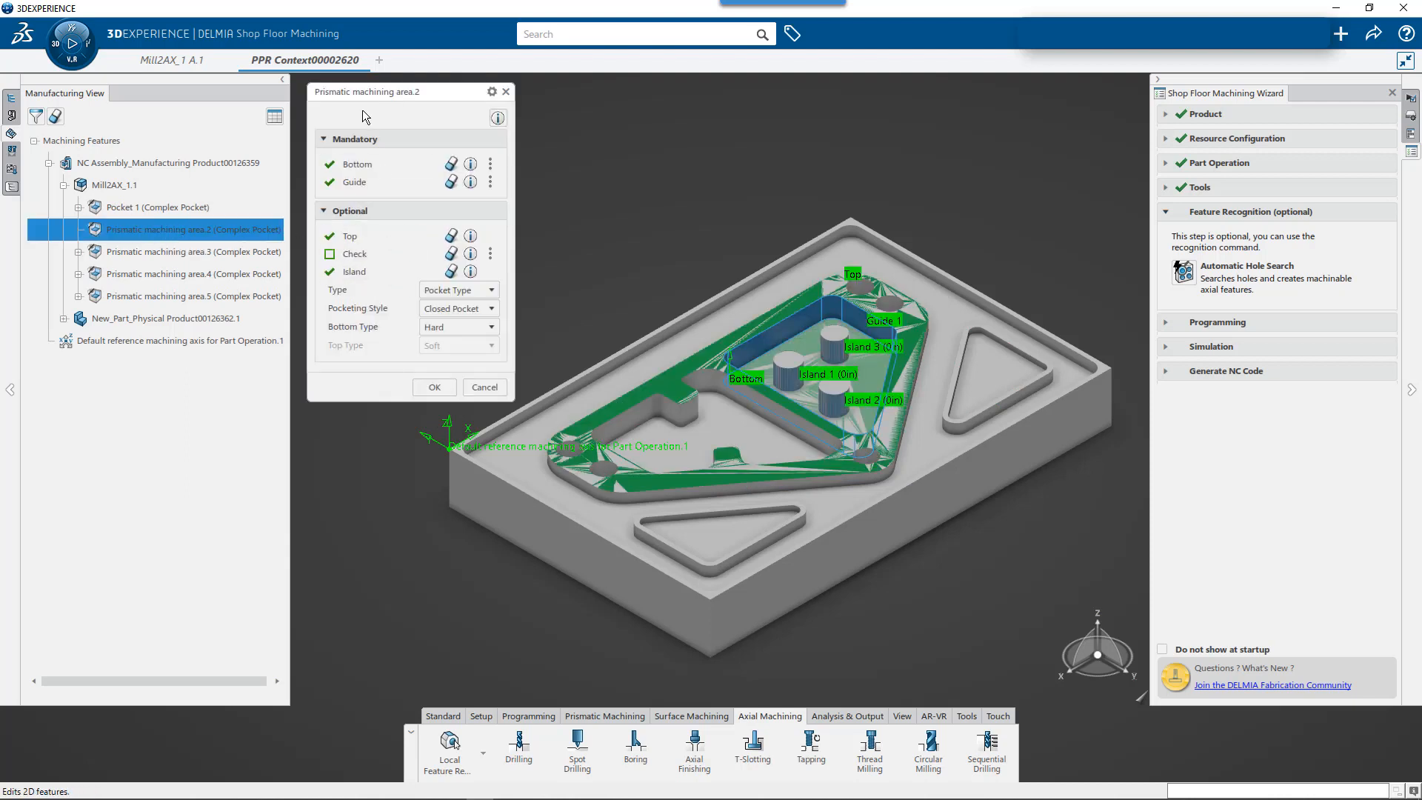
left_click(493, 93)
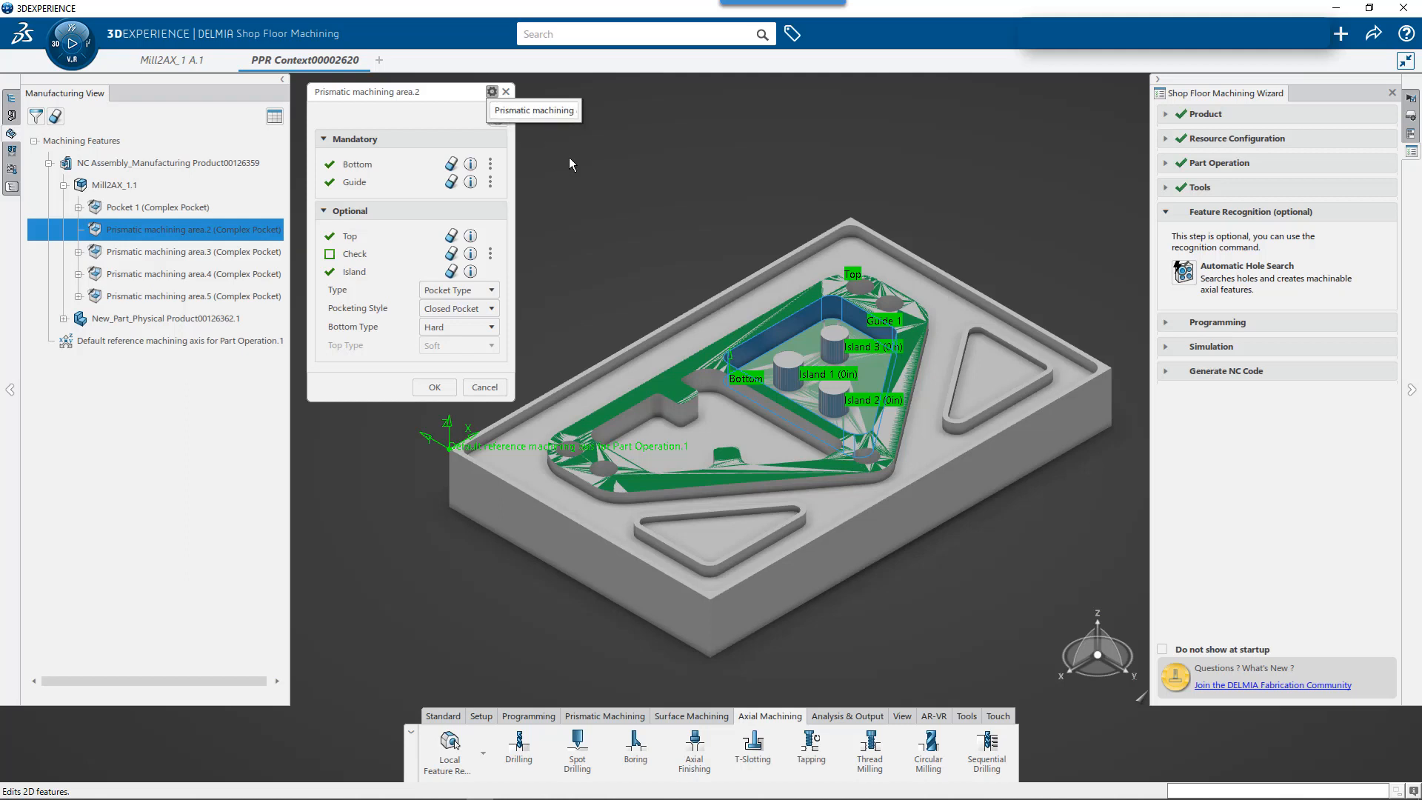
left_click_drag(497, 111, 700, 117)
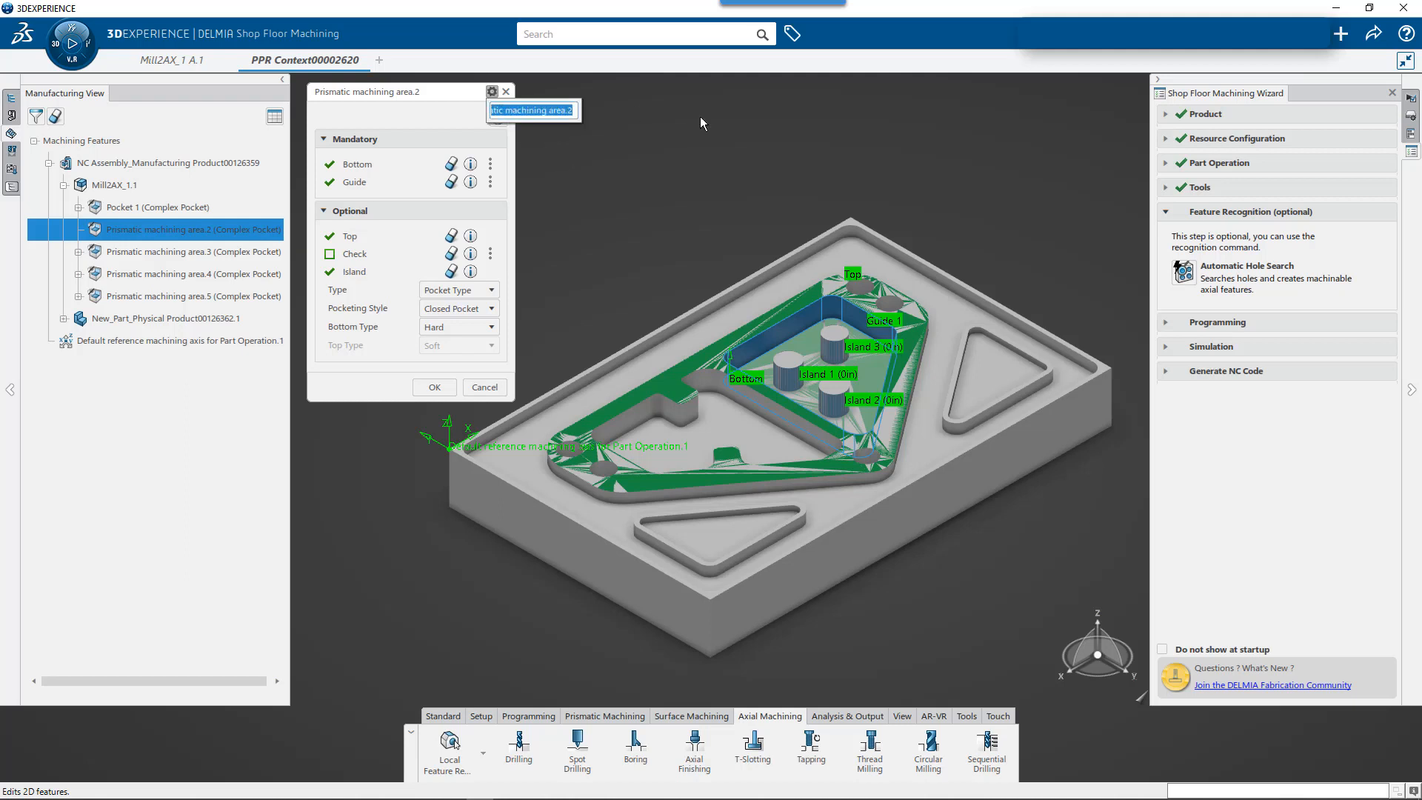
key("BackSpace")
key("BackSpace")
key("BackSpace")
key("BackSpace")
key("BackSpace")
key("BackSpace")
type("Pocket 2")
key("Return")
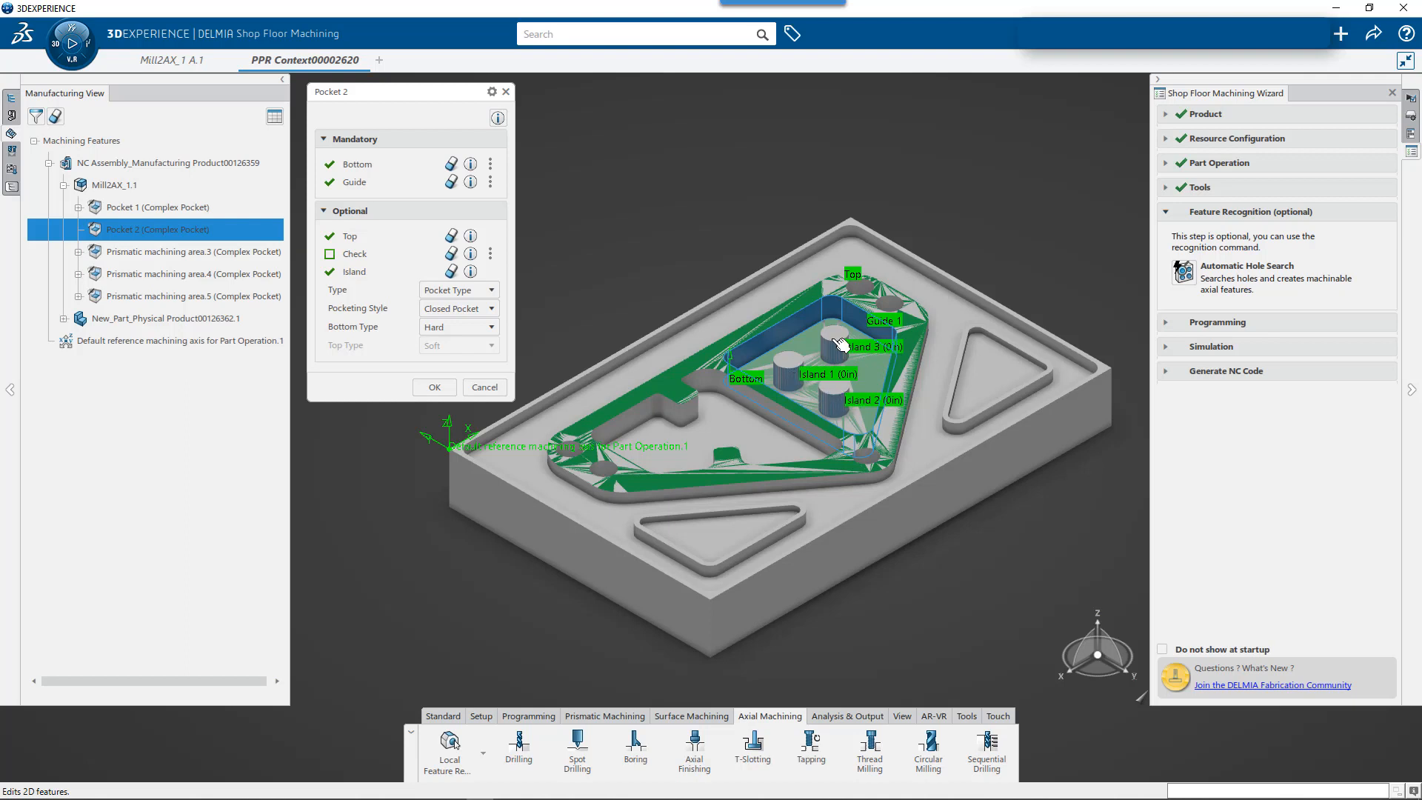
mouse_move(376, 279)
left_click(435, 387)
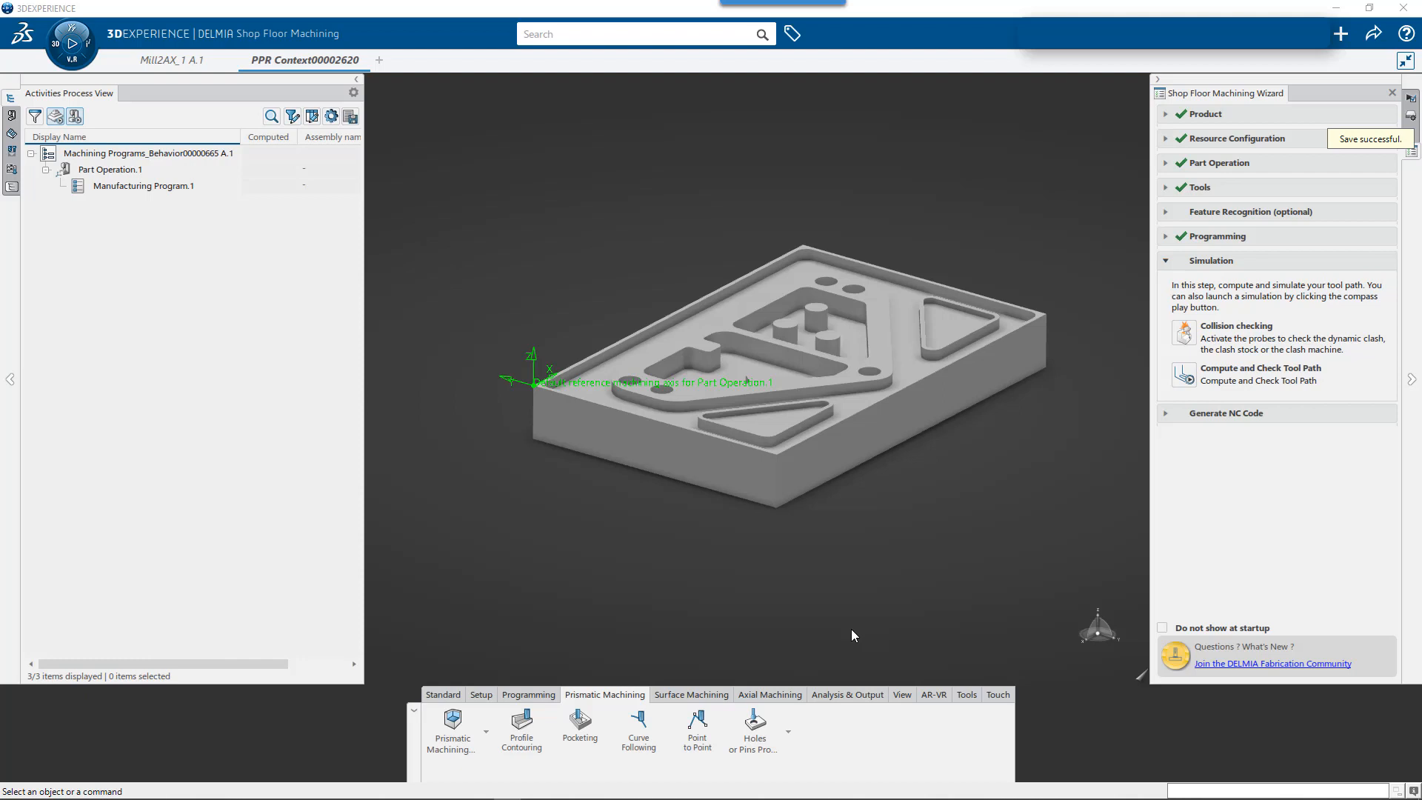
- Add a pocketing operation to the part operation's manufacturing program with the T1 Face Mill, using a new machining feature
left_click(578, 729)
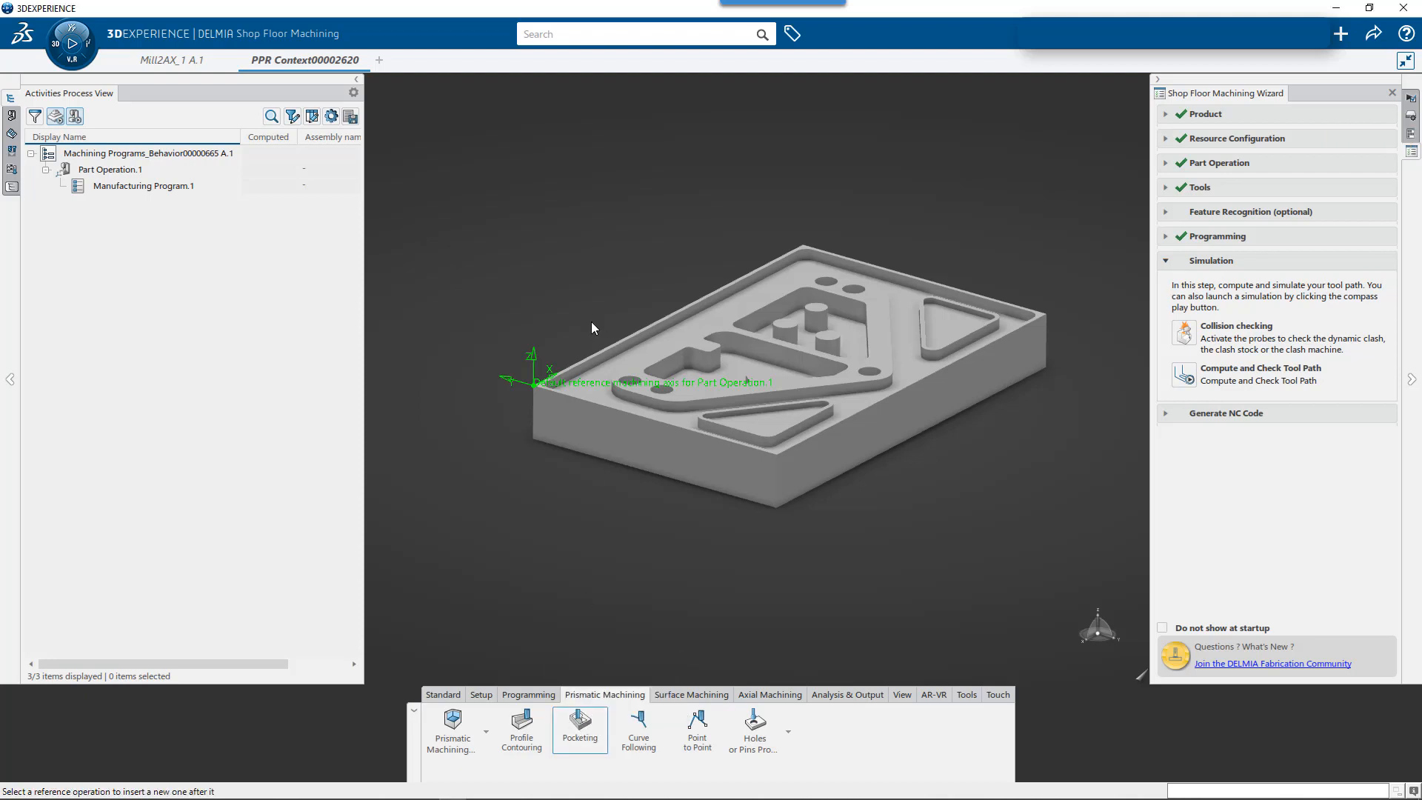
left_click(674, 358)
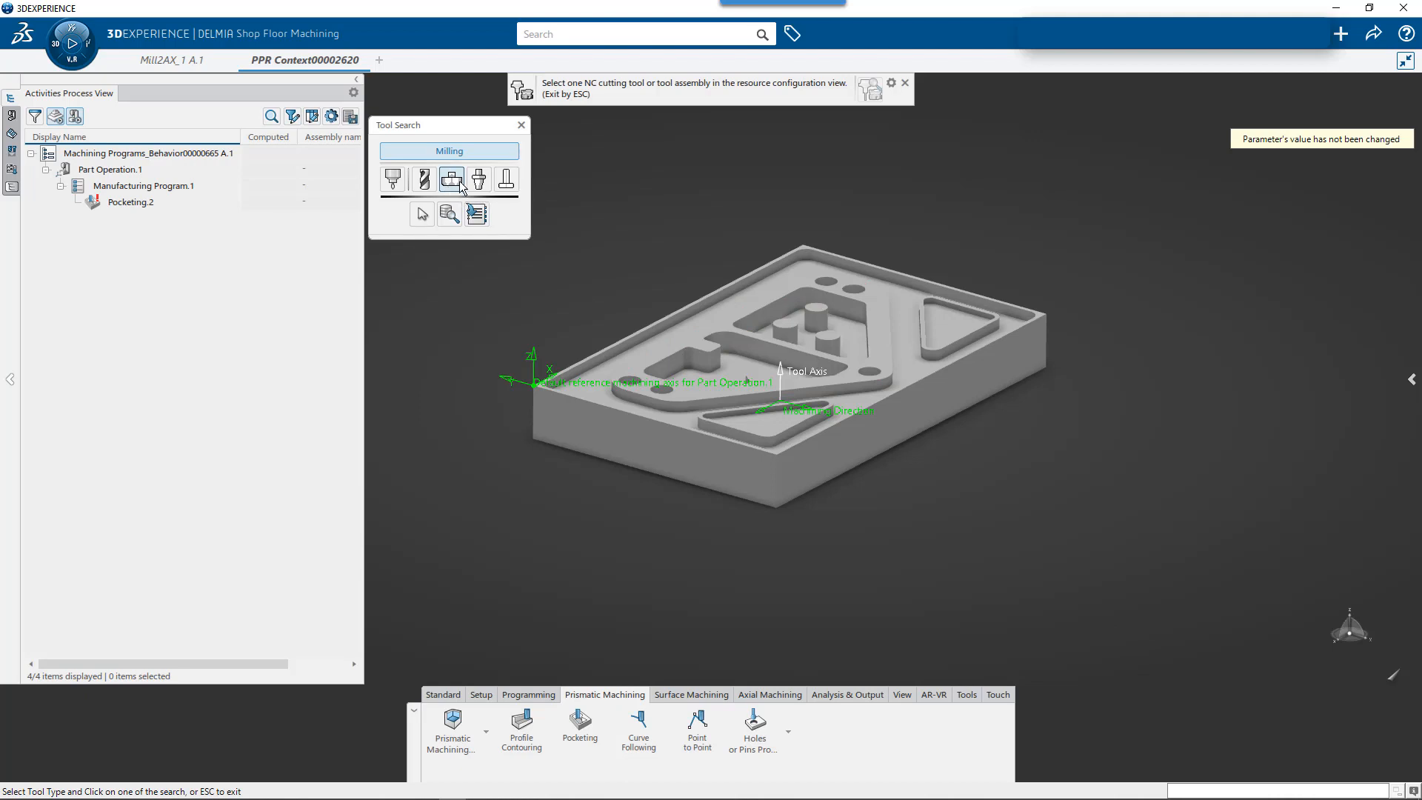
left_click(423, 215)
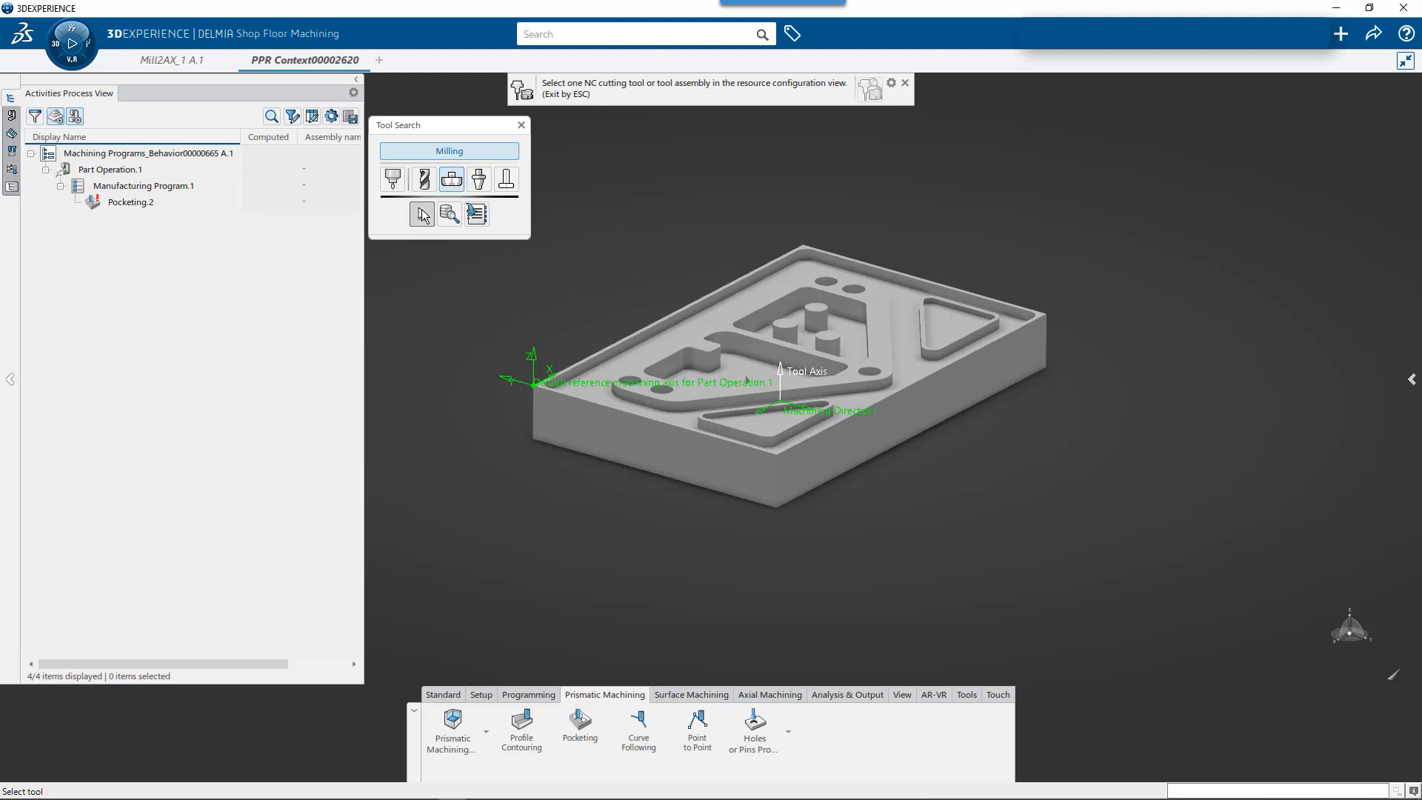
mouse_move(178, 201)
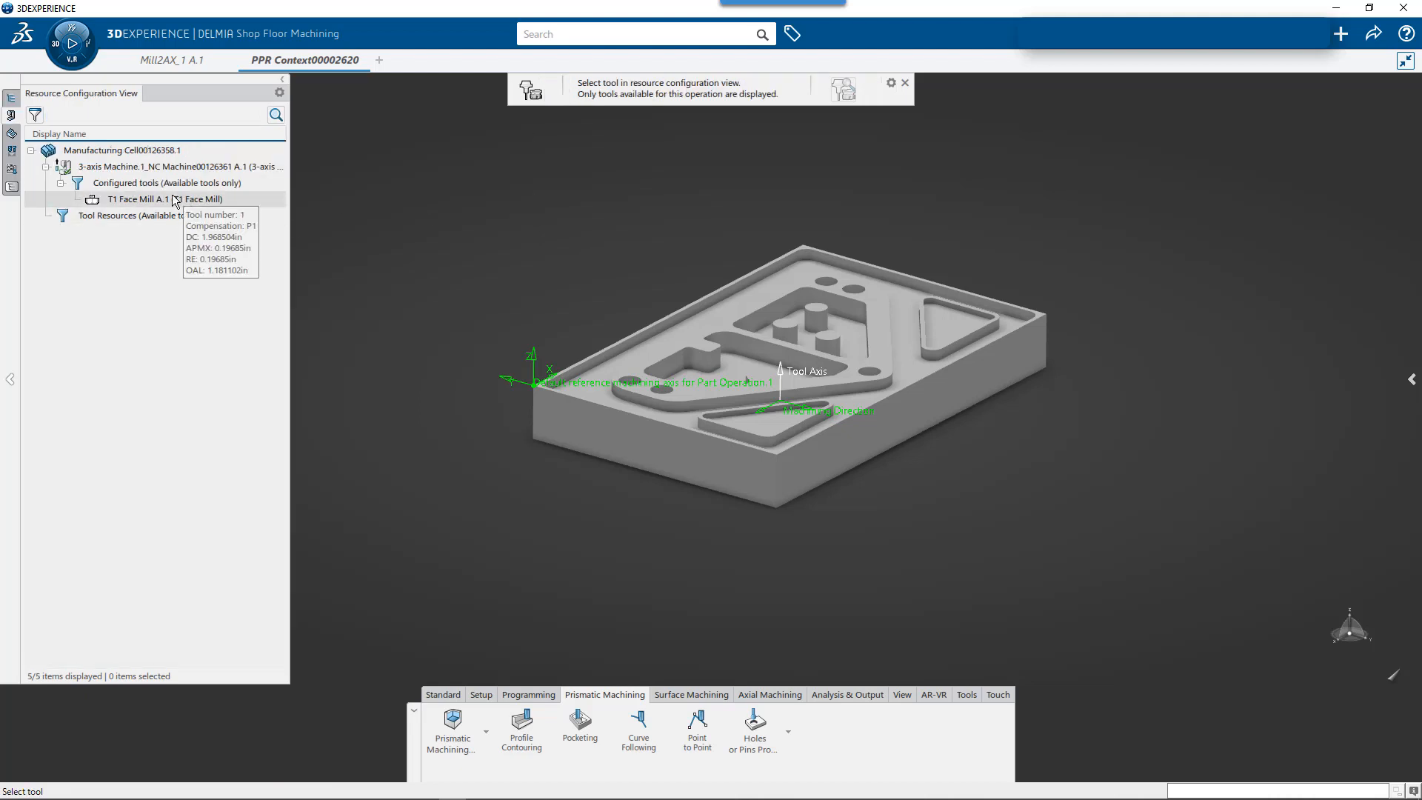
left_click(176, 201)
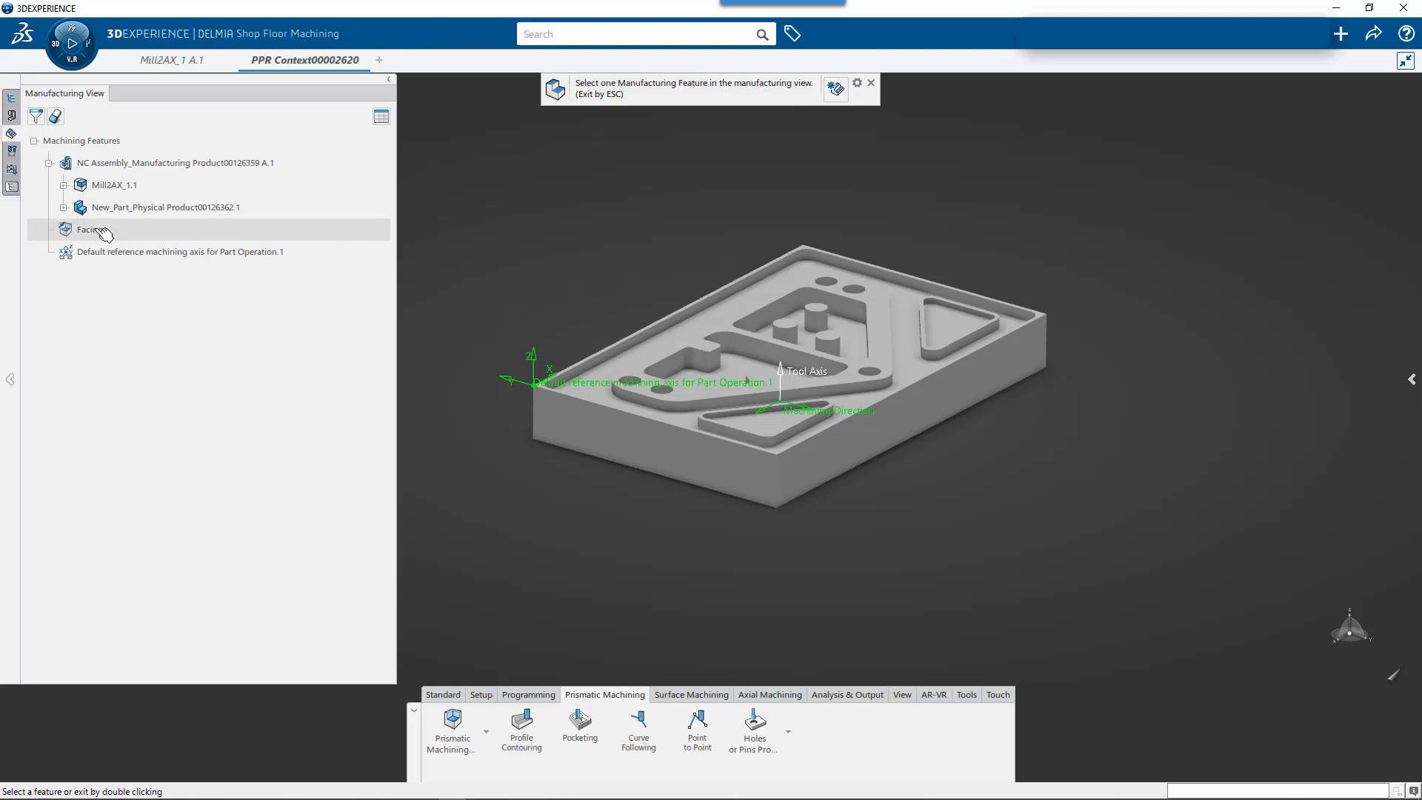
left_click(64, 185)
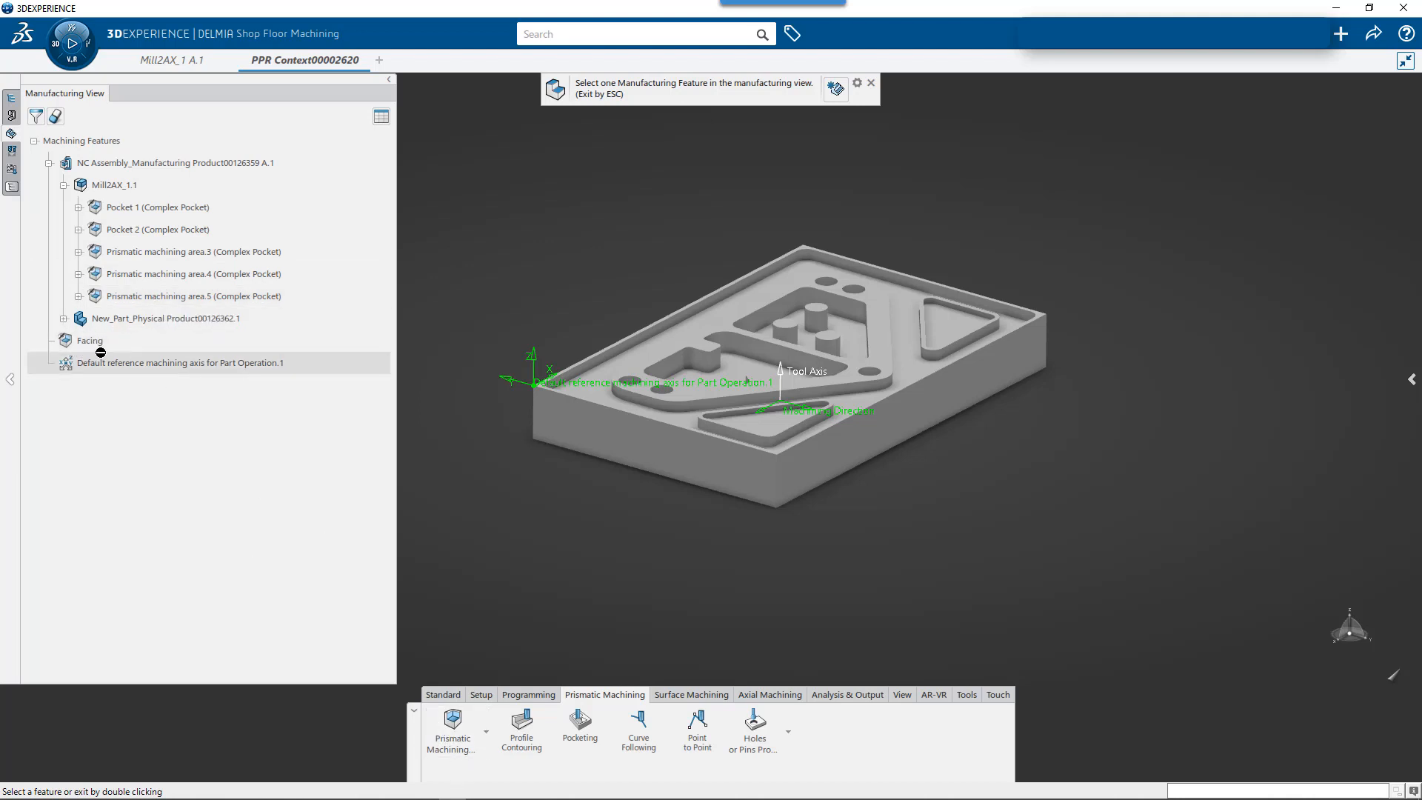
left_click(836, 89)
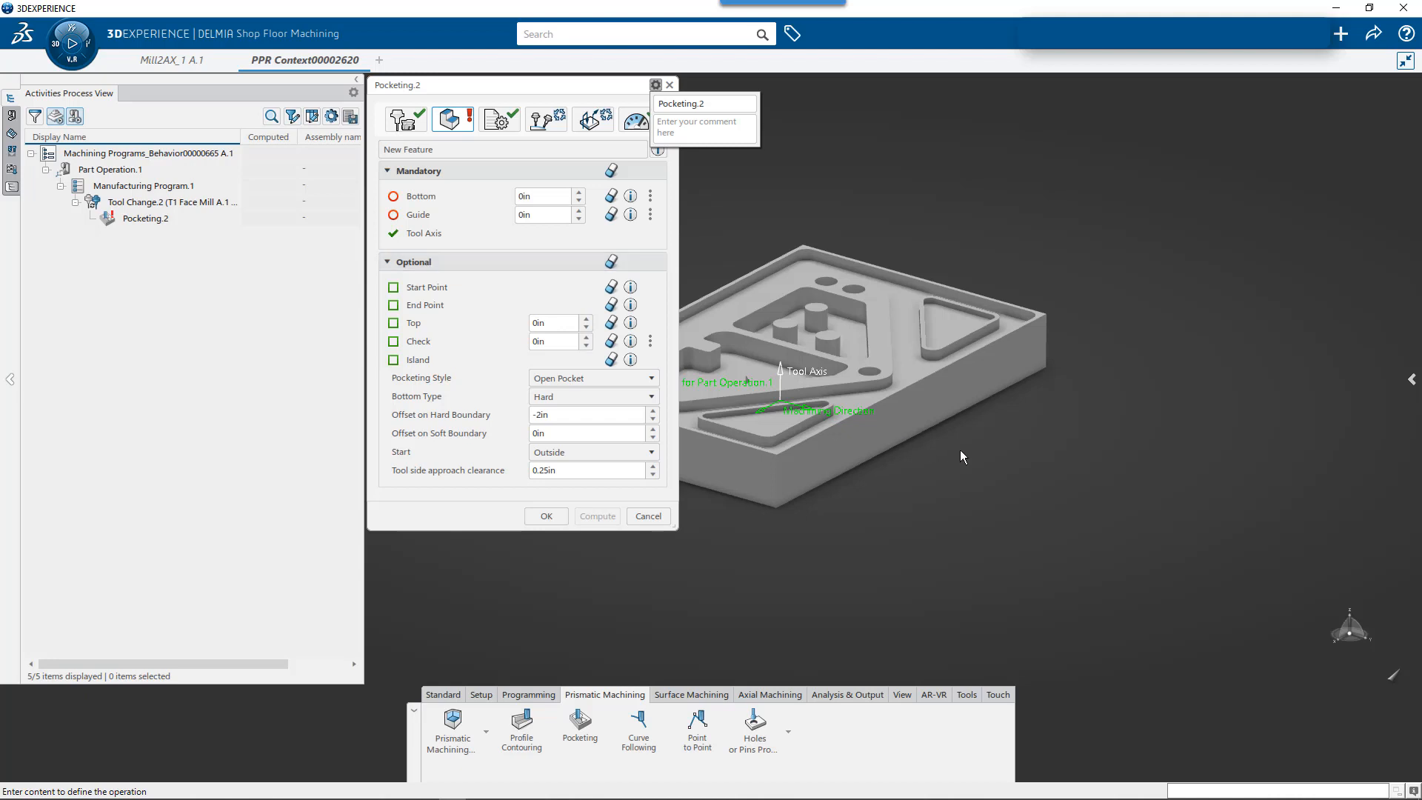
- Define the pocketing operation's bottom as the flat top face of the raised web around the two inner pockets
middle_click_drag(904, 446, 1140, 420)
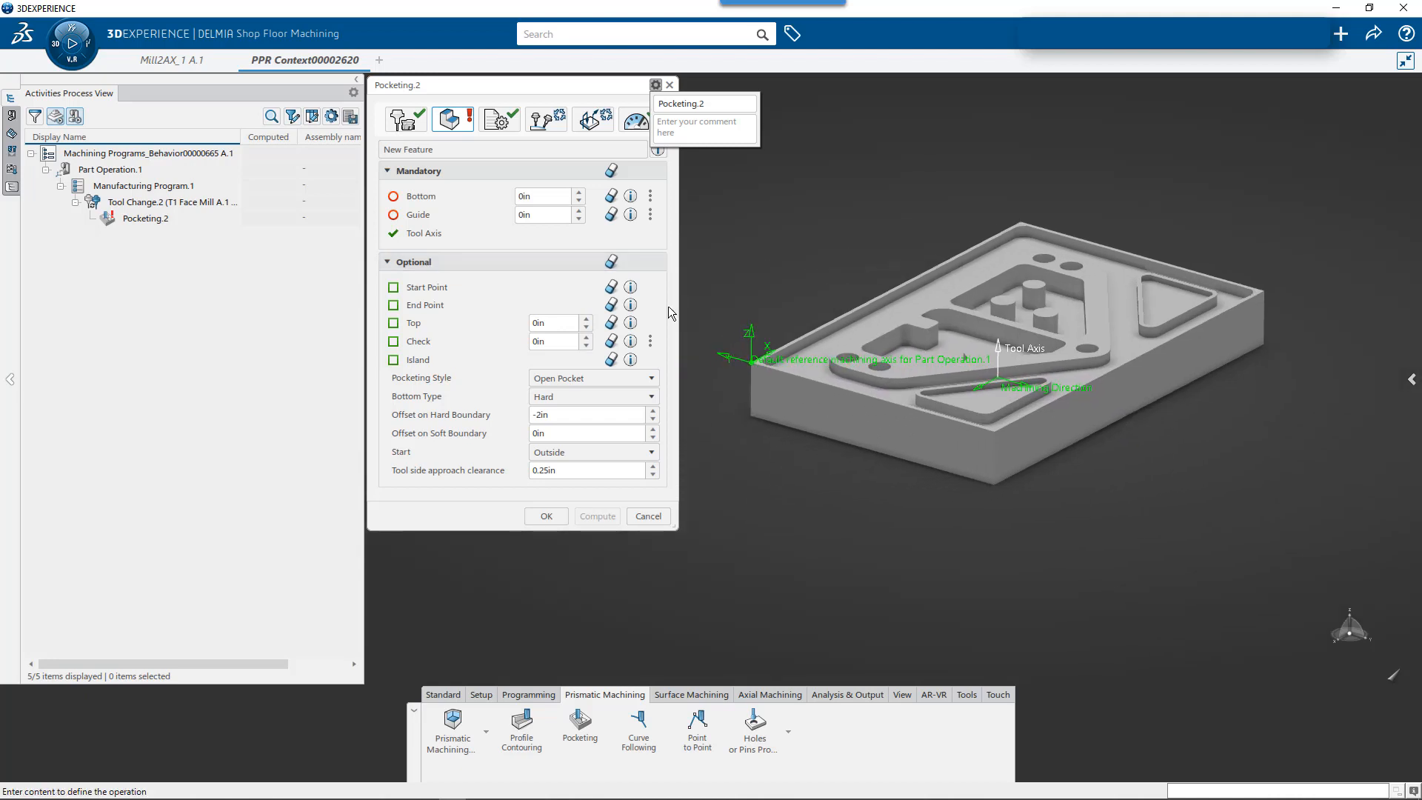
left_click(430, 198)
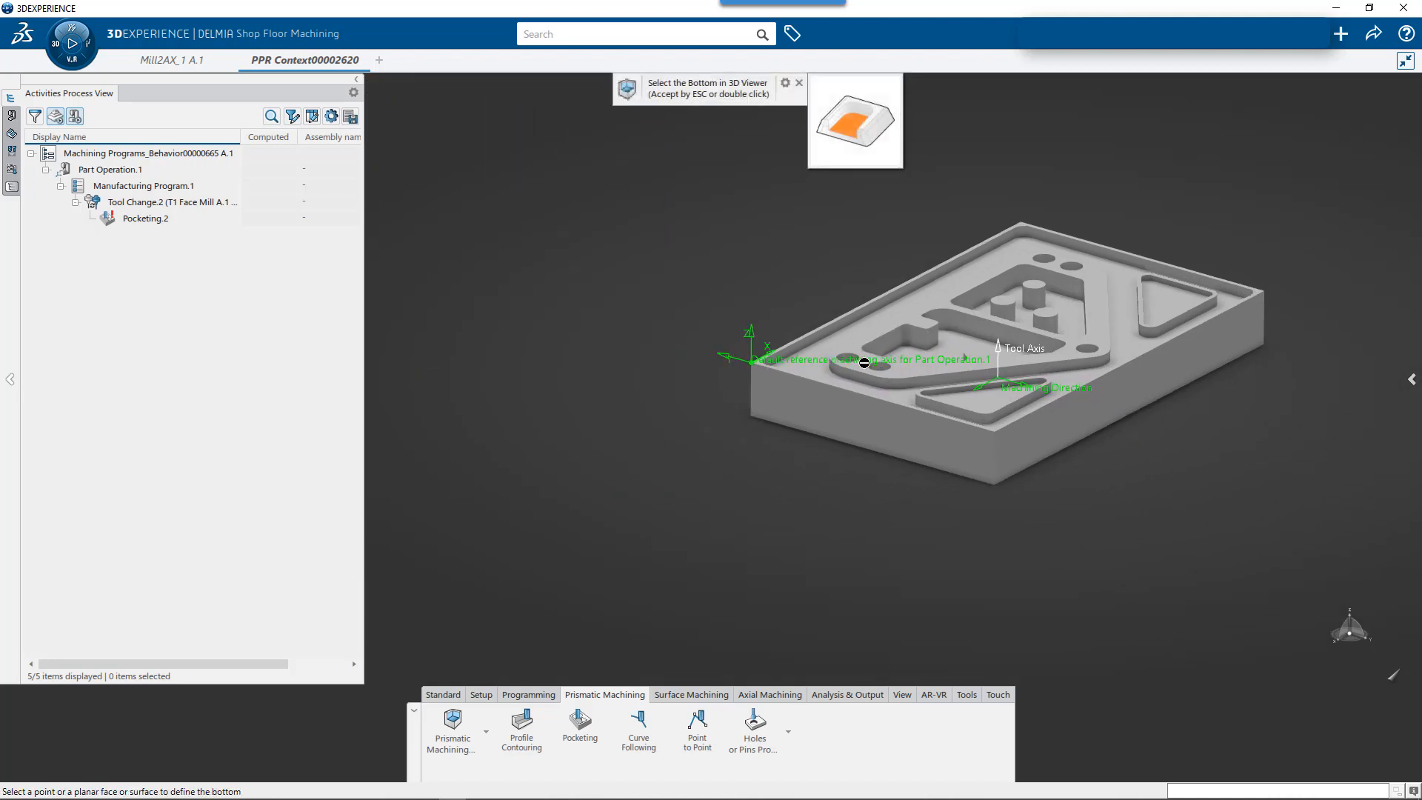
double_click(863, 356)
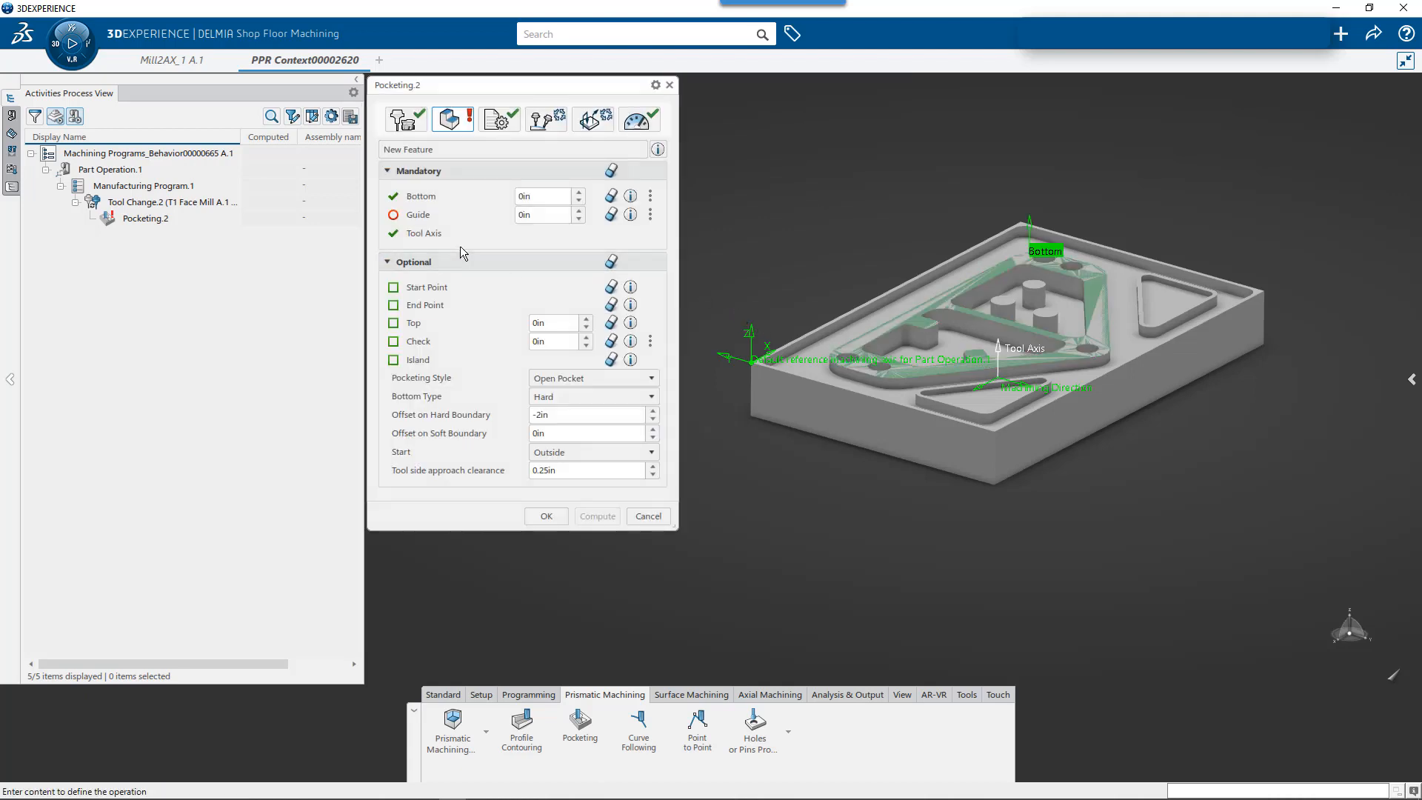
- Define the guide of the pocketing operation as the four outer top edges of the part, forming a closed contour
left_click(419, 214)
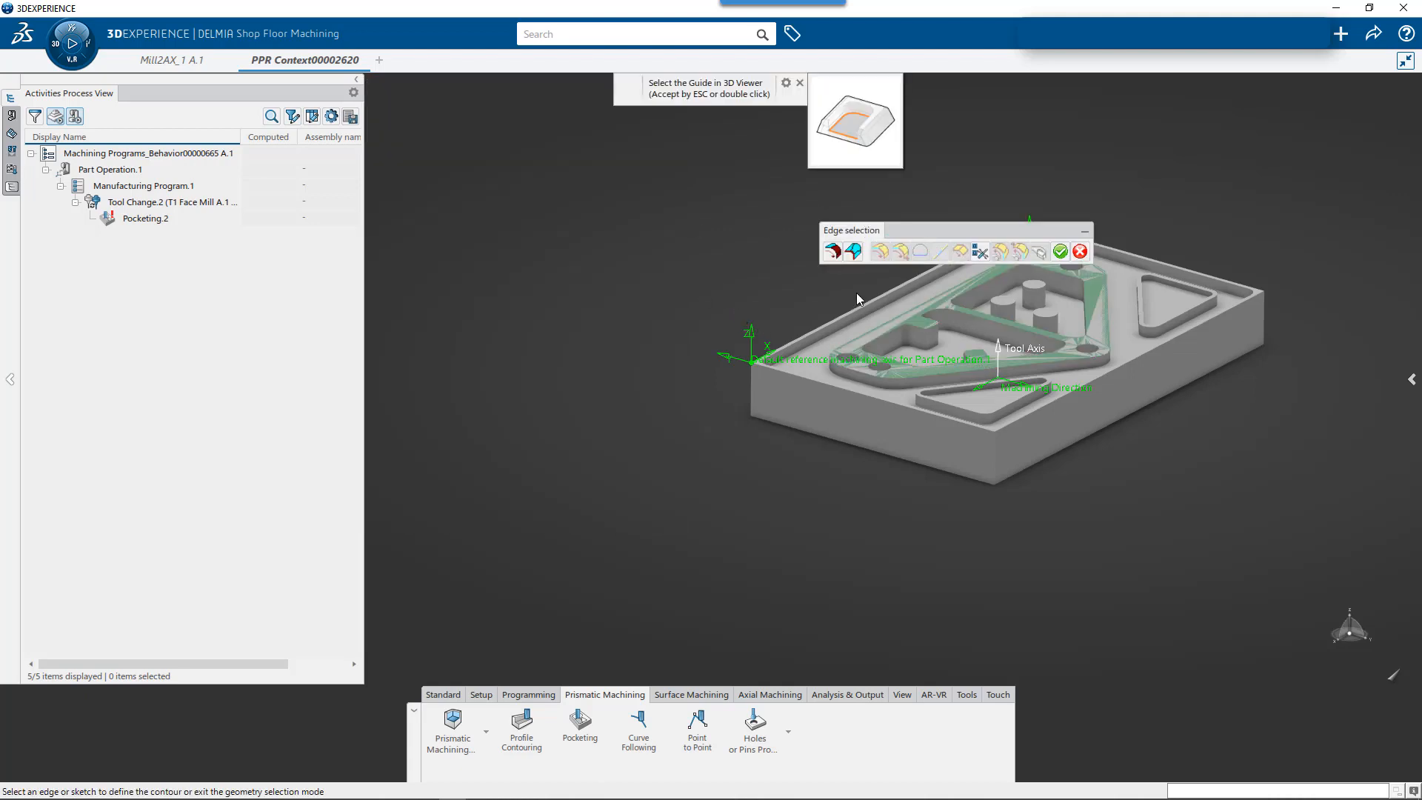
left_click_drag(921, 231, 469, 86)
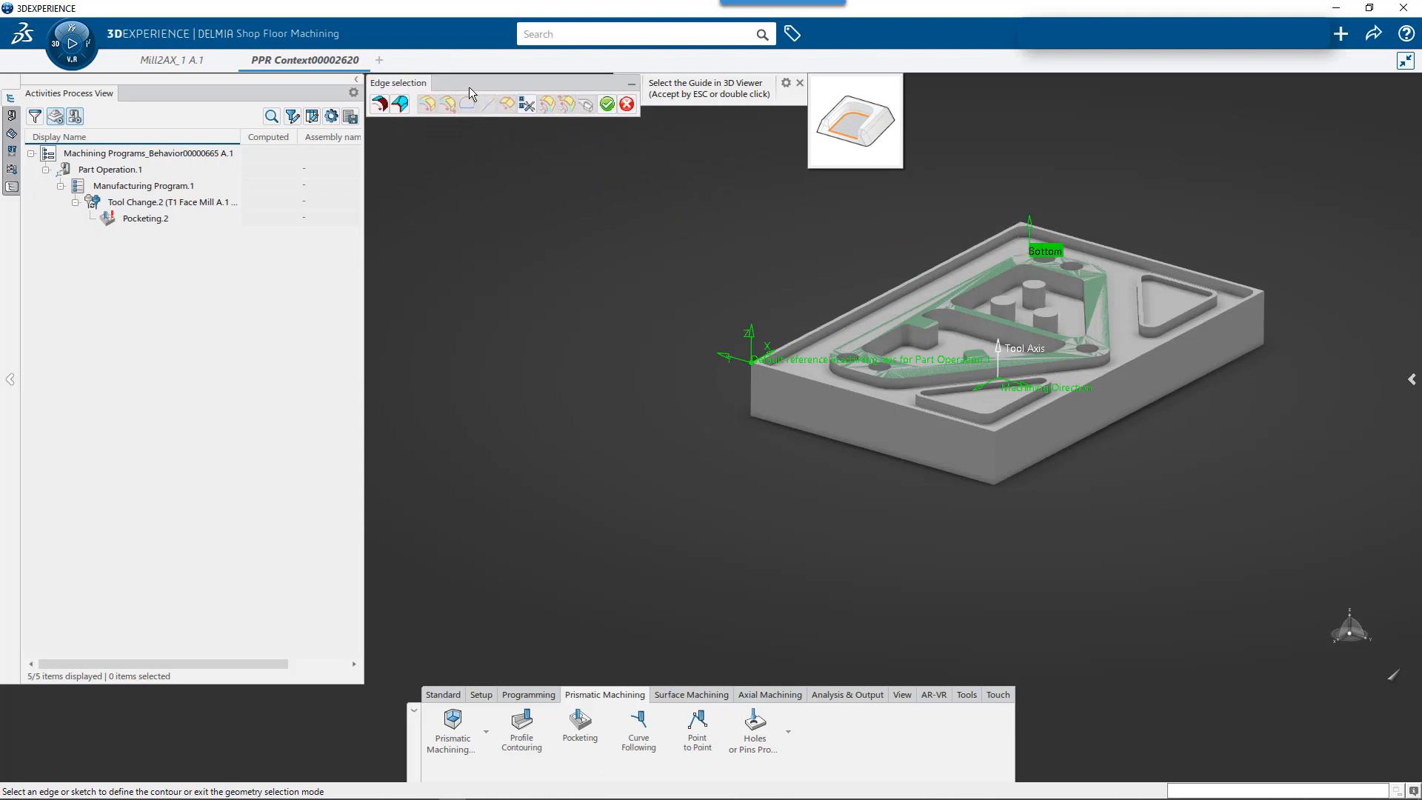
left_click(940, 270)
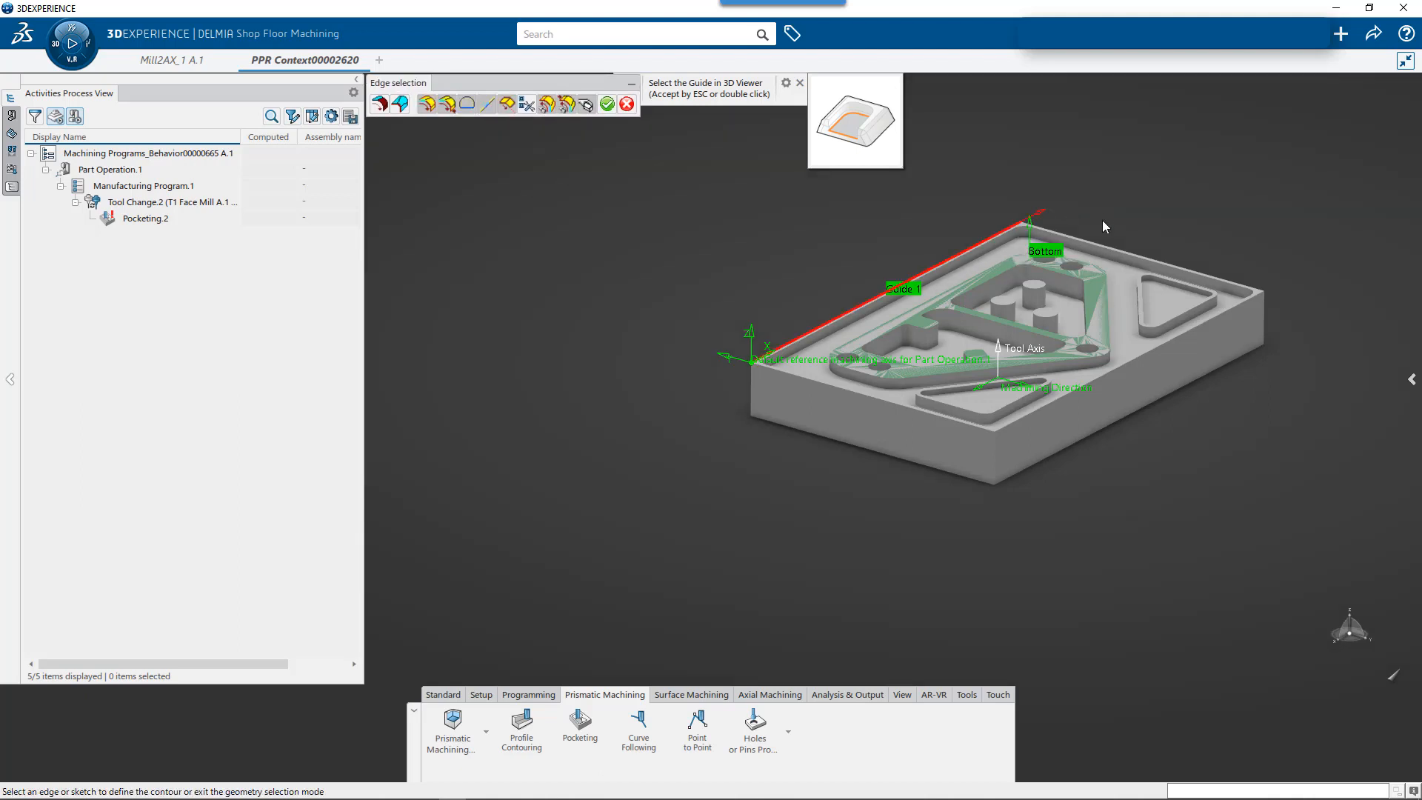
left_click(1129, 246)
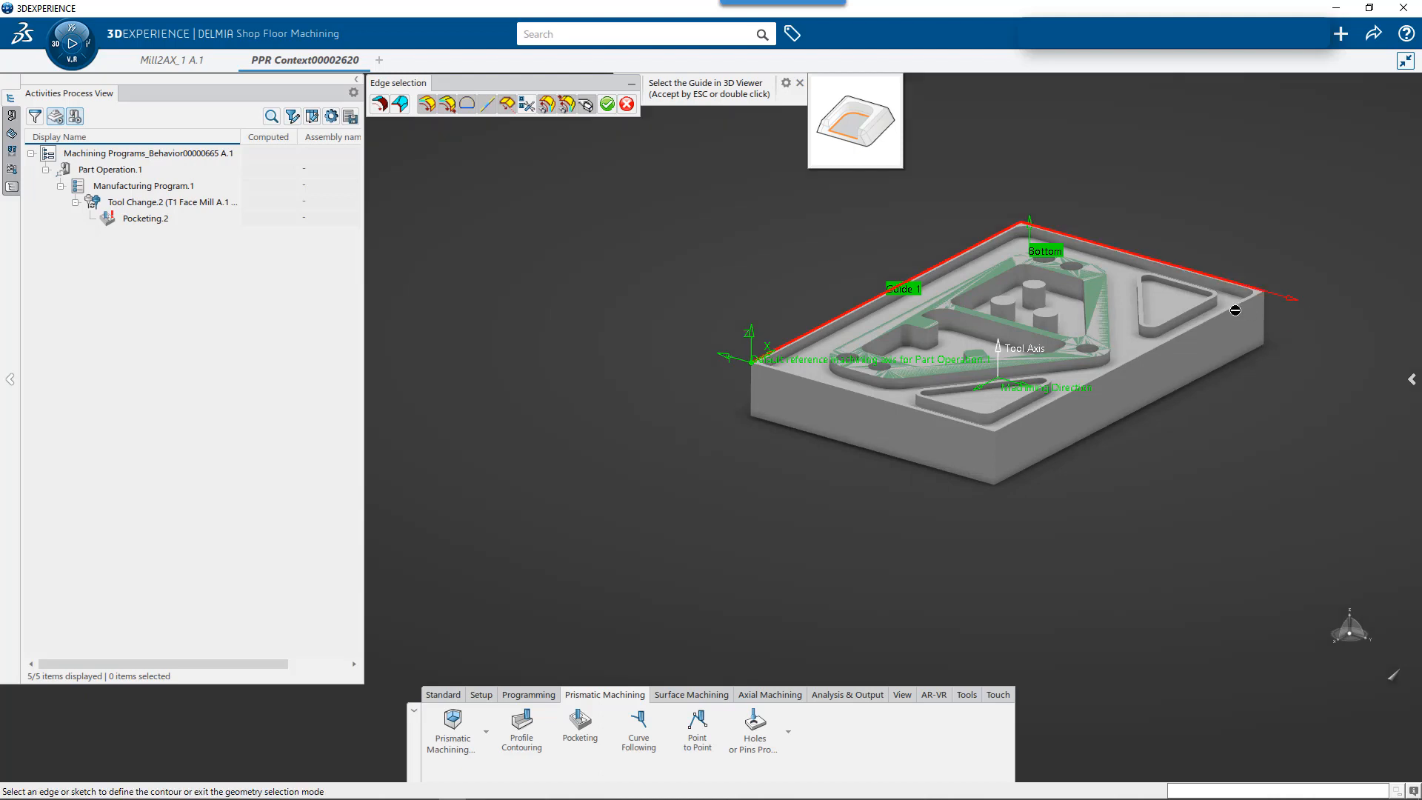
left_click(1234, 308)
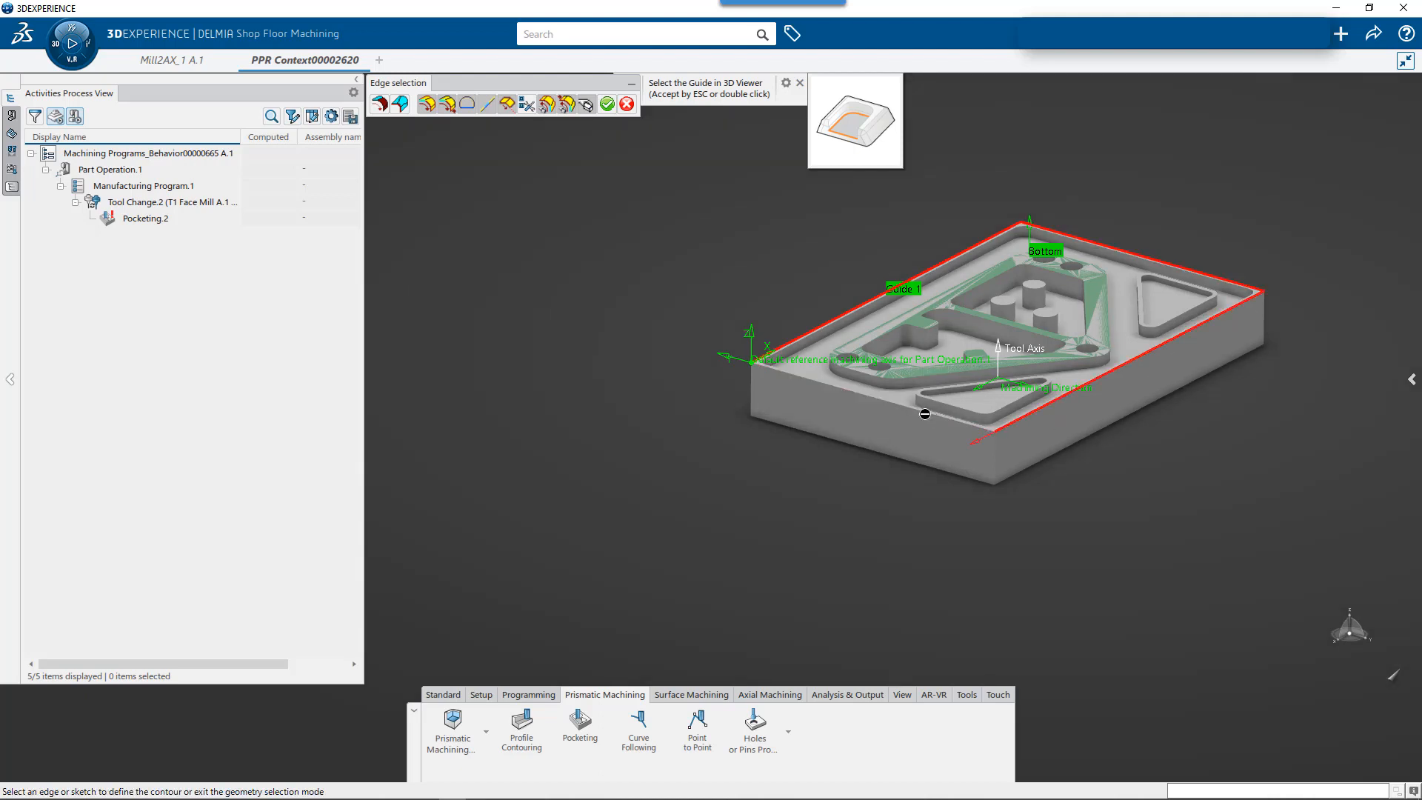
left_click(931, 413)
left_click(606, 105)
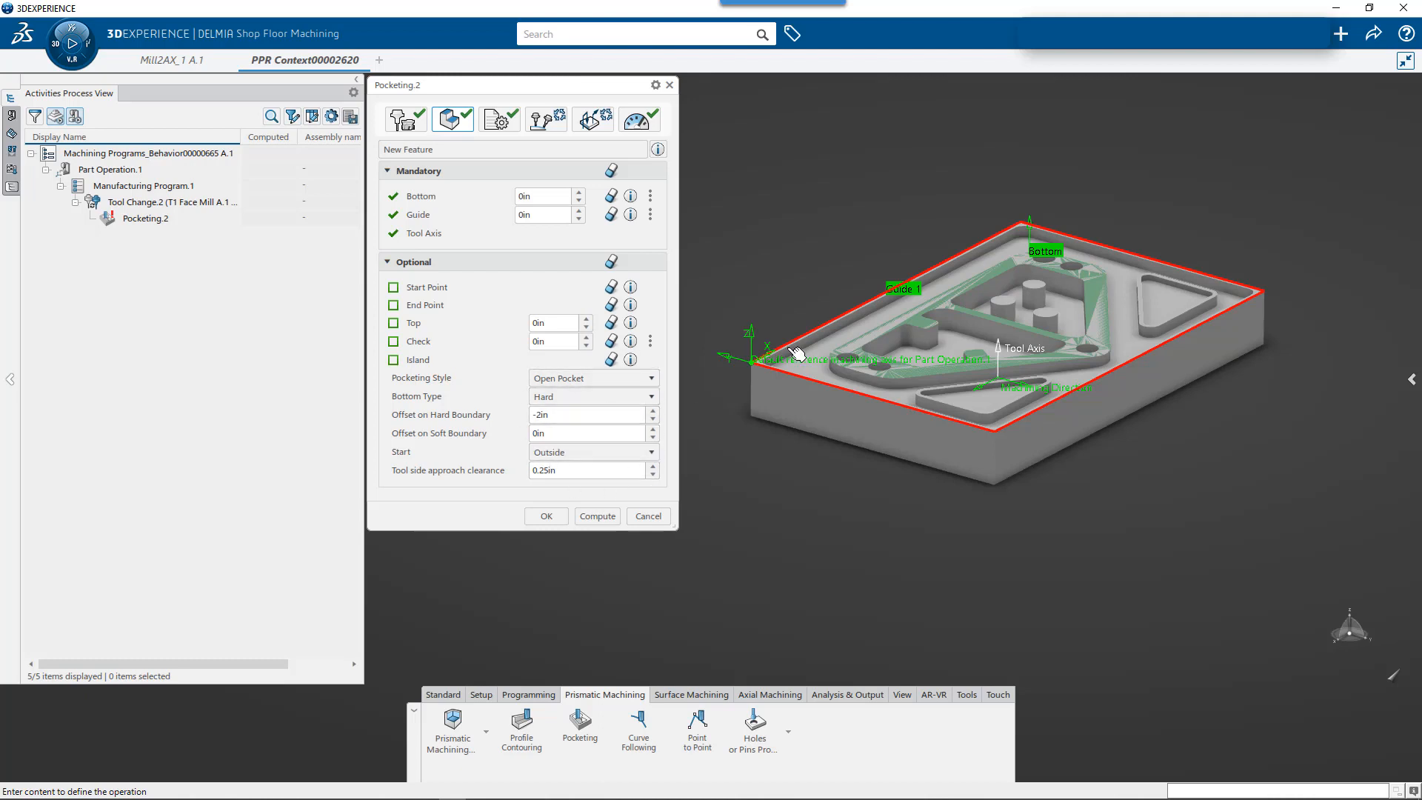
- Examine the pocketing operation's general and radial strategy parameters and its feeds and speeds
left_click(491, 121)
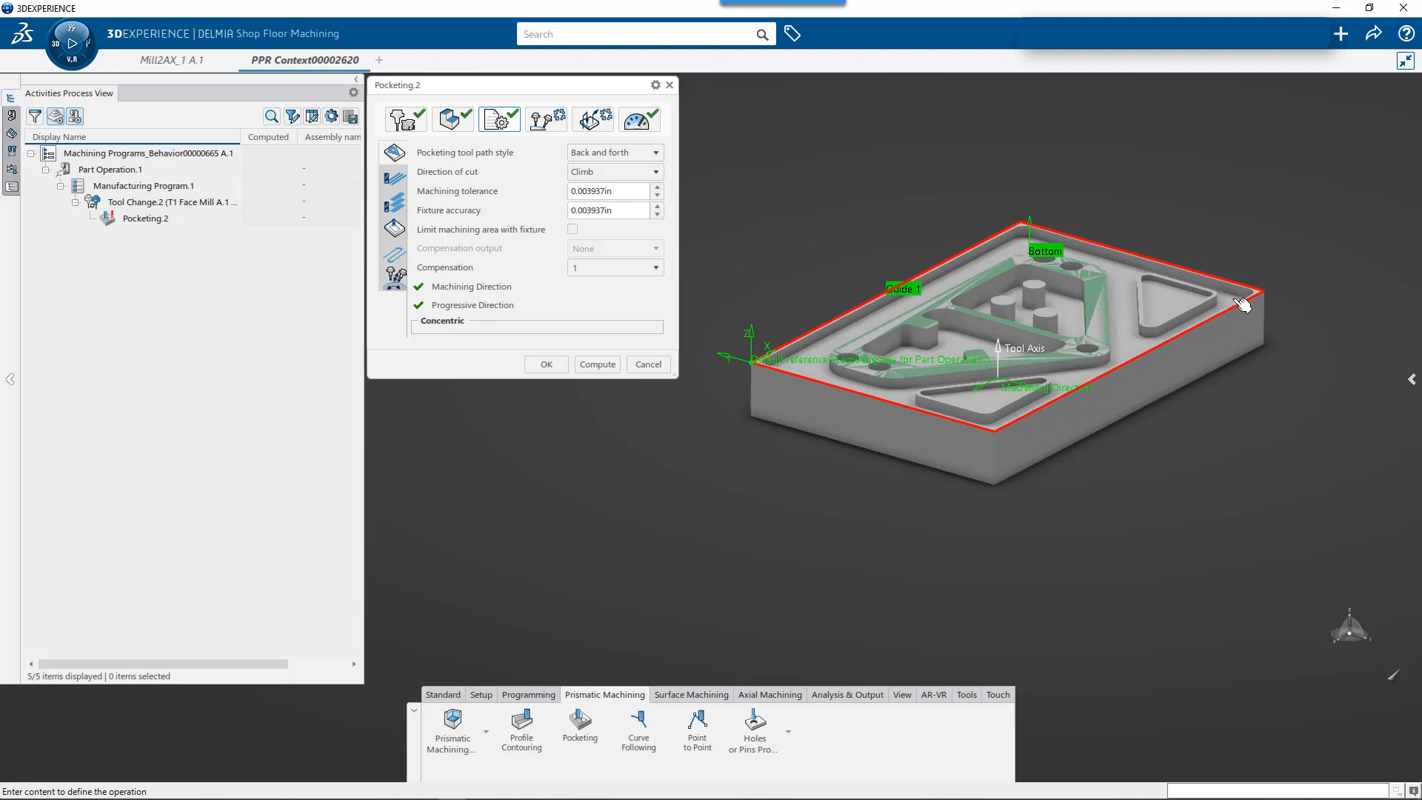
mouse_move(565, 247)
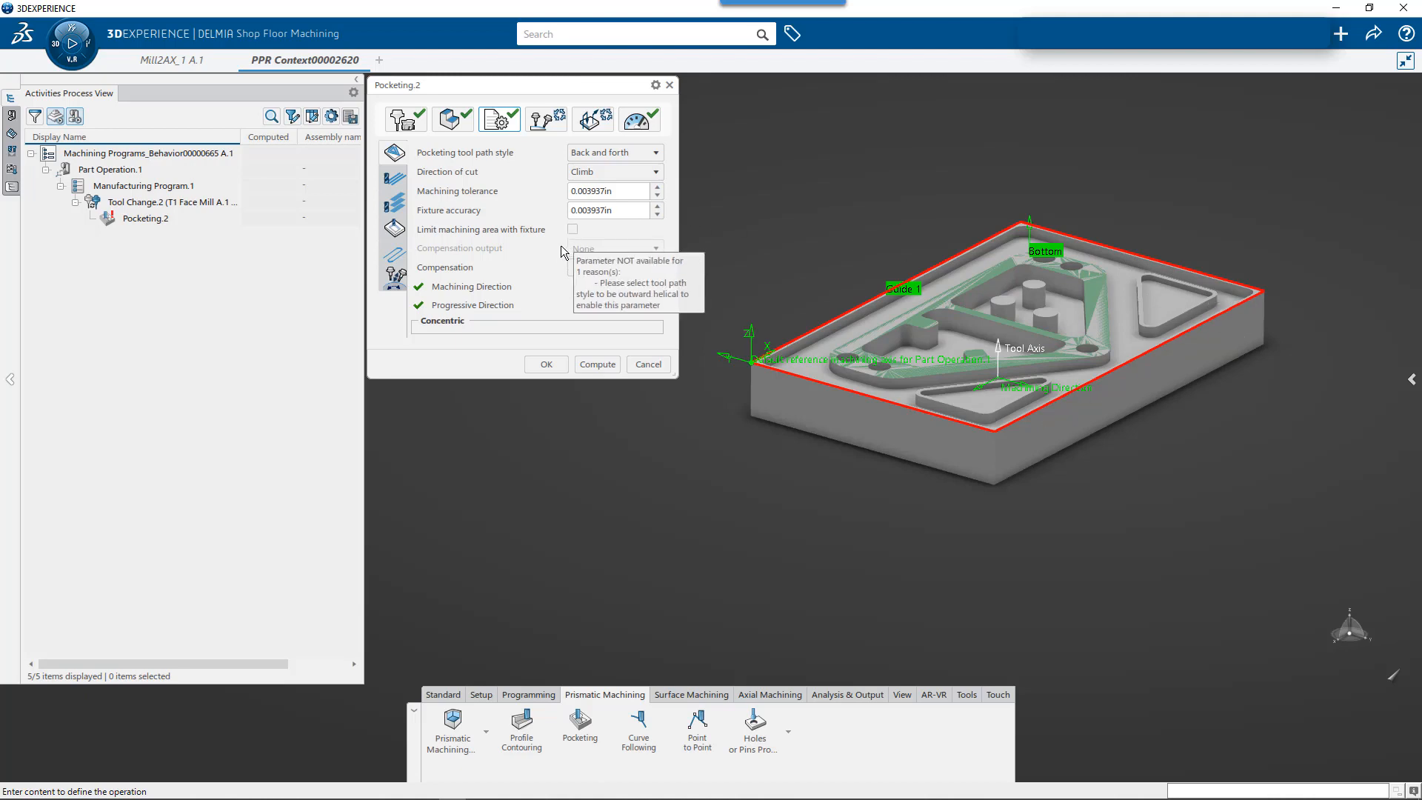
left_click(396, 178)
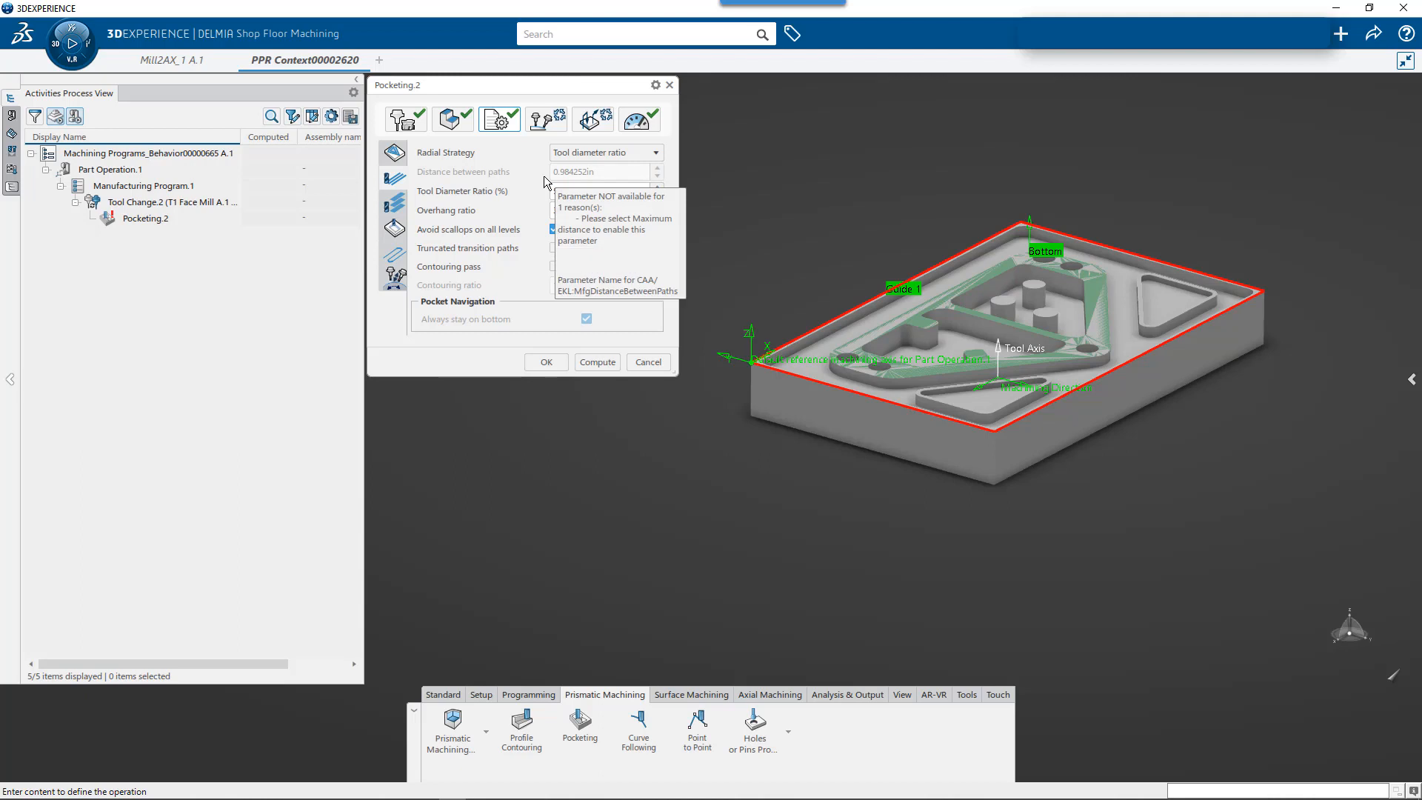
left_click(638, 122)
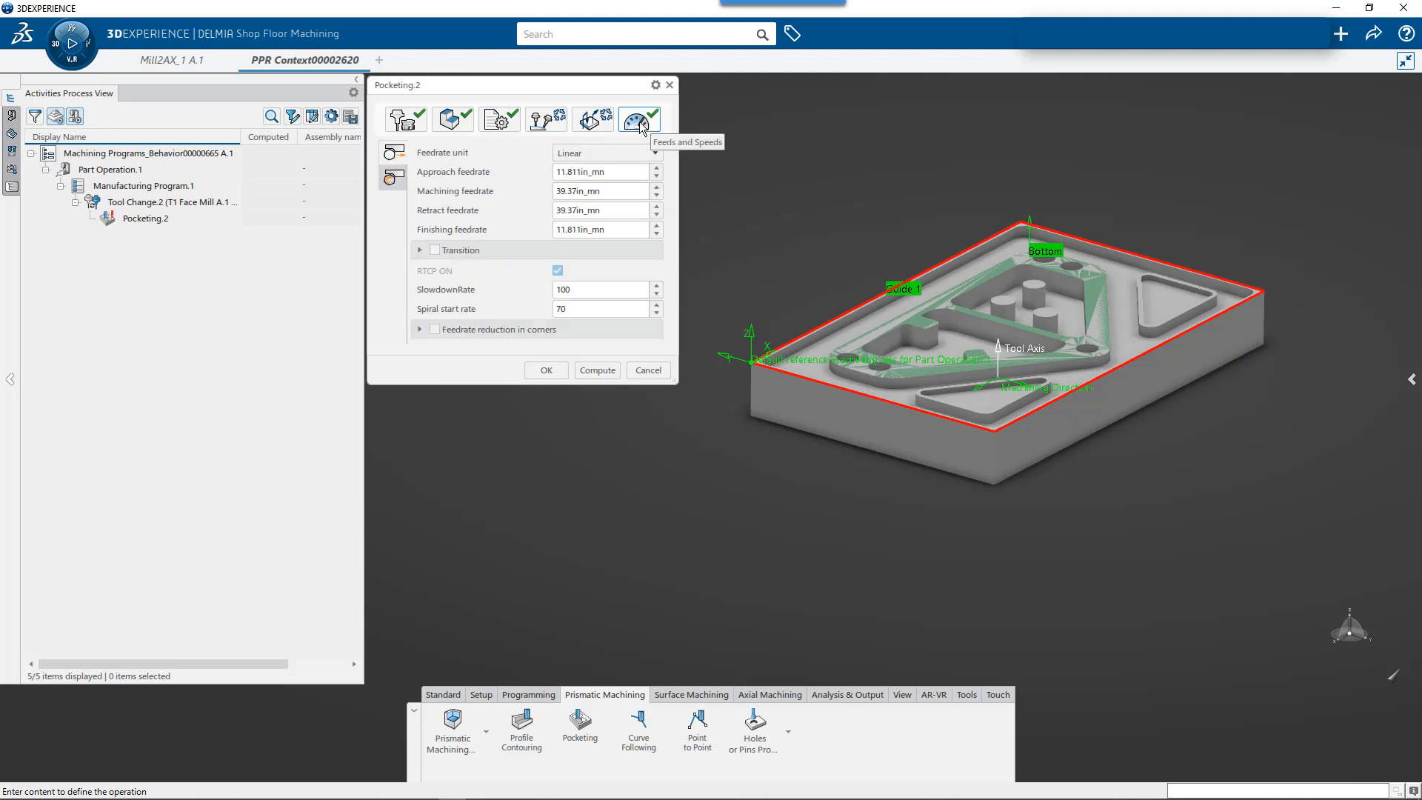
- Activate the Approach macro of the pocketing operation and set it to Horizontal horizontal axial
left_click(602, 120)
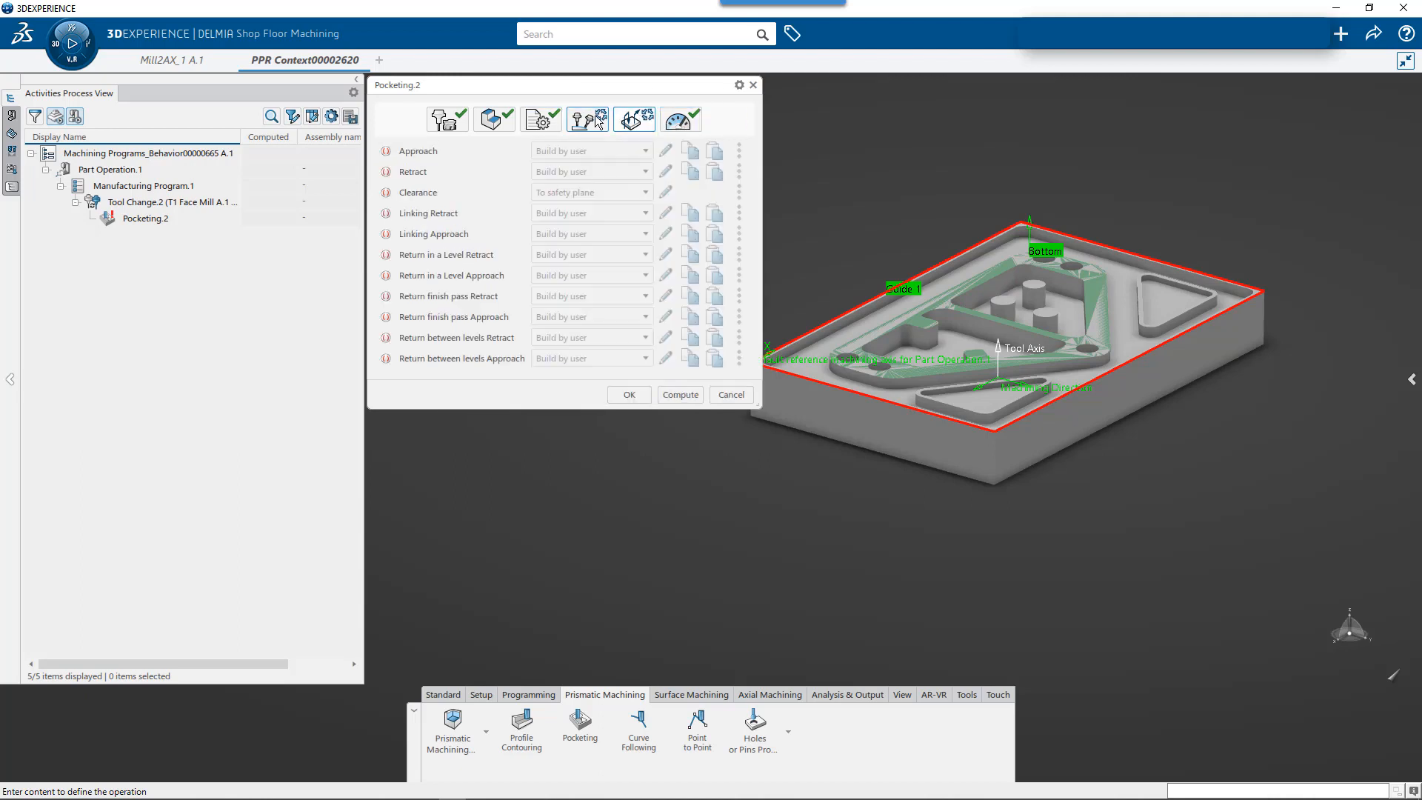
left_click(386, 152)
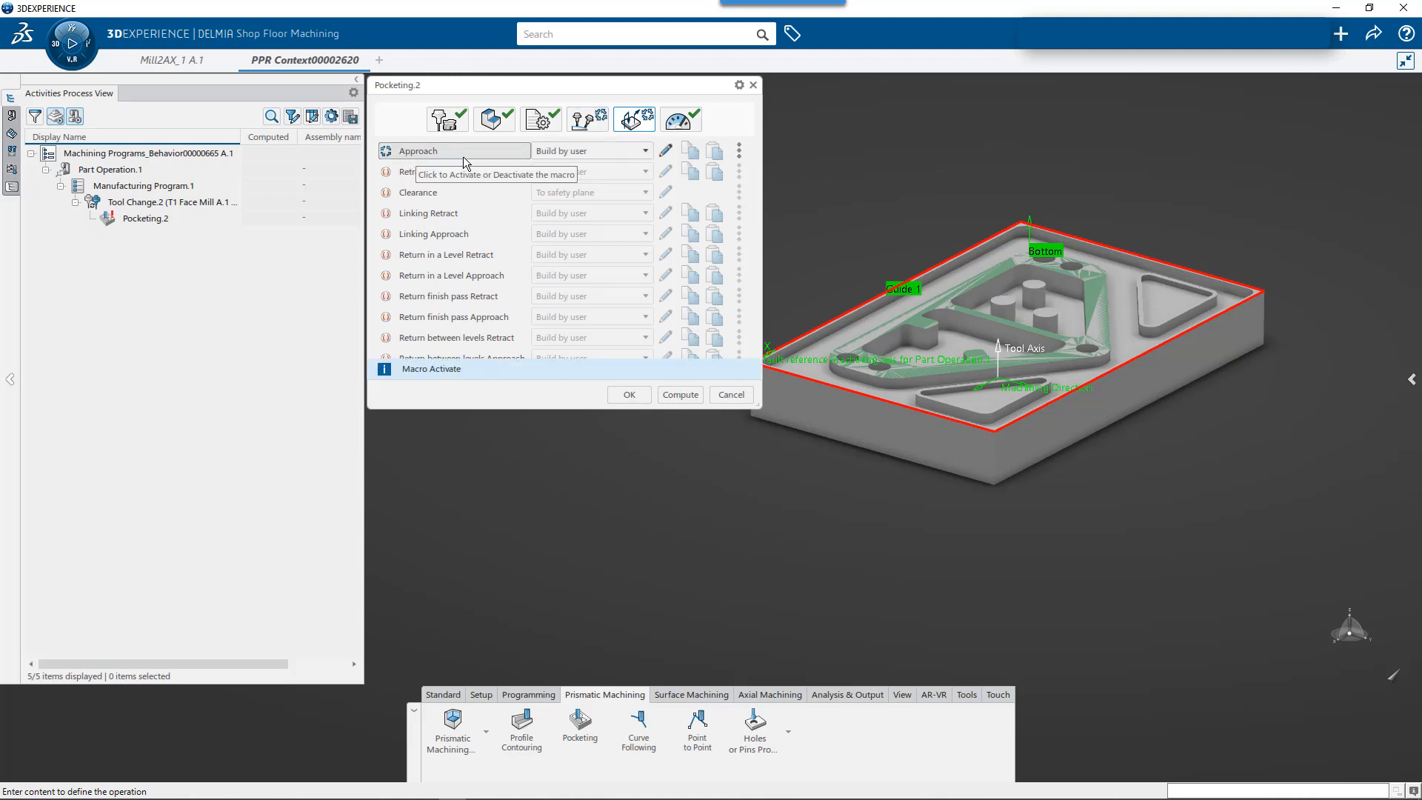
left_click(638, 153)
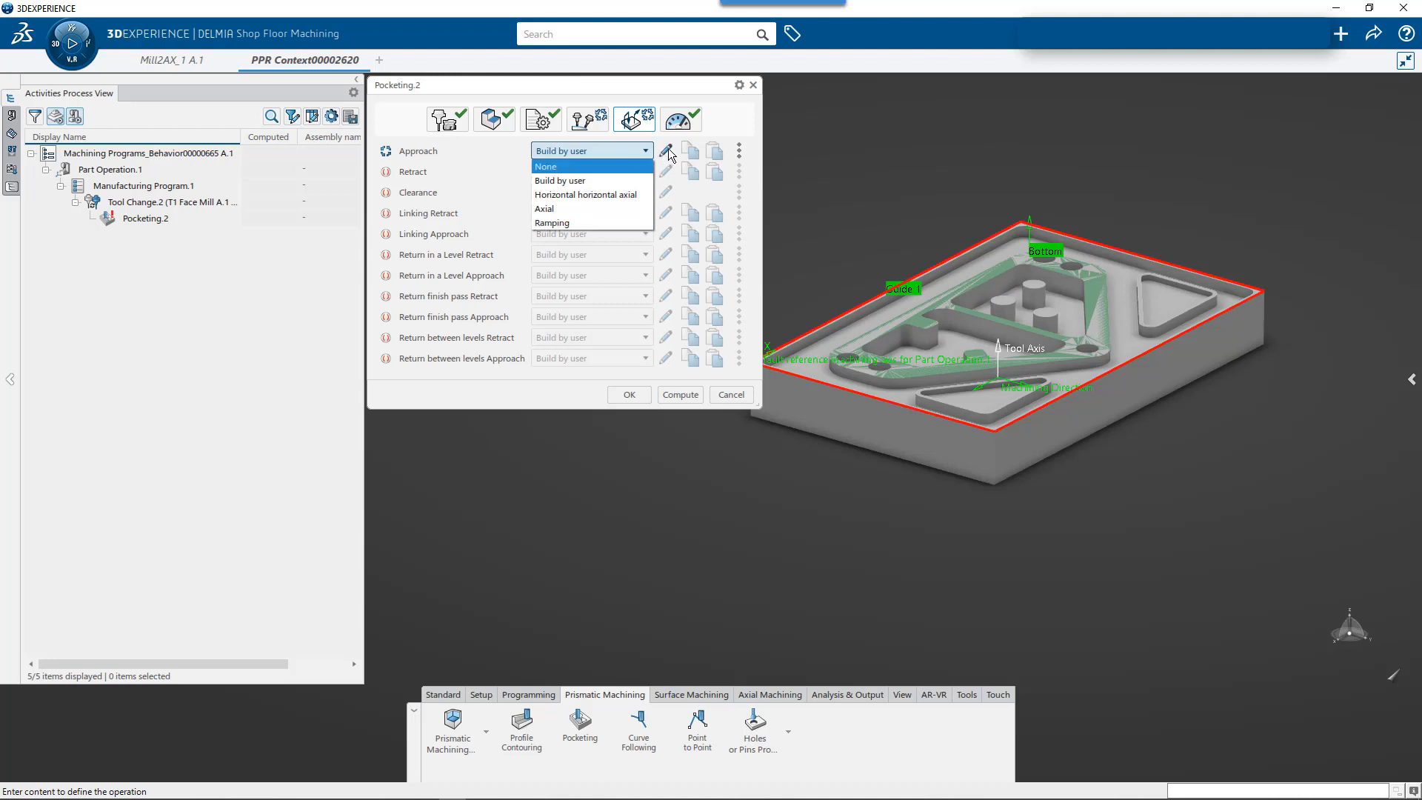
left_click(517, 153)
left_click(609, 160)
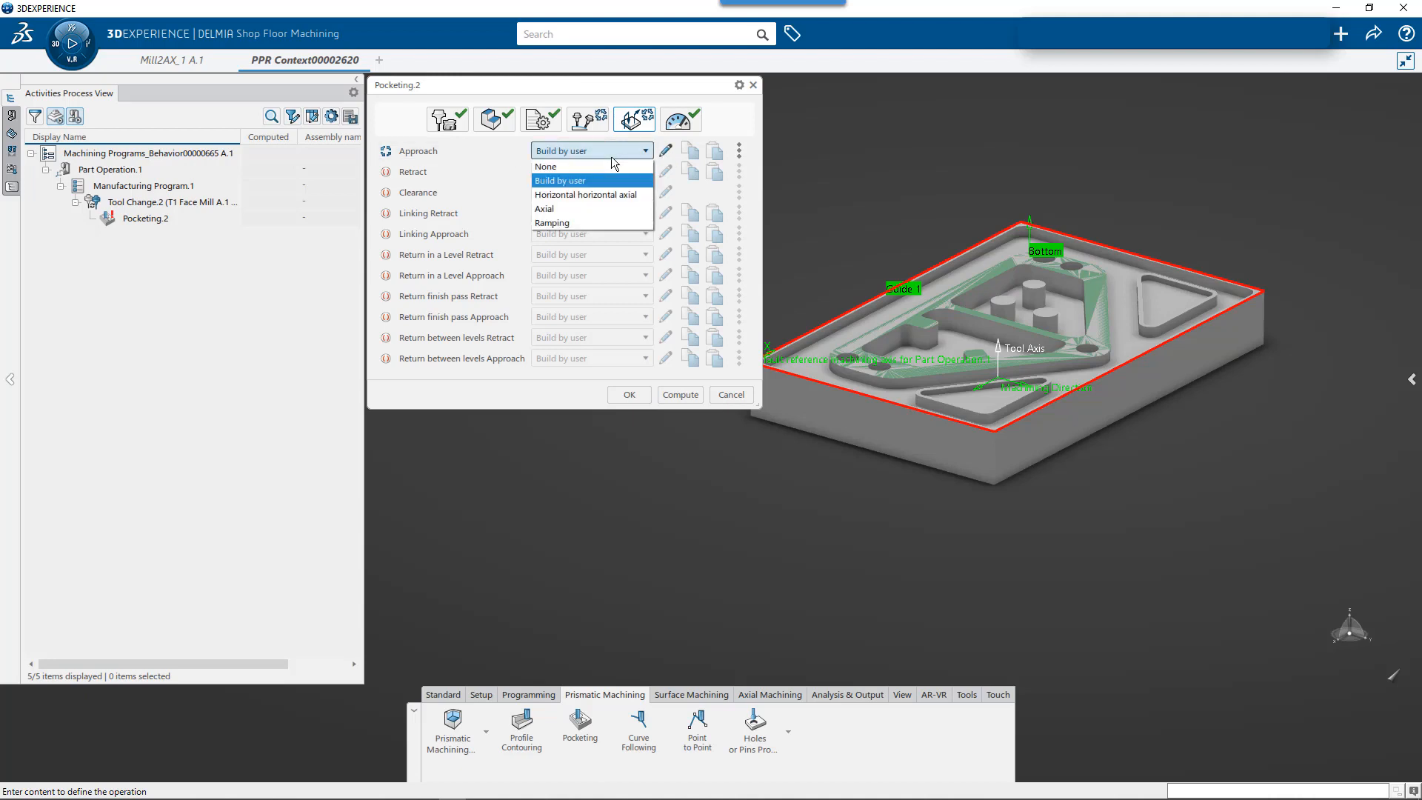
left_click(600, 198)
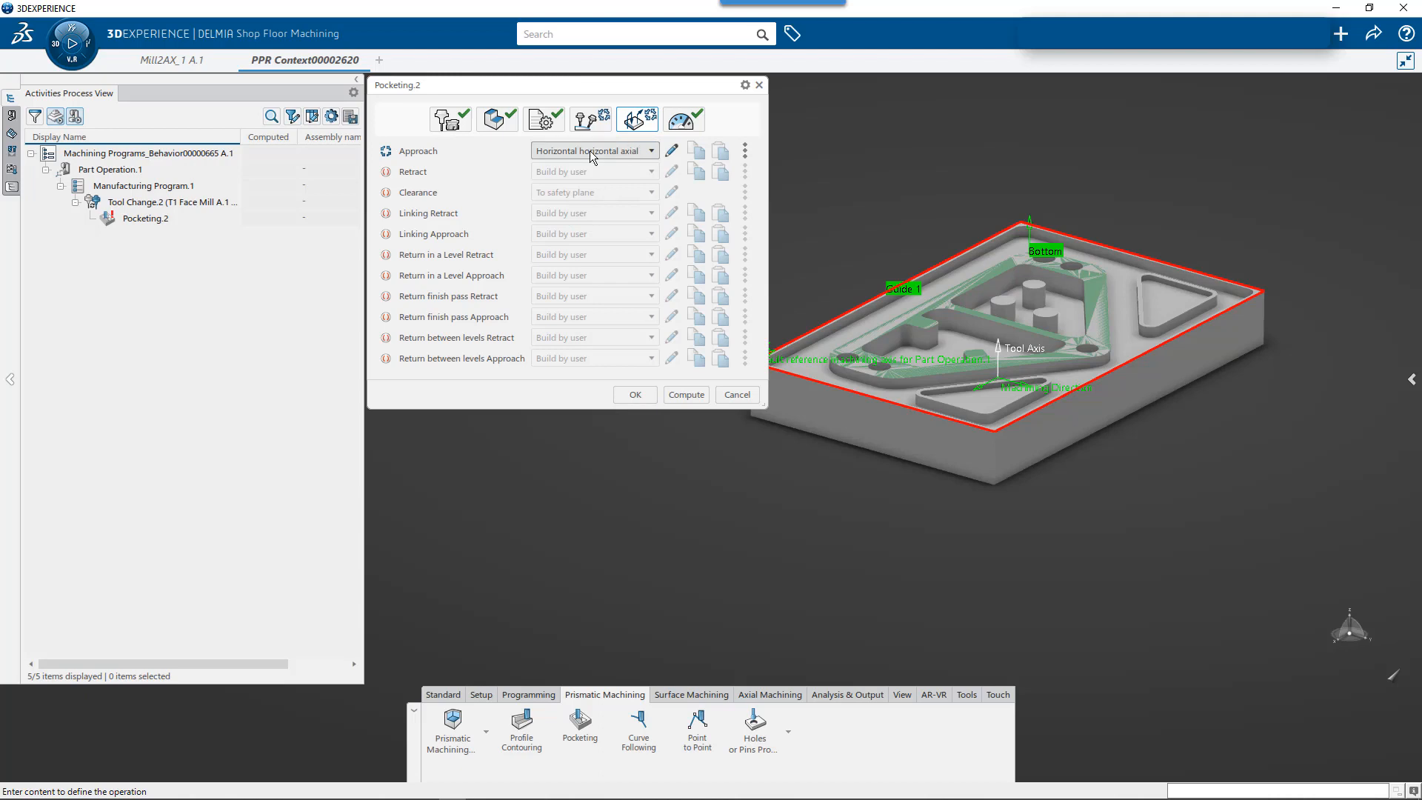
- Activate the Retract macro, set it to Horizontal horizontal axial, and accept the pocketing operation
left_click(548, 171)
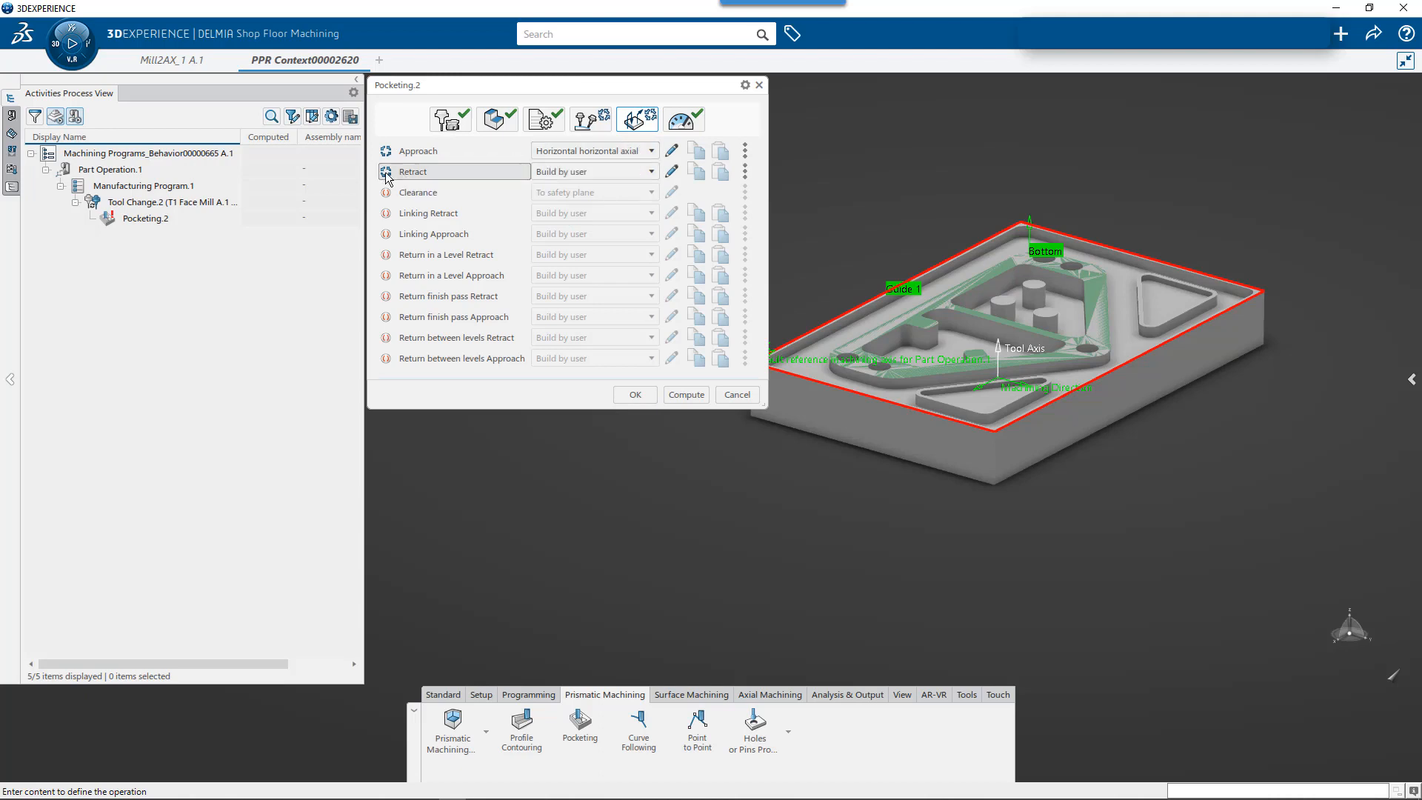
left_click(581, 173)
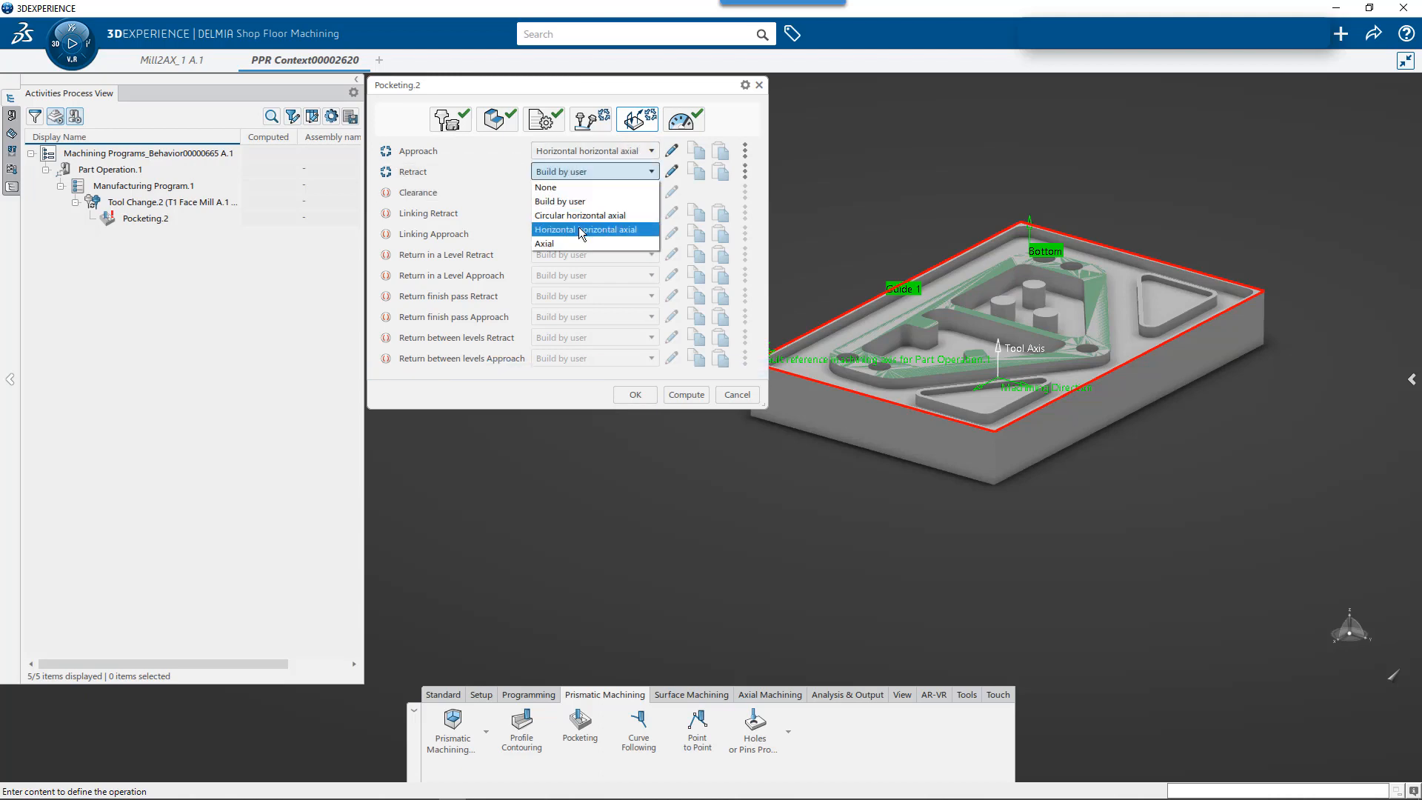
left_click(580, 229)
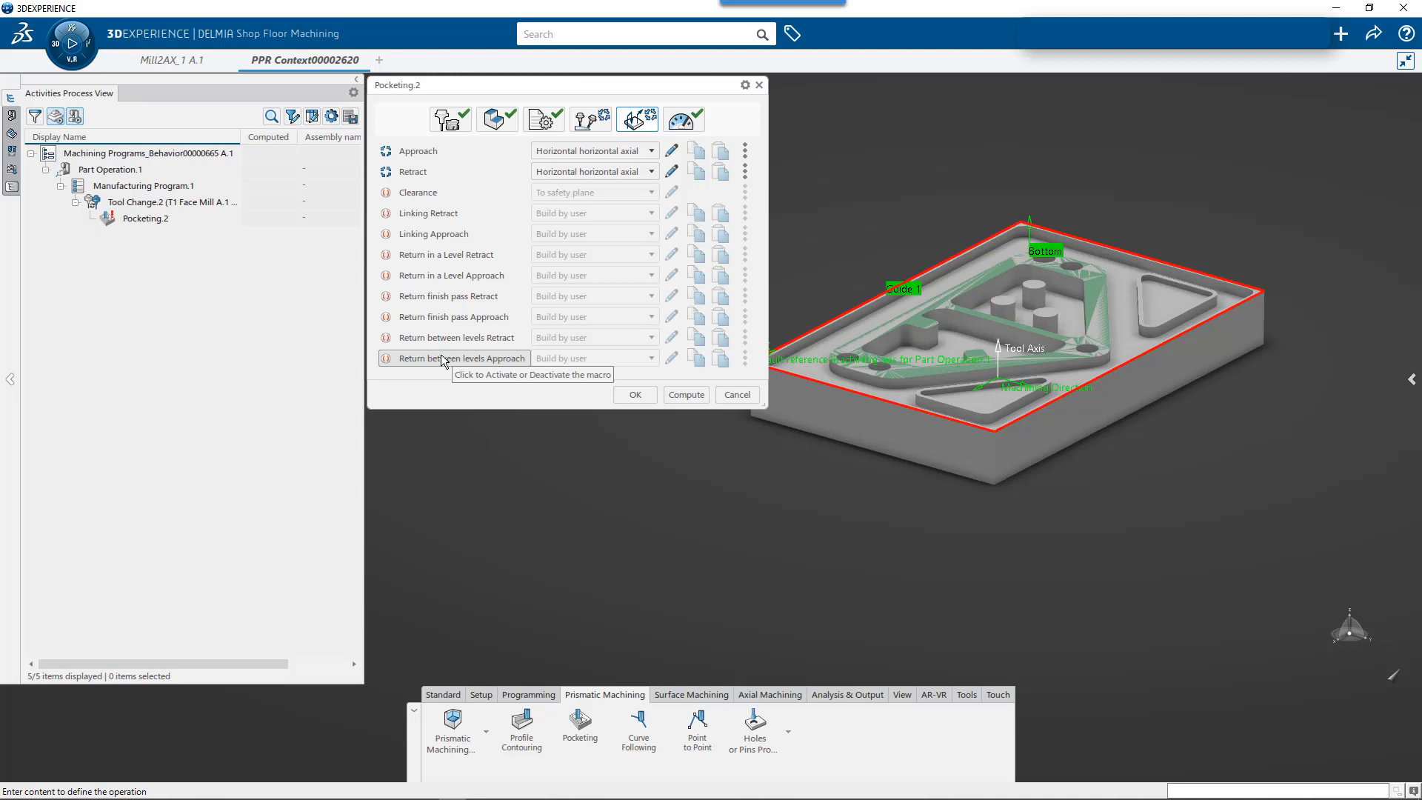
left_click(640, 400)
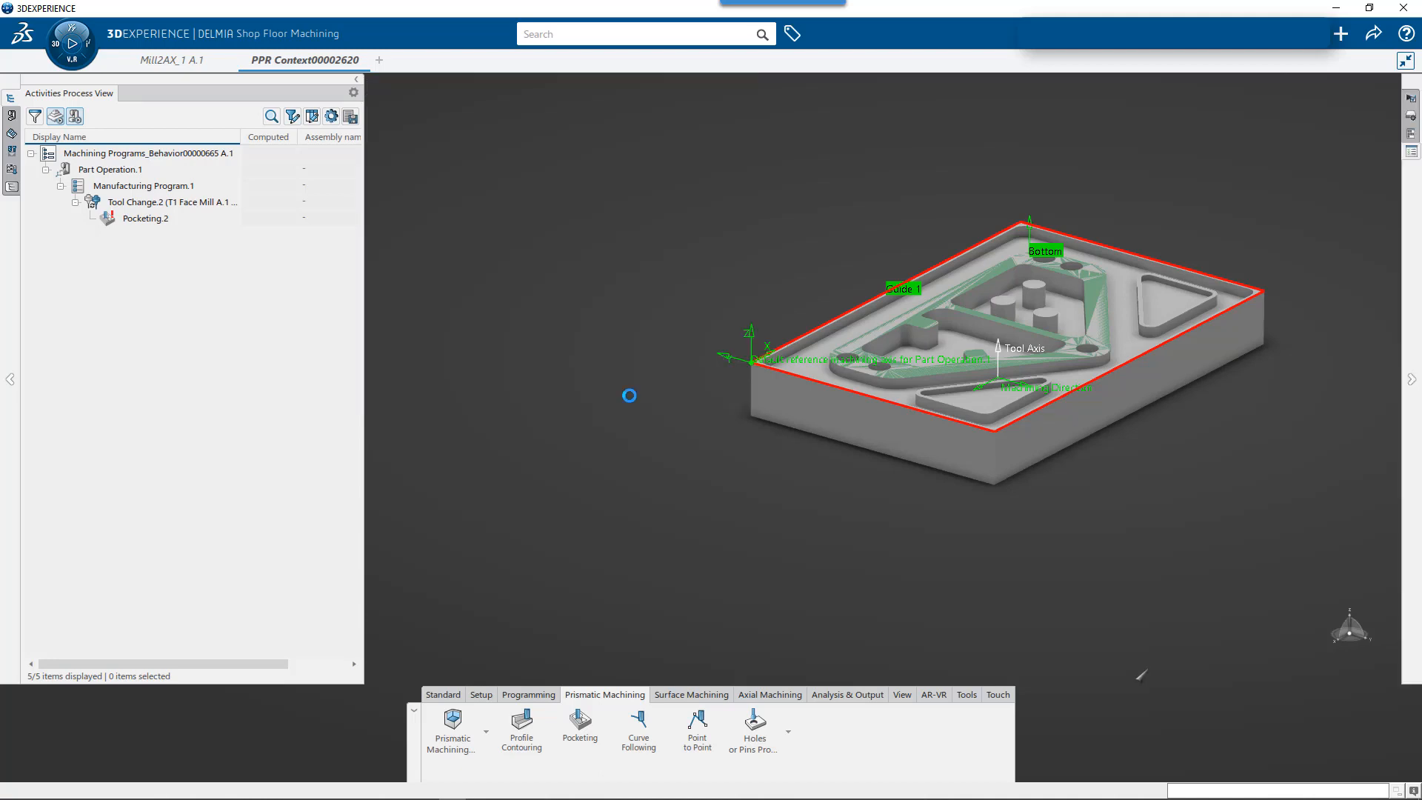
- Compute the tool path of the Pocketing.2 operation and check it over the whole part
left_click(171, 220)
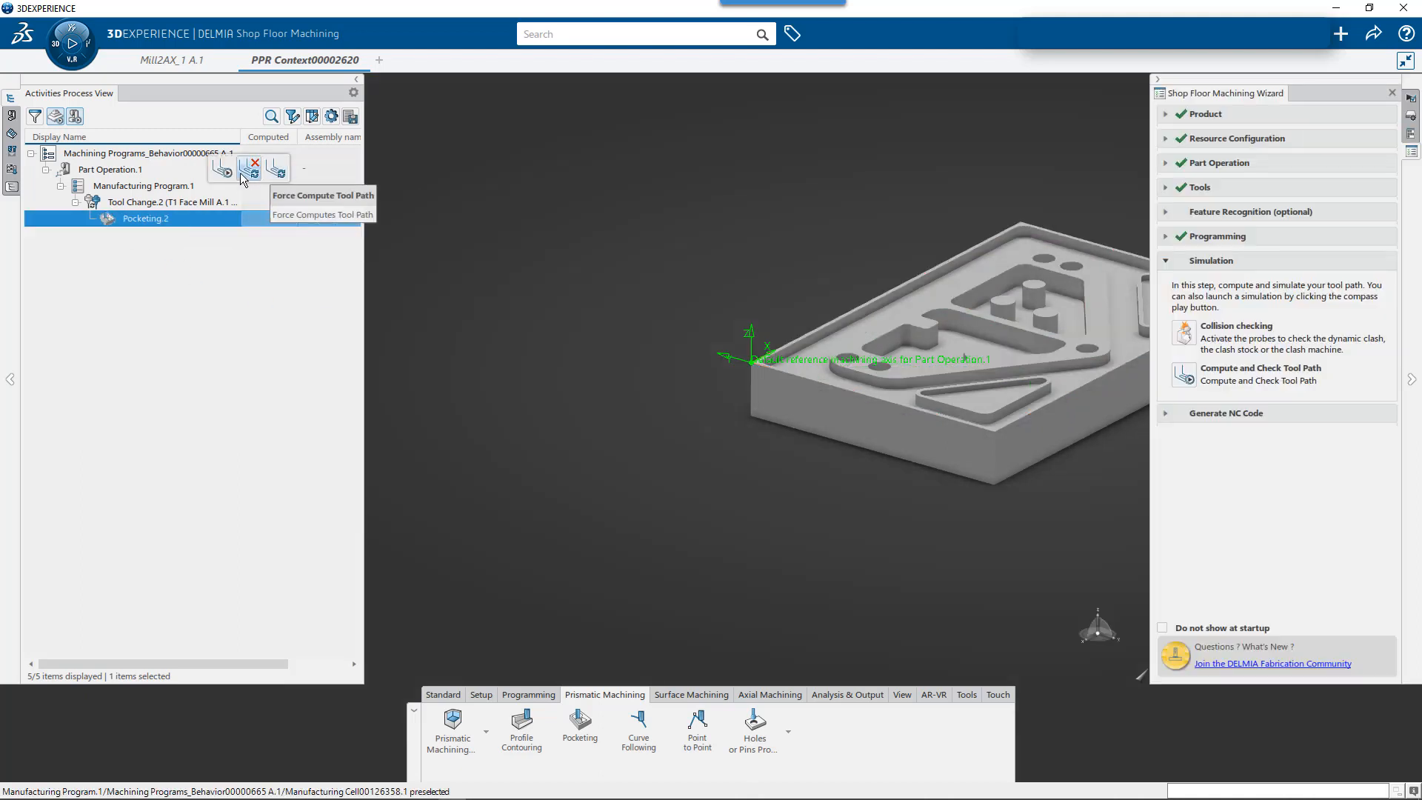
left_click(275, 170)
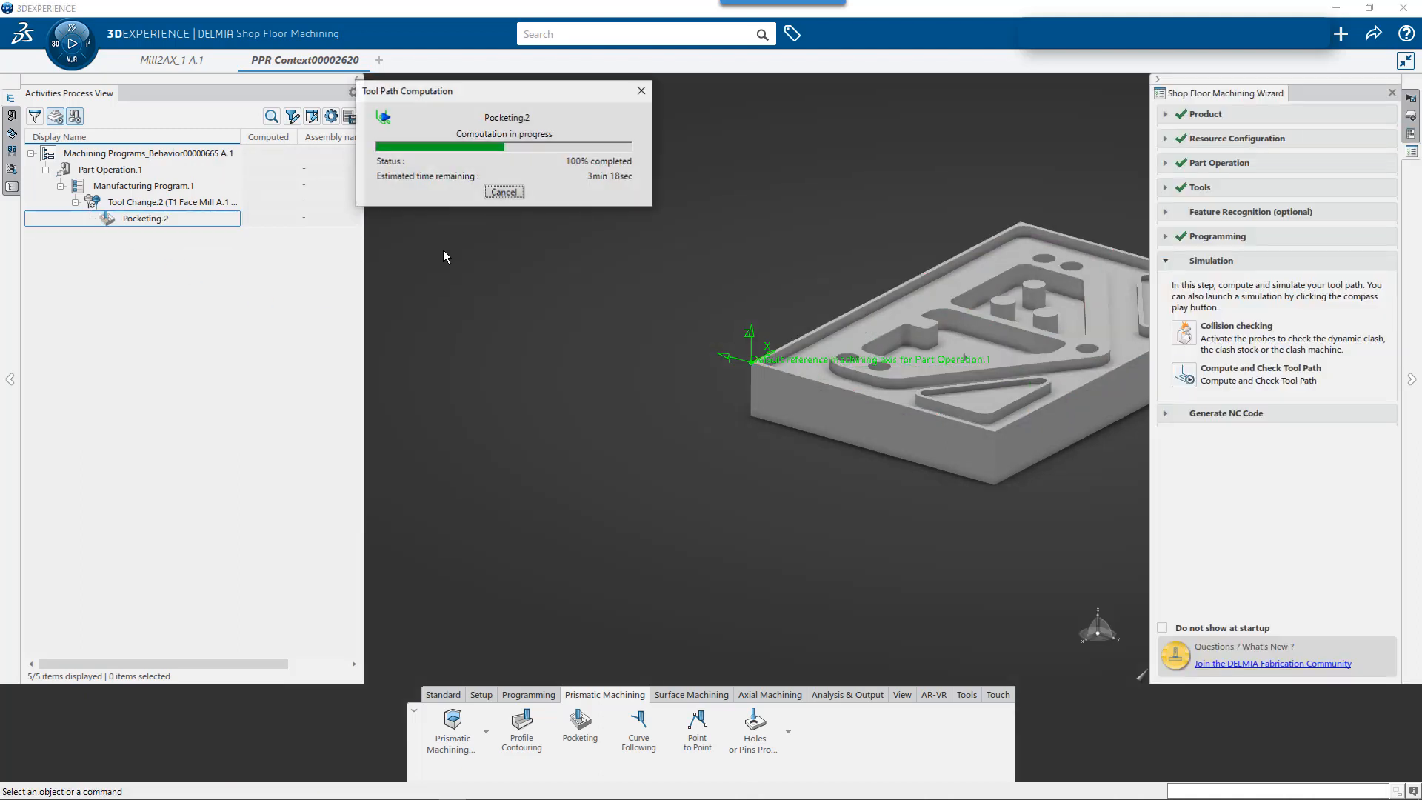
left_click(185, 221)
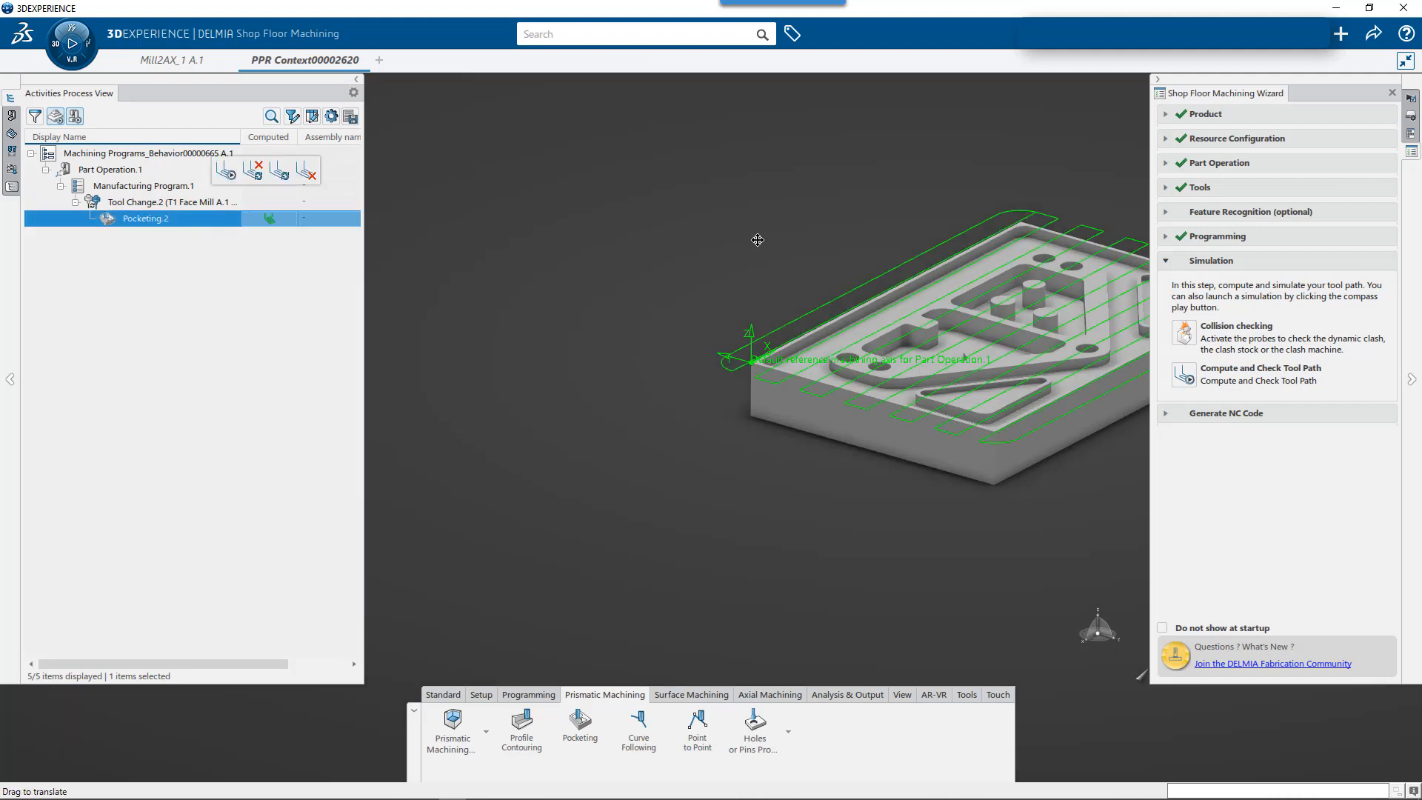
middle_click_drag(756, 238, 597, 261)
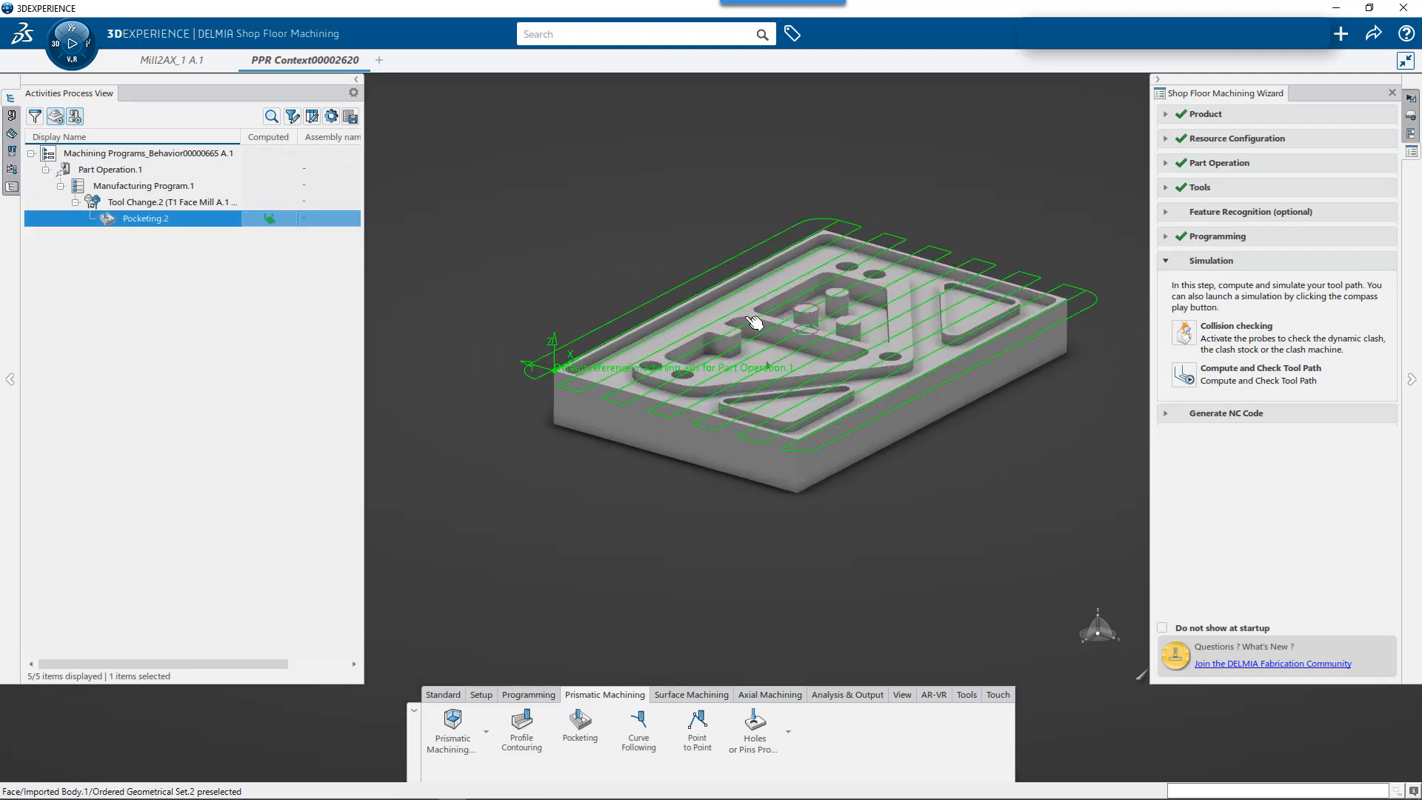
- Review the machining display options in the App Options and where their display is toggled
left_click(1410, 134)
left_click(1411, 117)
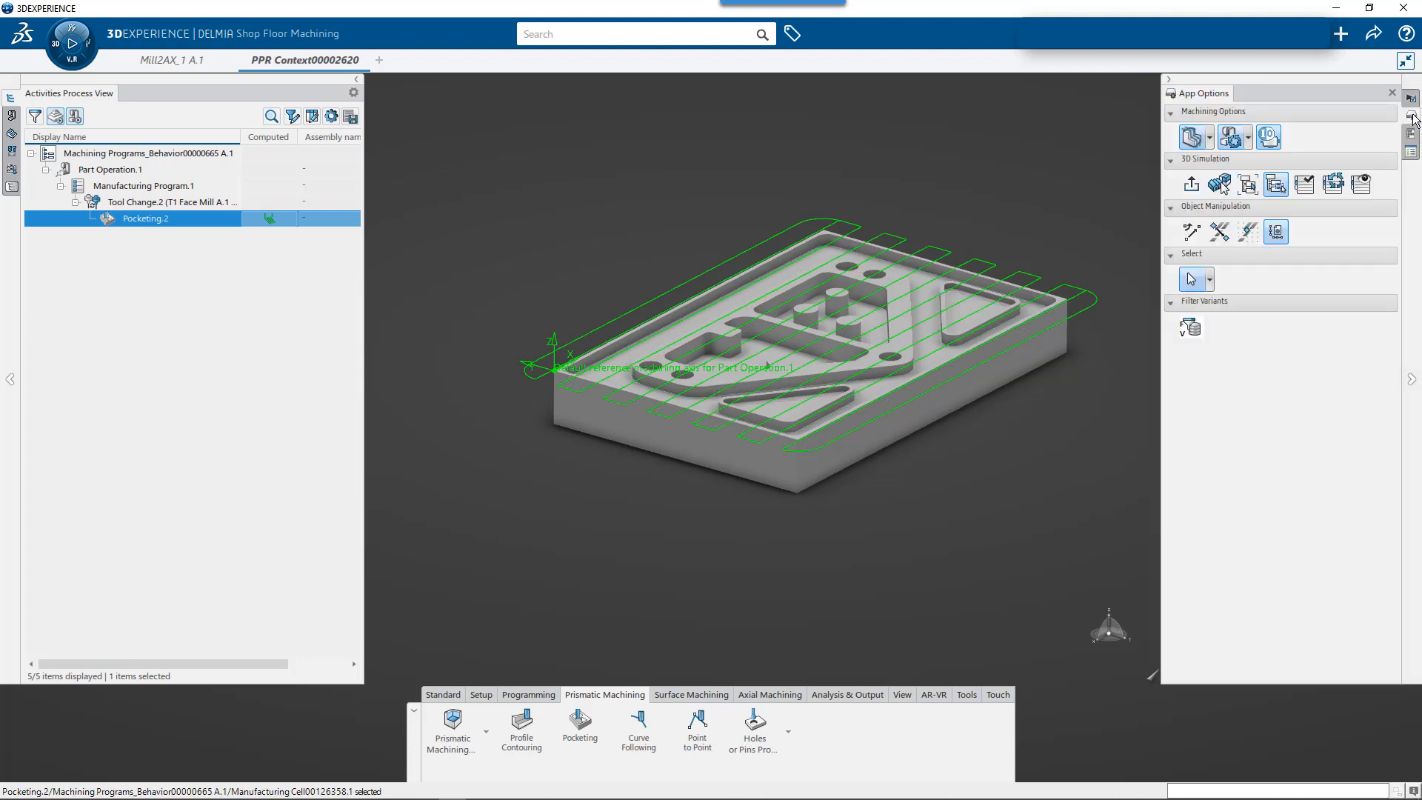
left_click(1209, 139)
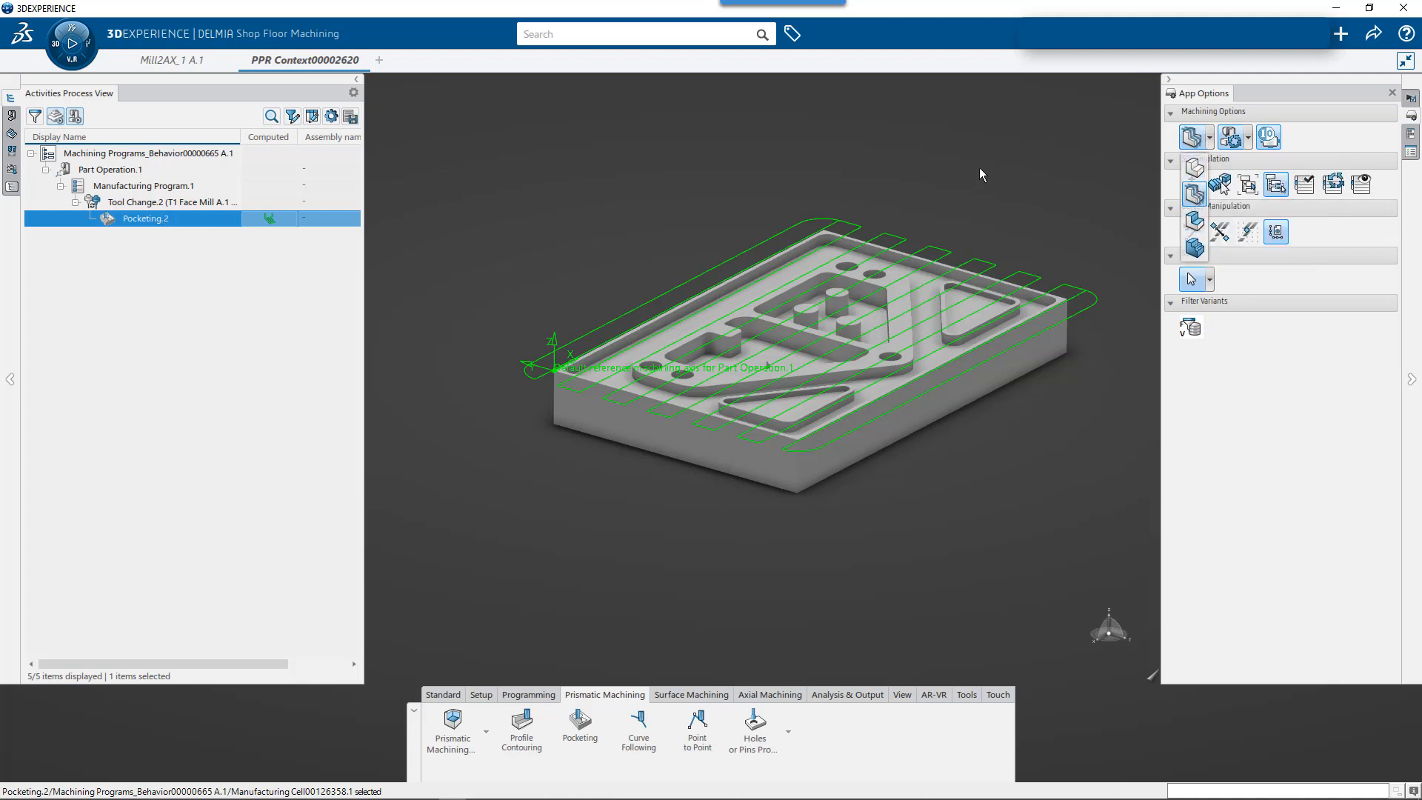
left_click(1195, 194)
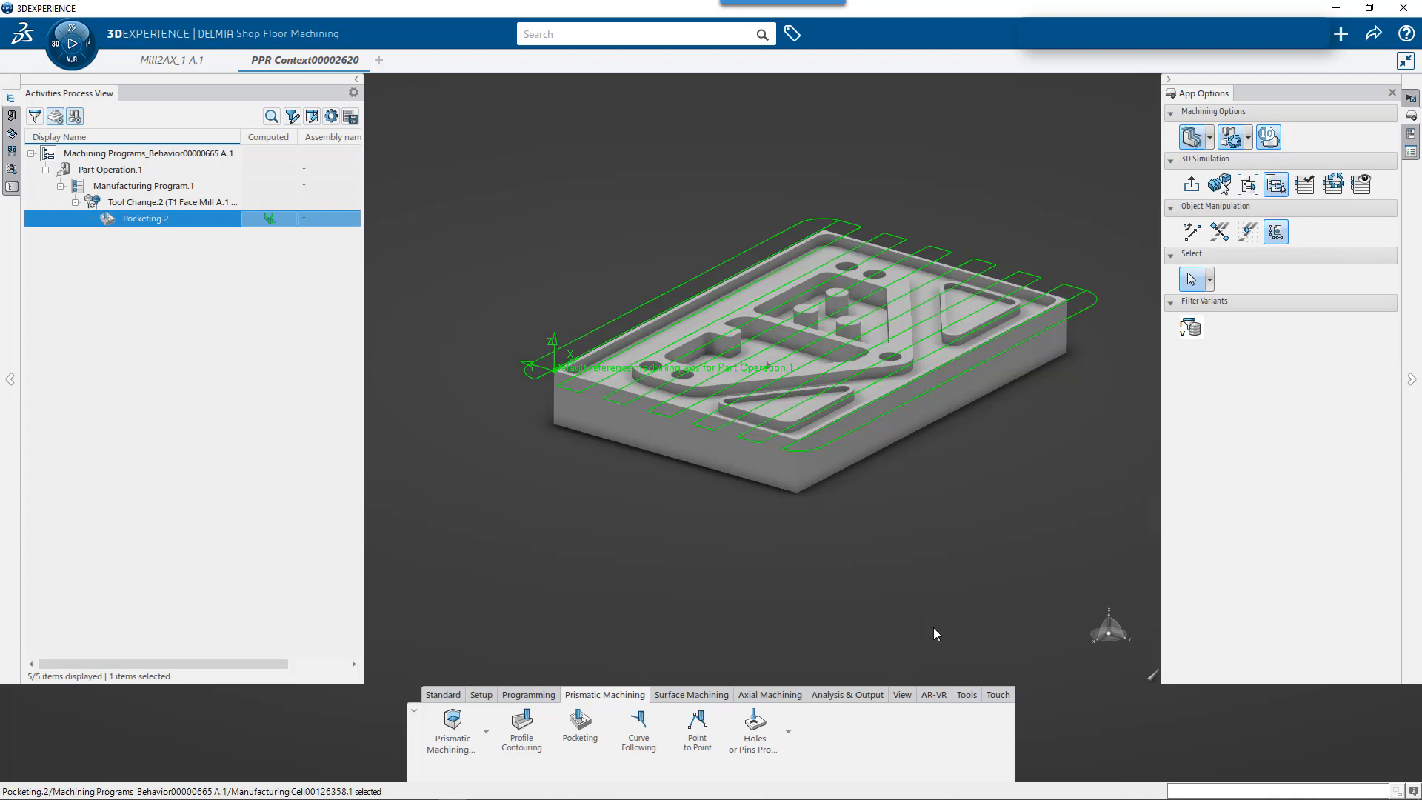
left_click(965, 695)
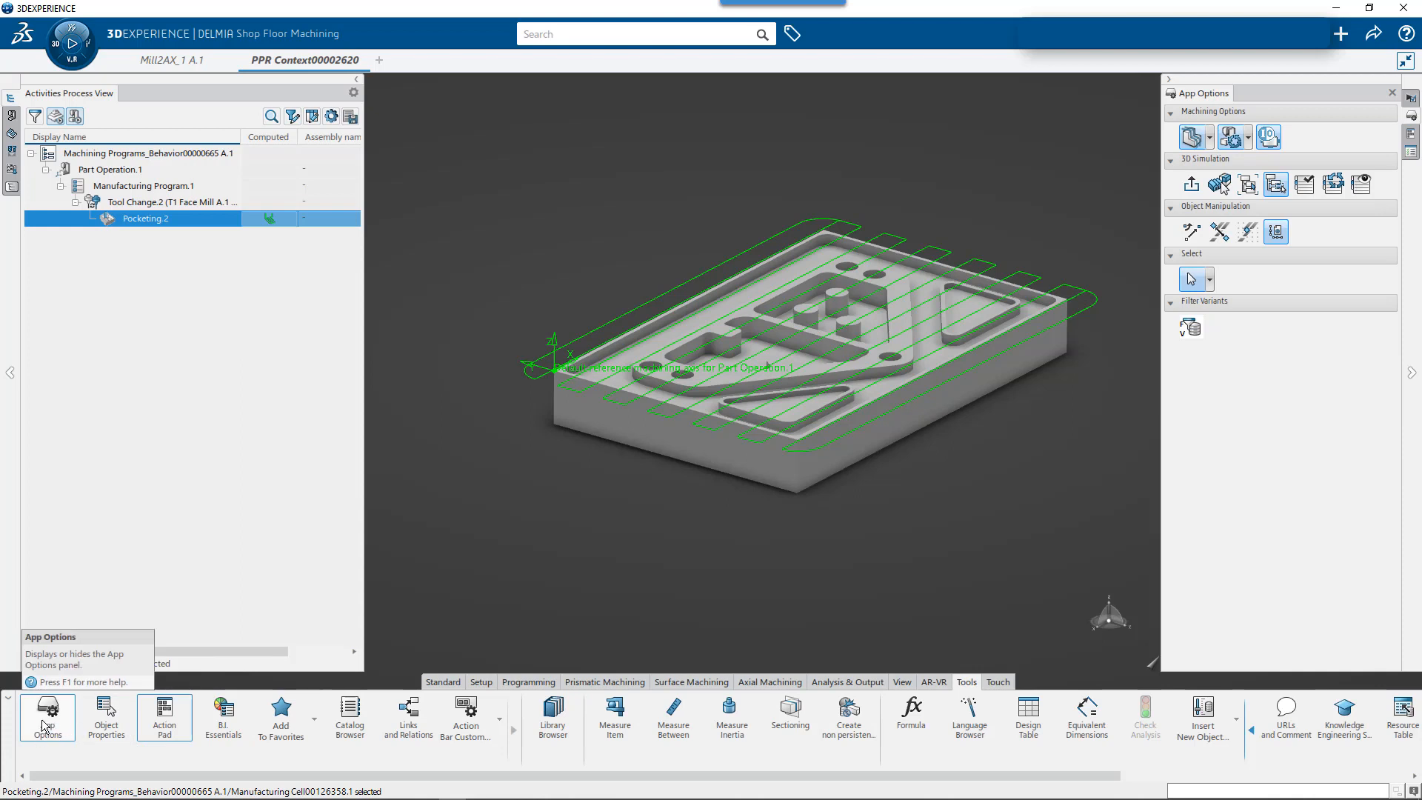
left_click(587, 685)
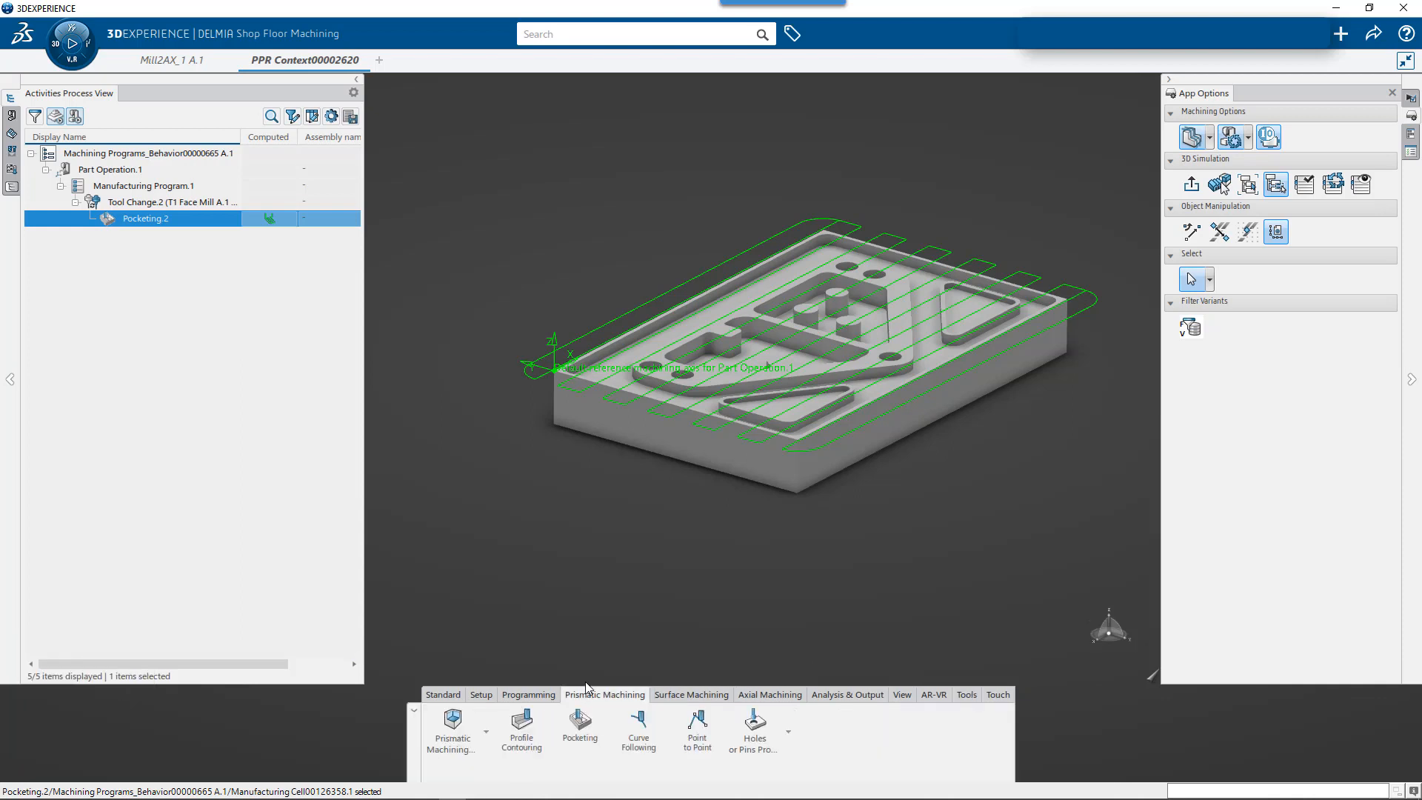
left_click(1412, 136)
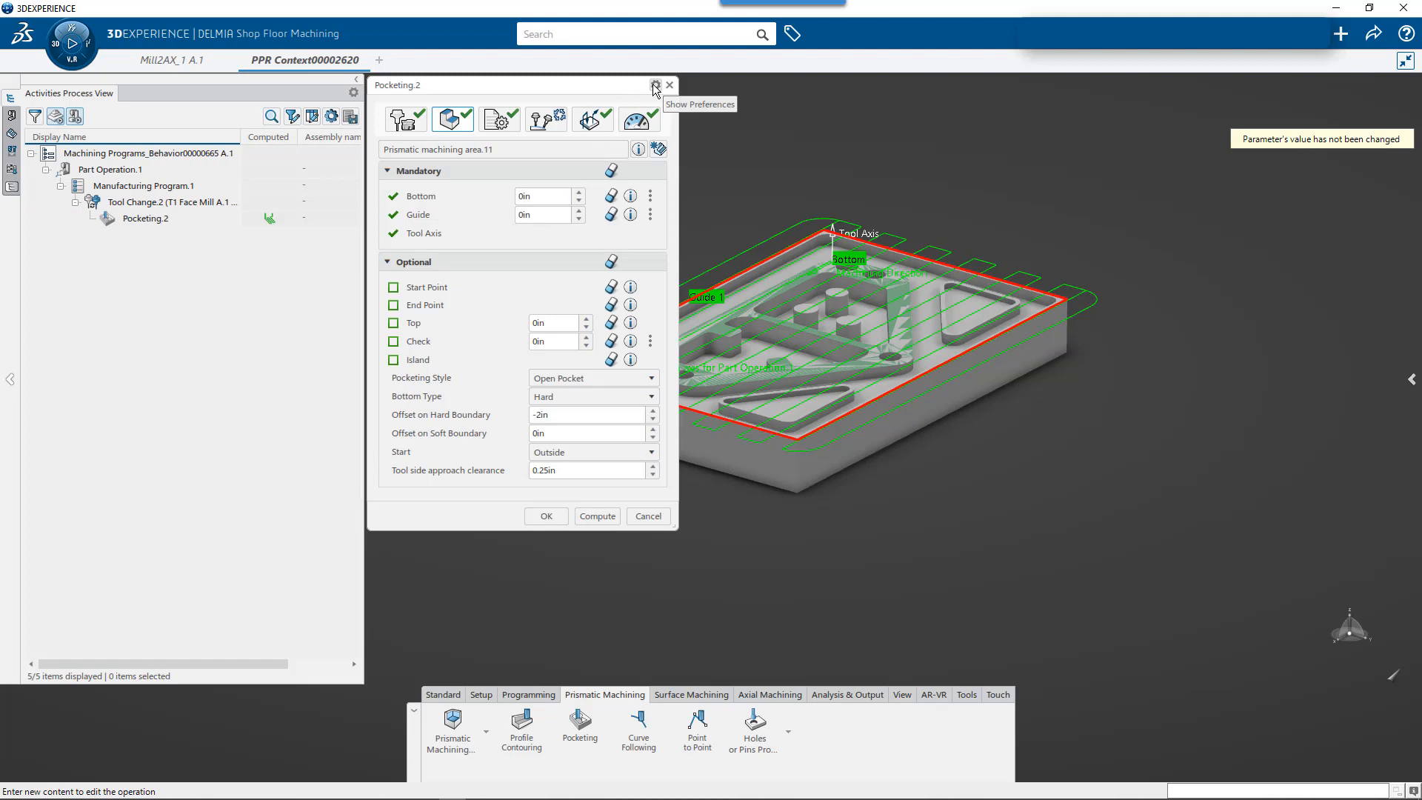
- Rename the Pocketing.2 operation as Face Mill and accept the change
left_click(654, 85)
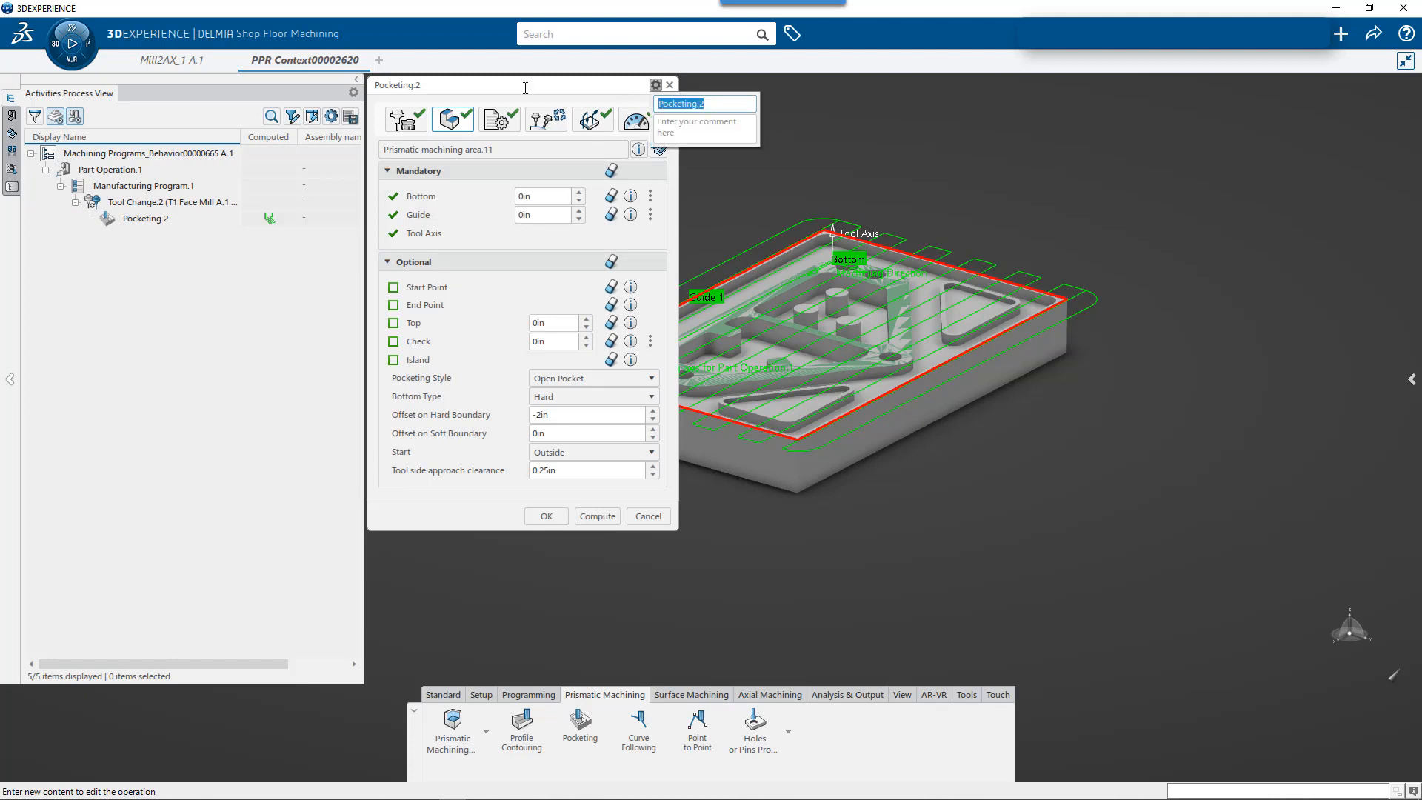
type("Face Mill")
left_click(546, 515)
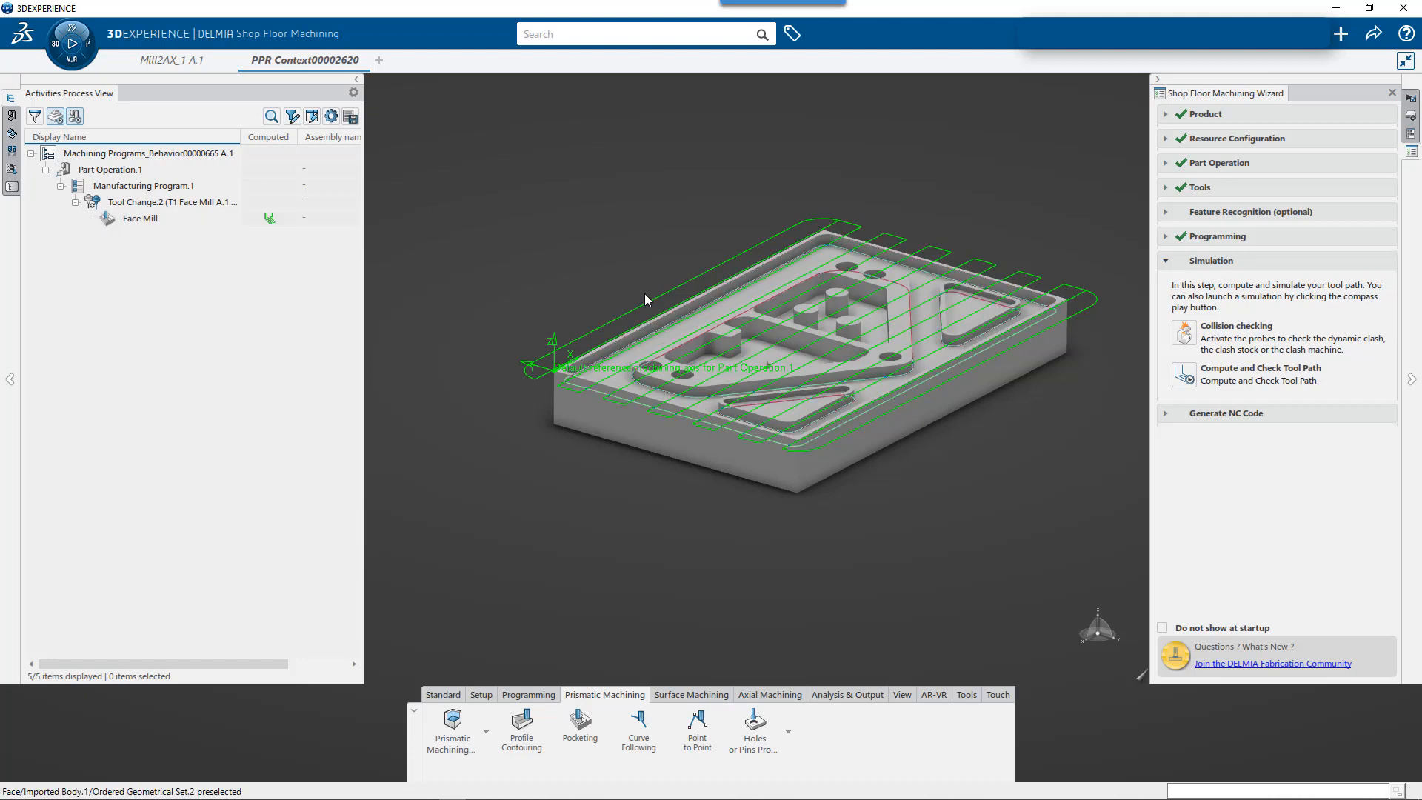
left_click(133, 186)
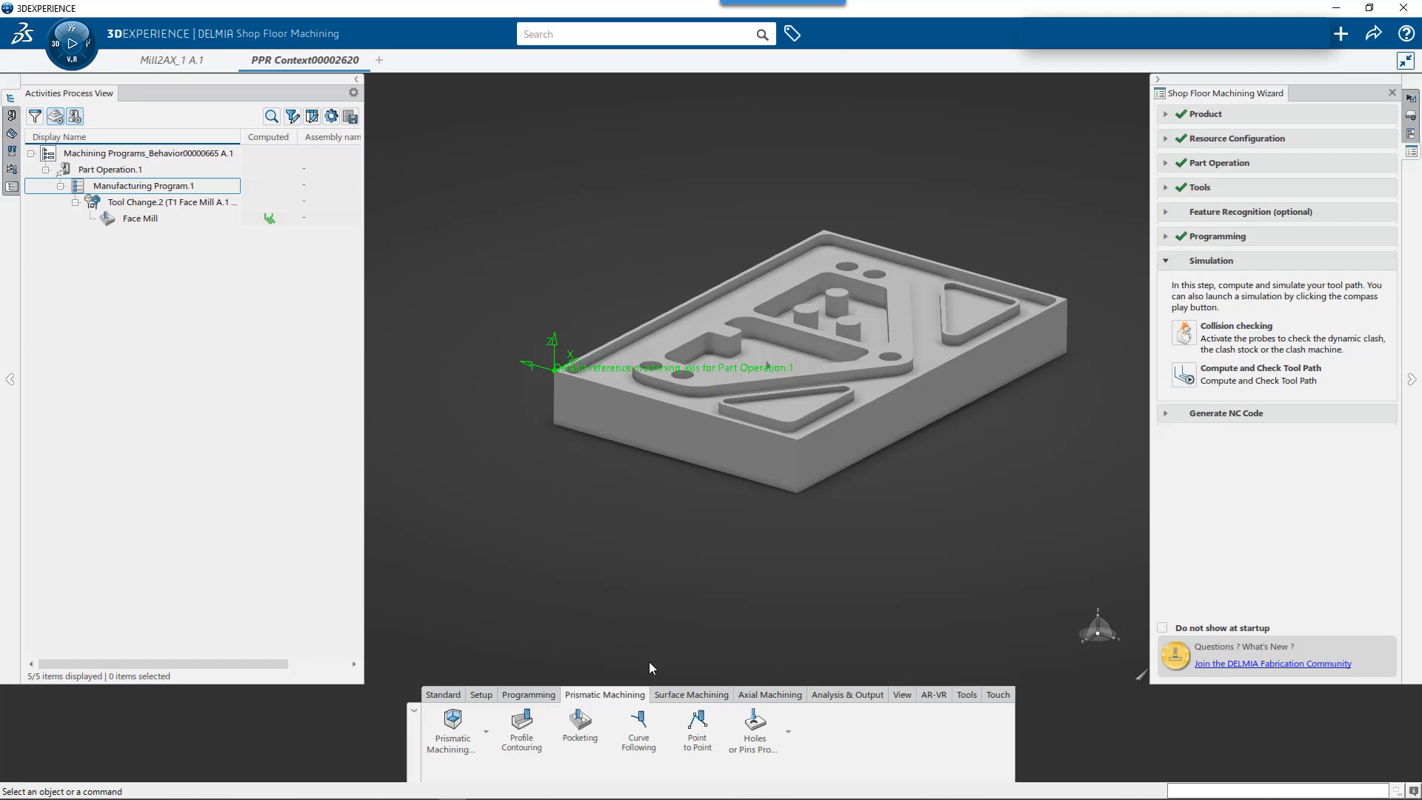
left_click(586, 736)
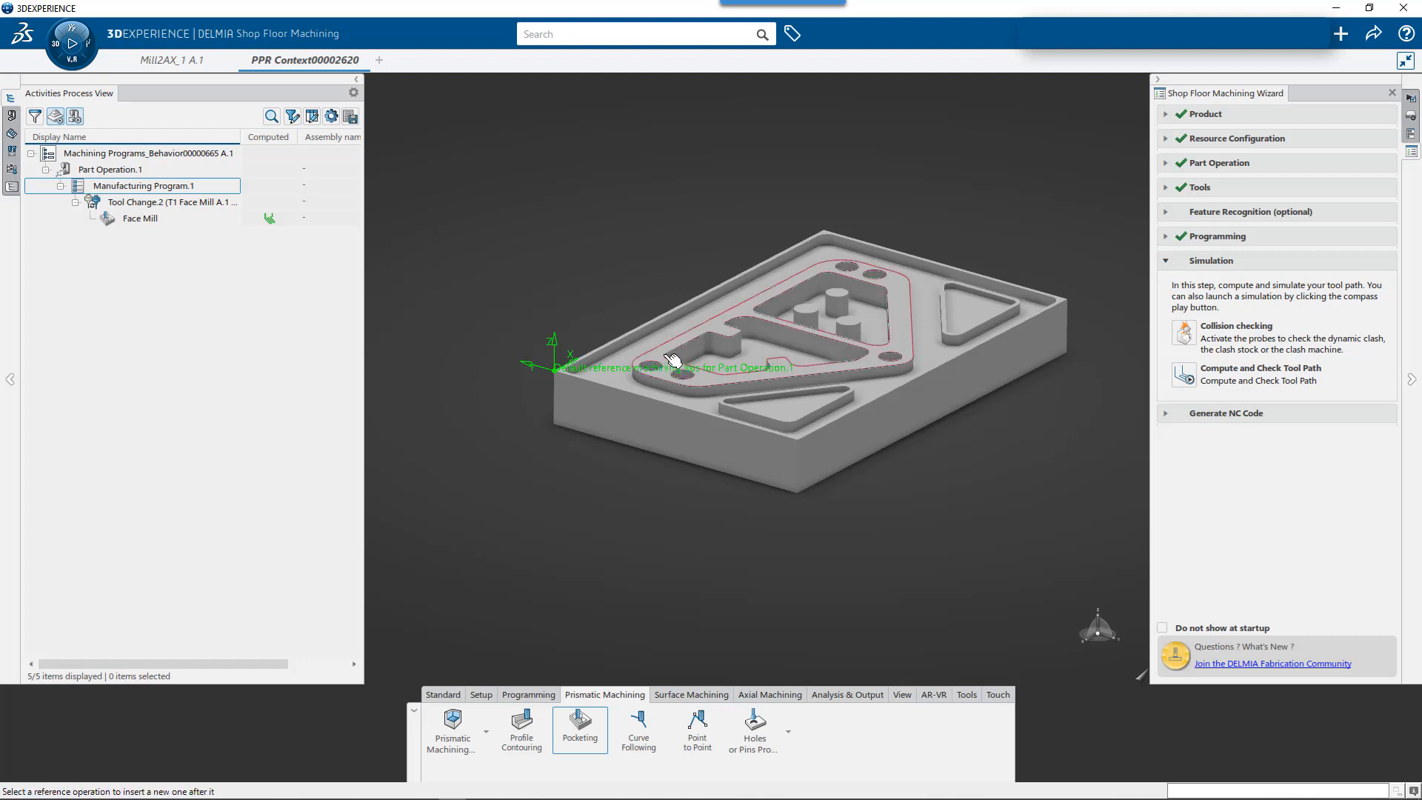
left_click(188, 191)
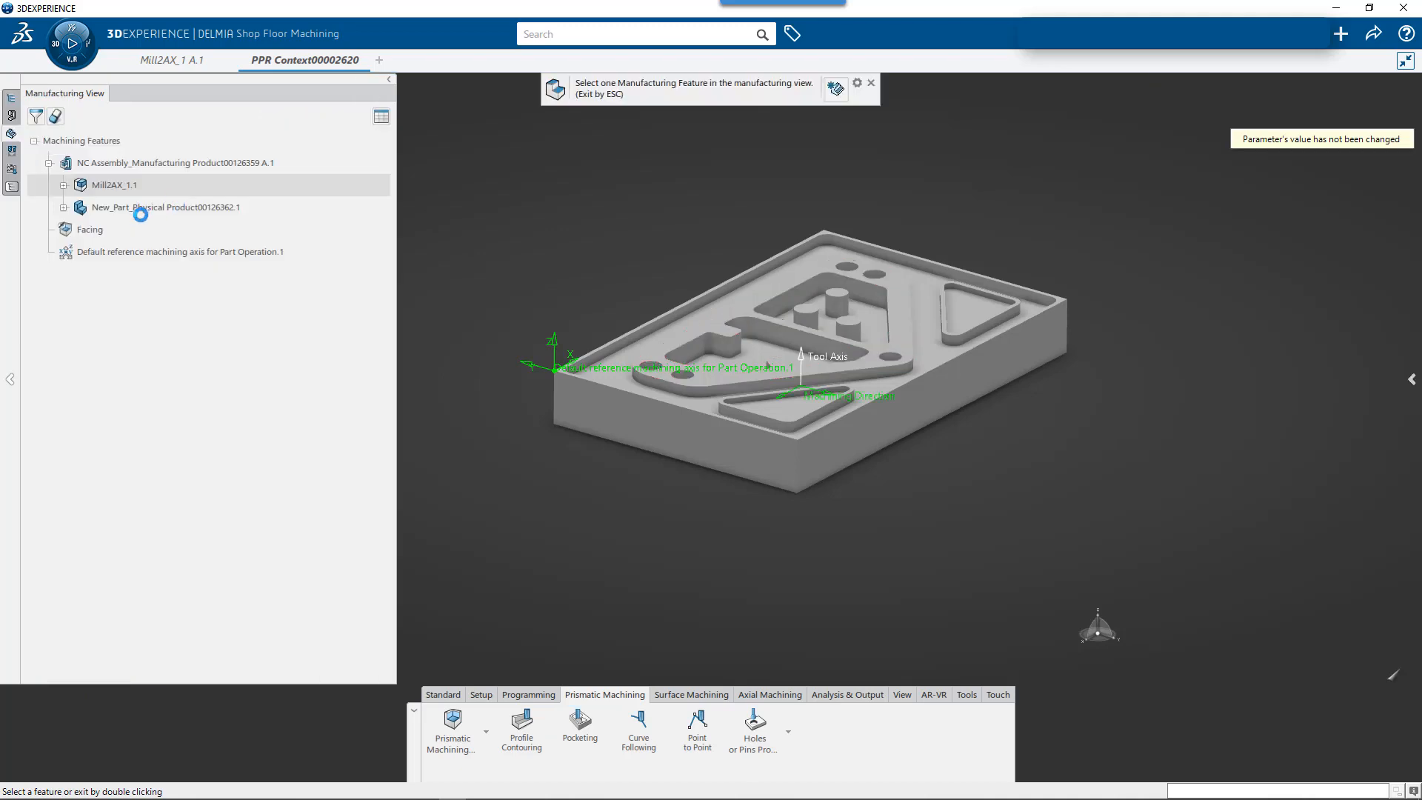
left_click(872, 86)
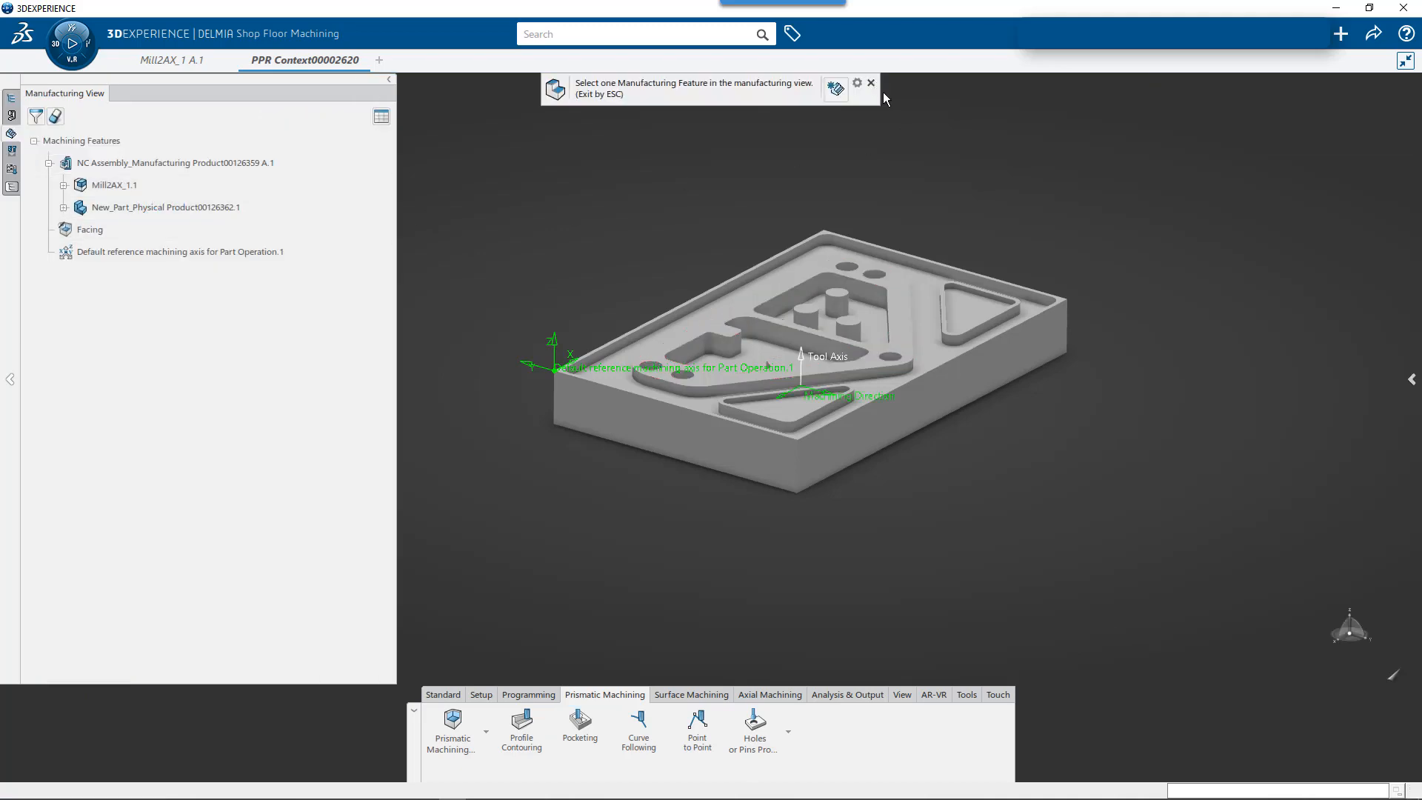
left_click(648, 515)
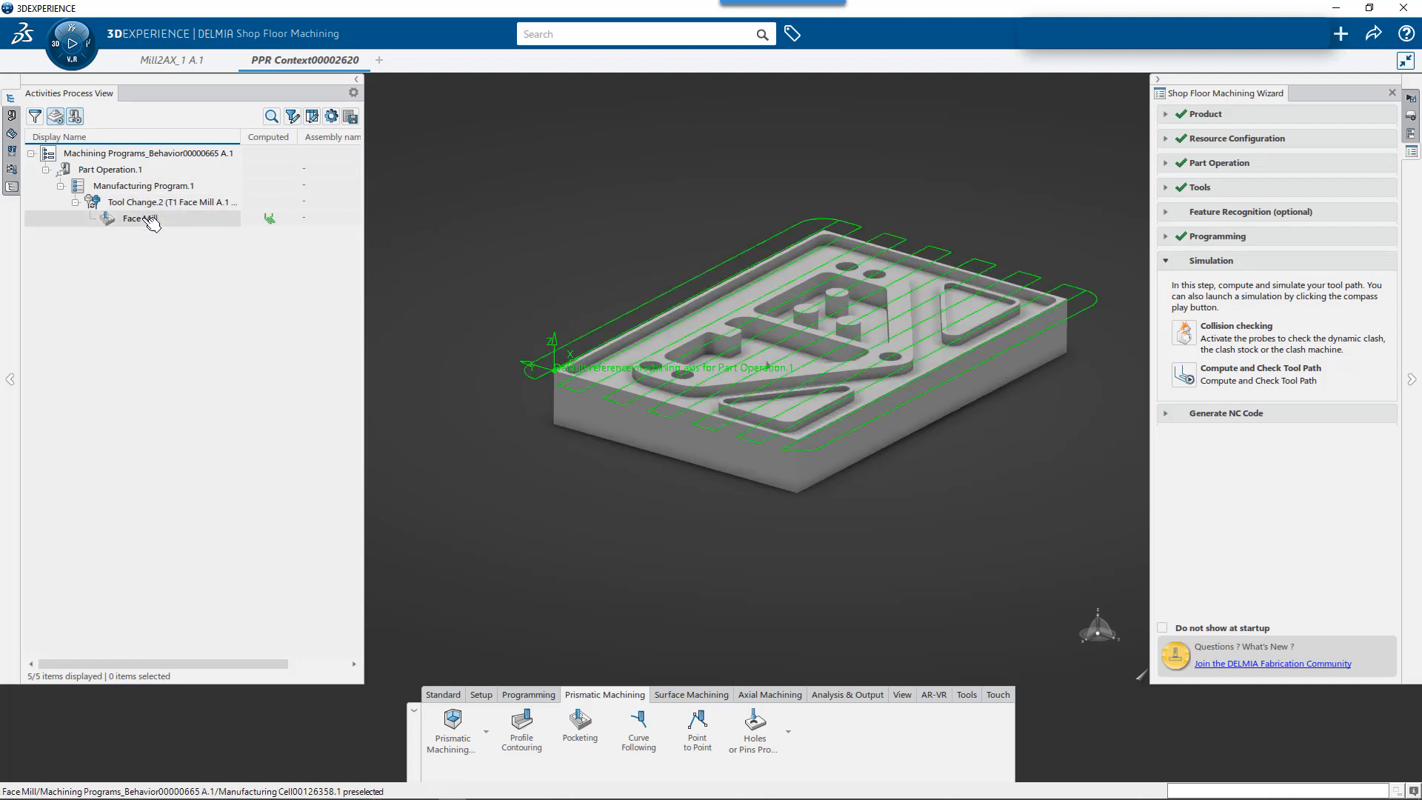
left_click(168, 219)
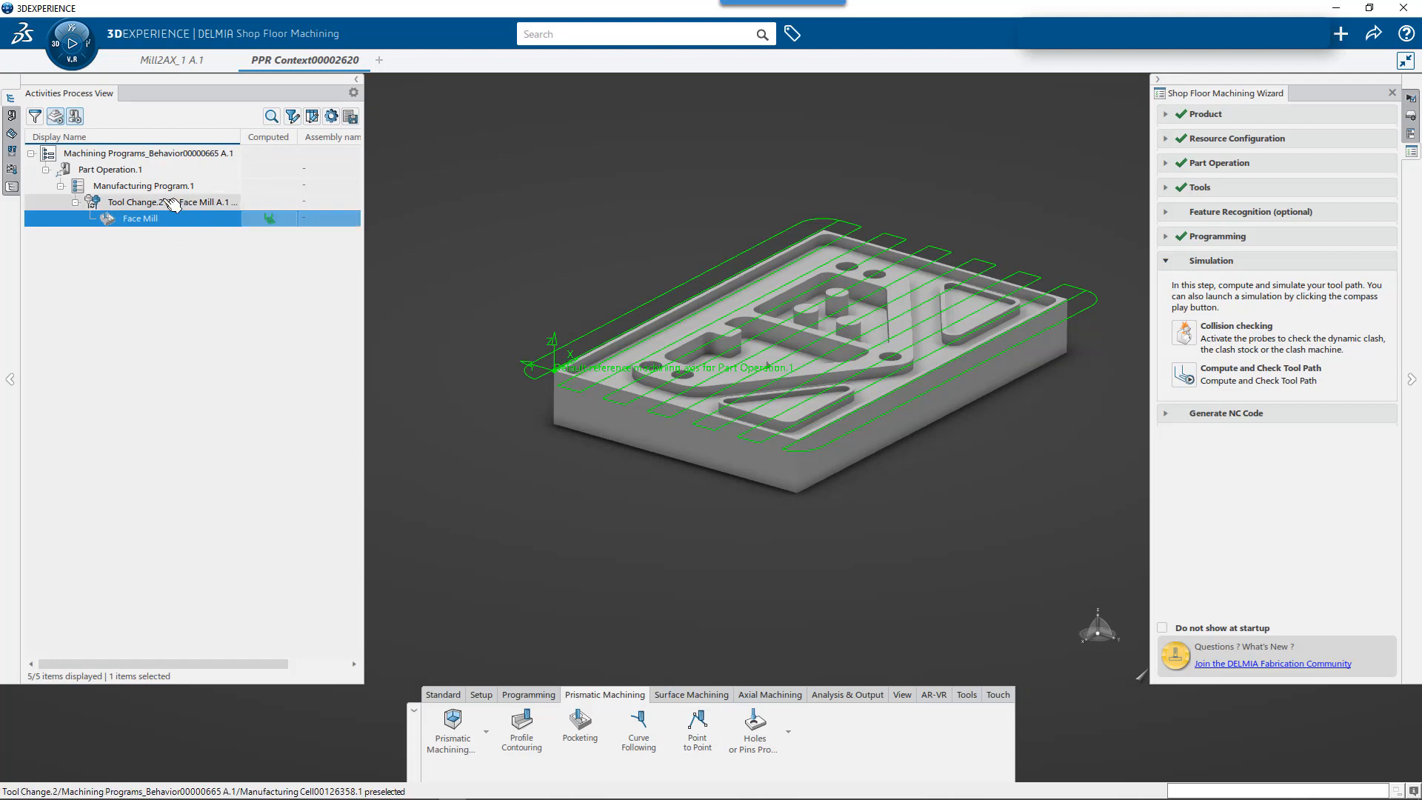
left_click(600, 279)
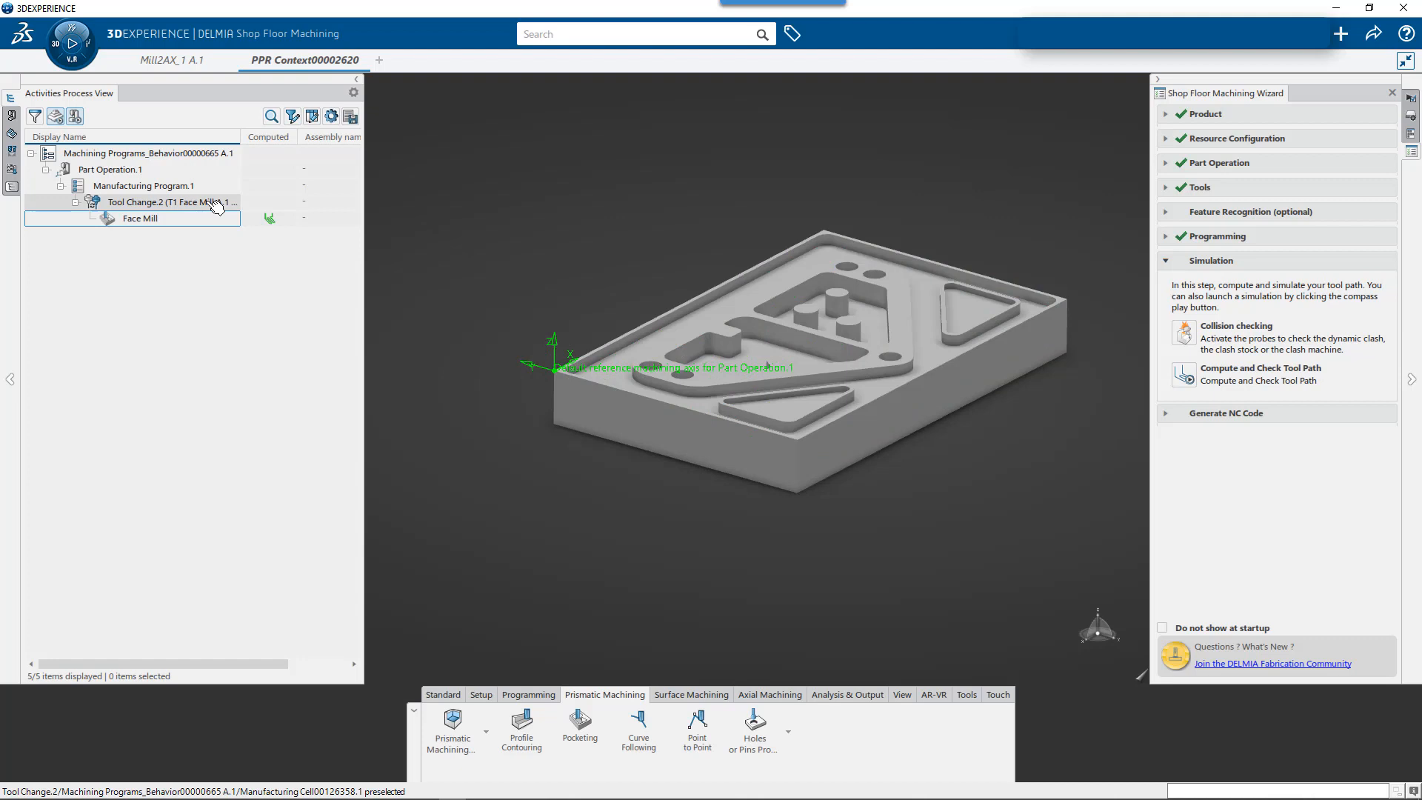
left_click(146, 174)
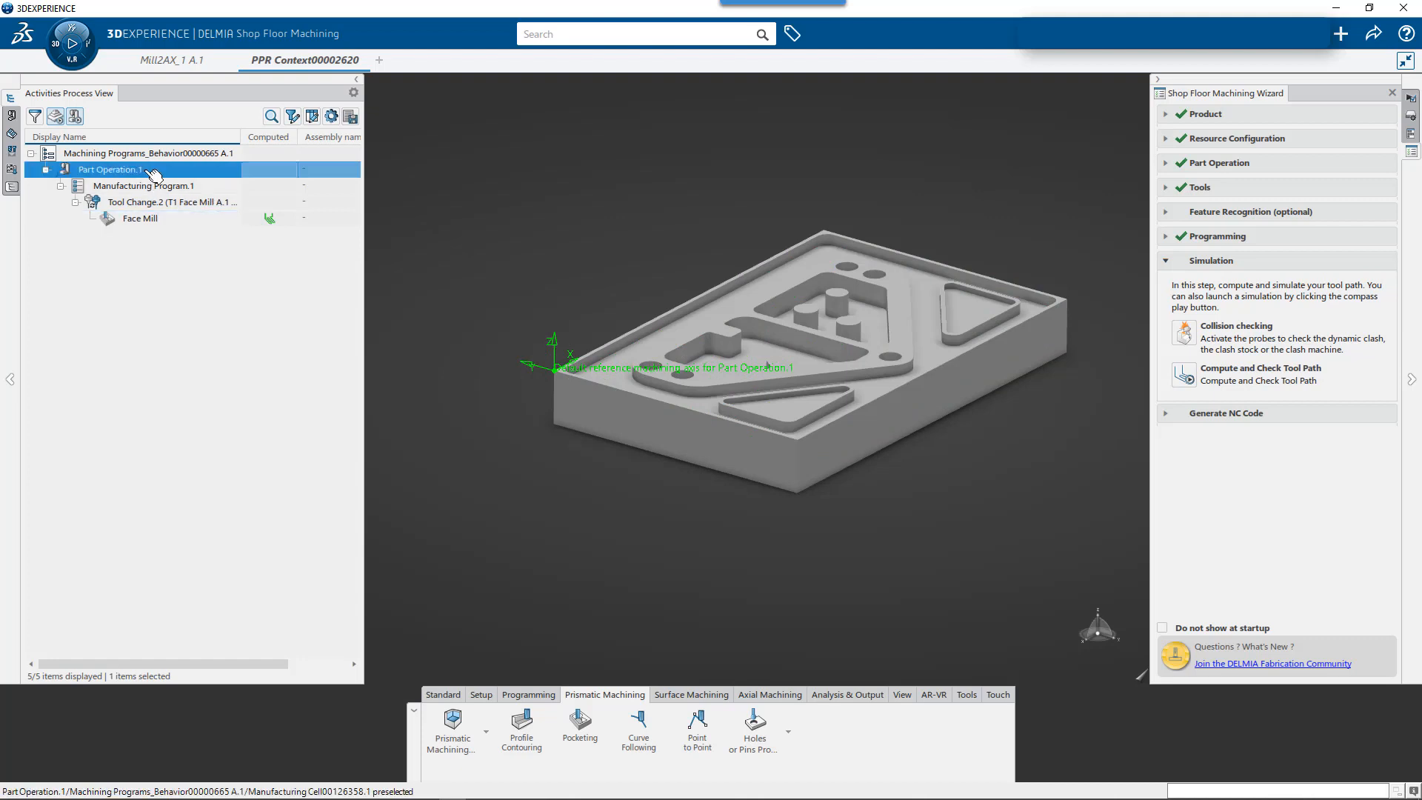
left_click(571, 488)
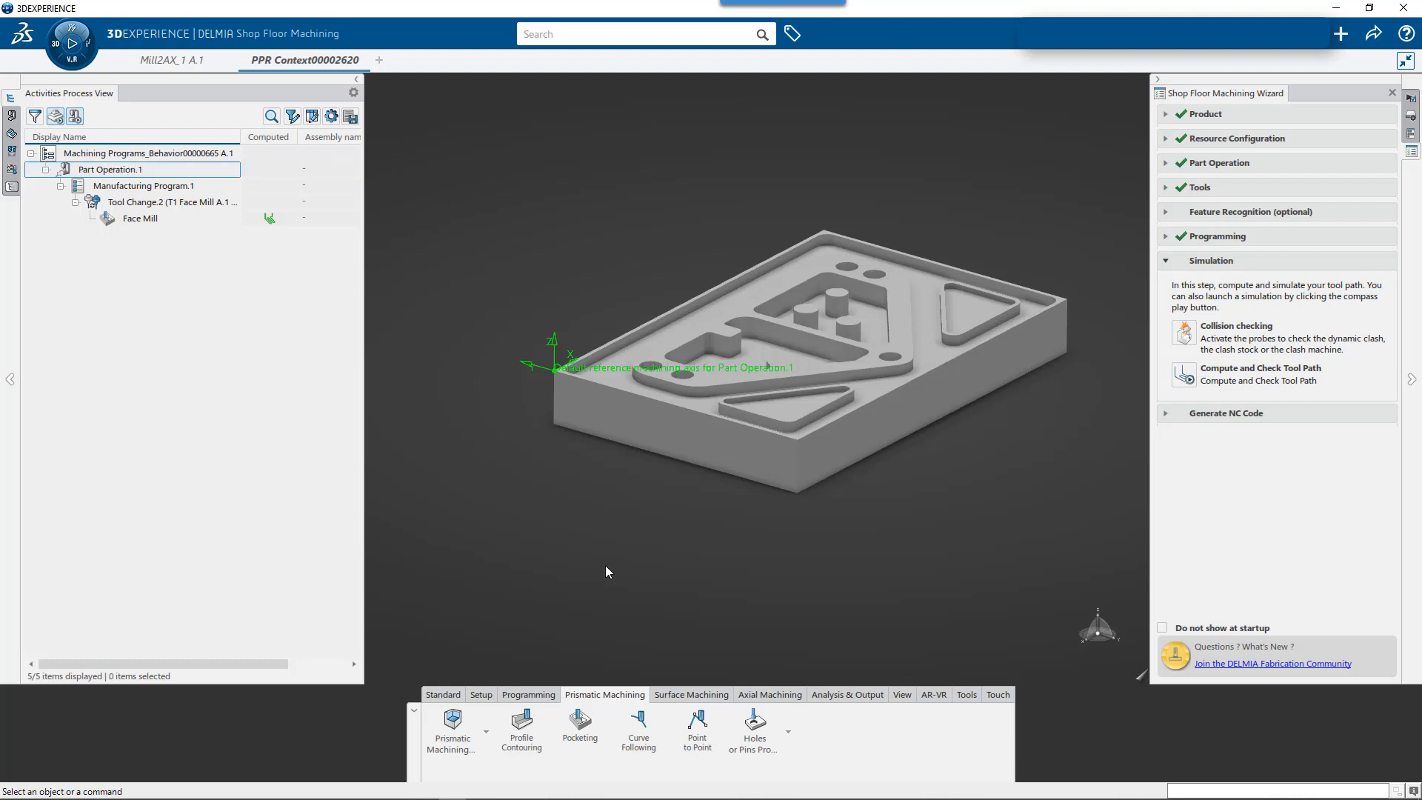
- Insert a new pocketing operation after Face Mill using the Pocket 1 (Complex Pocket) machining feature of Mill2AX_1
left_click(590, 734)
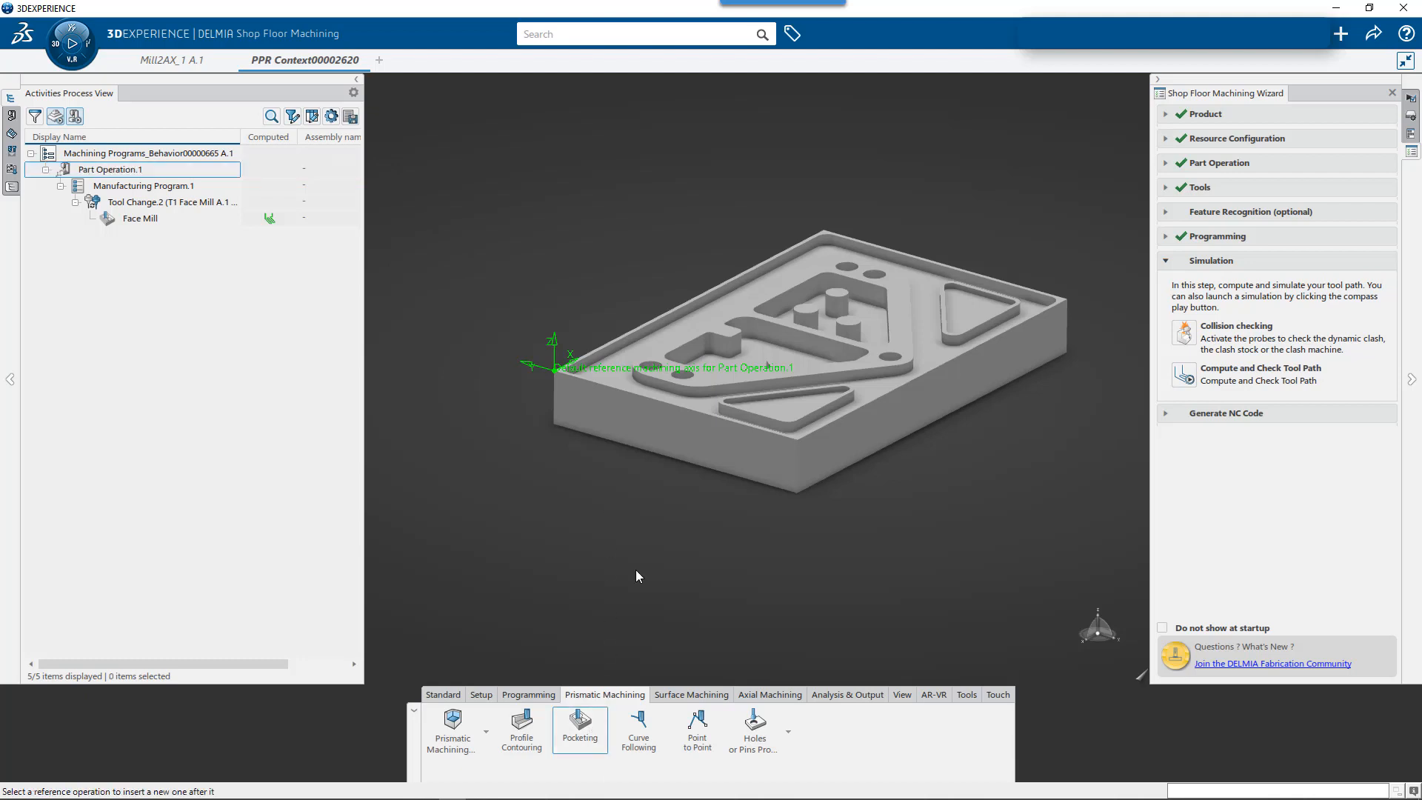
left_click(717, 331)
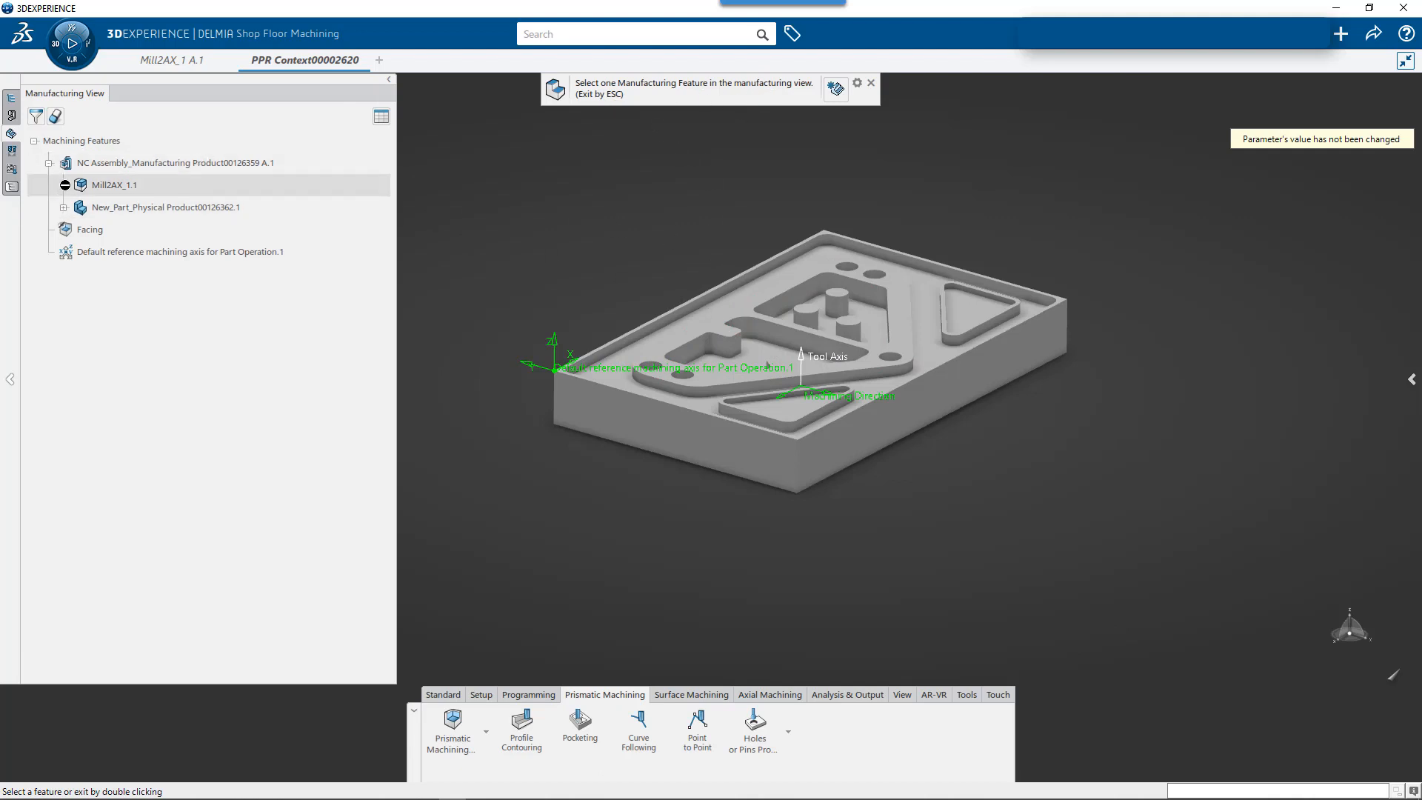
left_click(63, 185)
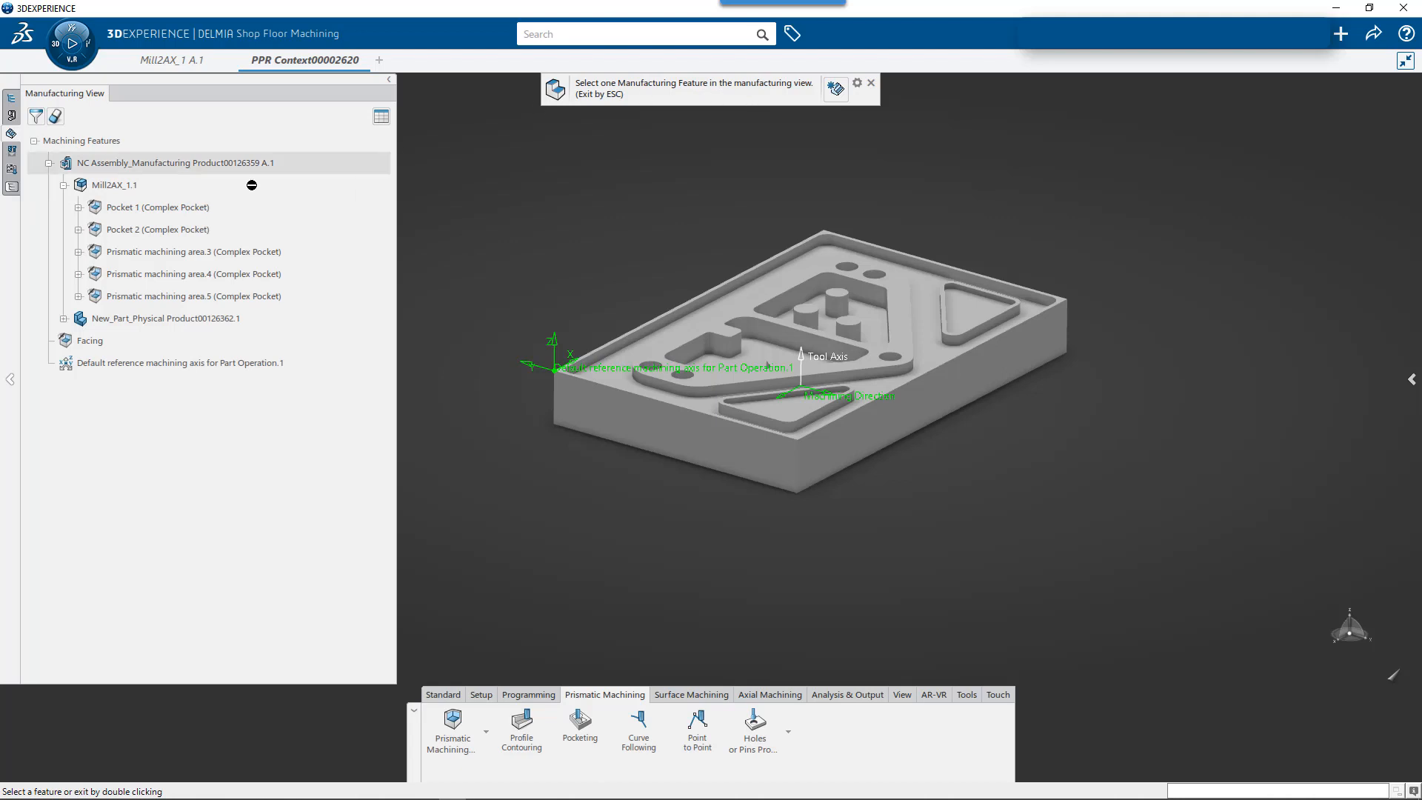
left_click(157, 214)
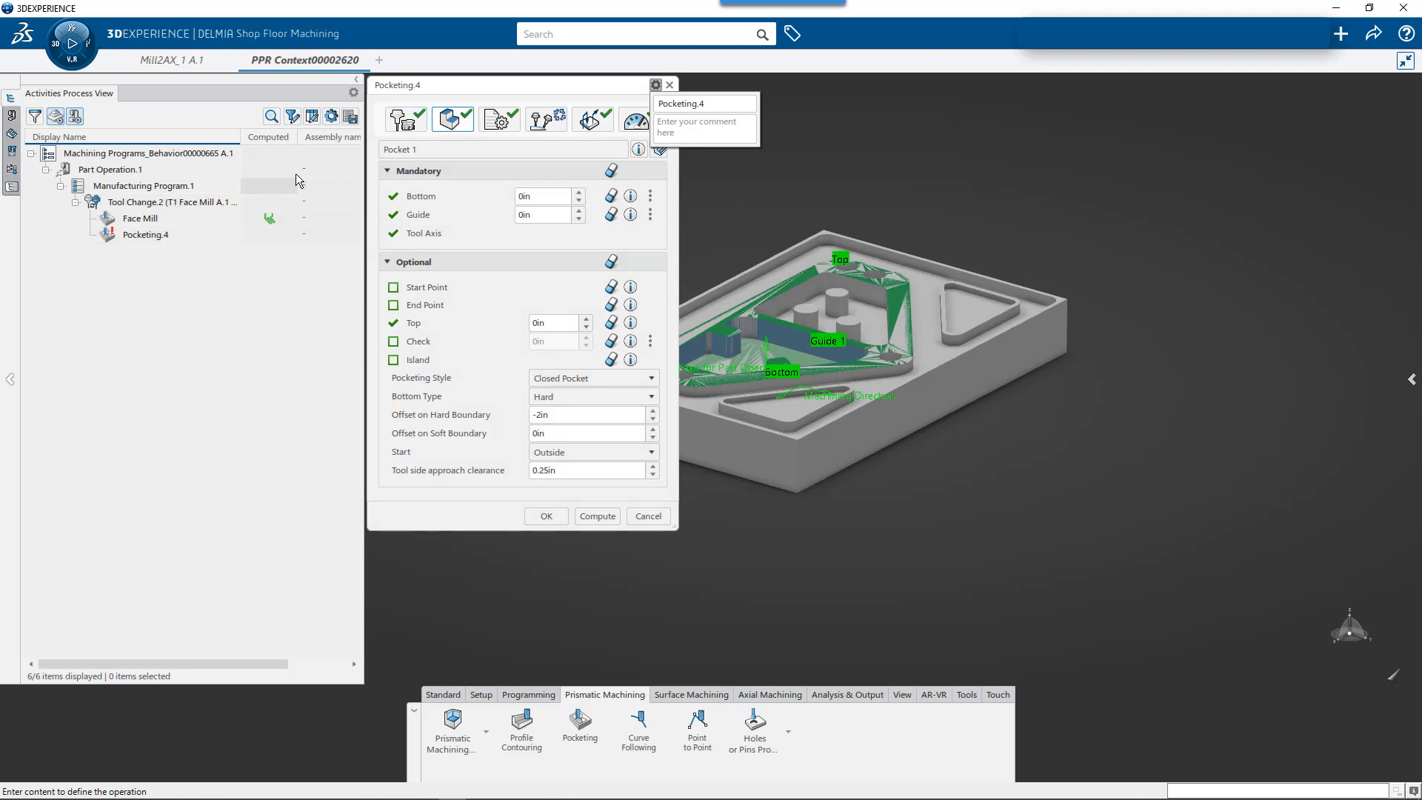
- Start a database search for an end mill to replace the T1 Face Mill in the Pocket 1 operation
left_click(408, 123)
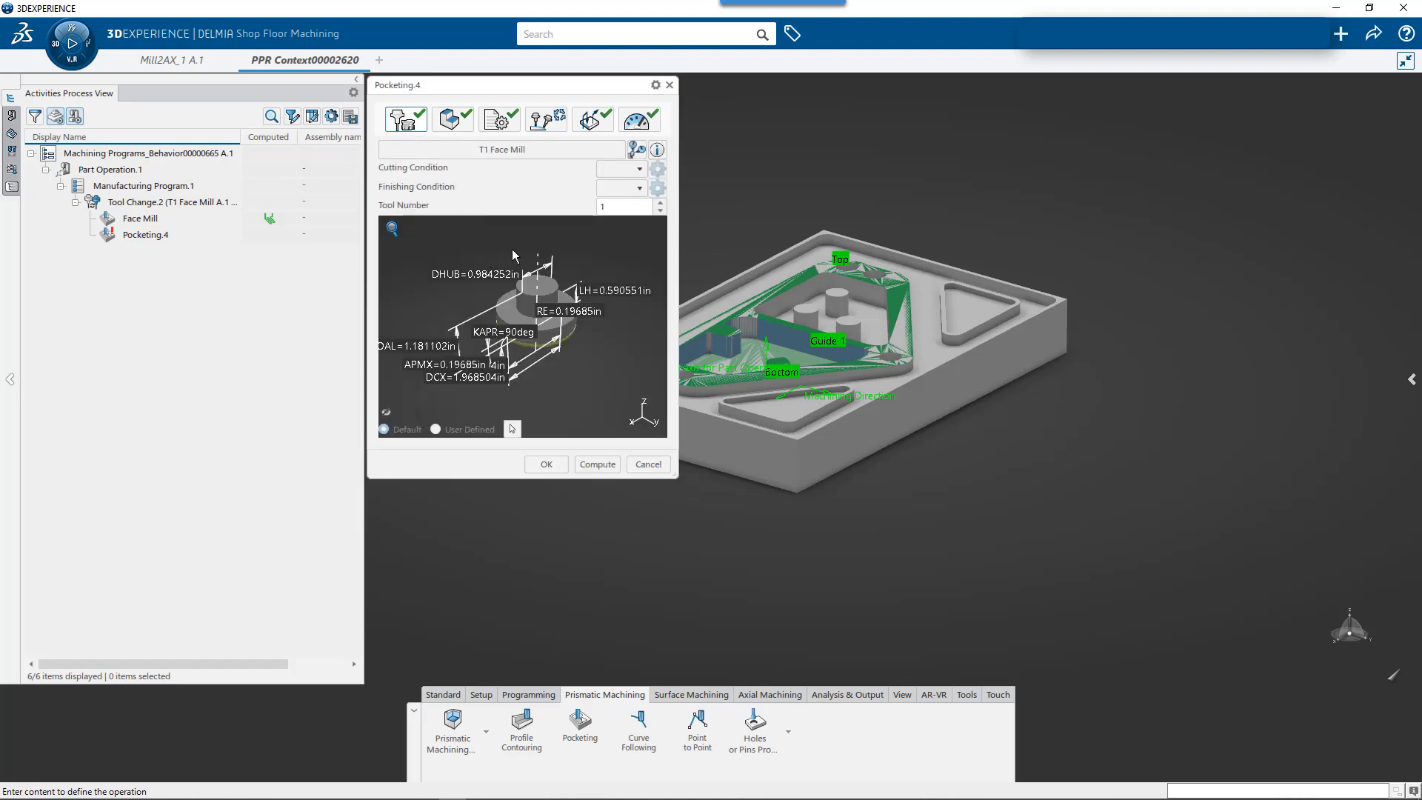
left_click(606, 210)
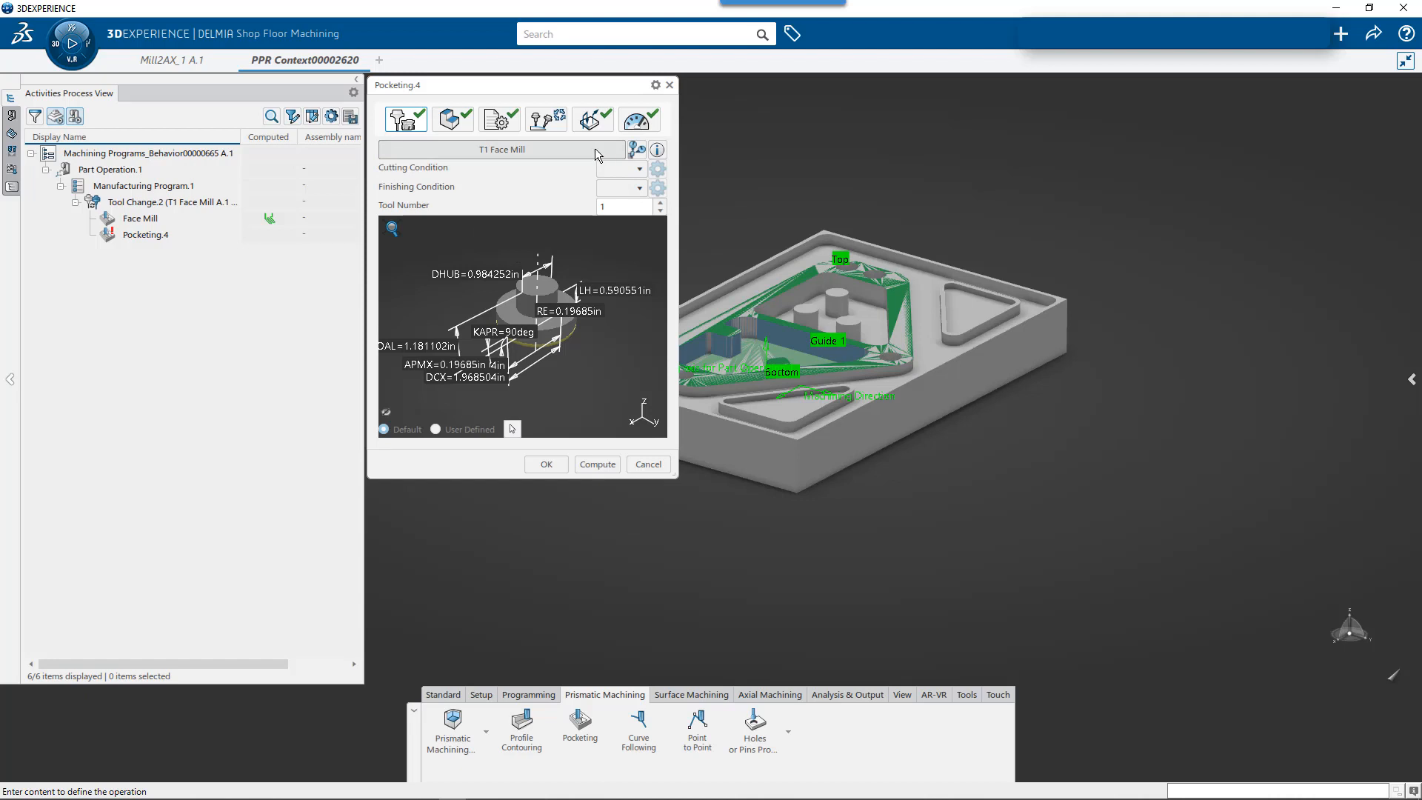
left_click(517, 149)
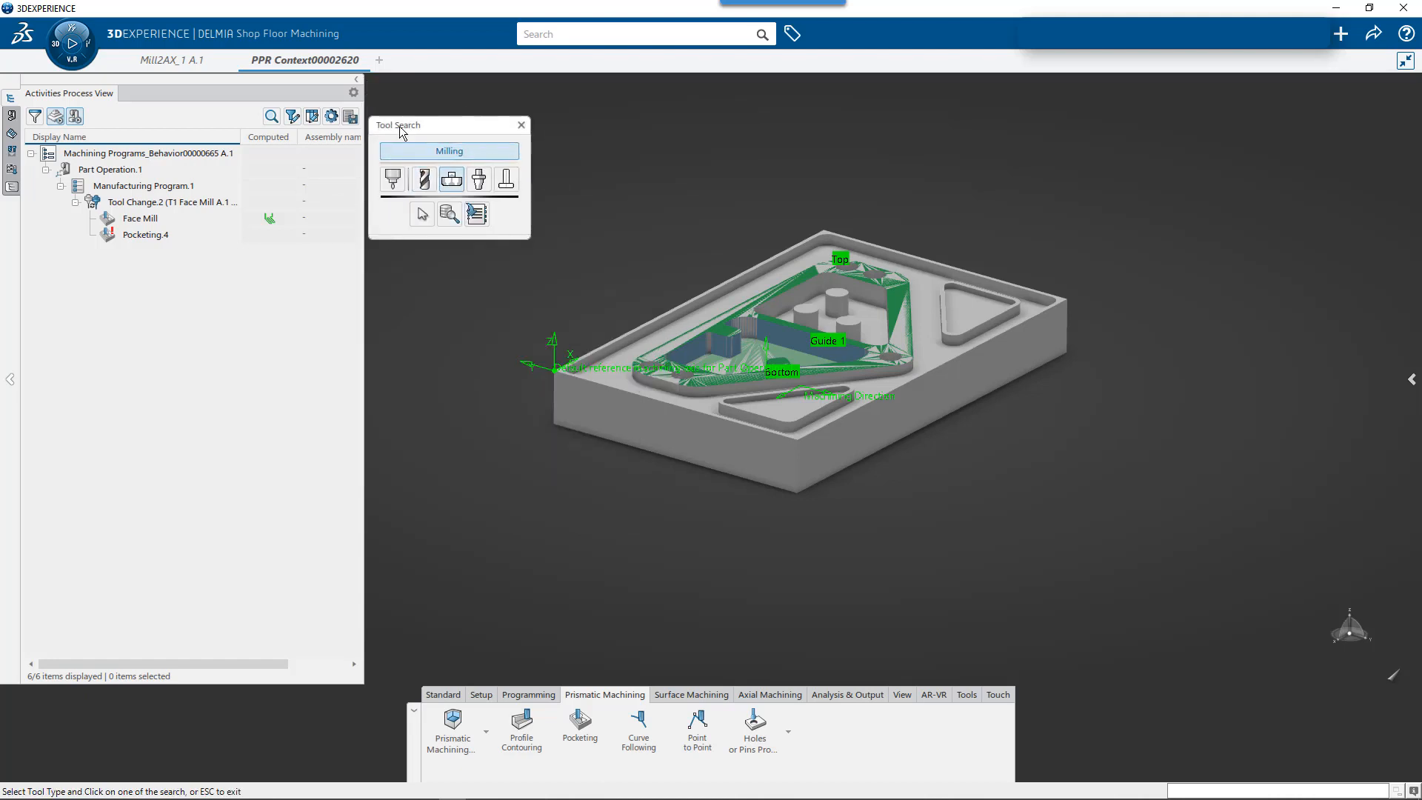
left_click(425, 180)
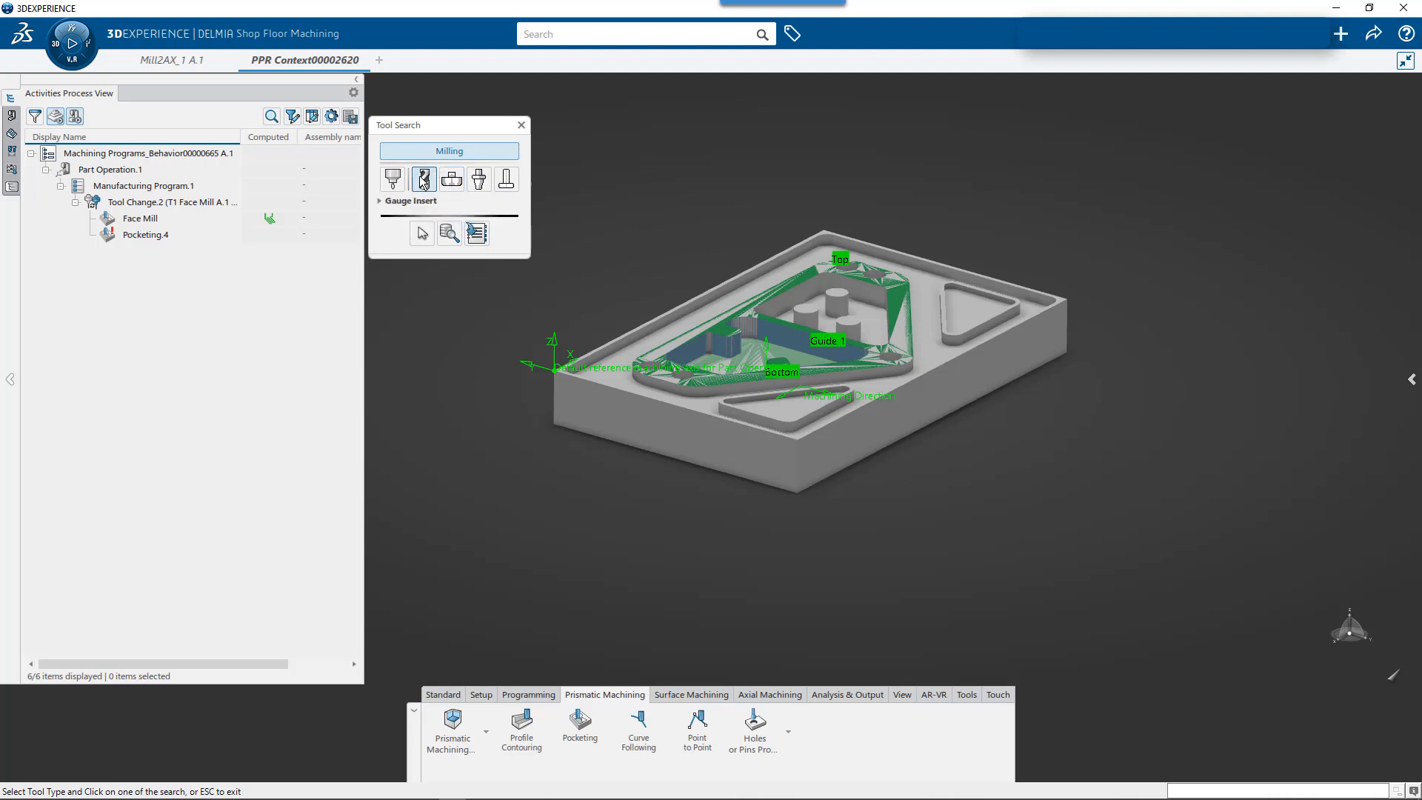
left_click(447, 234)
left_click(447, 234)
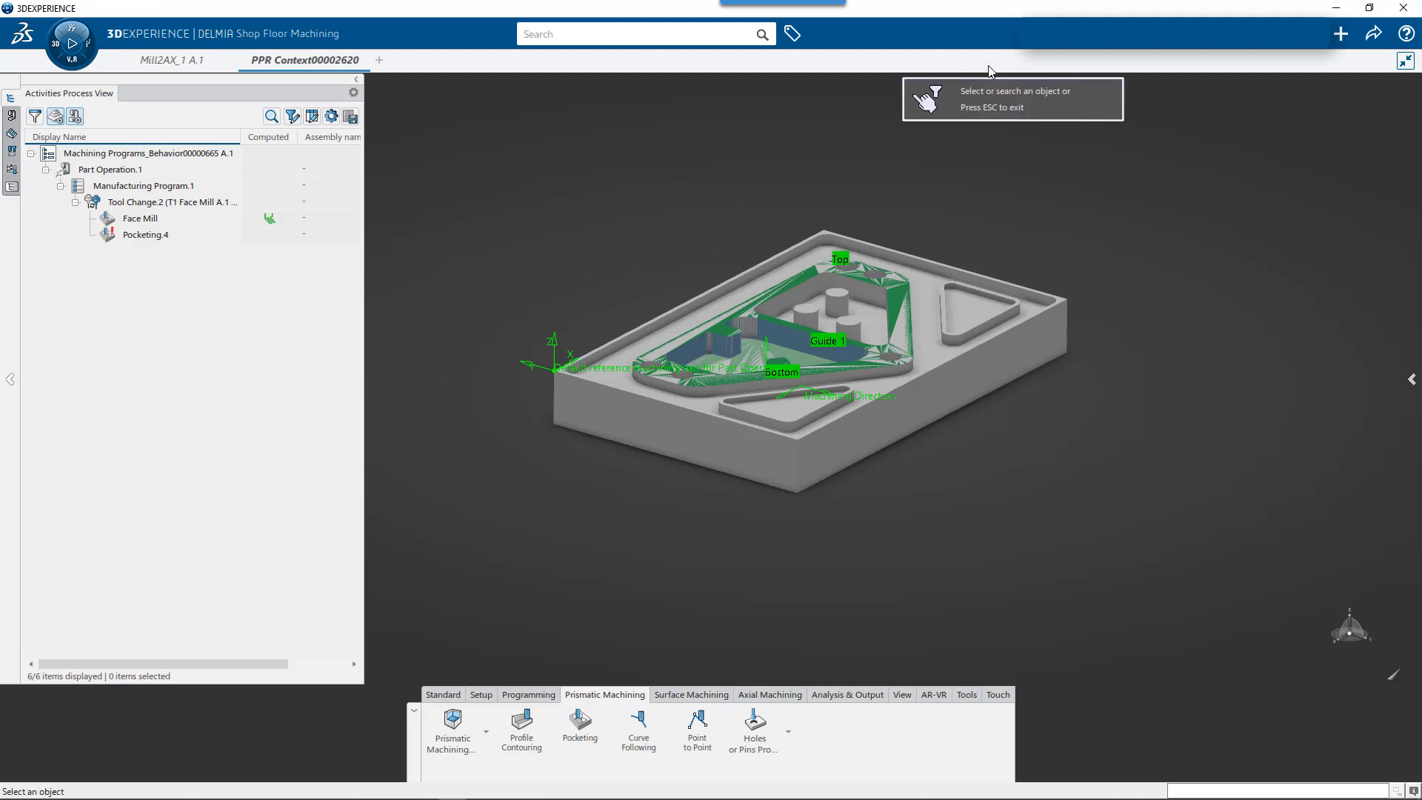
- Try to find the tool by searching for nct and by showing content matching the tool type
left_click(611, 35)
type("nct")
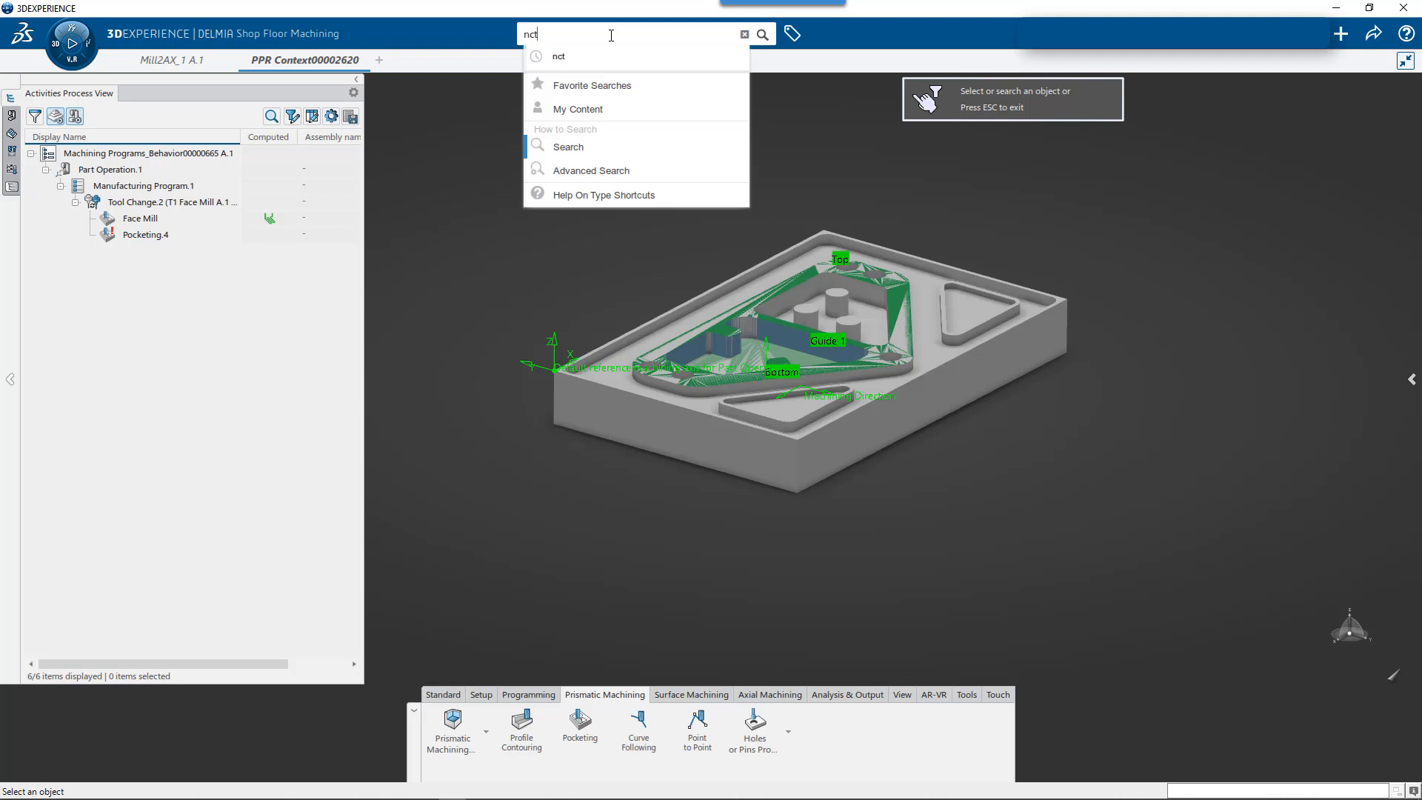
key("Return")
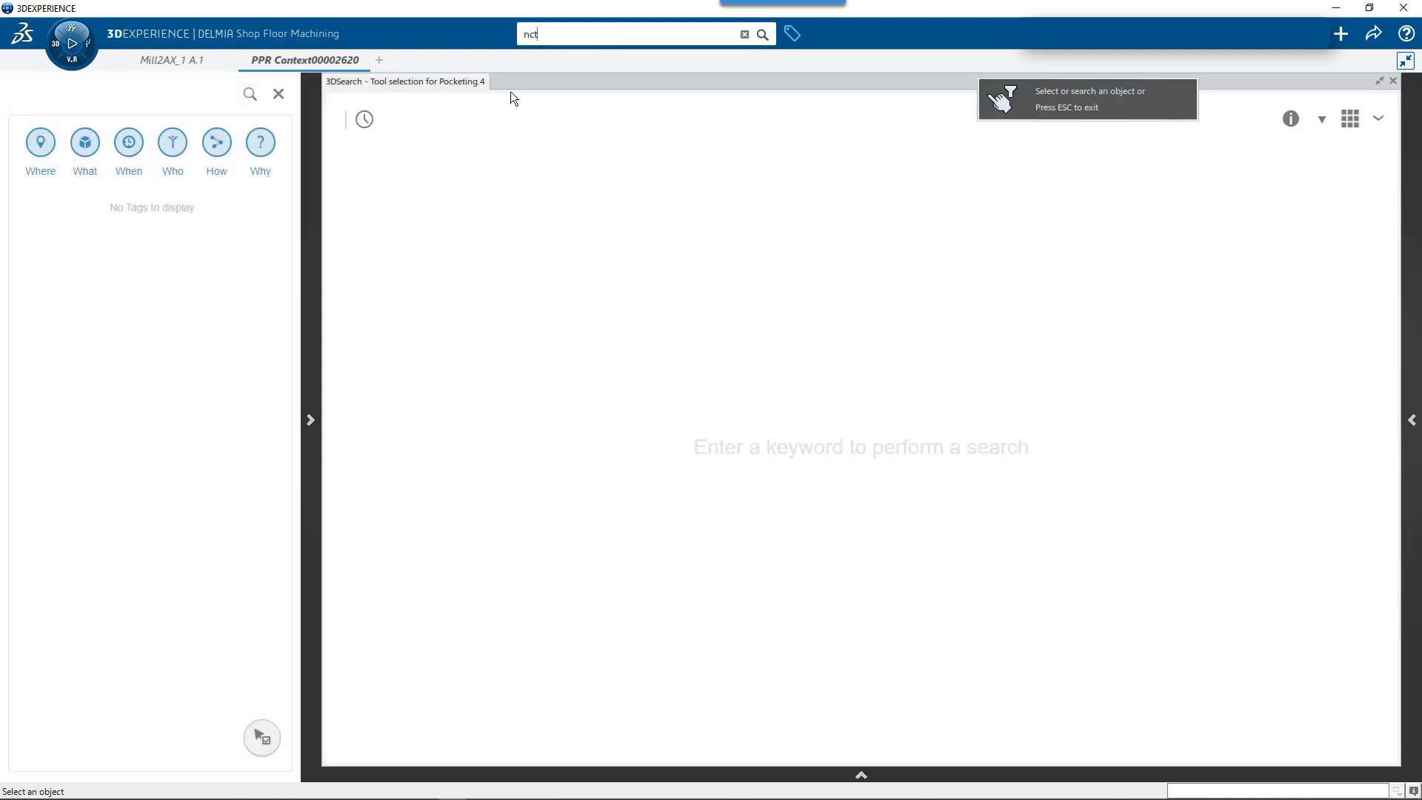
left_click(364, 120)
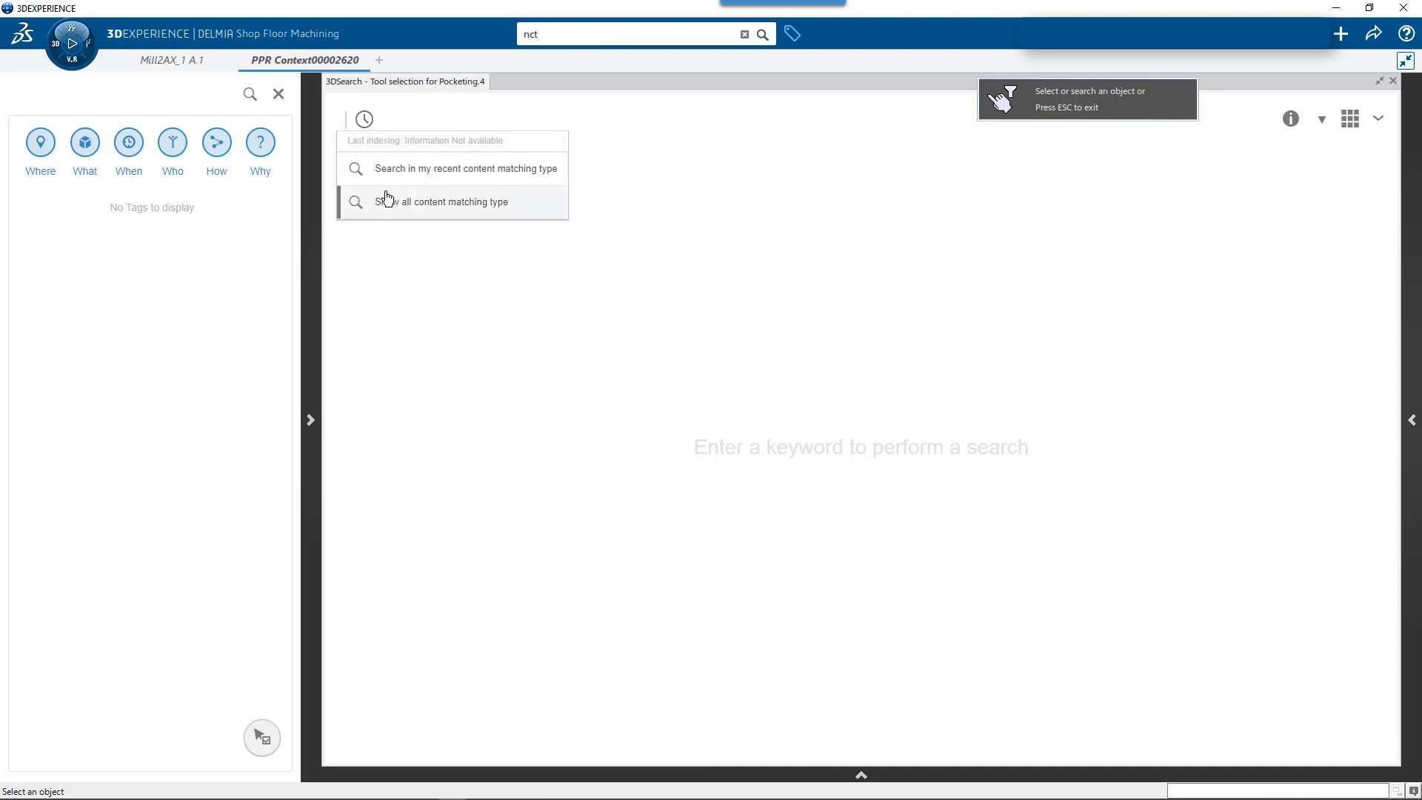
left_click(393, 202)
left_click(363, 126)
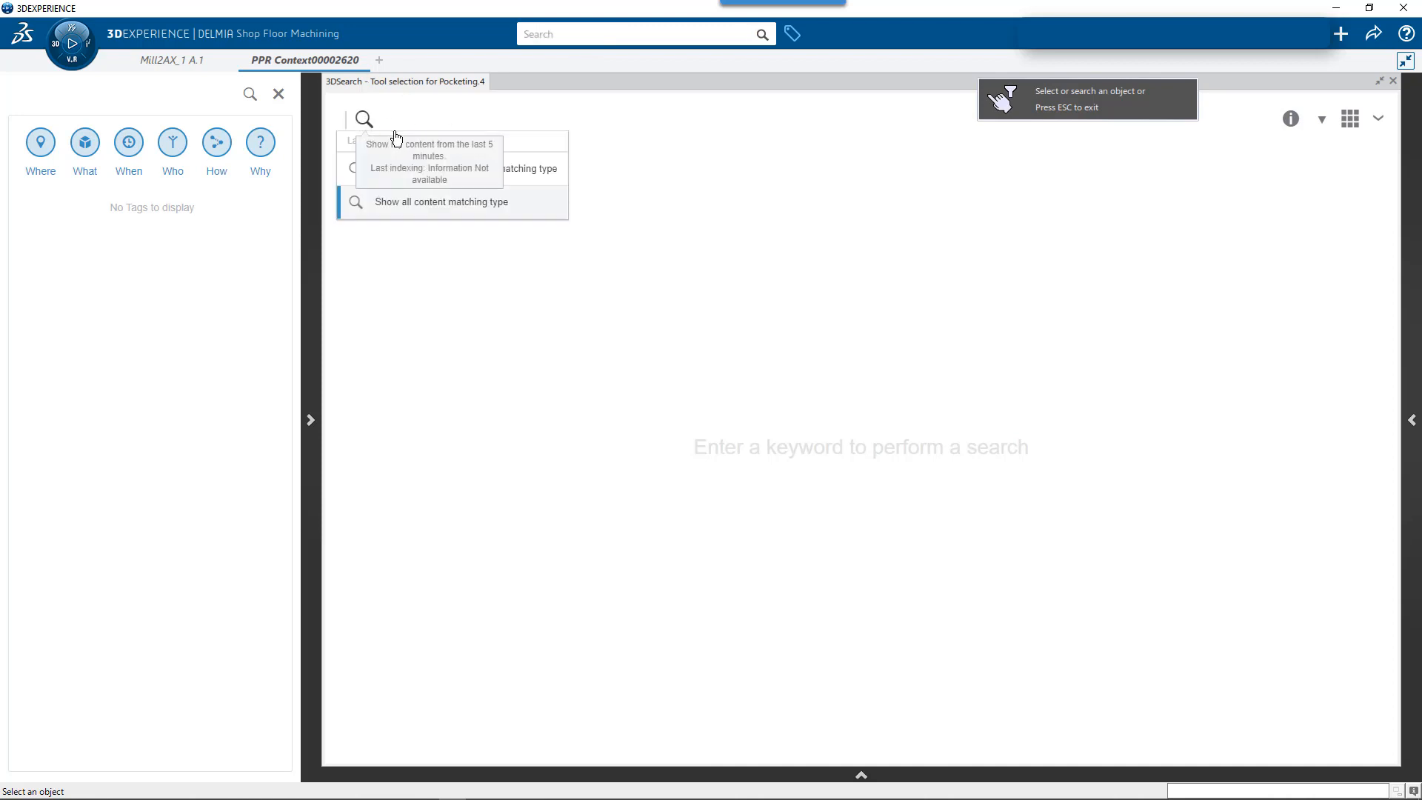
left_click(413, 171)
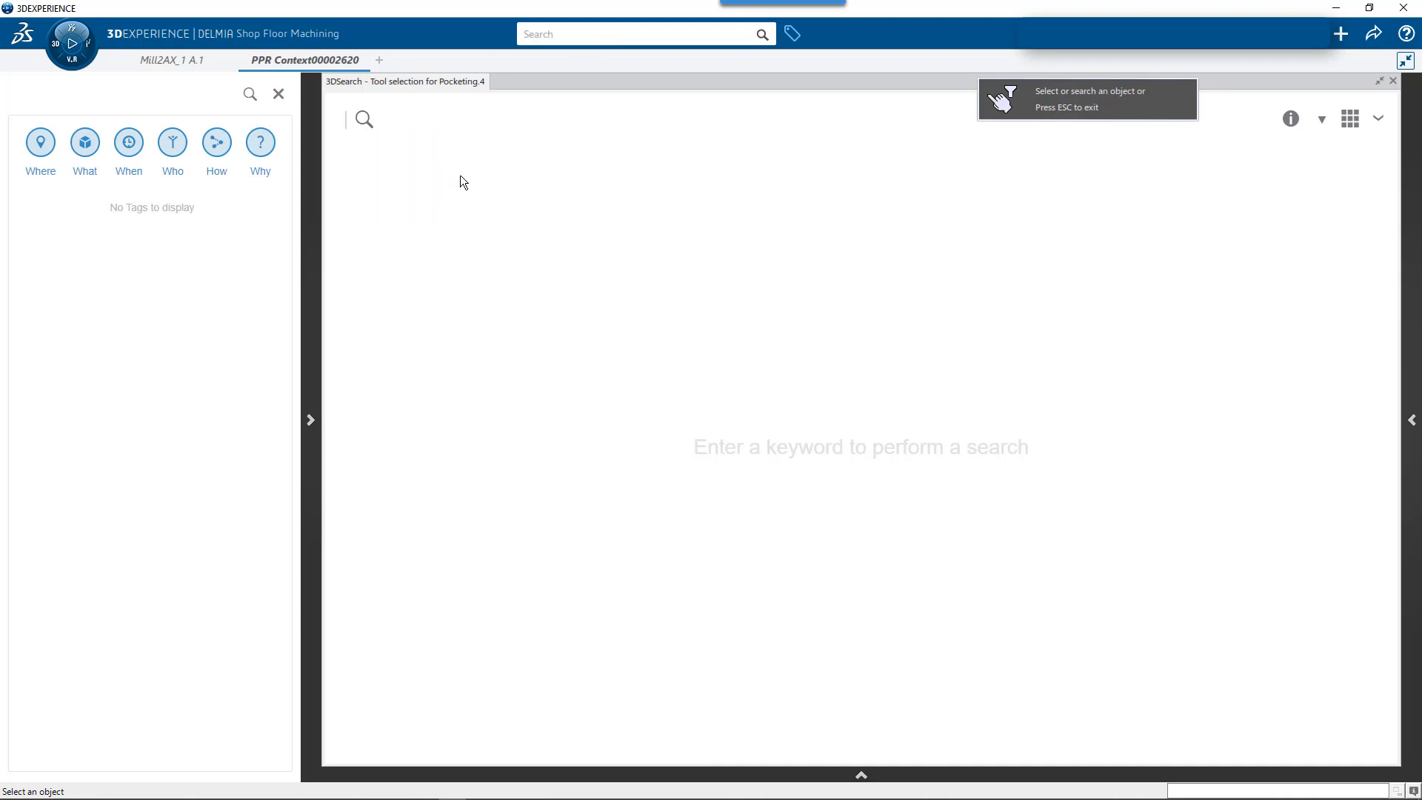
- Browse the available tools among the user's own content for the new pocketing operation
left_click(561, 36)
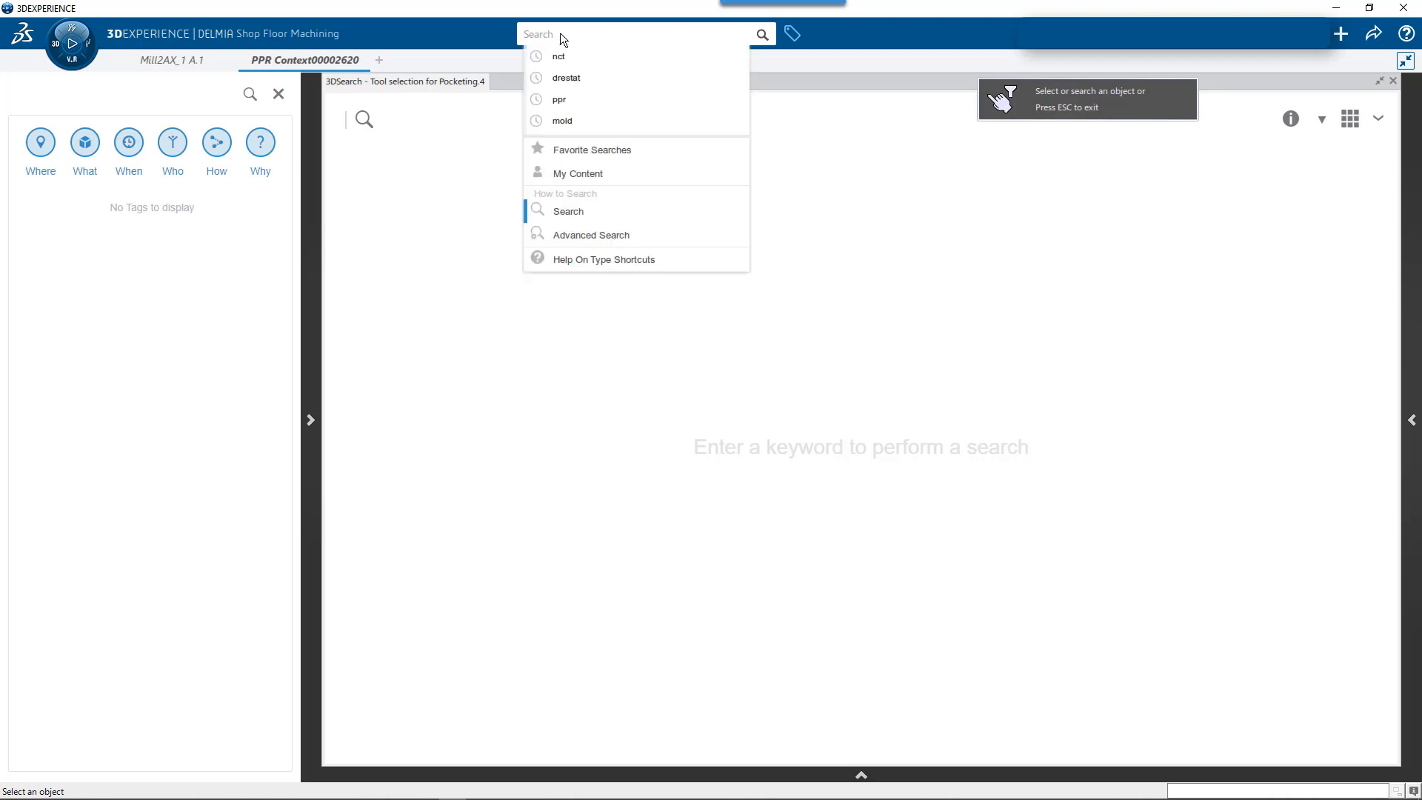
left_click(592, 175)
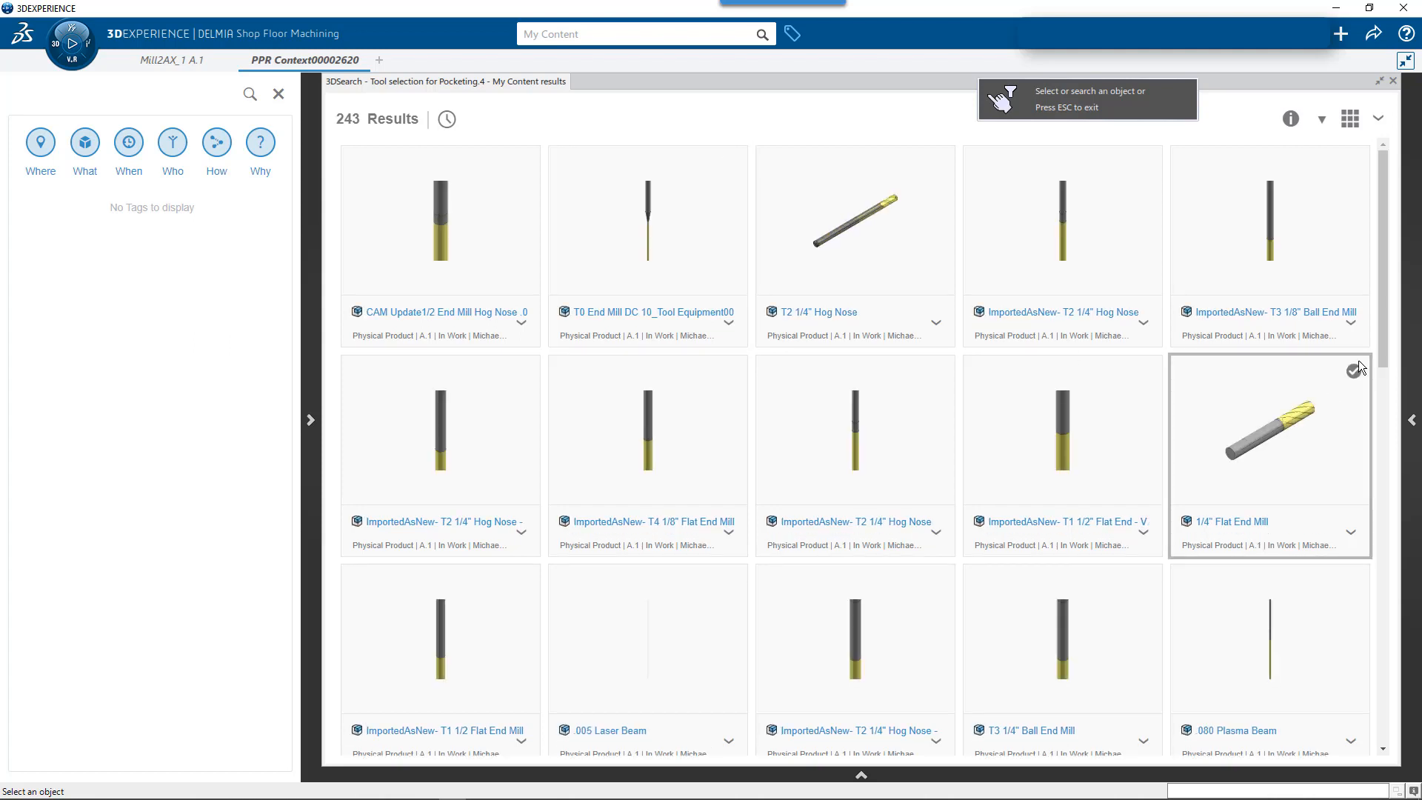
left_click_drag(1381, 295, 1414, 278)
- Find the tool with a keyword search for lesson 01, assign Sample End Mill to Pocketing.4, and close the search window
left_click(624, 34)
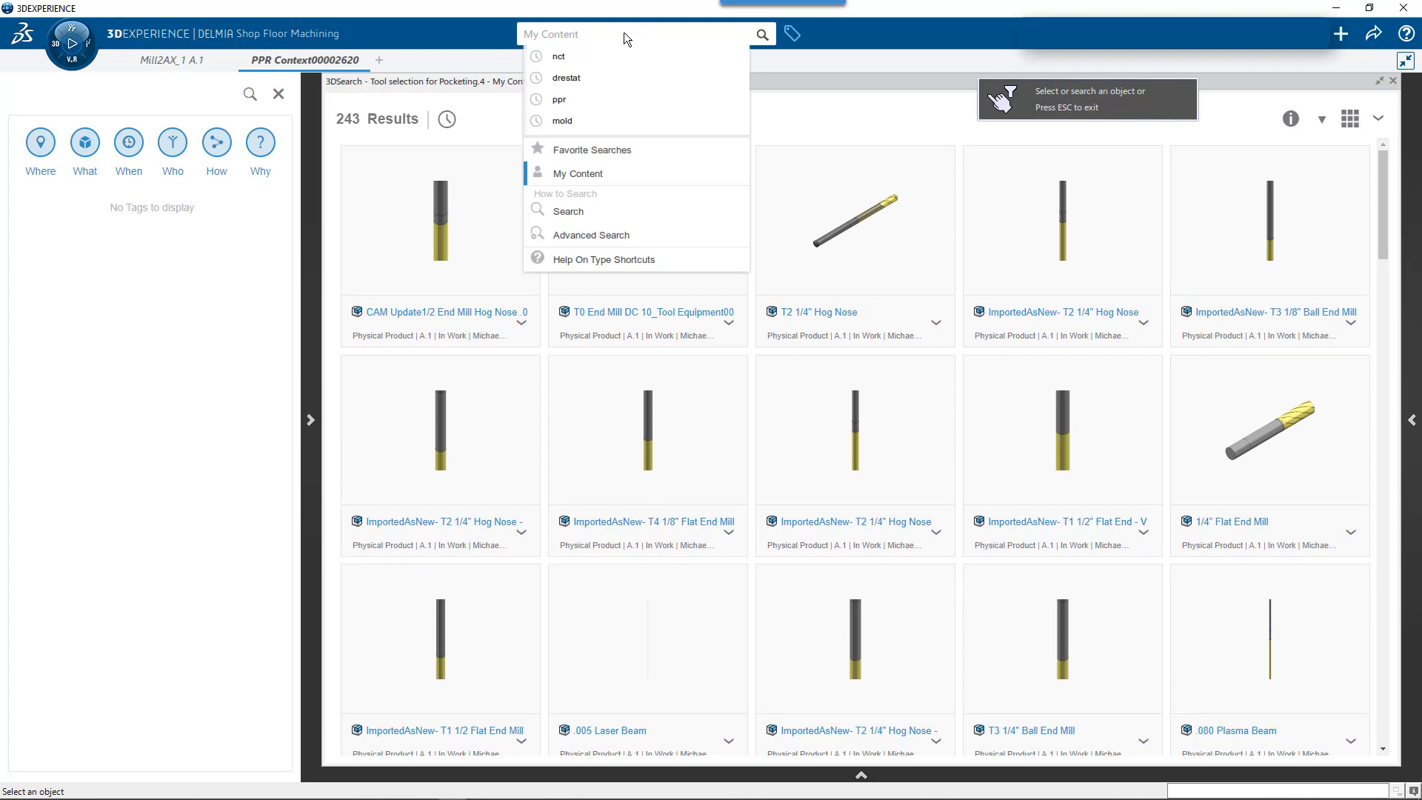
left_click(582, 213)
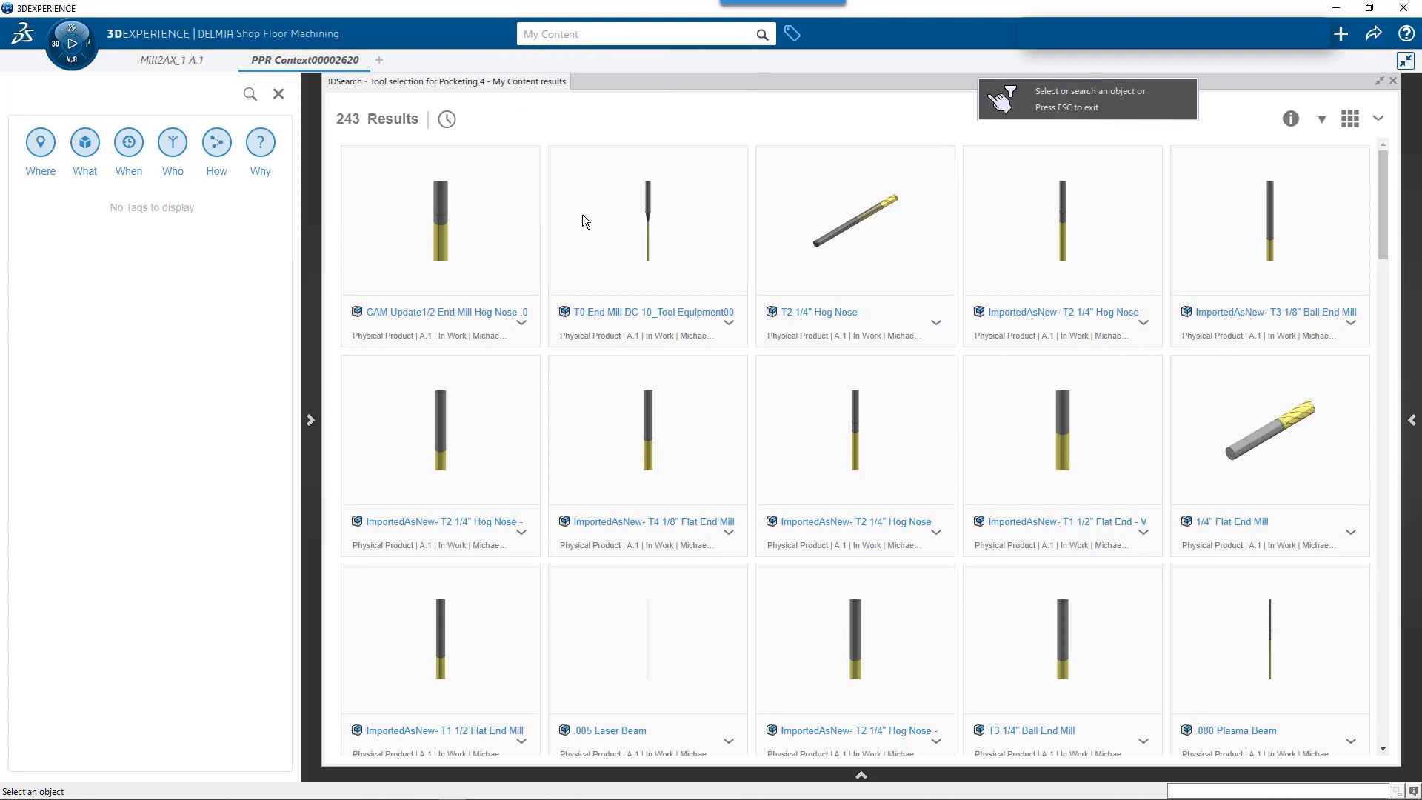
left_click(574, 34)
type("lesson ")
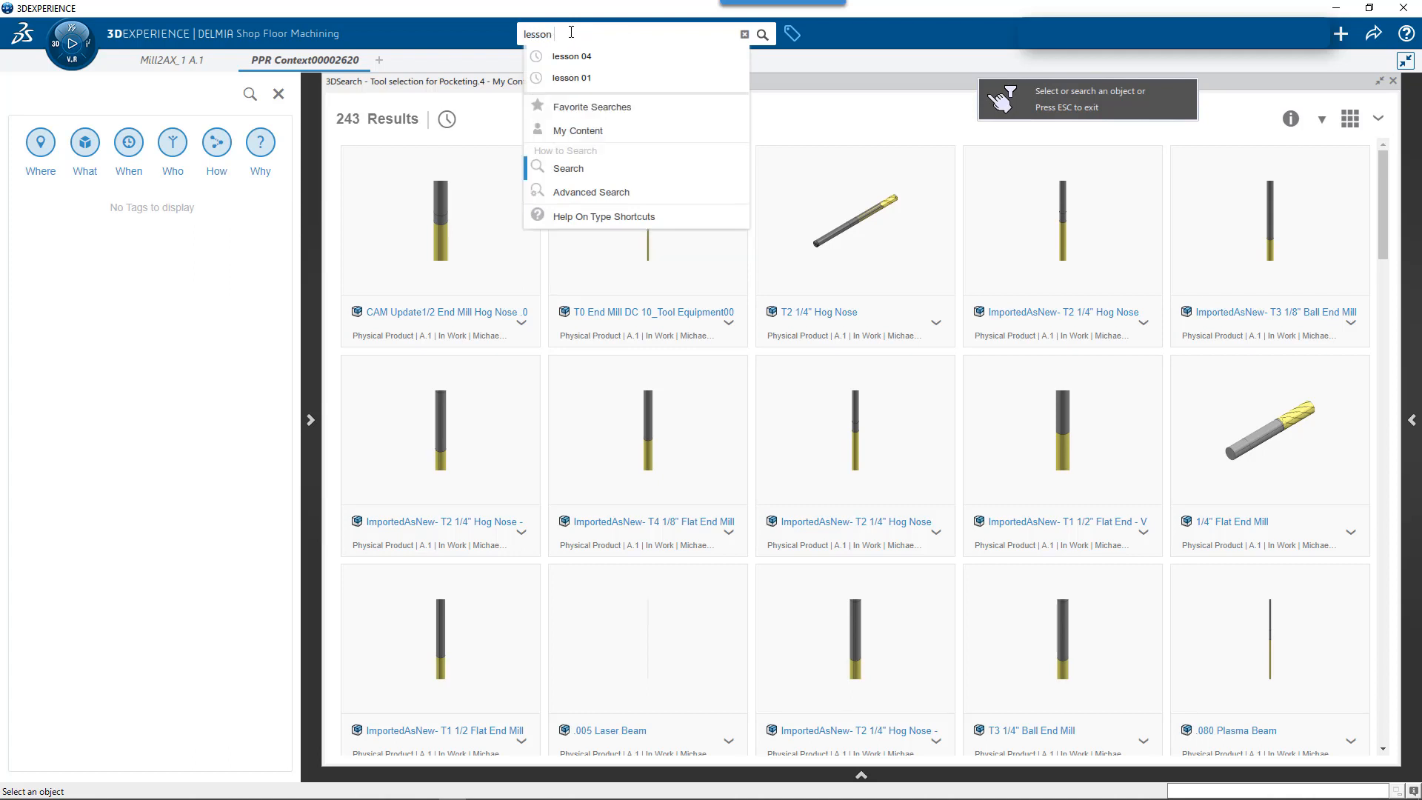
type("01")
key("Return")
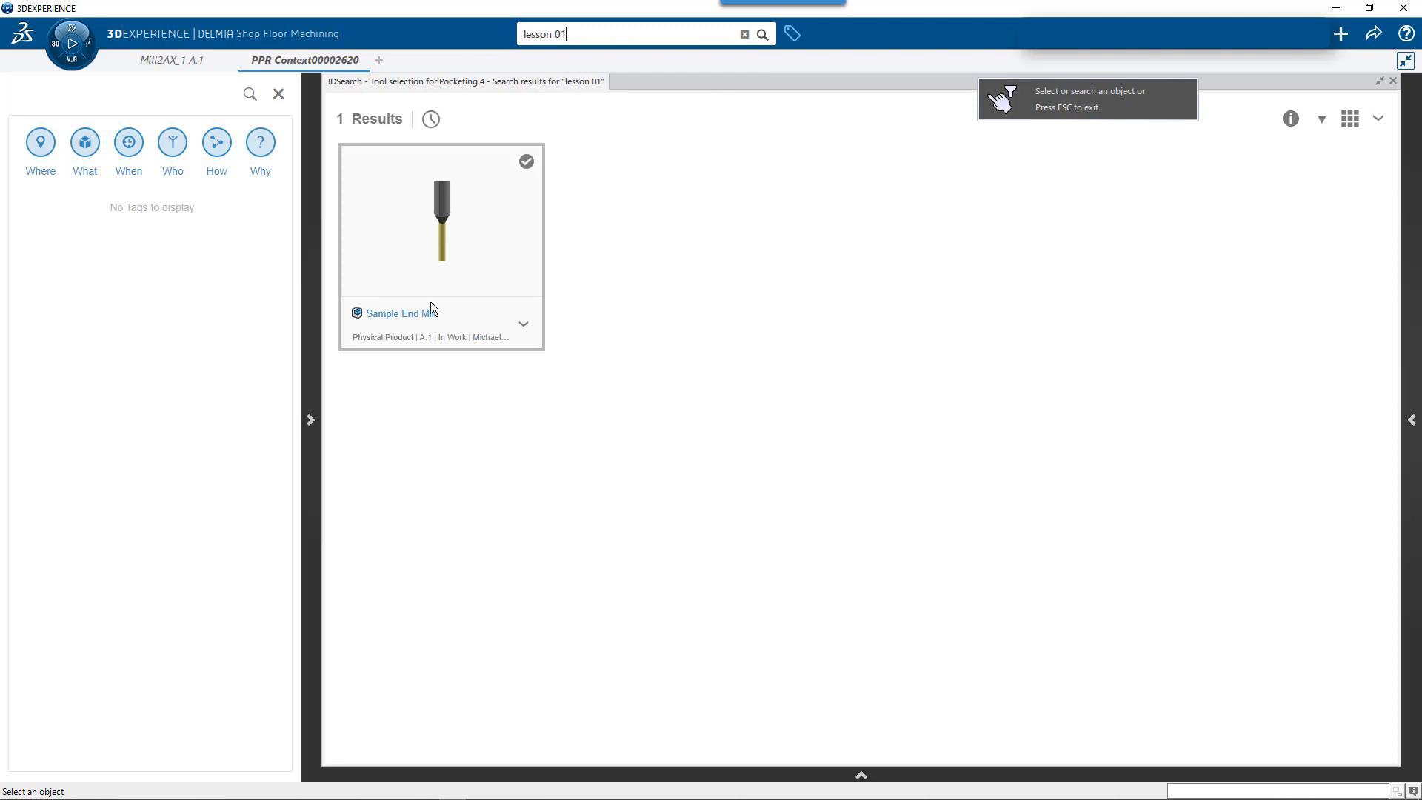
left_click(449, 220)
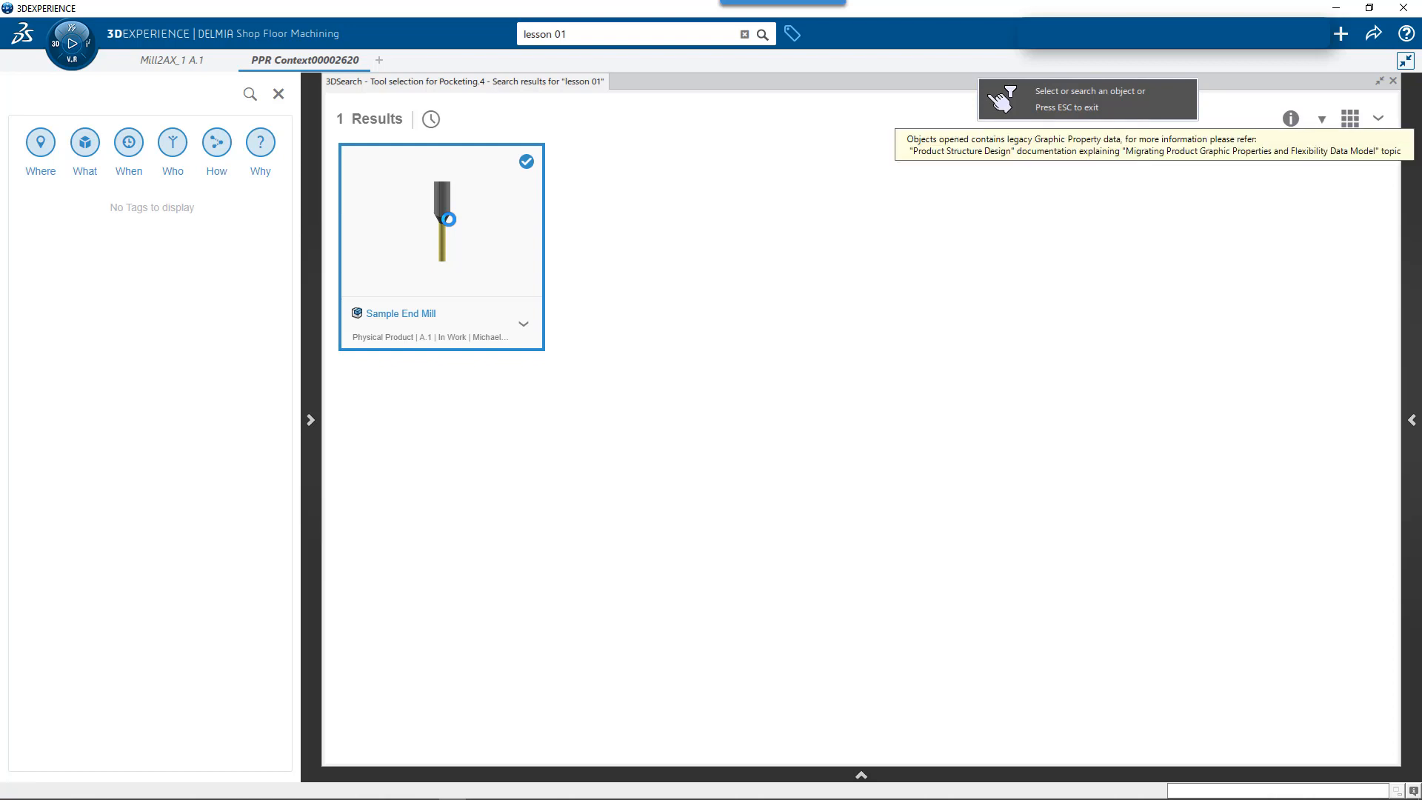
left_click(448, 219)
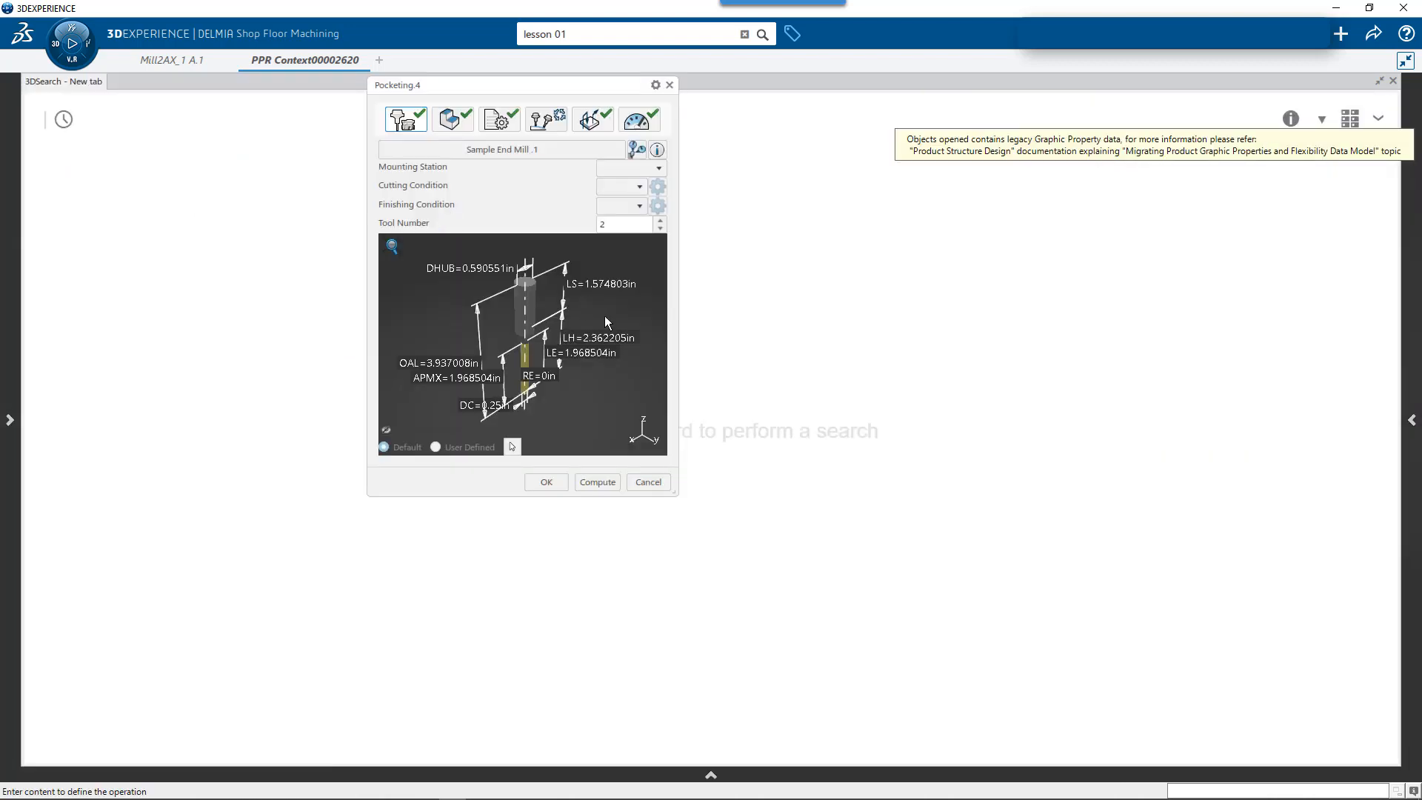
left_click(1394, 81)
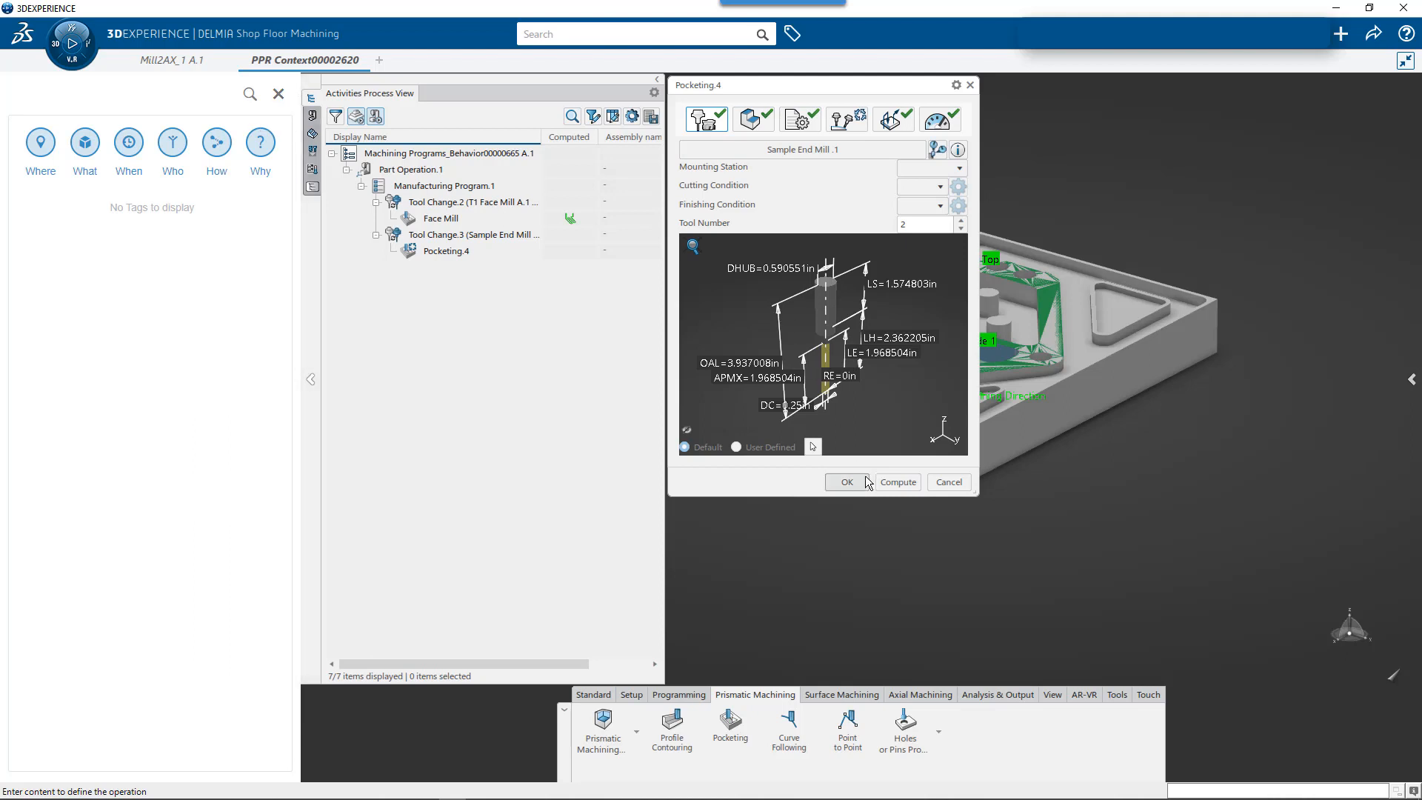
- Set the Offset on Hard Boundary of Pocketing.4 to 0 in and accept the operation
left_click(754, 118)
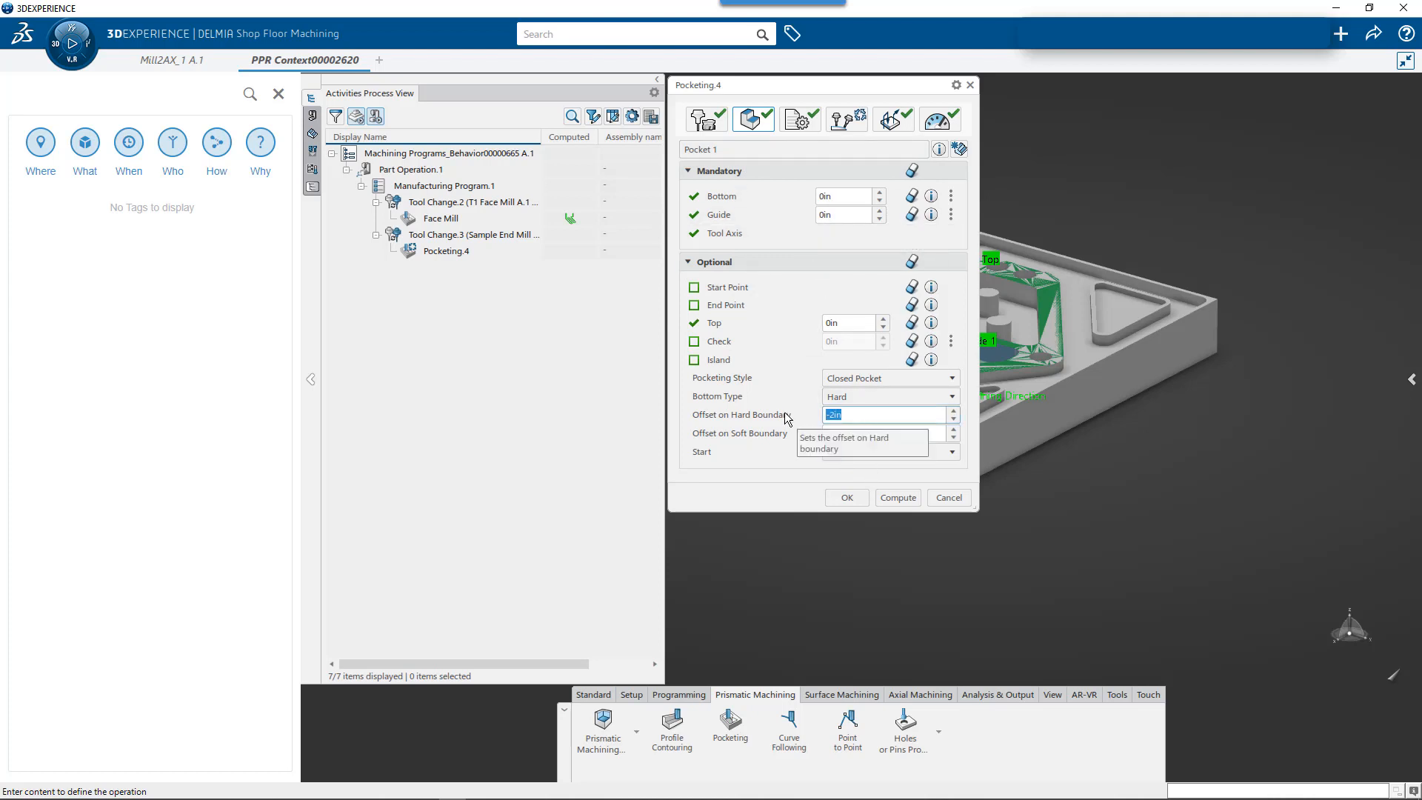
type("0")
key("Return")
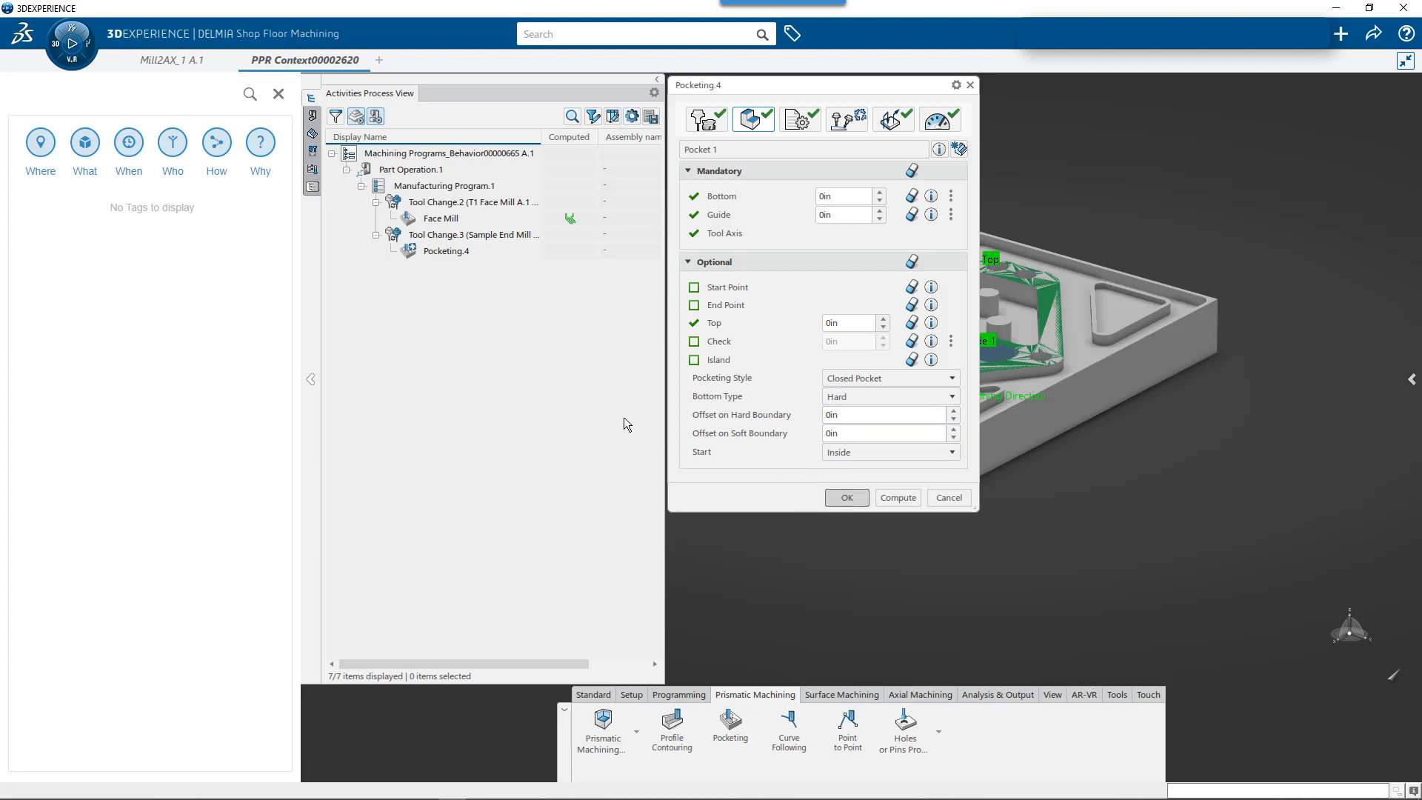
key("Return")
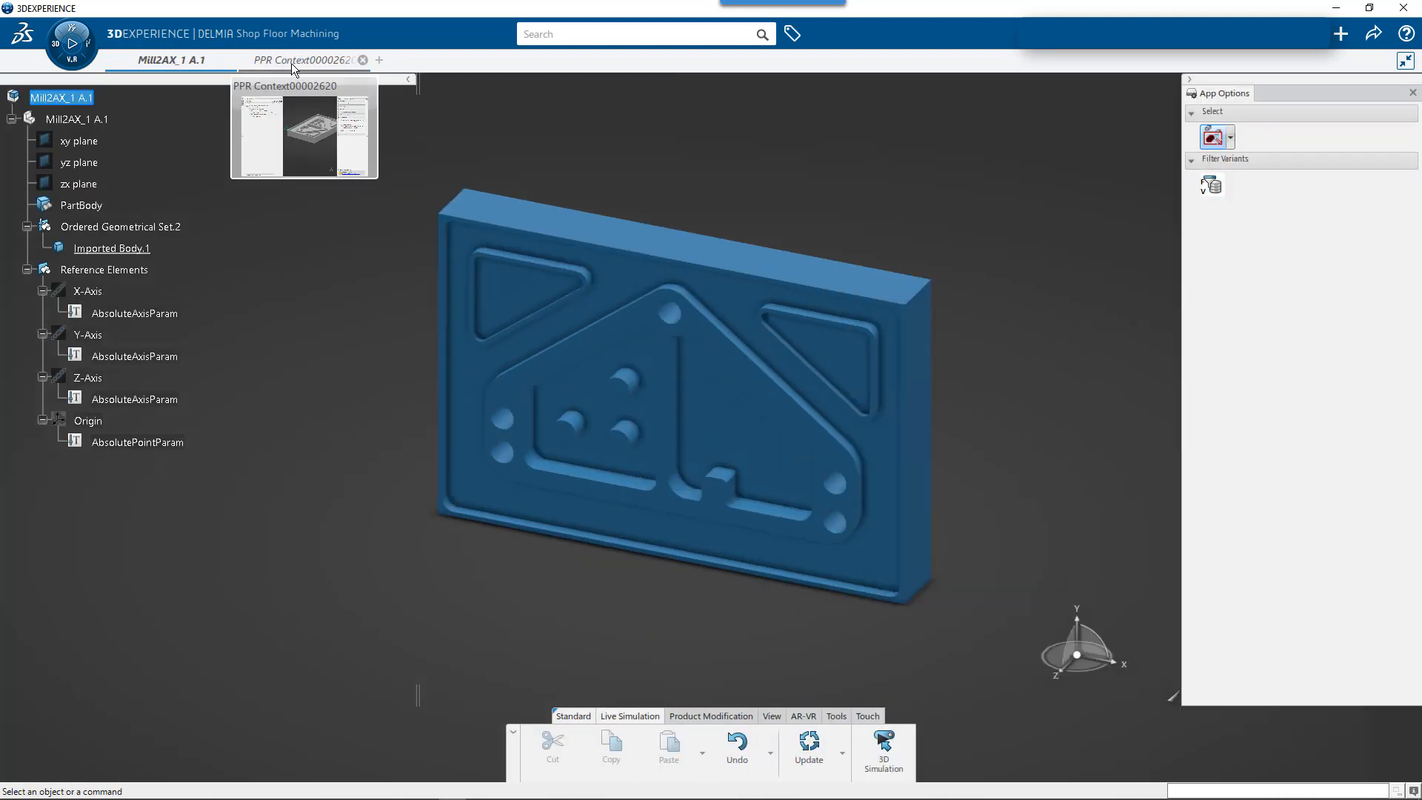
- Return to the PPR context, compute the Pocketing.4 tool path, and inspect it in the pocket
left_click(292, 61)
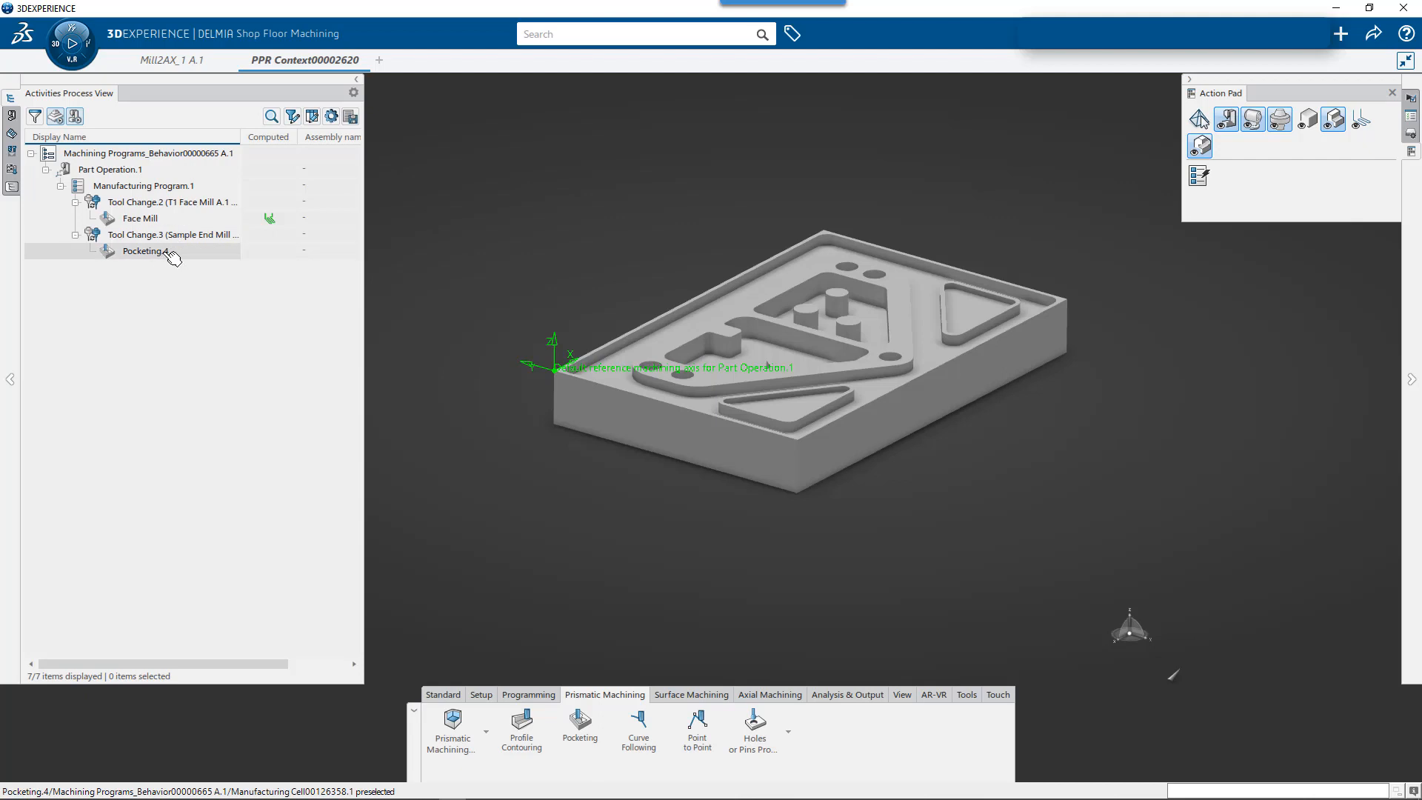
left_click(157, 252)
left_click(256, 211)
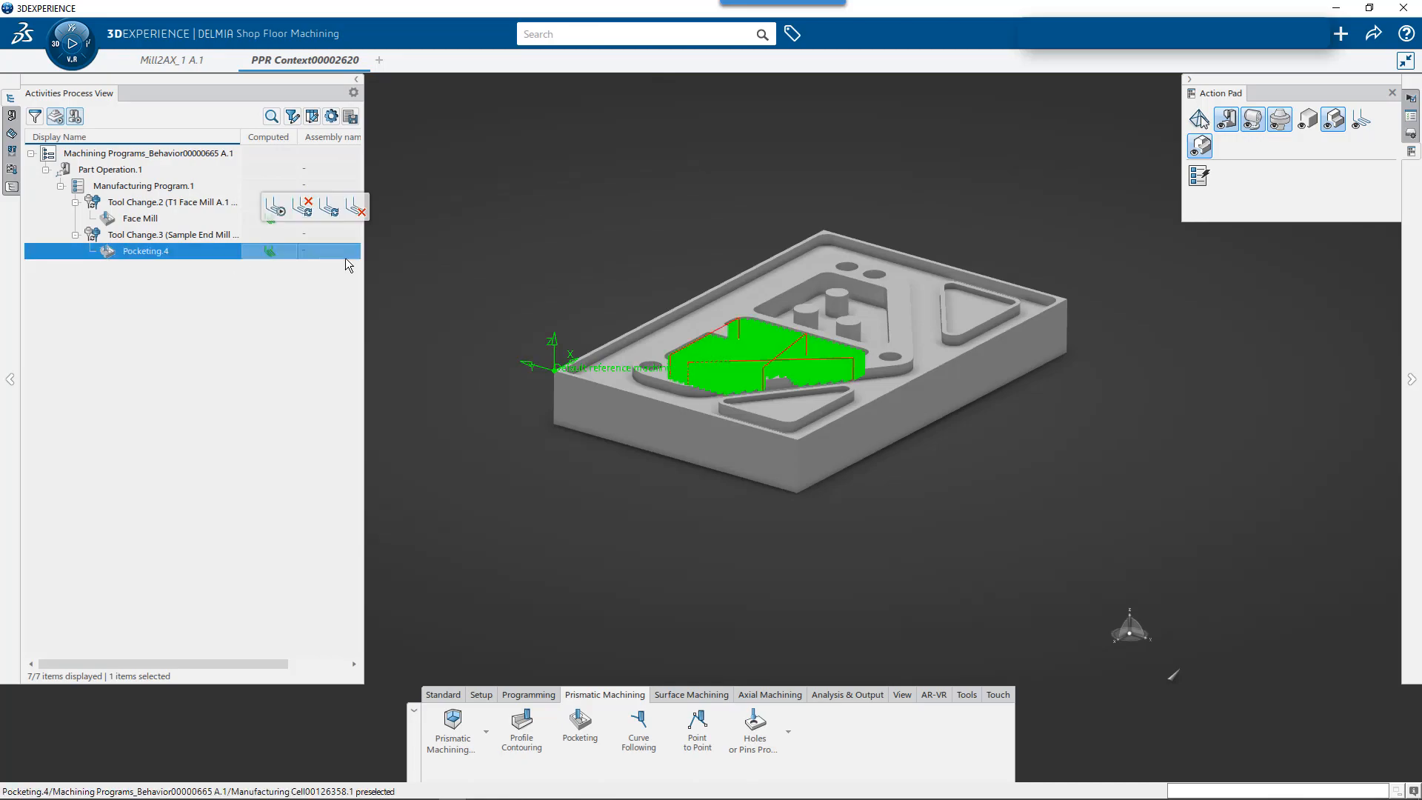
scroll(756, 370, "up", 10)
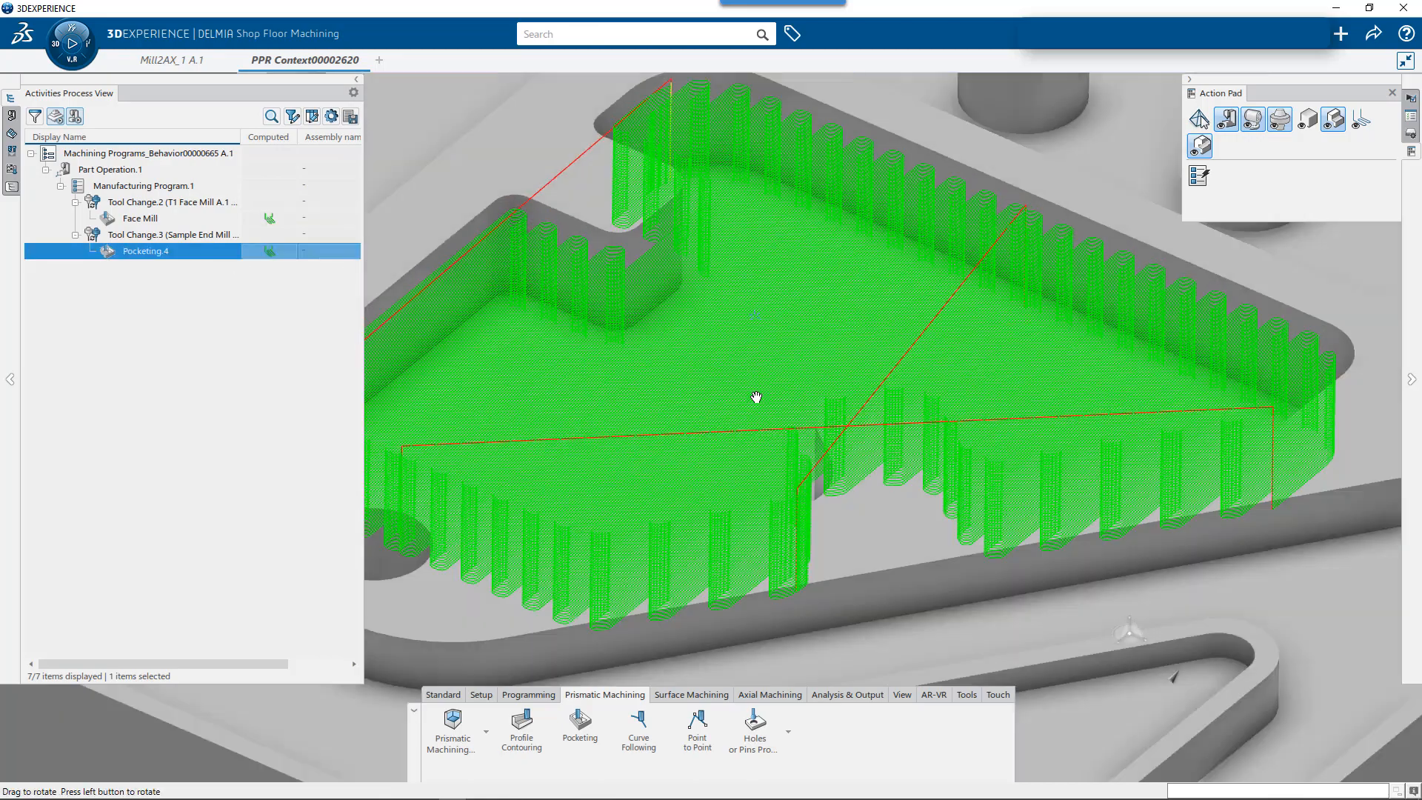
mouse_move(756, 397)
middle_mouse_down()
mouse_move(752, 486)
mouse_move(756, 387)
mouse_move(740, 486)
mouse_move(756, 385)
middle_mouse_up()
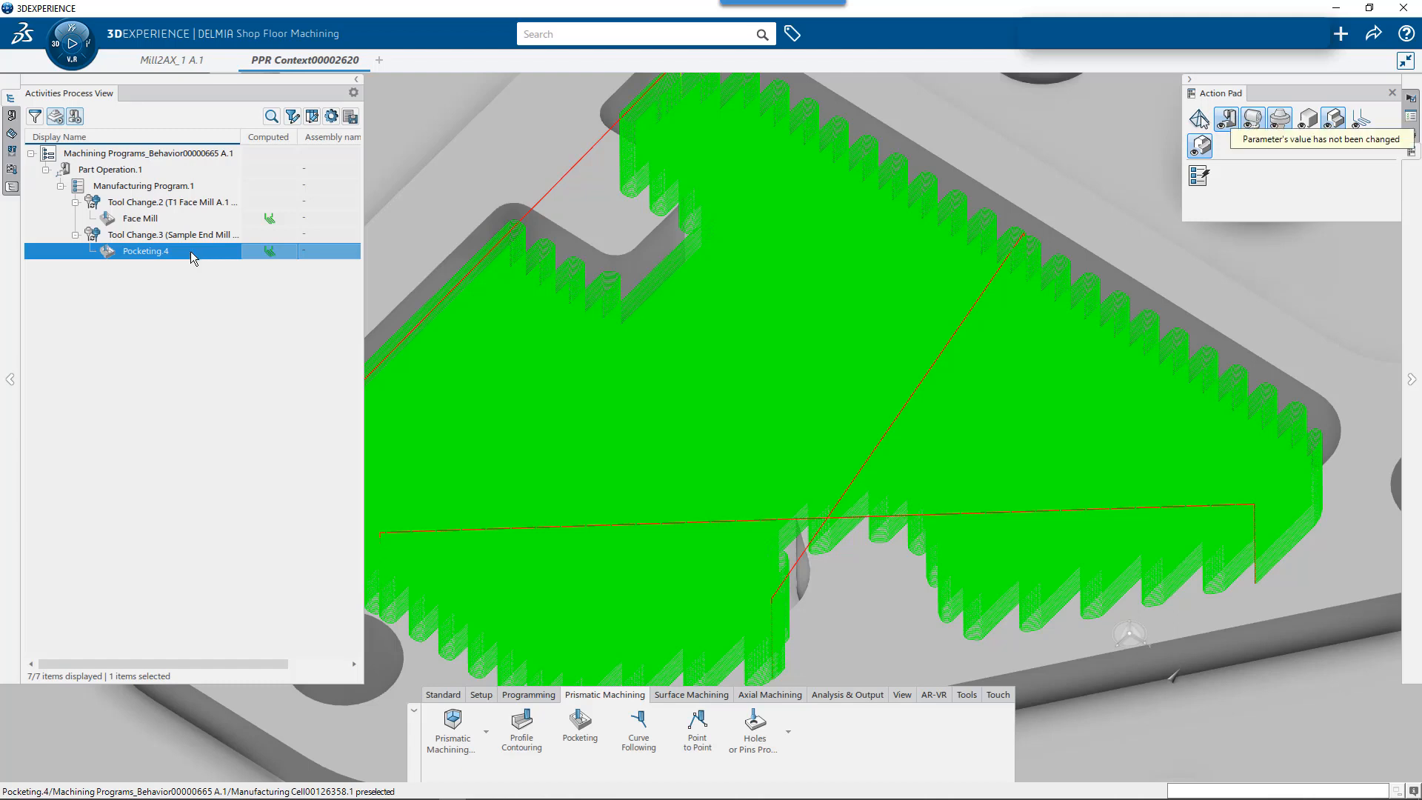
- Change the pocketing tool path style of Pocketing.4 to Outward helical and check its macro and radial strategy settings
double_click(189, 251)
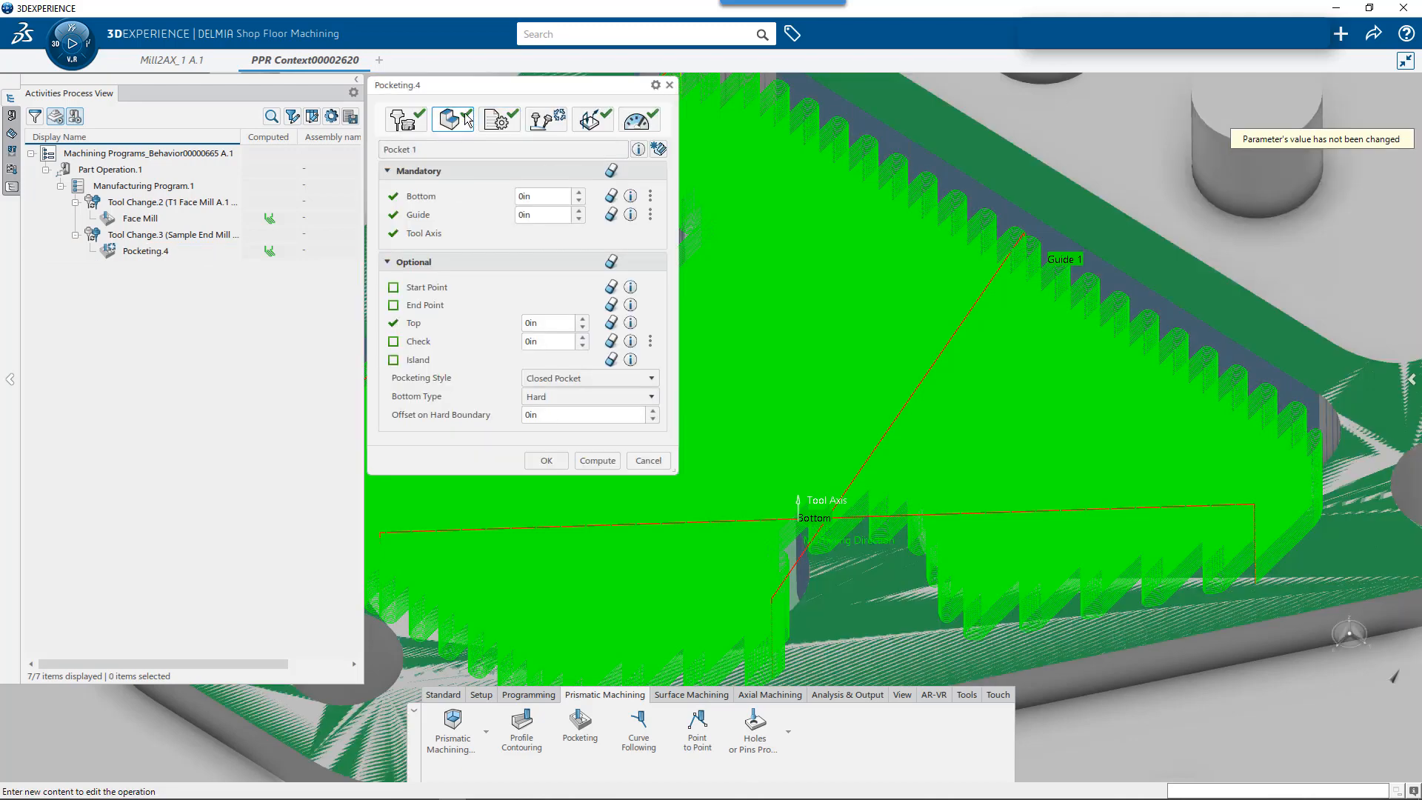
left_click(511, 125)
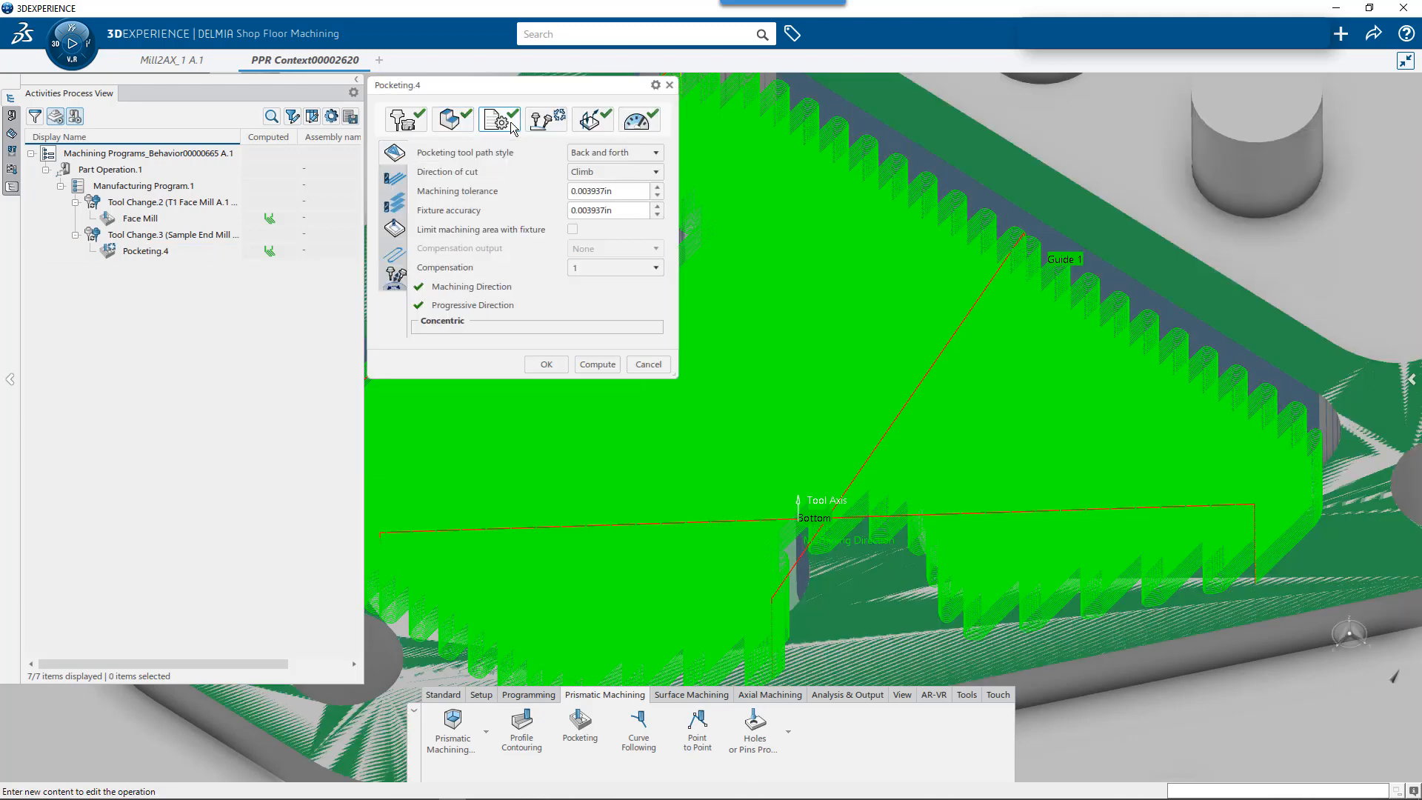
left_click(615, 153)
left_click(628, 205)
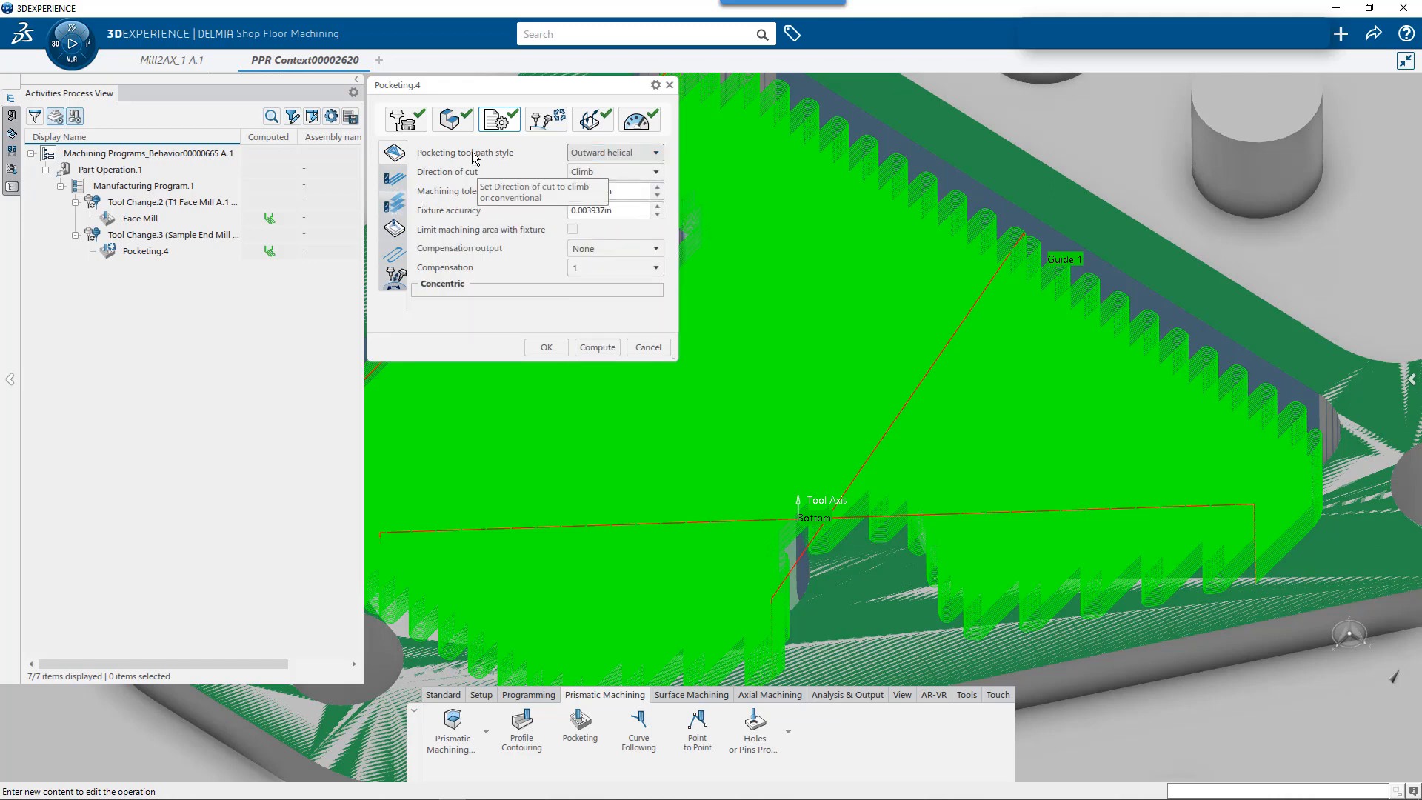
left_click(593, 120)
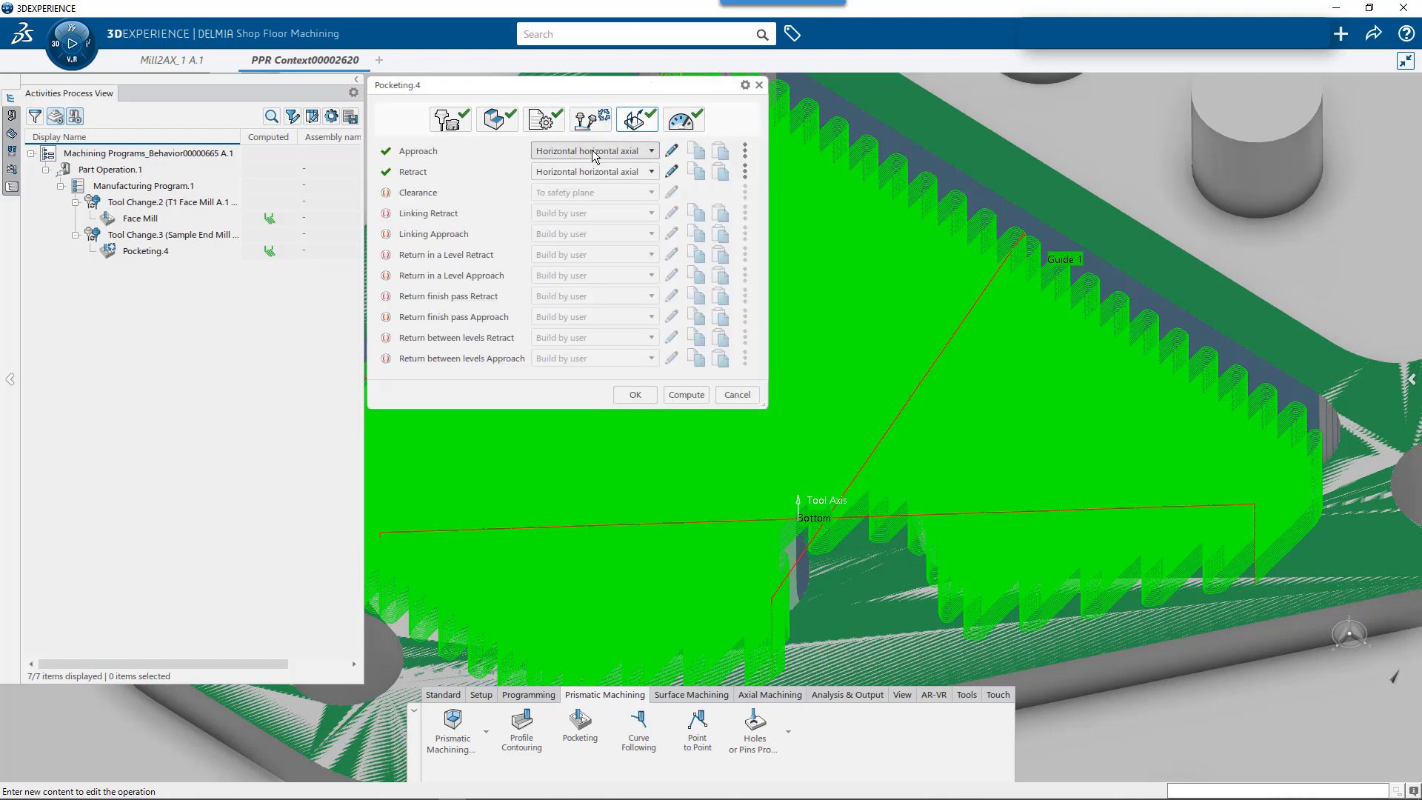
left_click(542, 120)
left_click(396, 180)
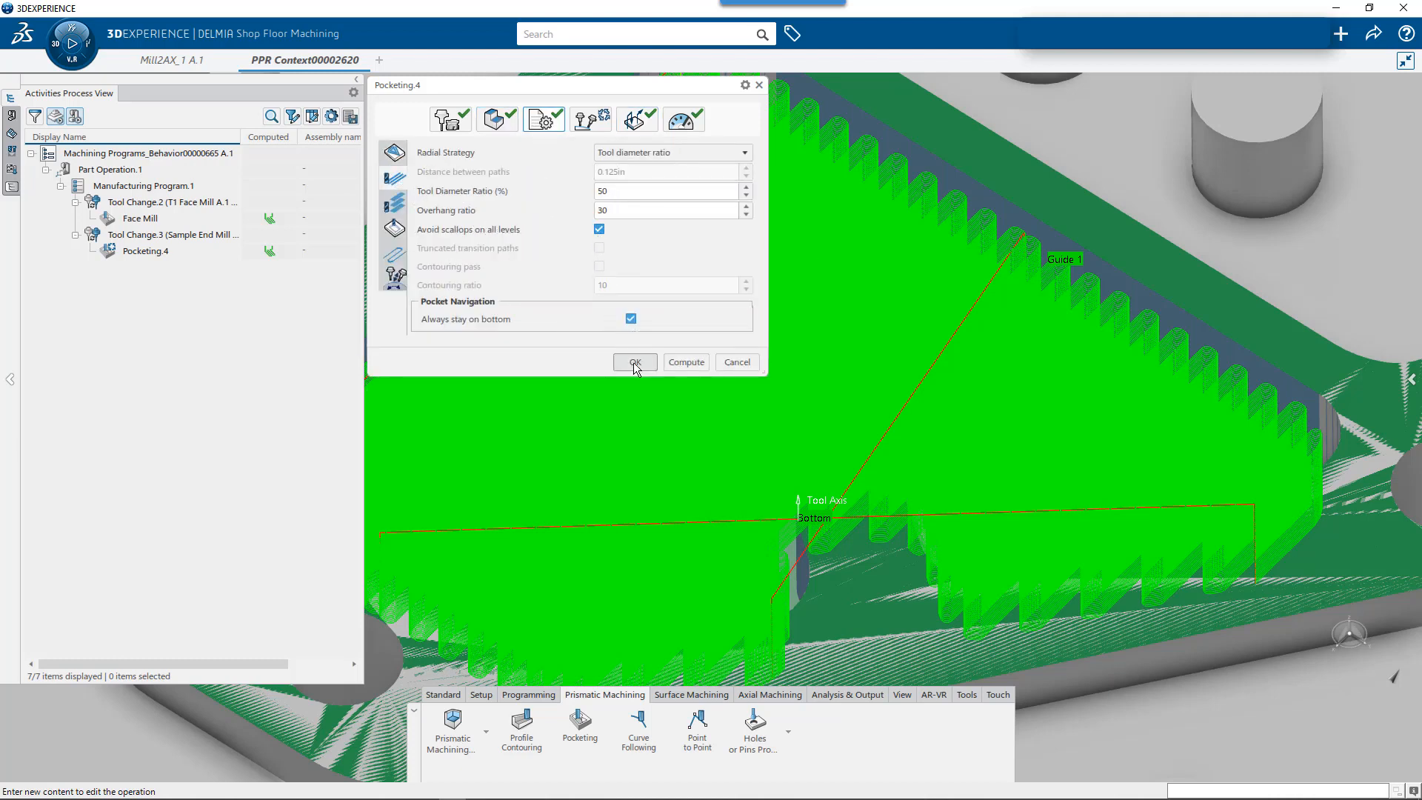
- Recompute the Pocketing.4 tool path and inspect the updated passes on the part
left_click(147, 256)
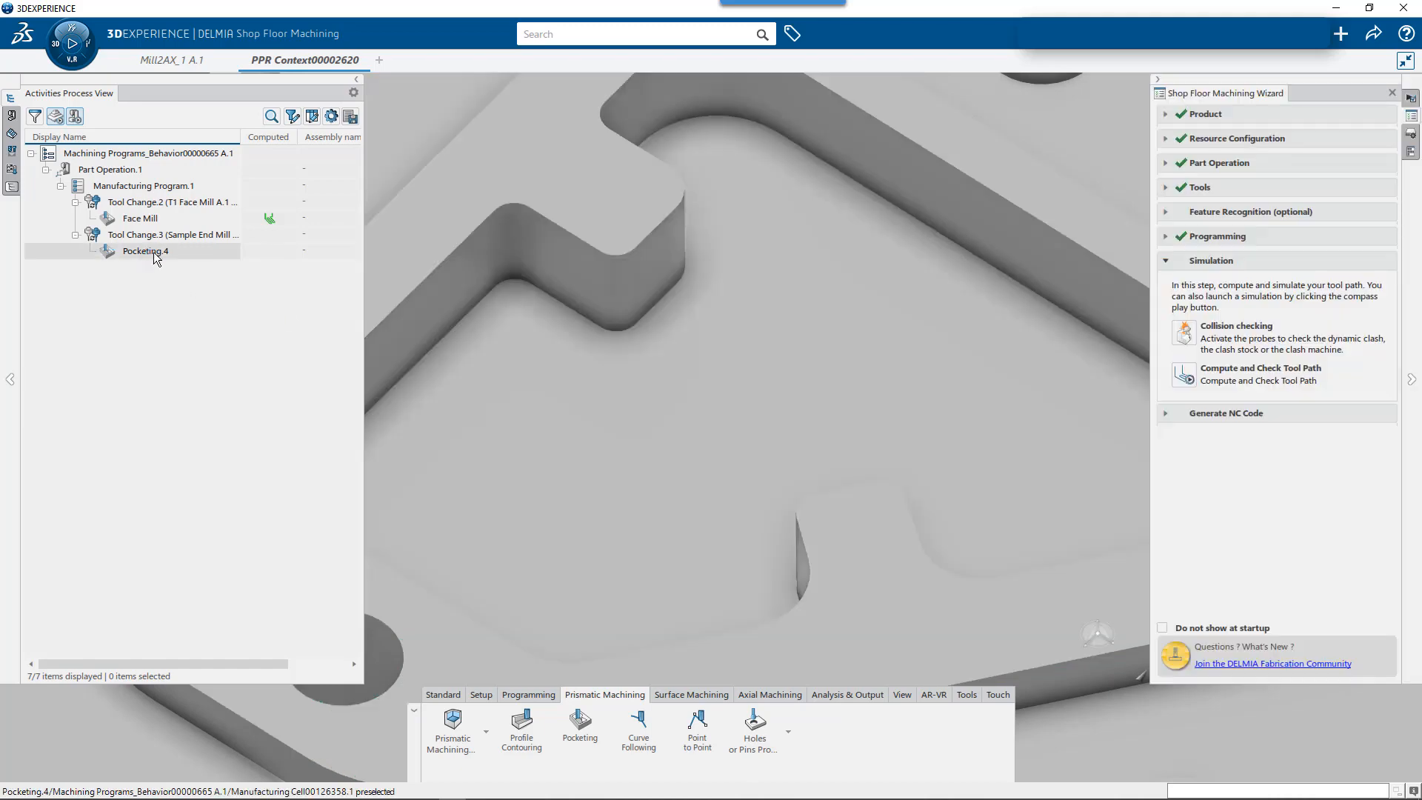
left_click(153, 253)
left_click(231, 203)
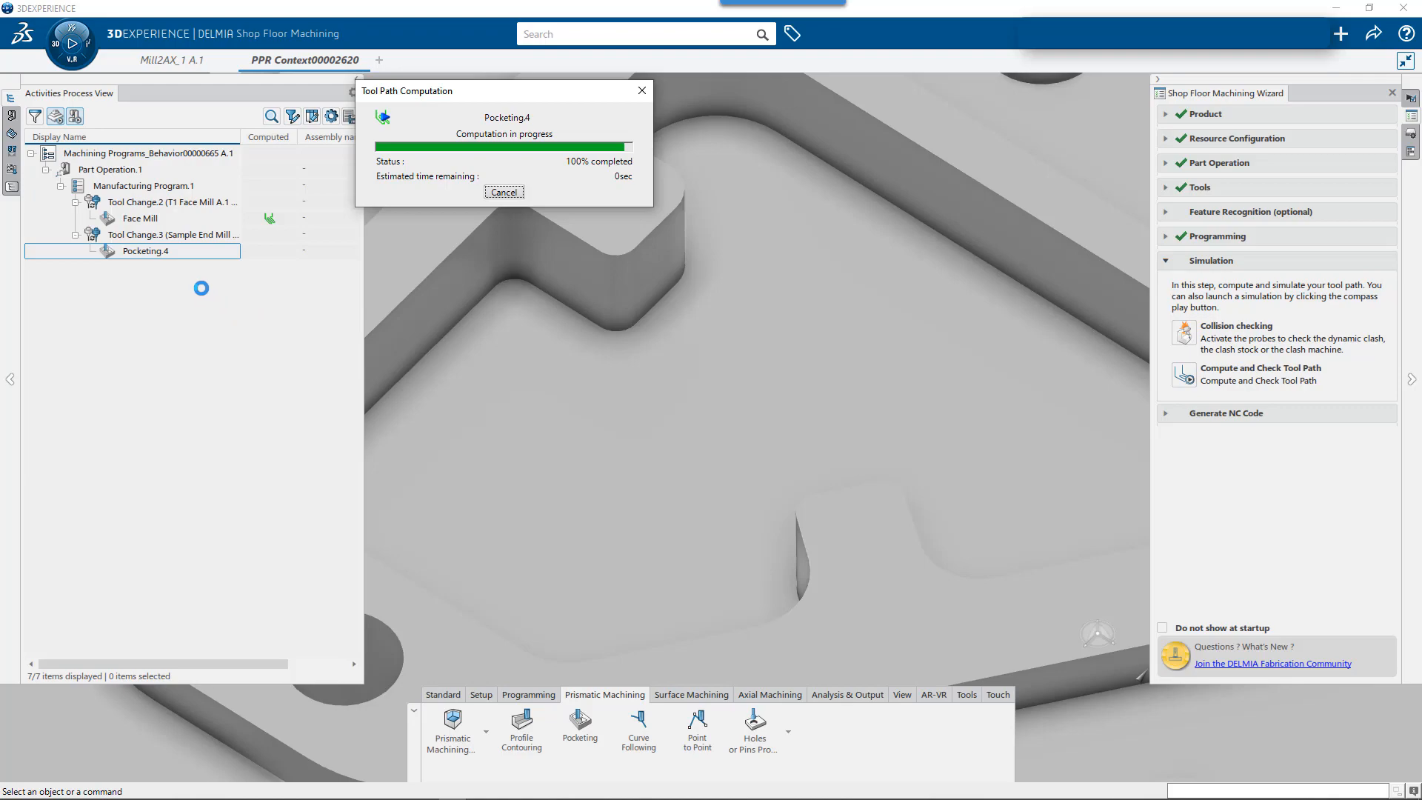
left_click(186, 253)
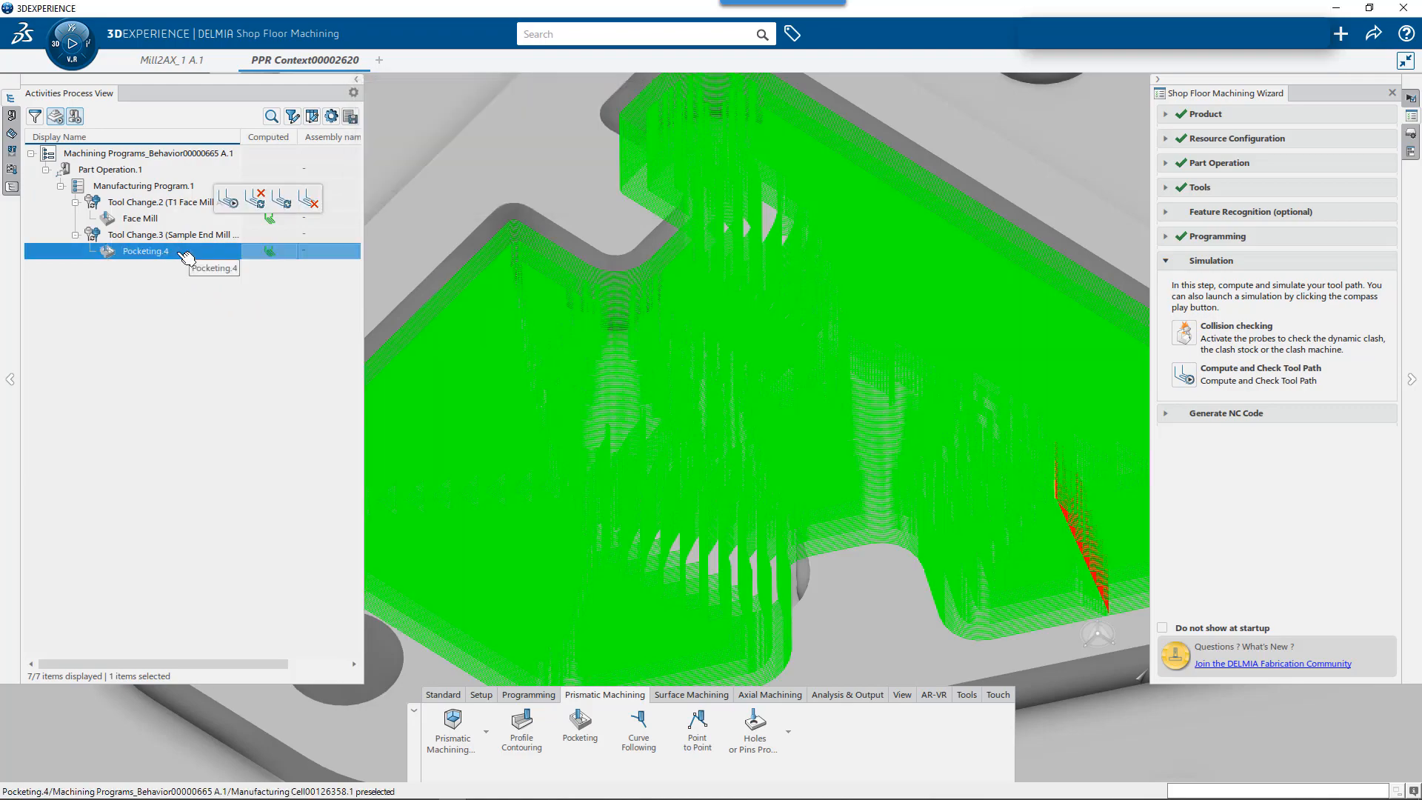
mouse_move(692, 384)
middle_mouse_down()
mouse_move(696, 475)
mouse_move(689, 387)
middle_mouse_up()
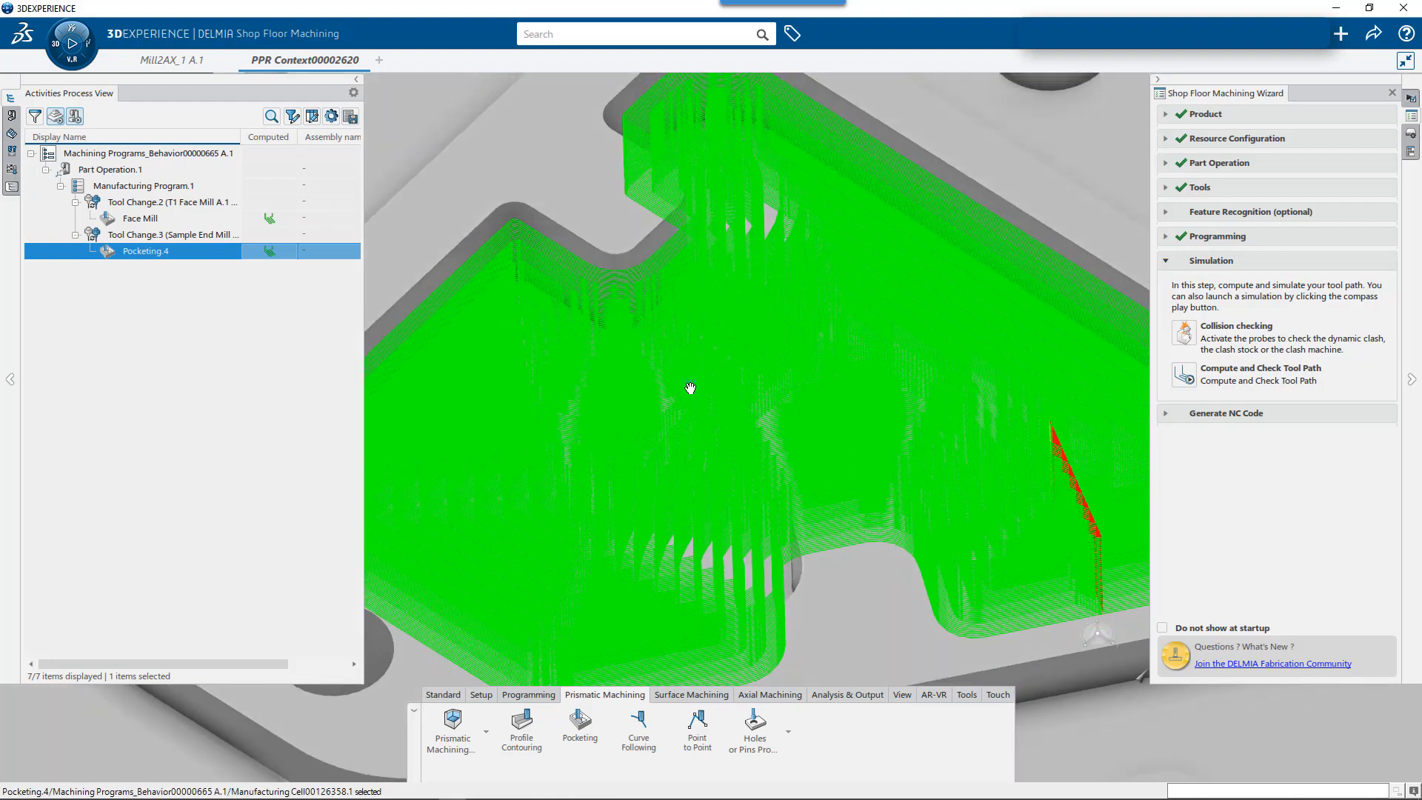
scroll(689, 387, "down", 3)
scroll(814, 384, "down", 5)
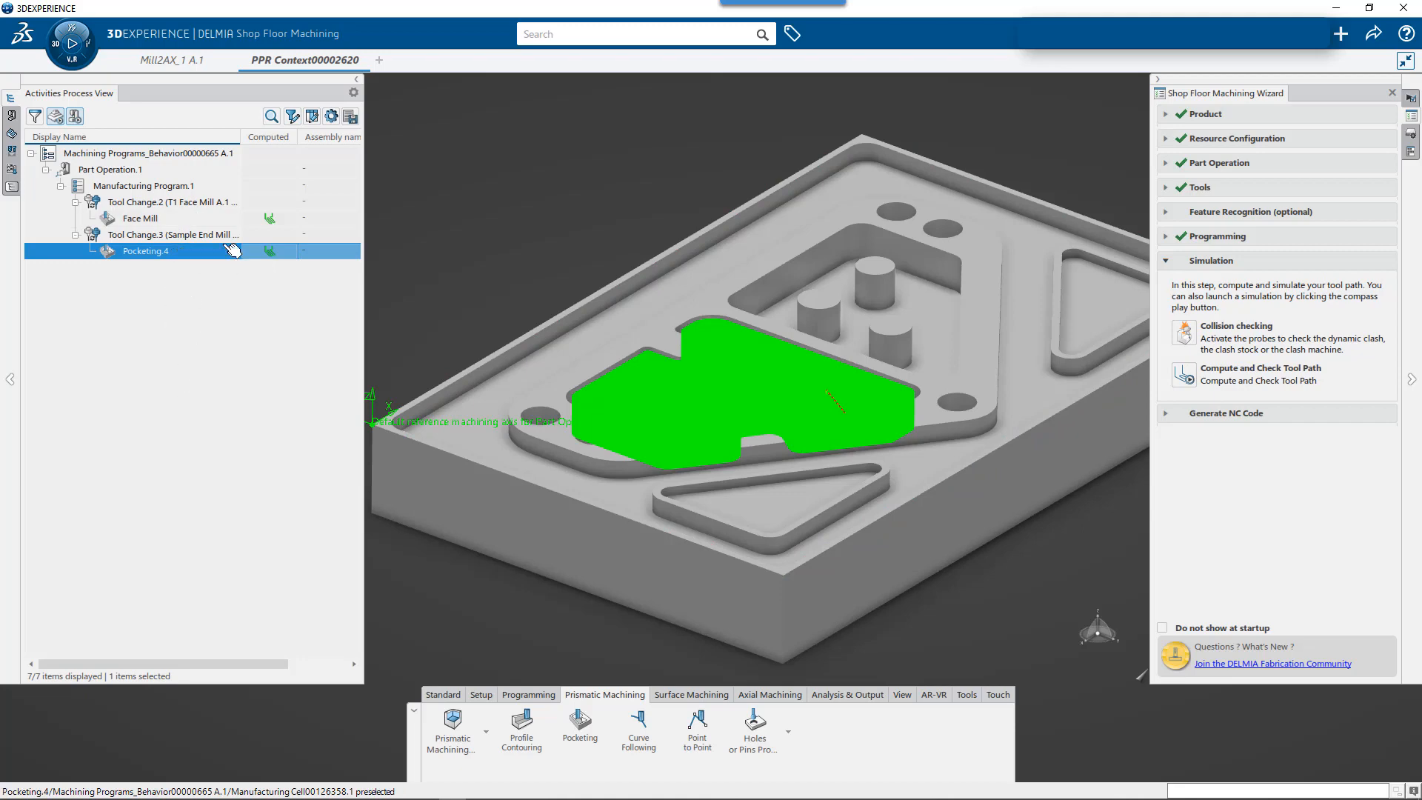
- Insert a pocketing operation after Pocketing.4 using the Pocket 2 (Complex Pocket) feature of Mill2AX_1 and accept it
left_click(451, 295)
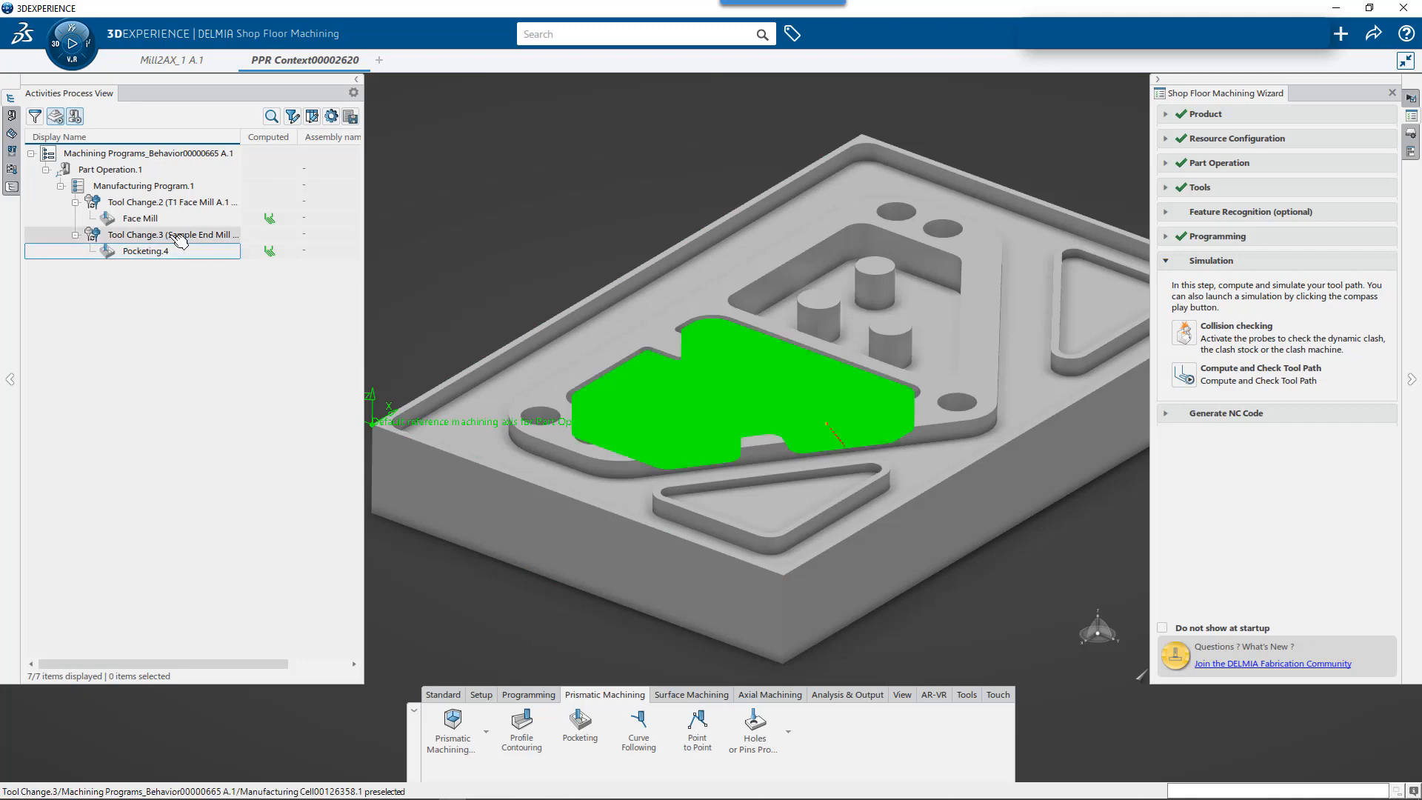
left_click(170, 254)
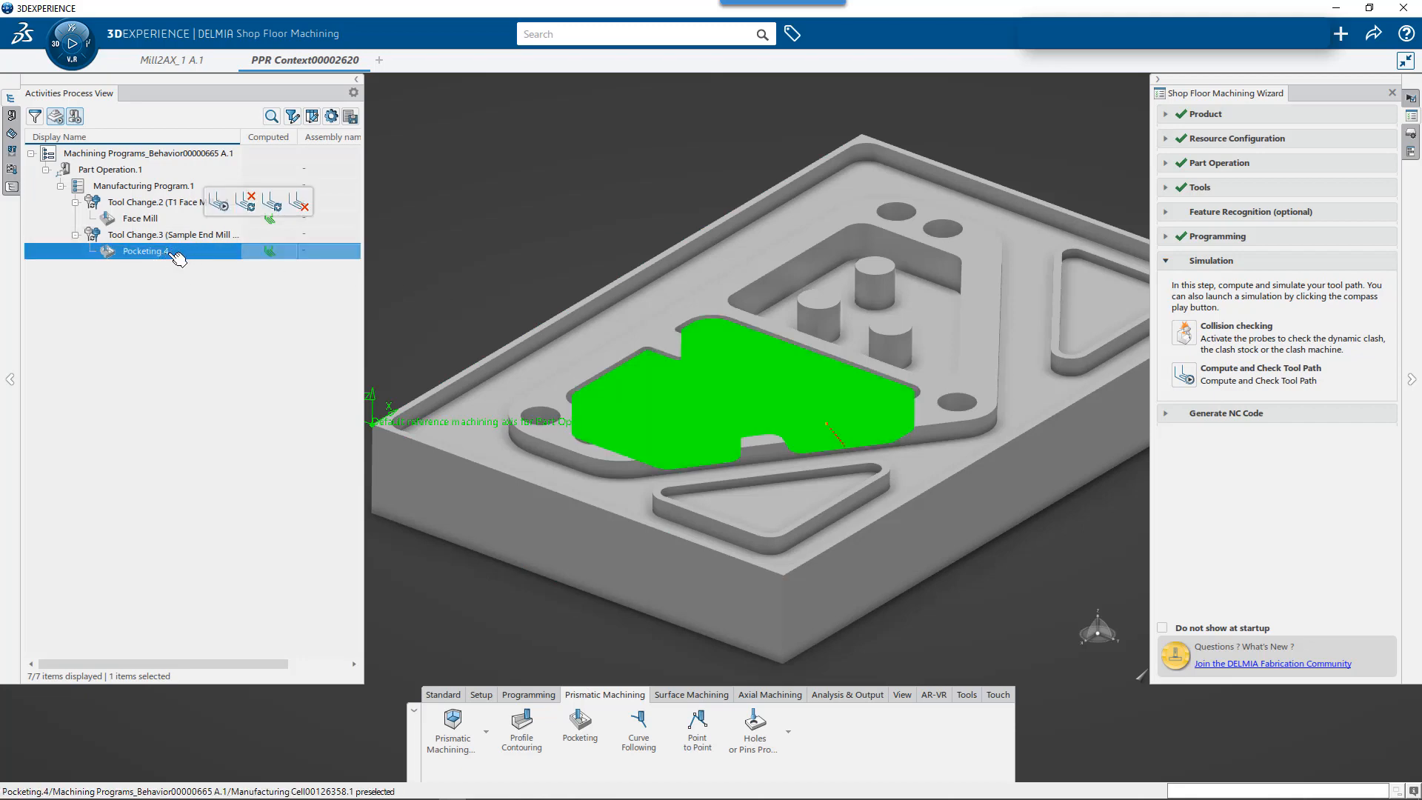
left_click(576, 738)
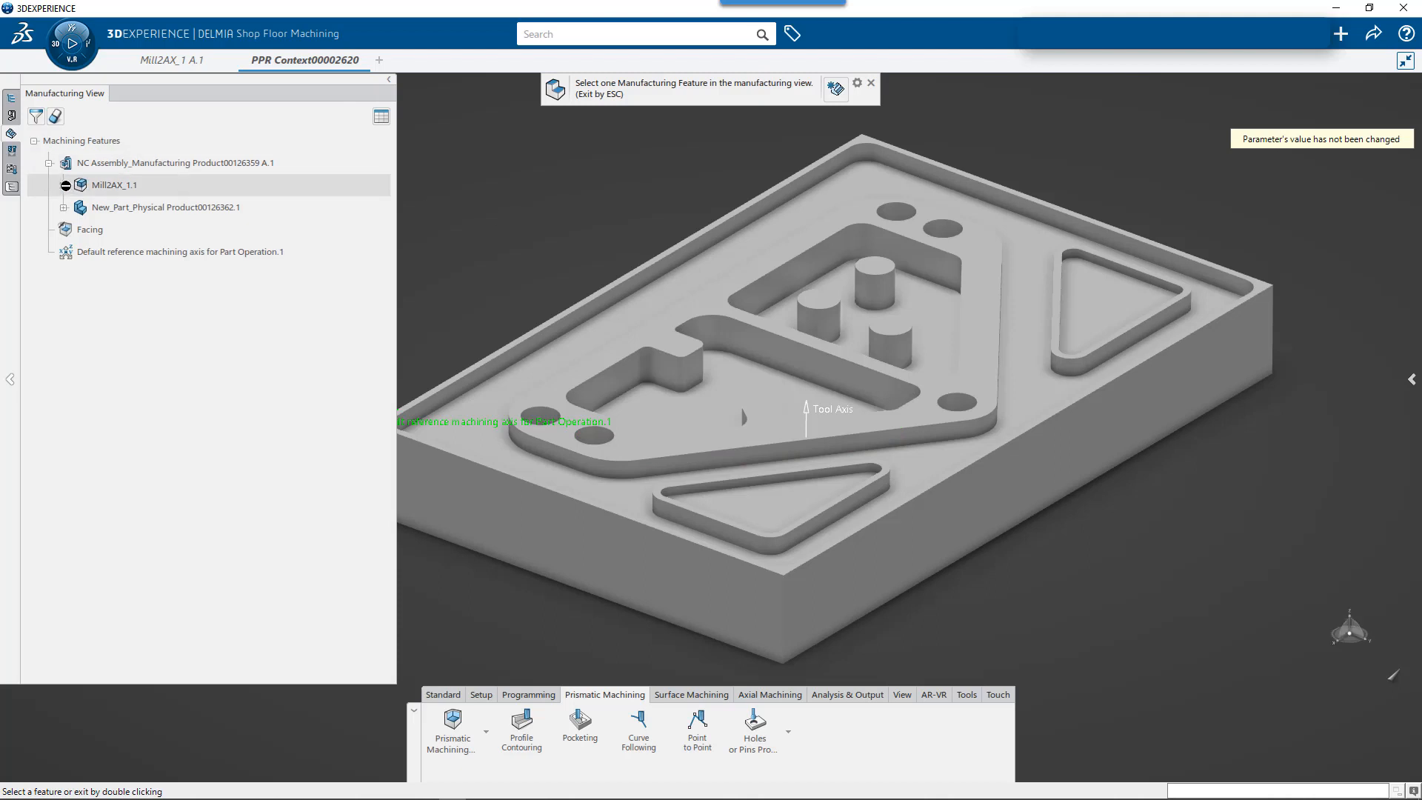
left_click(66, 185)
left_click(126, 225)
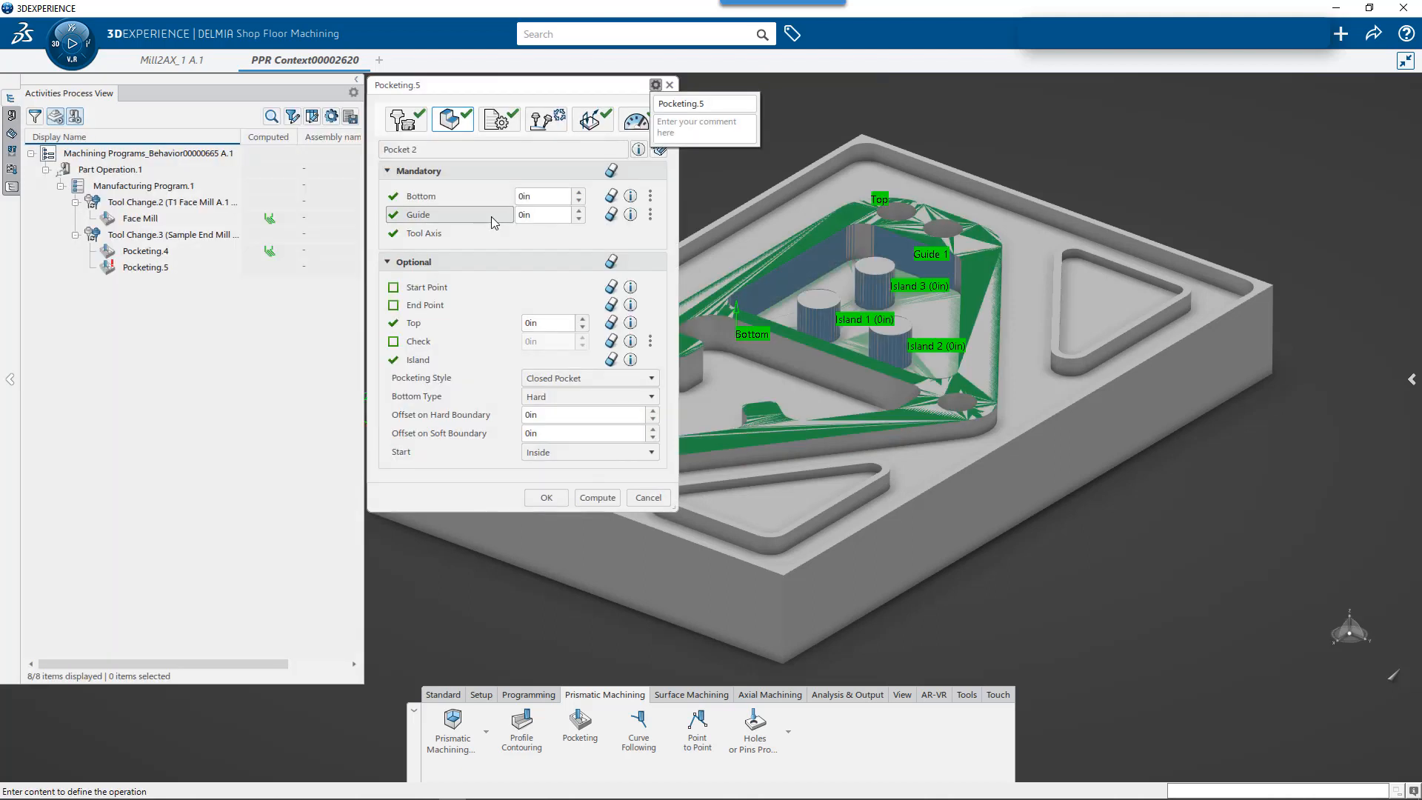
left_click(539, 497)
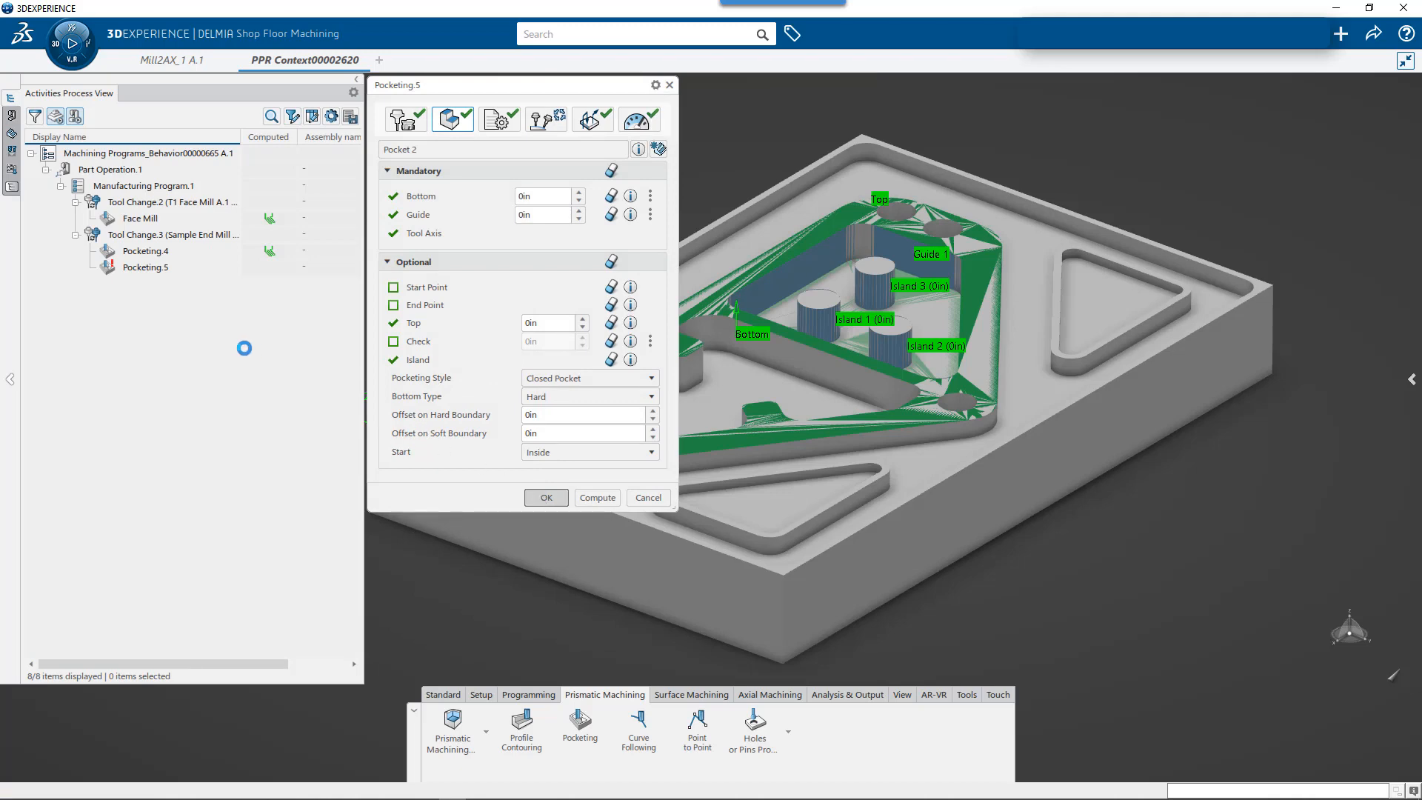
- Insert a pocketing operation after Pocketing.5 using the Prismatic machining area.3 feature of Mill2AX_1 and accept it
left_click(591, 737)
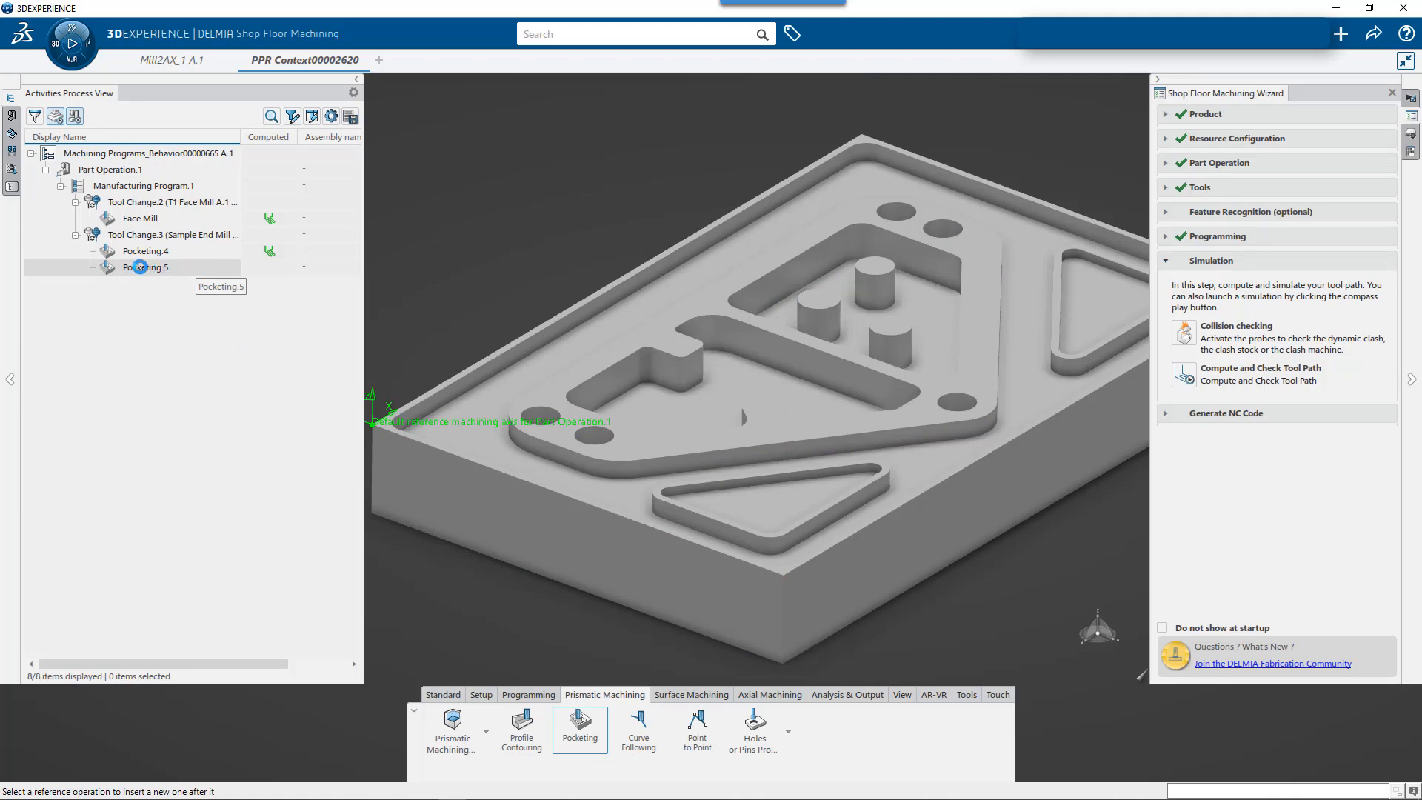
left_click(172, 267)
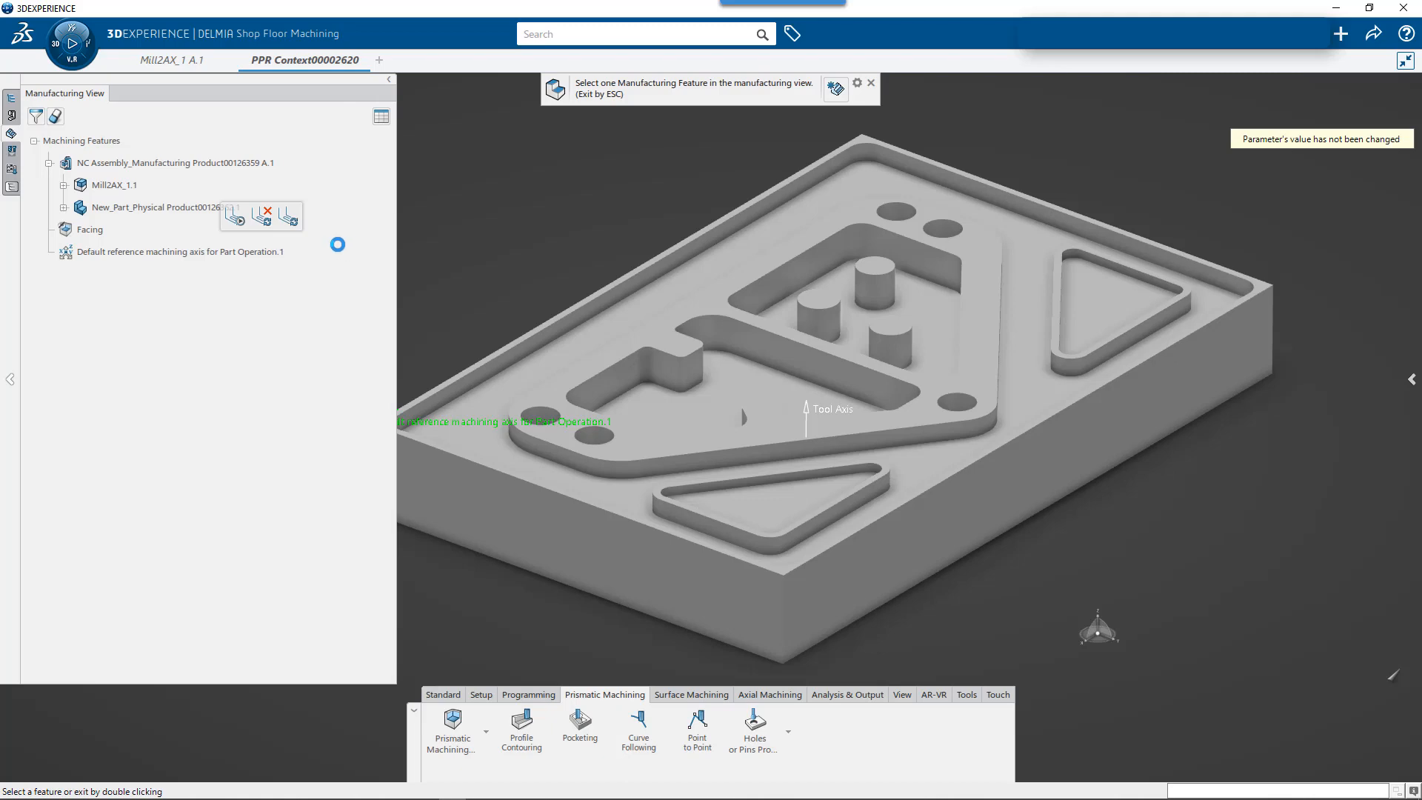
left_click(64, 185)
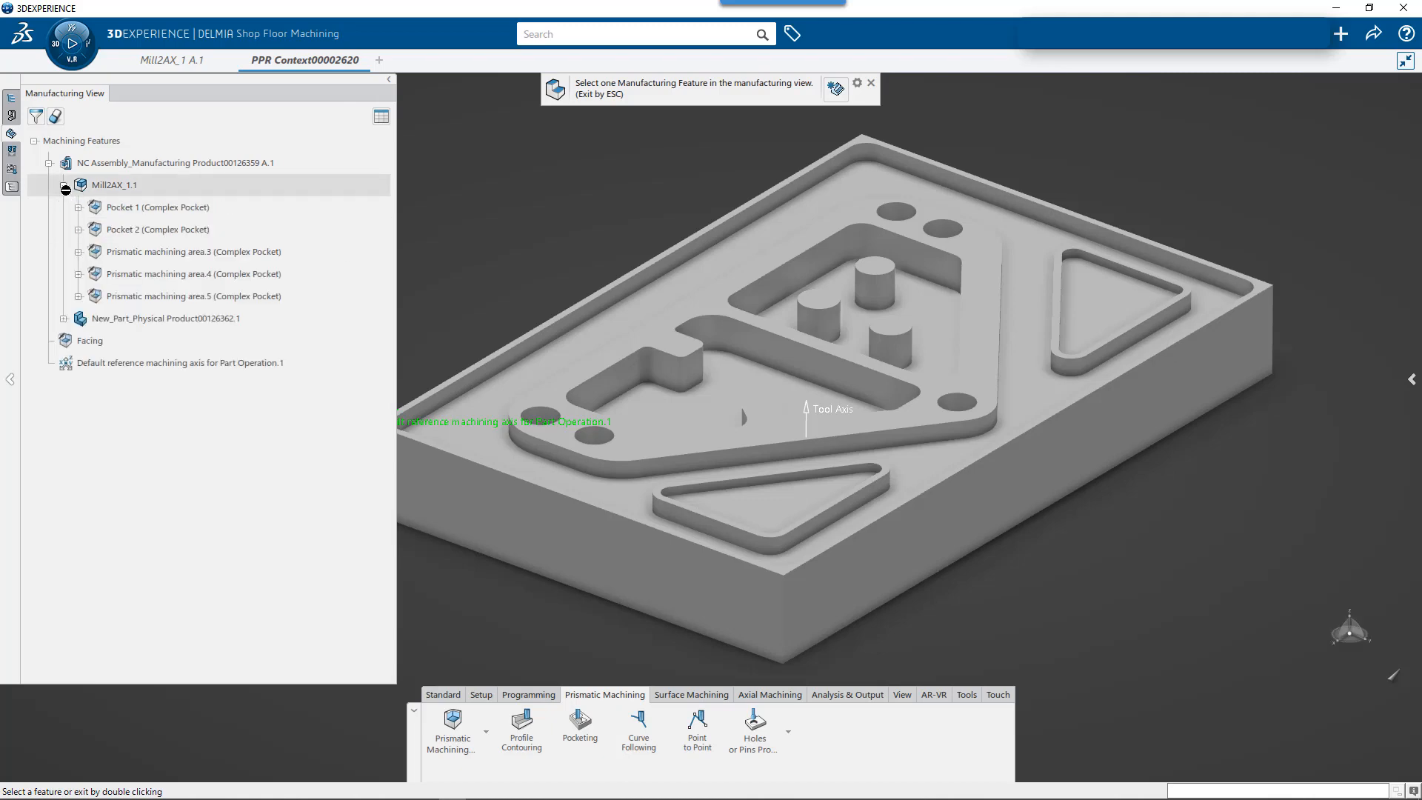
left_click(137, 255)
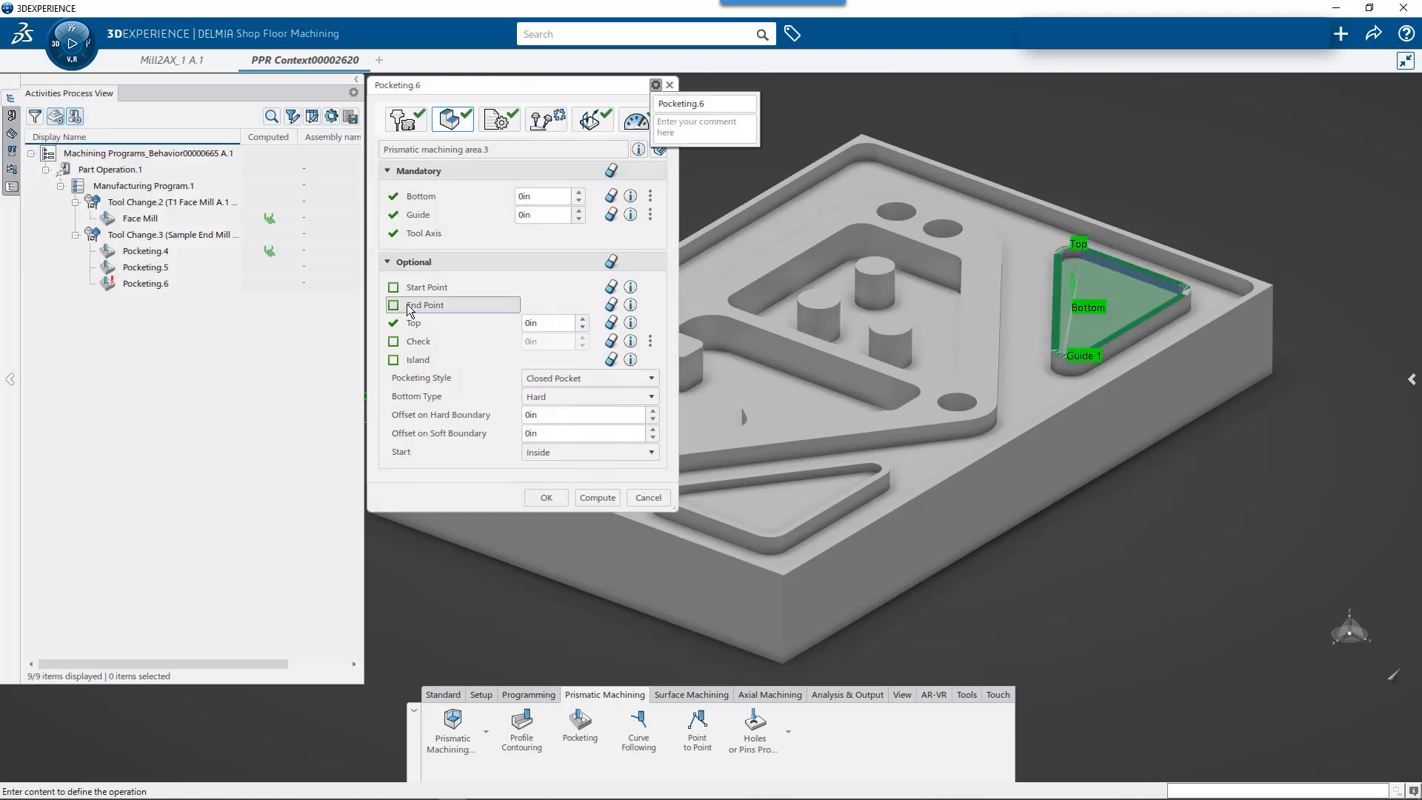
left_click(546, 497)
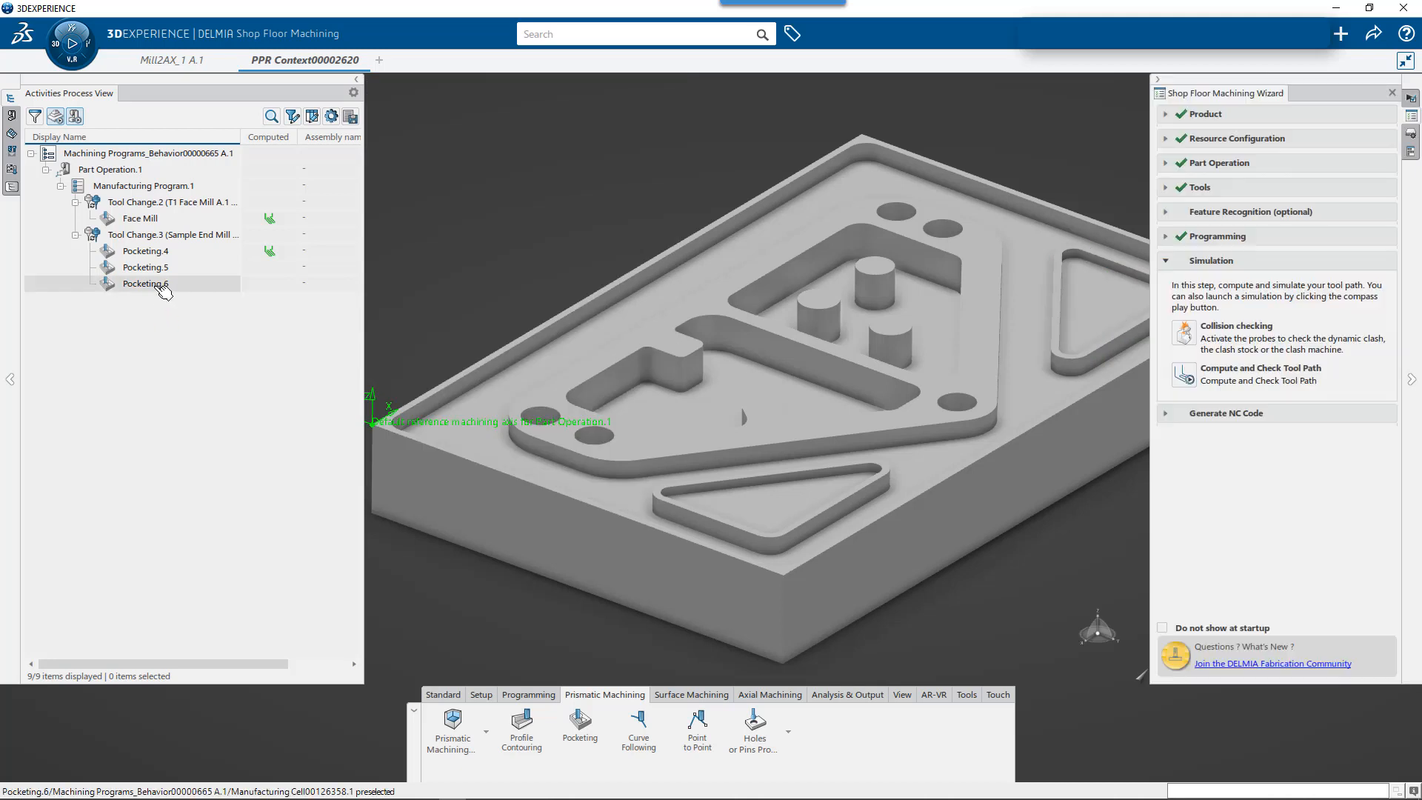
- Insert a pocketing operation after Pocketing.6 using the Prismatic machining area.4 feature of Mill2AX_1 and accept it
left_click(152, 284)
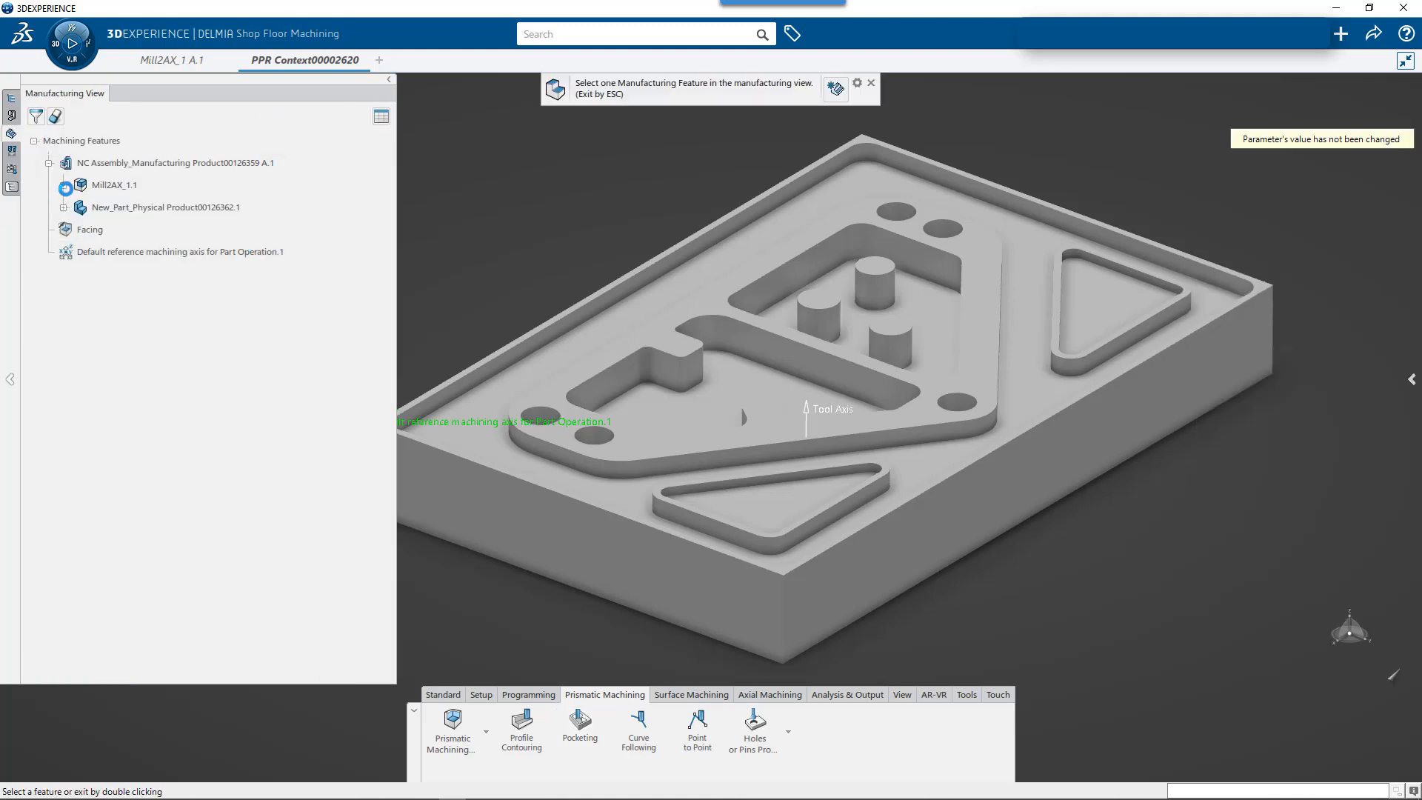
left_click(64, 185)
left_click(143, 276)
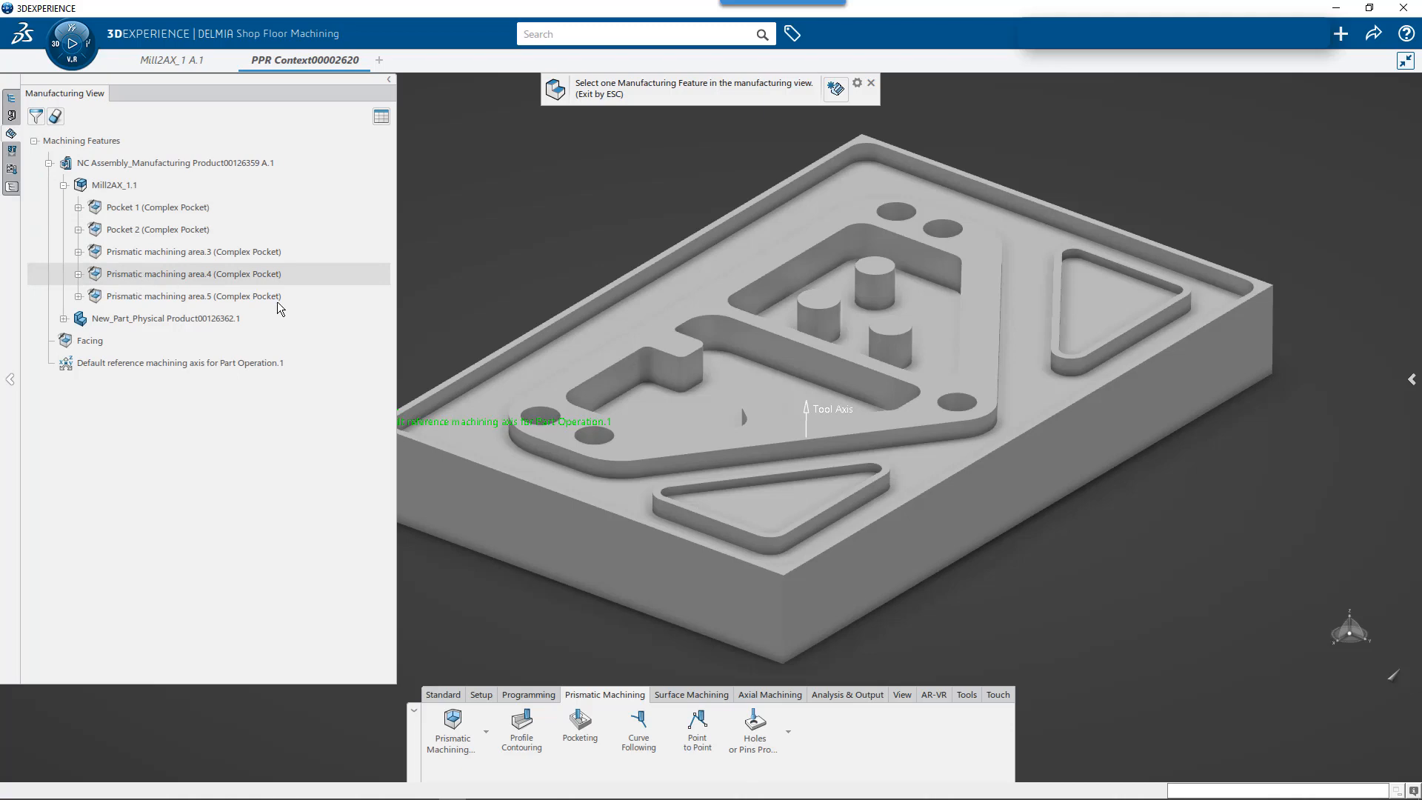
left_click(549, 504)
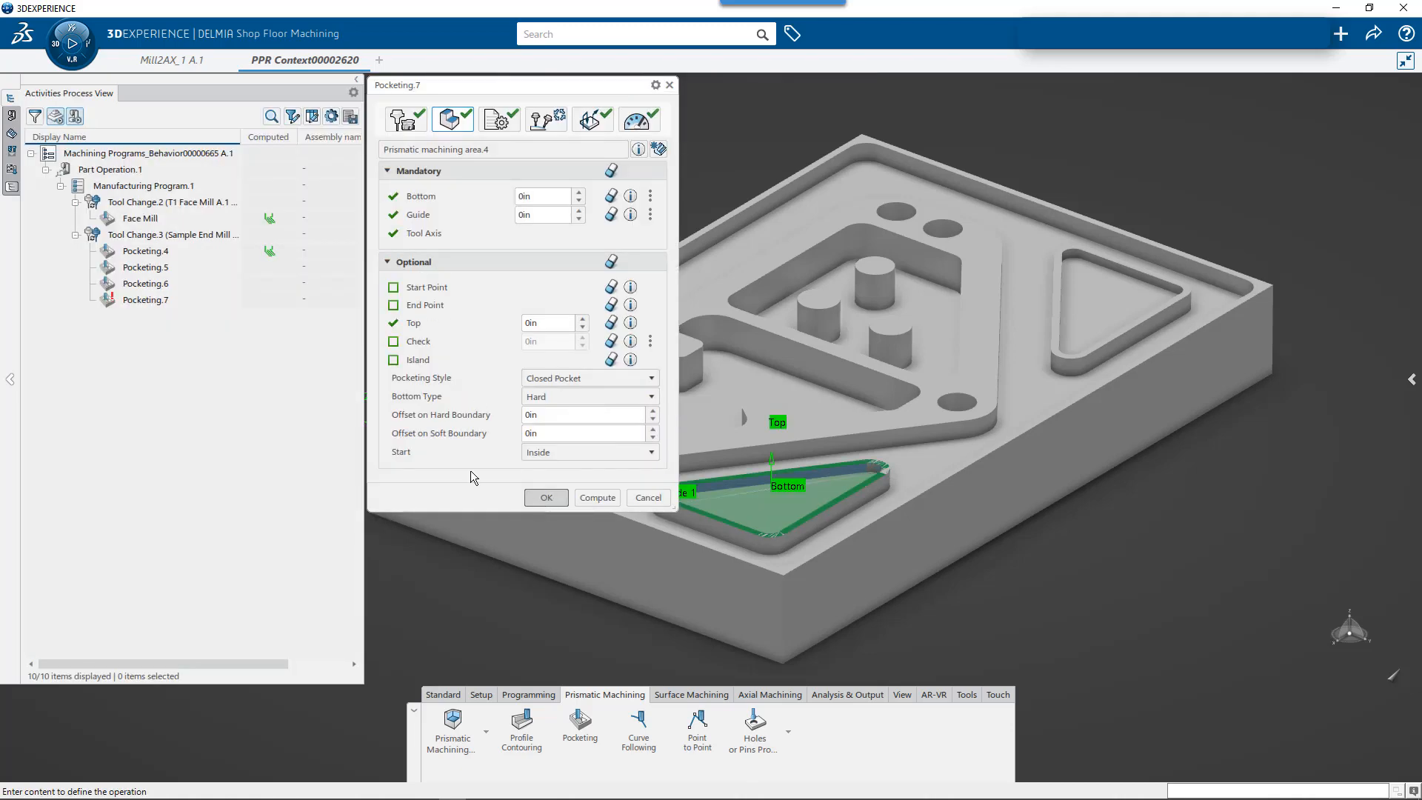
- Insert a pocketing operation after Pocketing.7 using the Prismatic machining area.5 feature of Mill2AX_1 and accept it
left_click(148, 300)
left_click(577, 727)
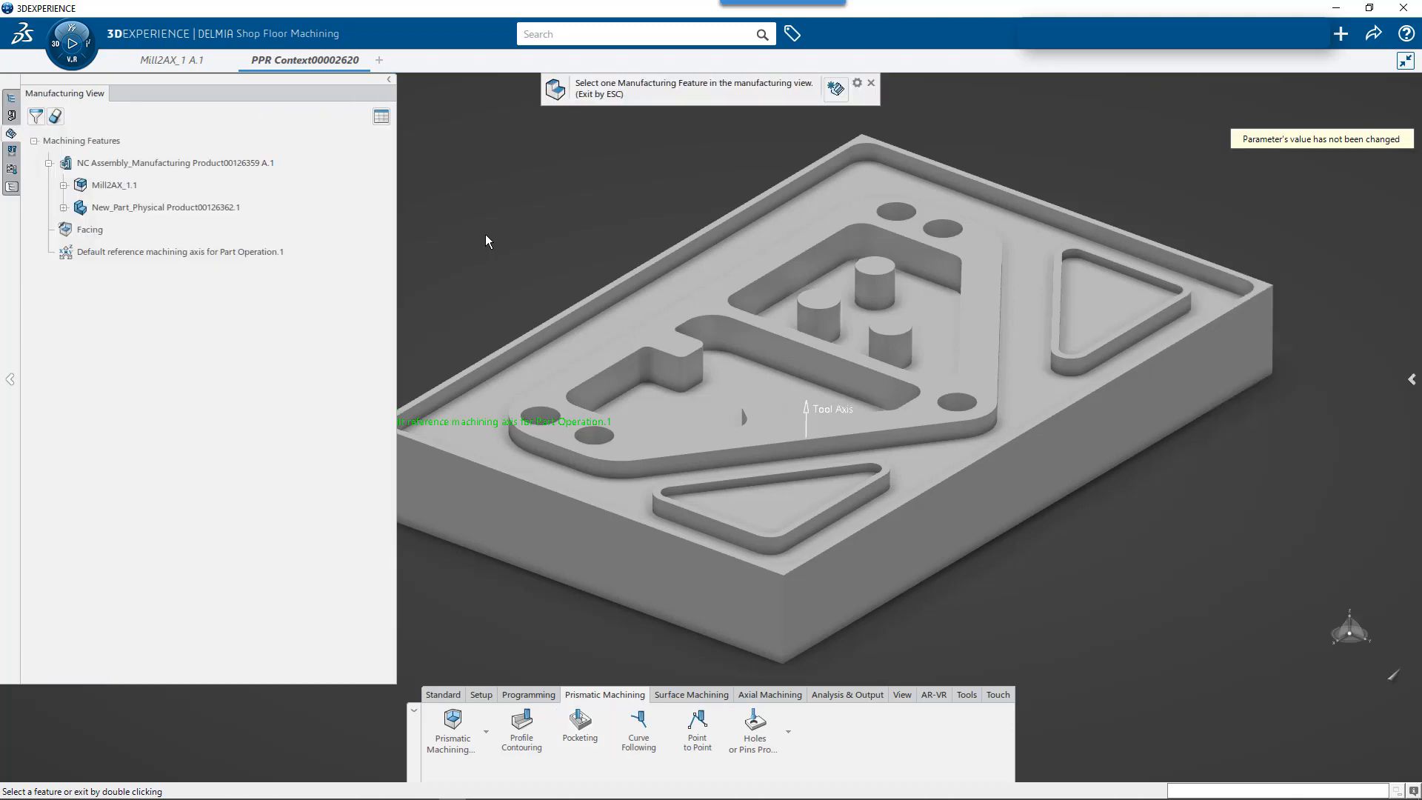
left_click(64, 185)
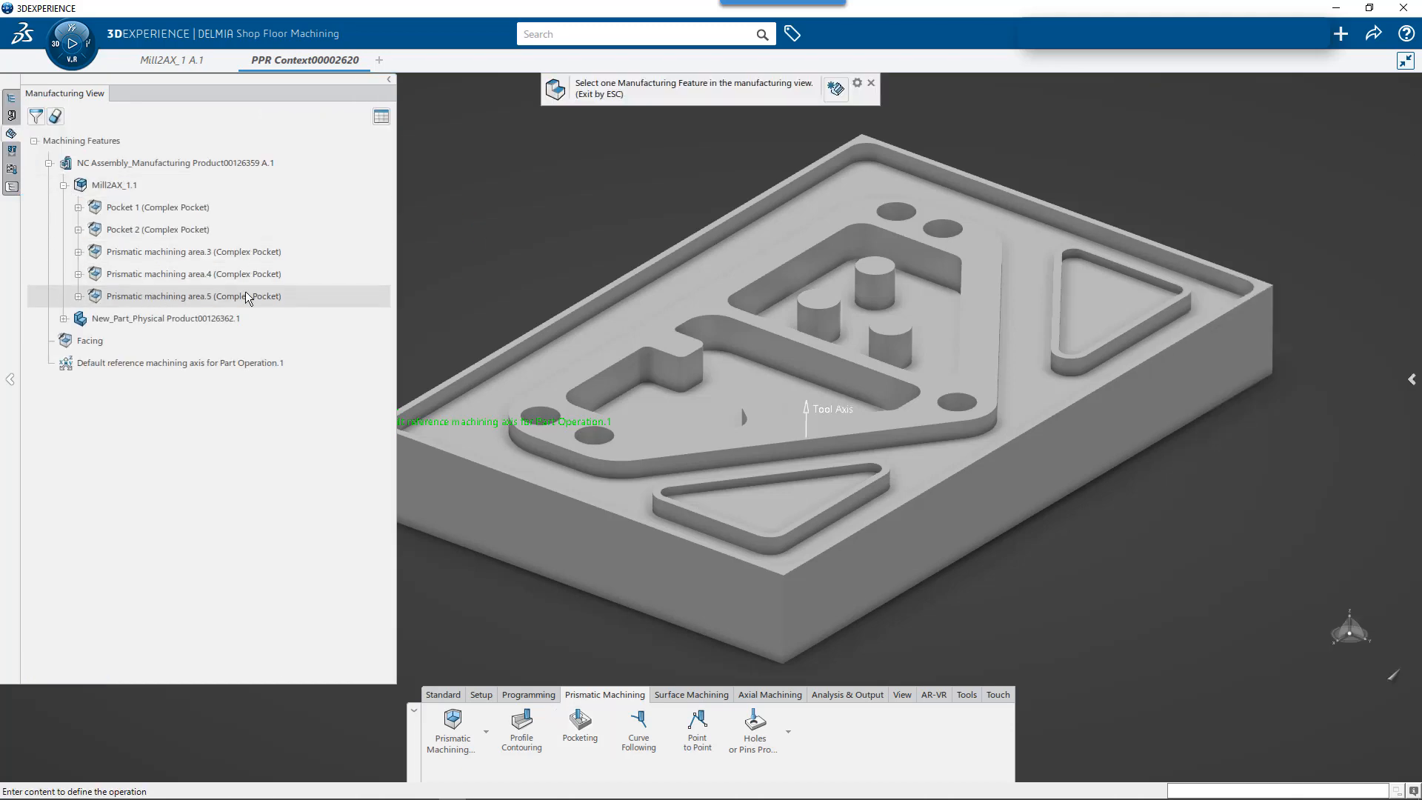
left_click(144, 297)
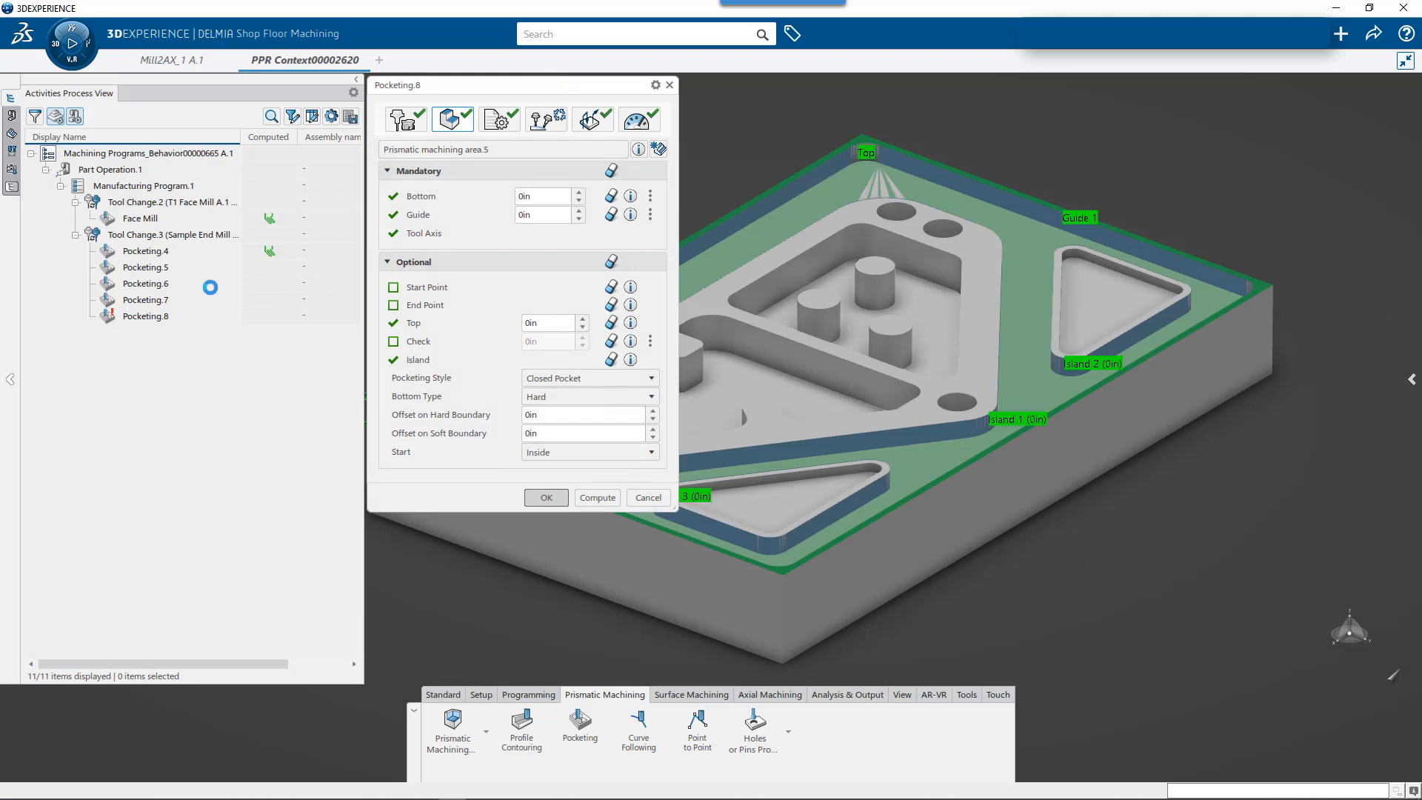
key("Escape")
- Compute the tool paths of Pocketing.5 through Pocketing.8 together
left_click(174, 237)
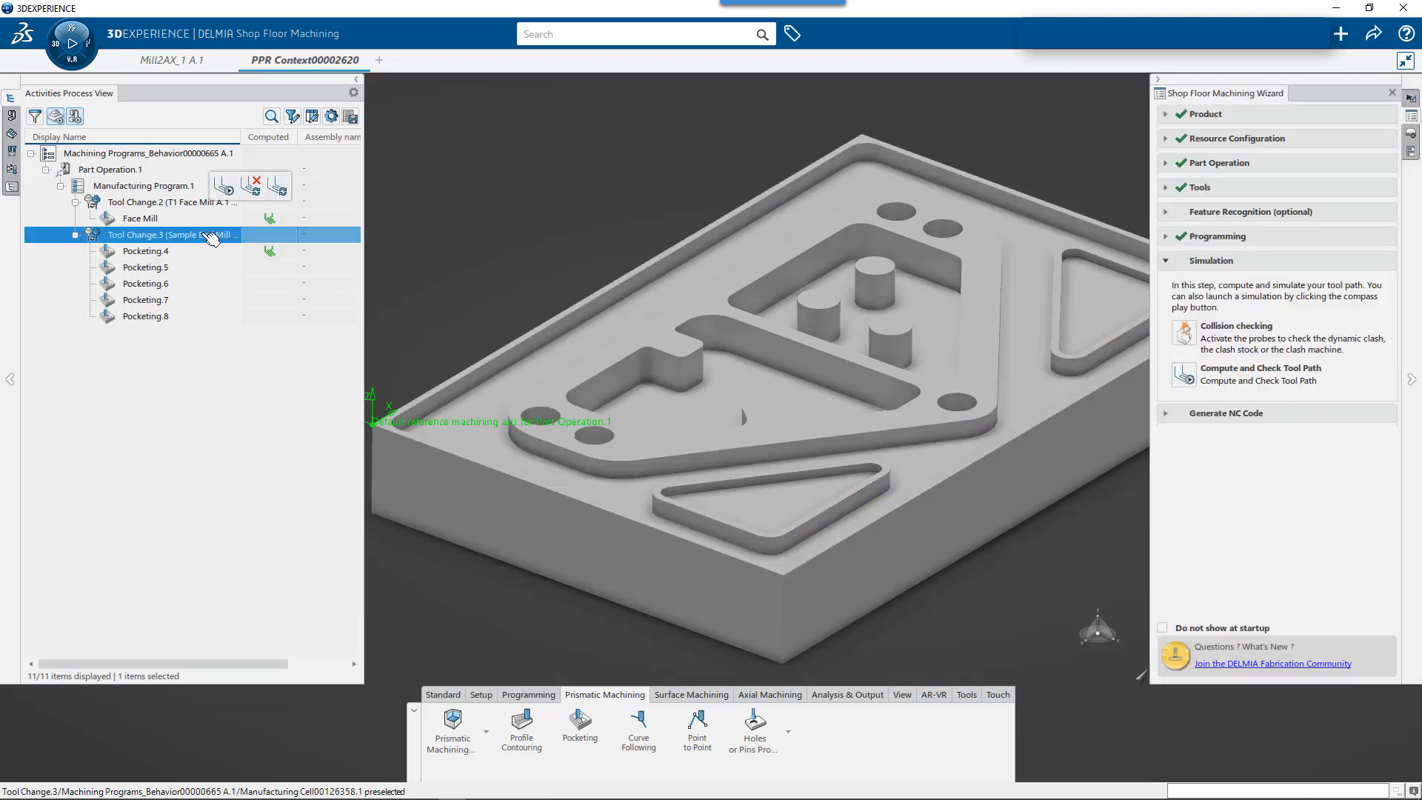
left_click(251, 192)
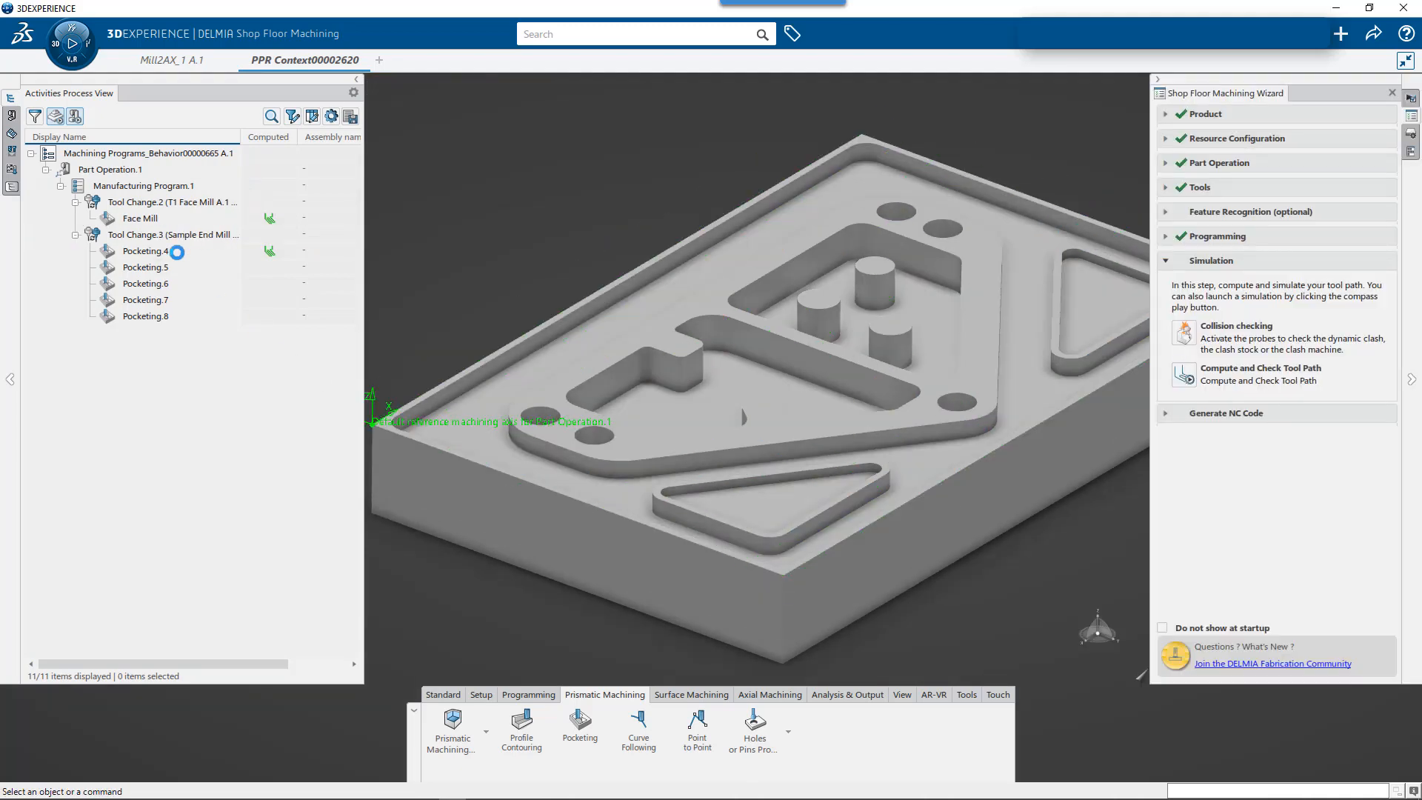
left_click(175, 271)
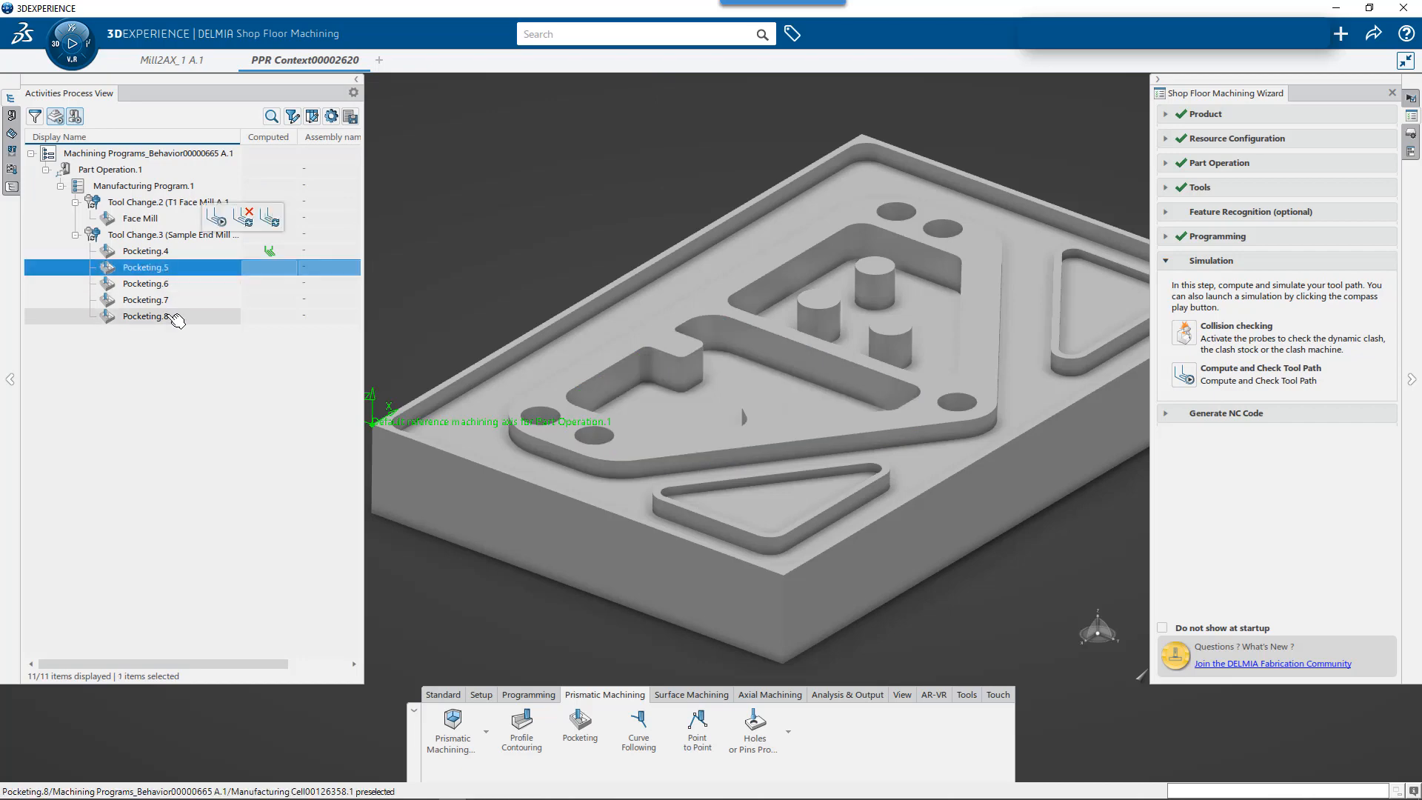
left_click(175, 316, "shift")
left_click(248, 269)
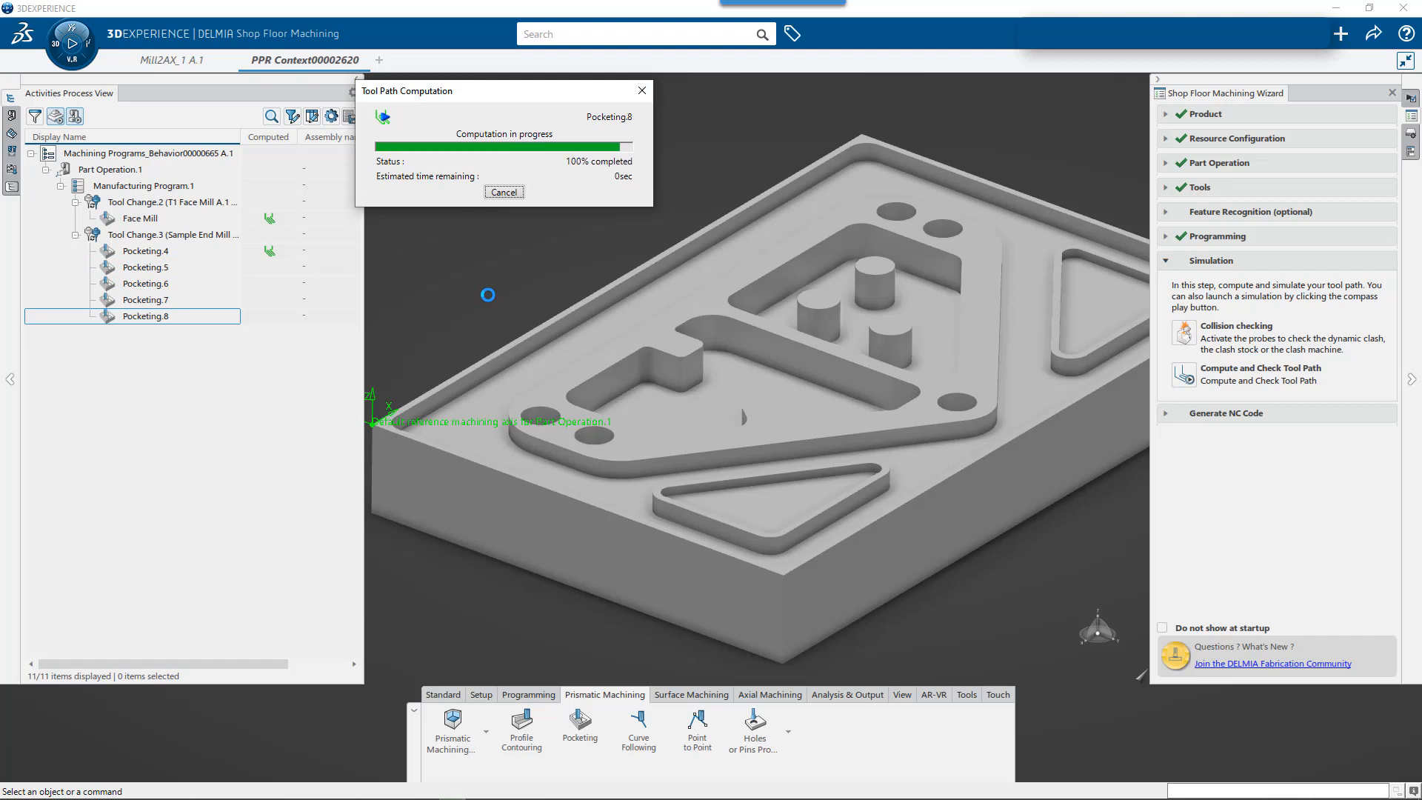
- Inspect the computed tool paths of the new pocketing operations on the part, looking closely at Pocketing.5 around its three islands
left_click(205, 283)
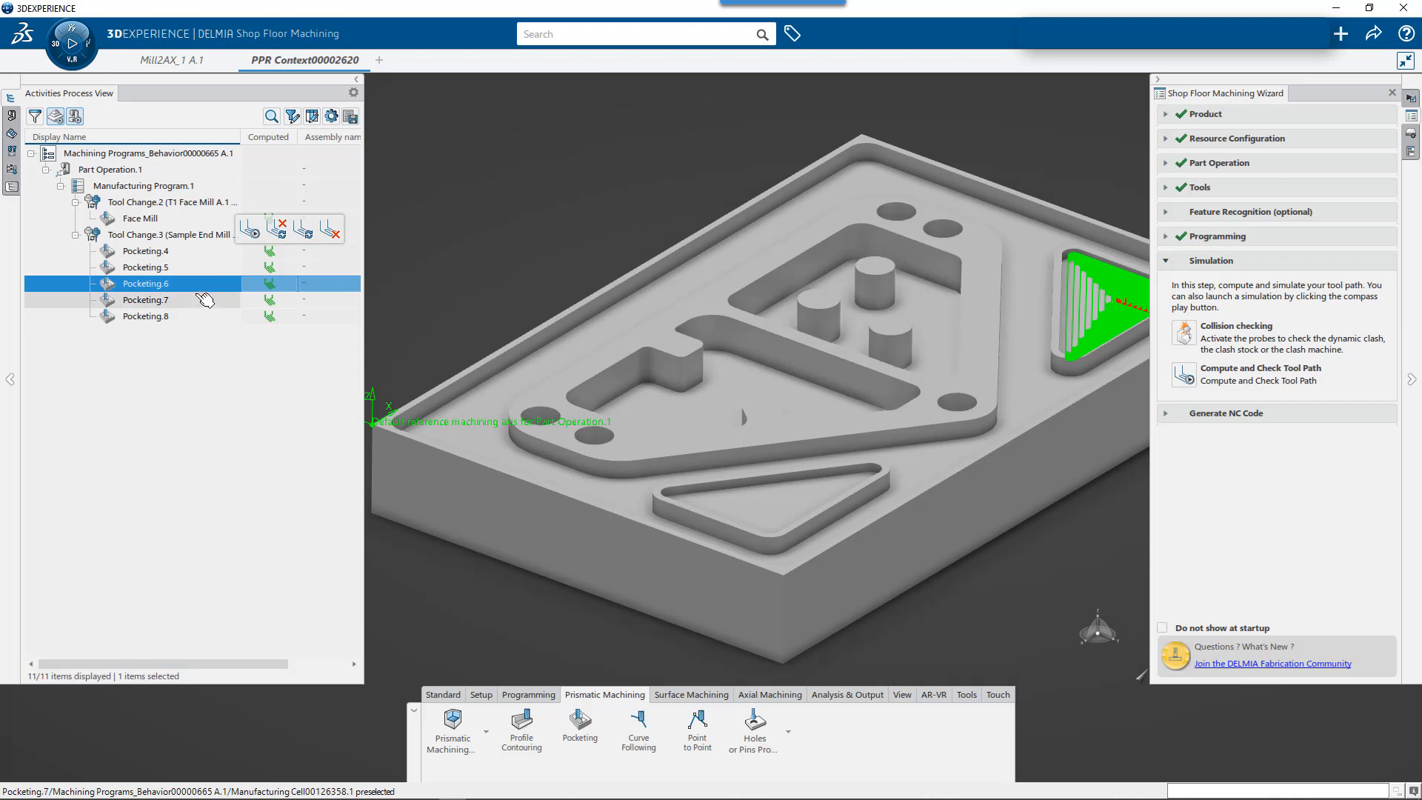
left_click(191, 317)
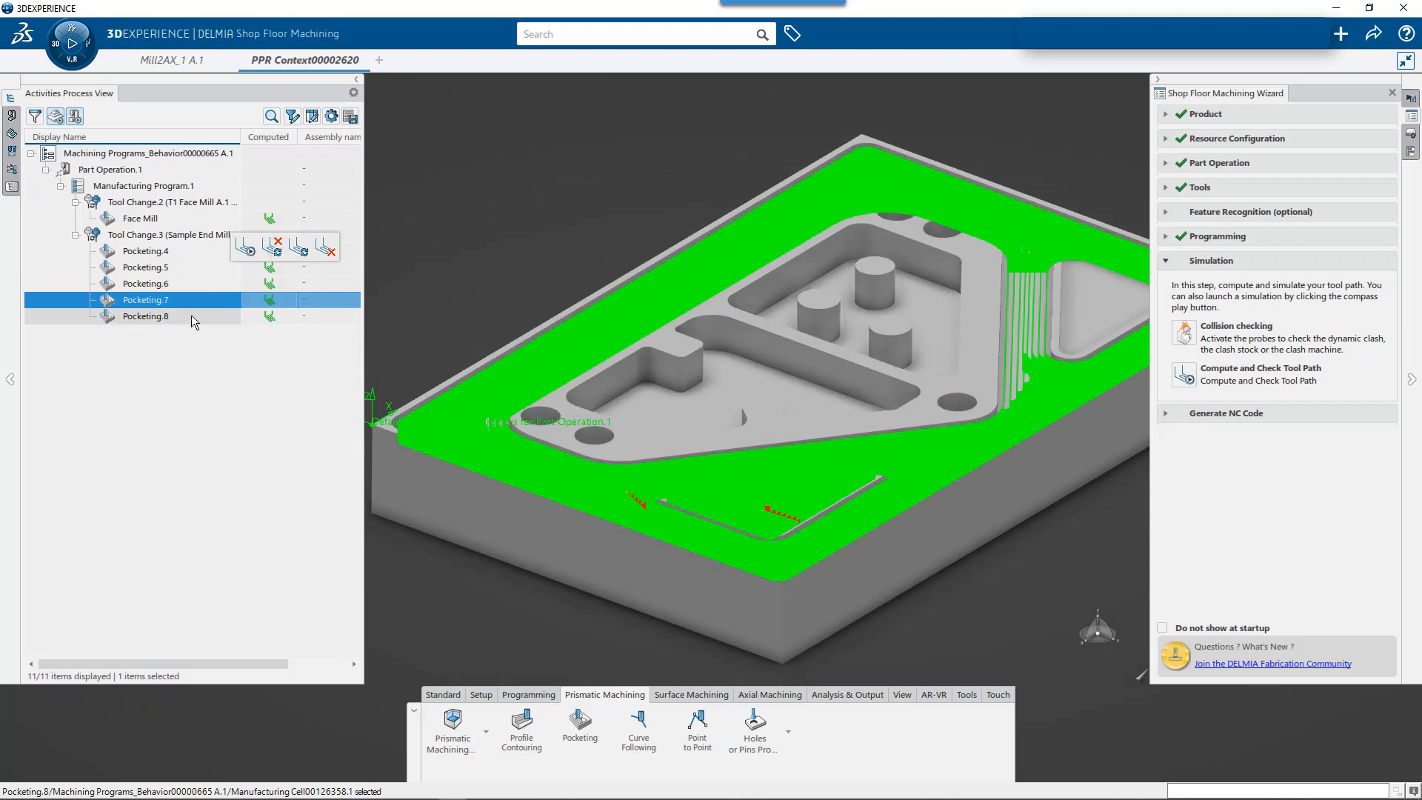
left_click(148, 268)
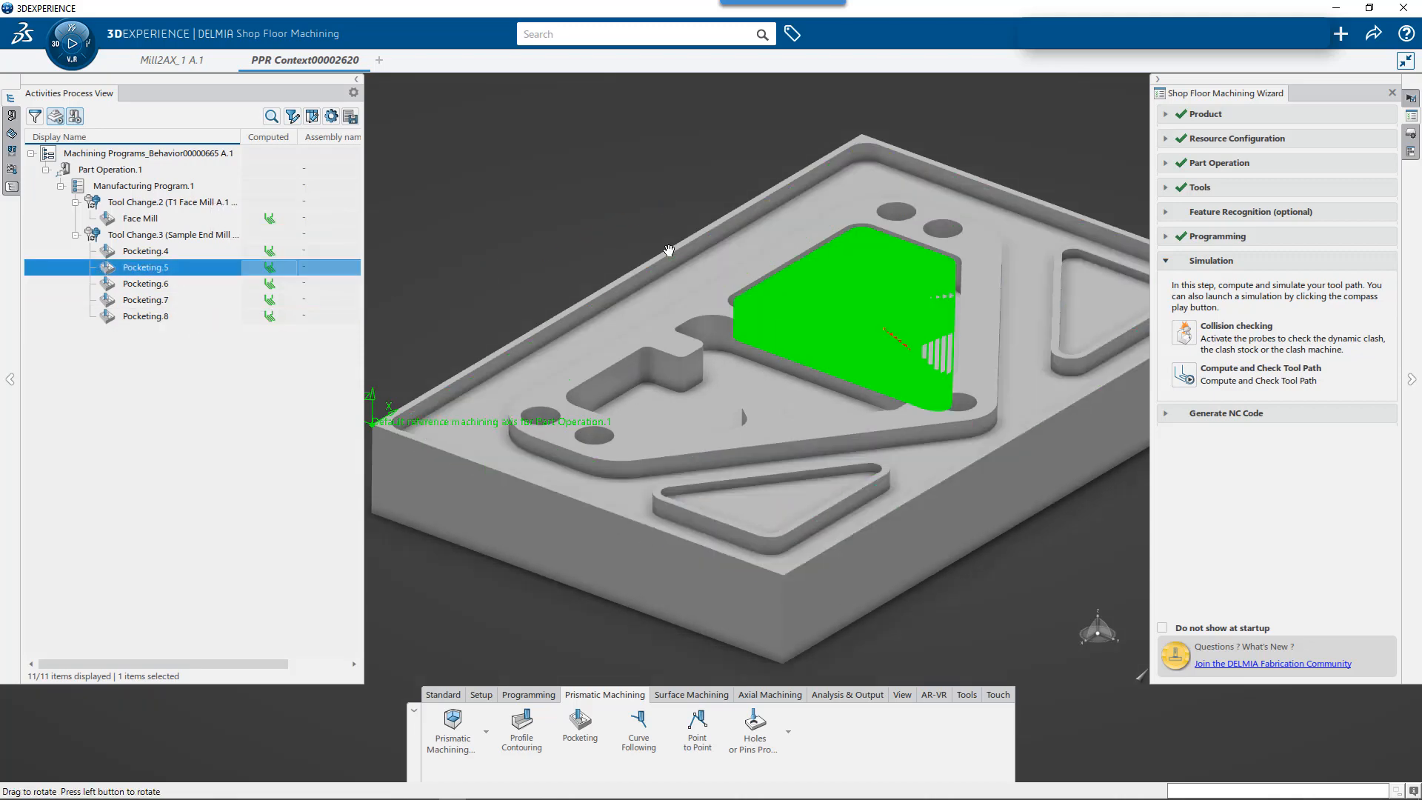
middle_click_drag(655, 347, 669, 335)
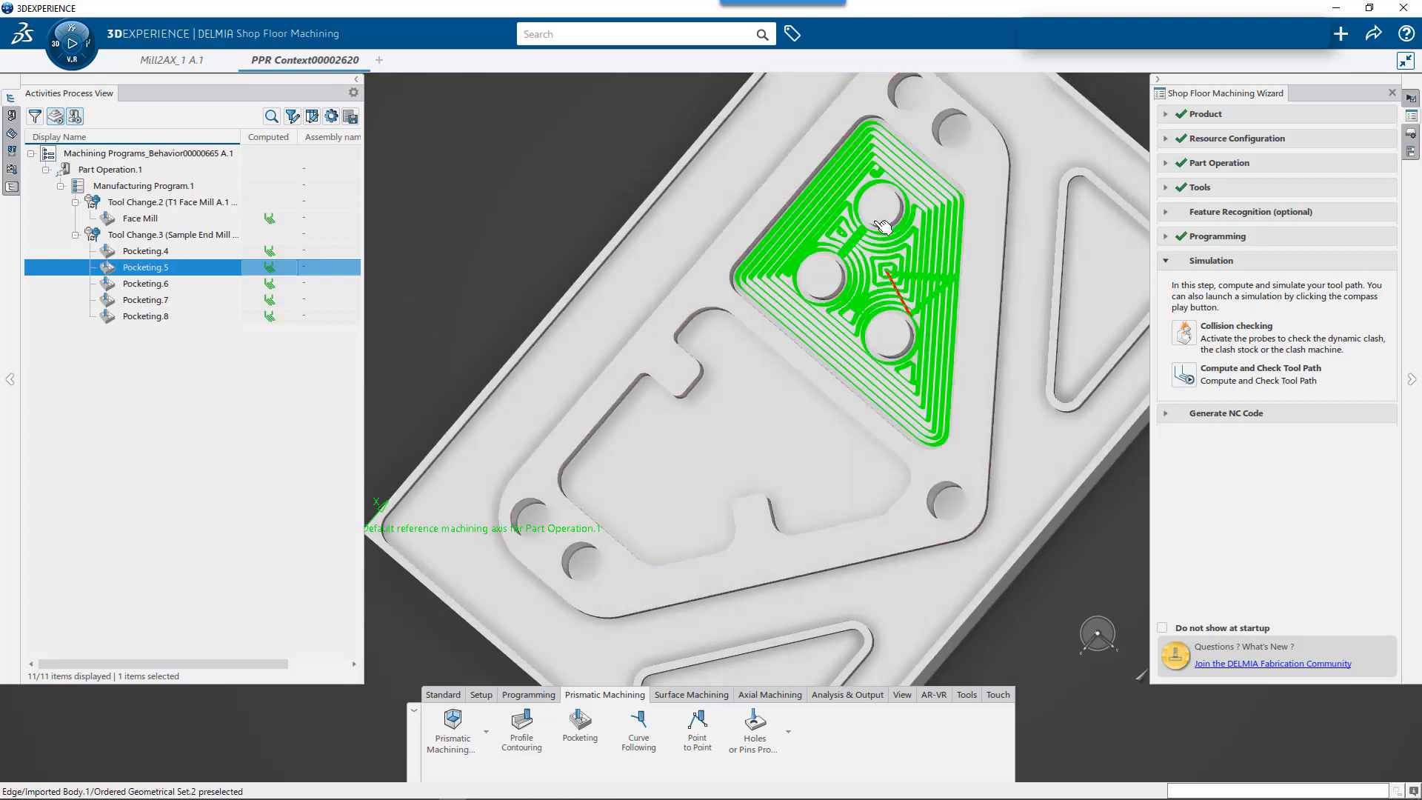
middle_click_drag(876, 360, 933, 437)
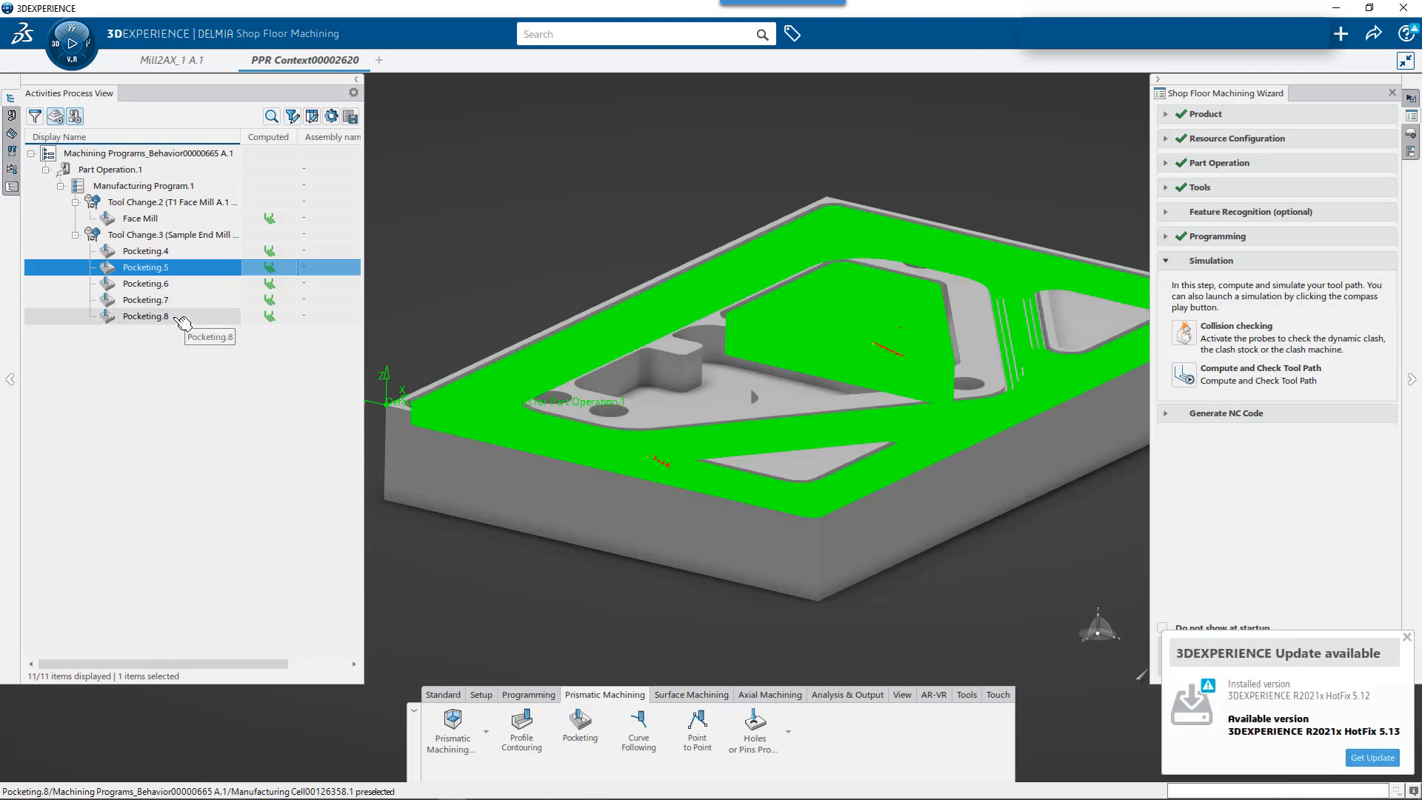
- Open Pocketing.8, review its Prismatic machining area.5 feature among the Mill2AX_1 pockets, and close the operation
double_click(163, 314)
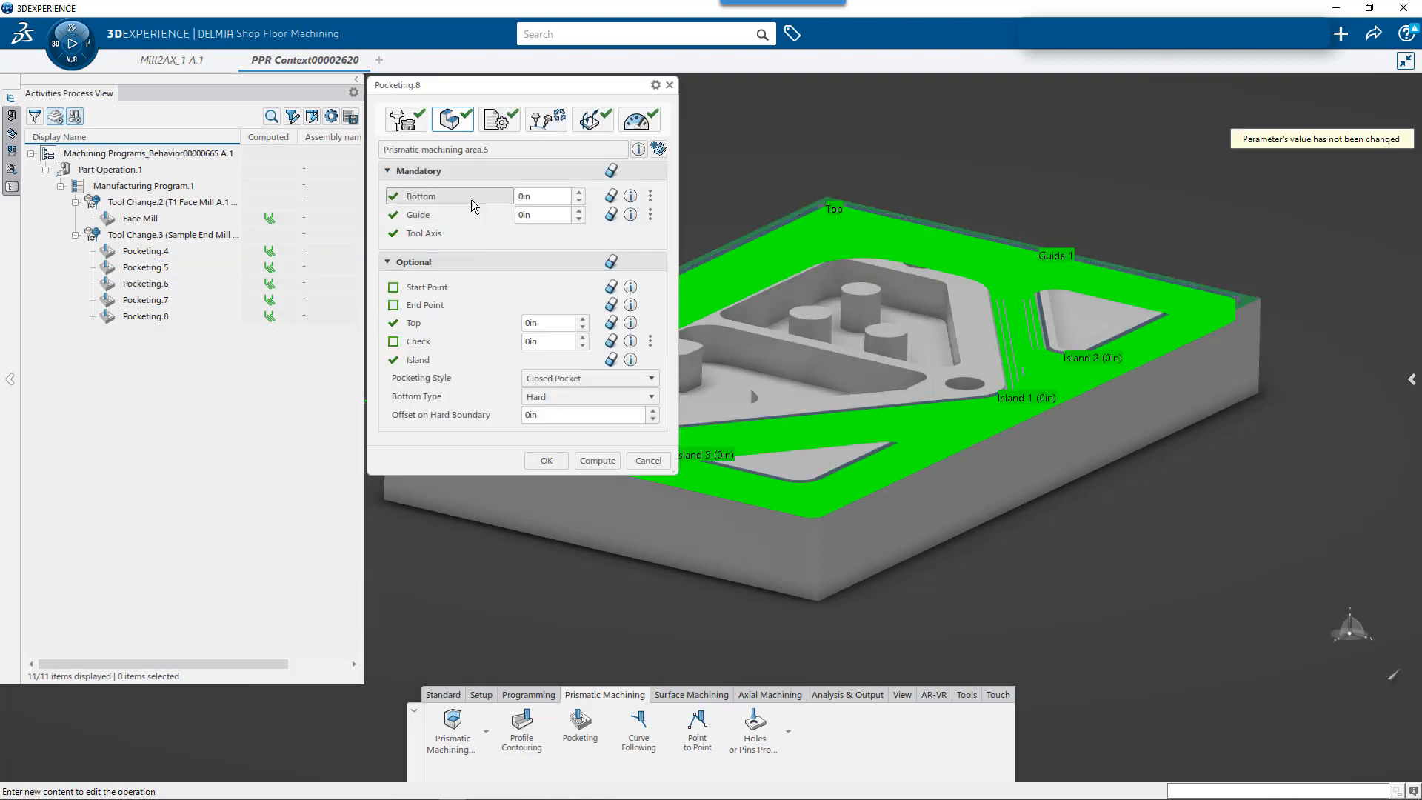
left_click(554, 152)
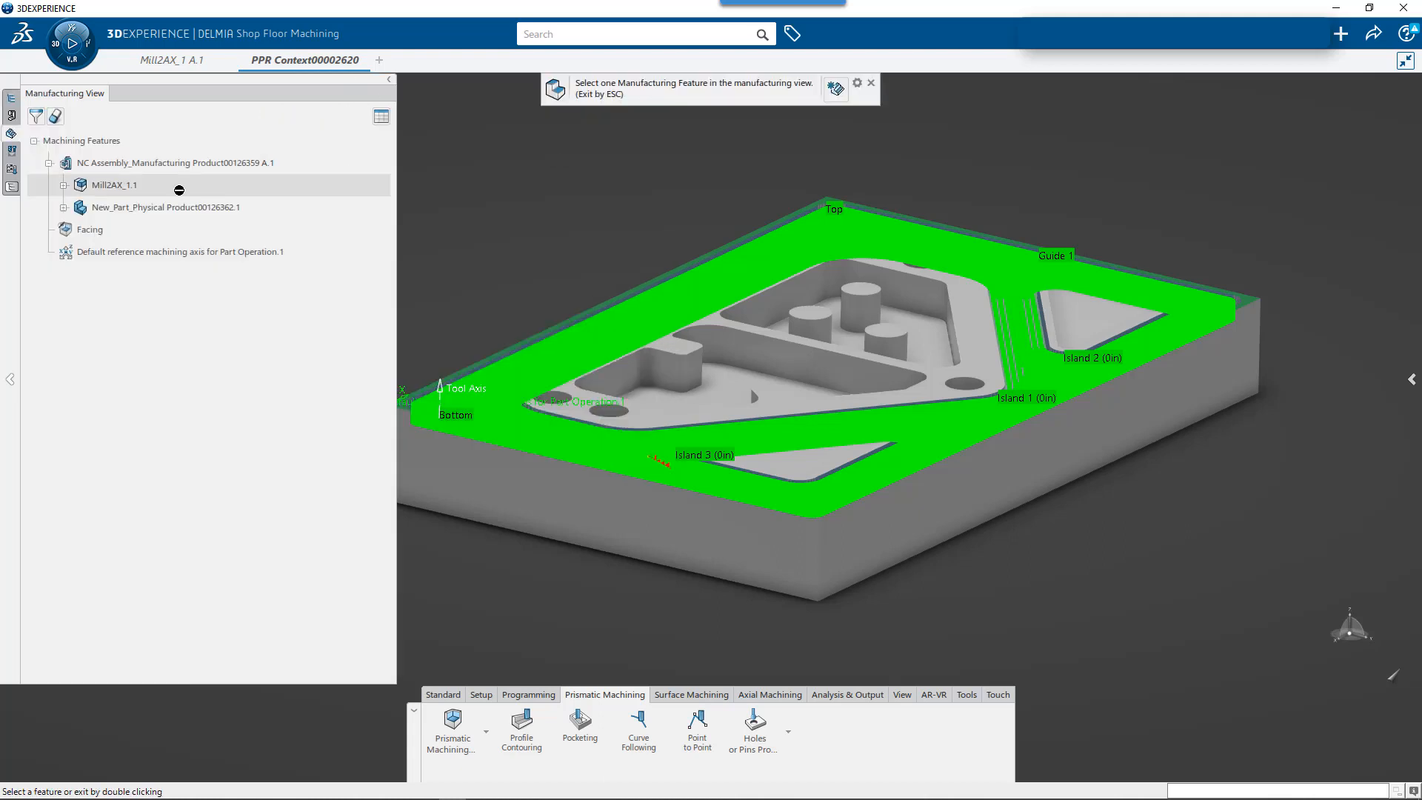
left_click(65, 186)
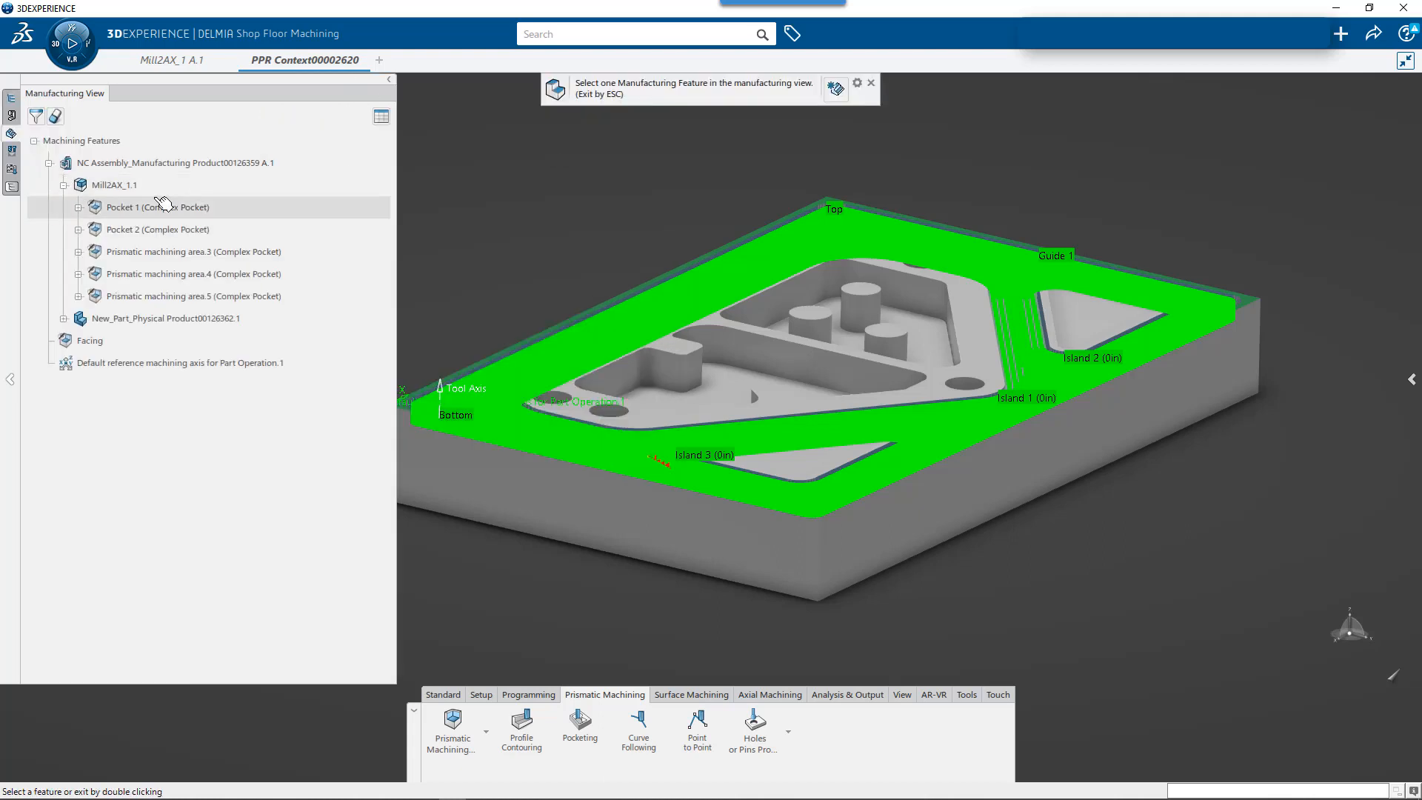
left_click(186, 295)
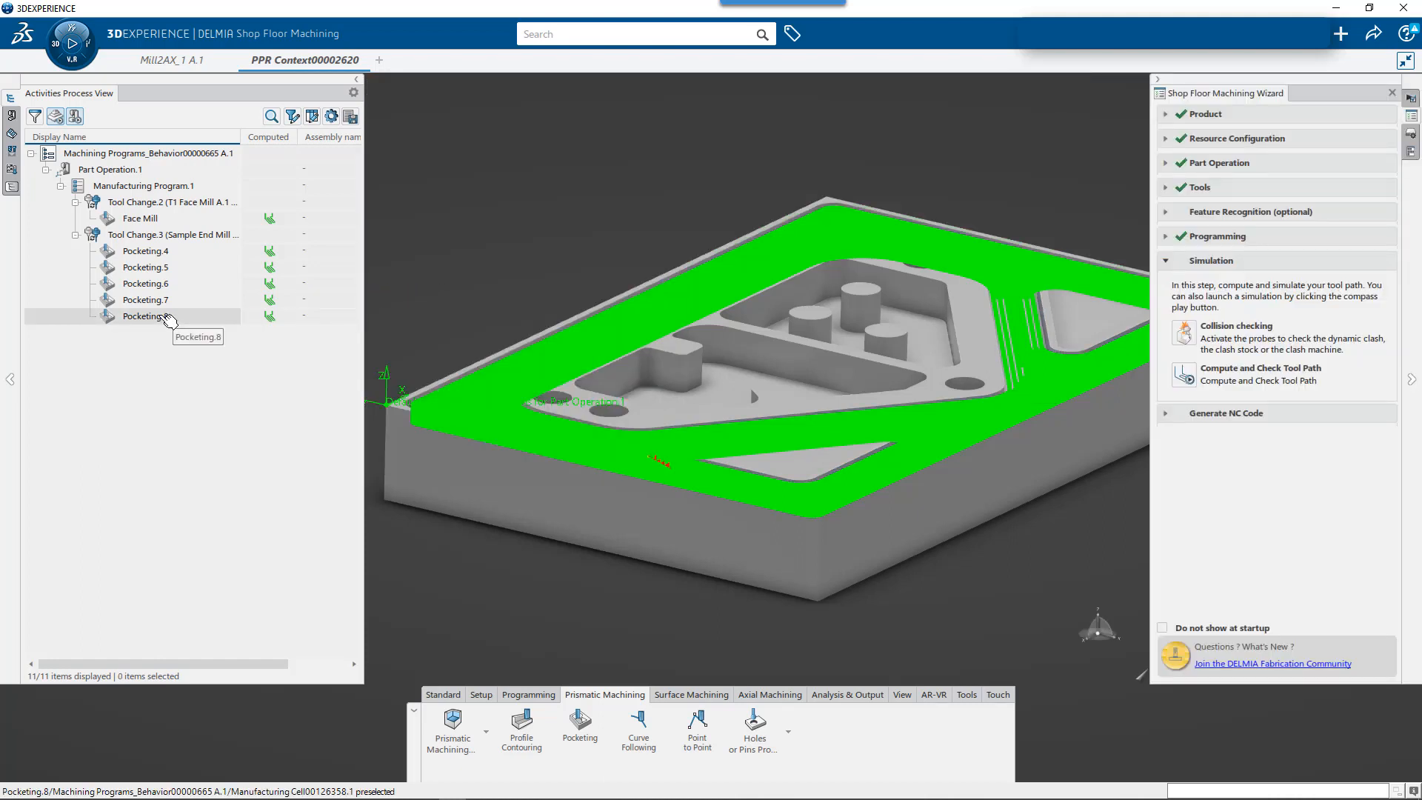
left_click(475, 257)
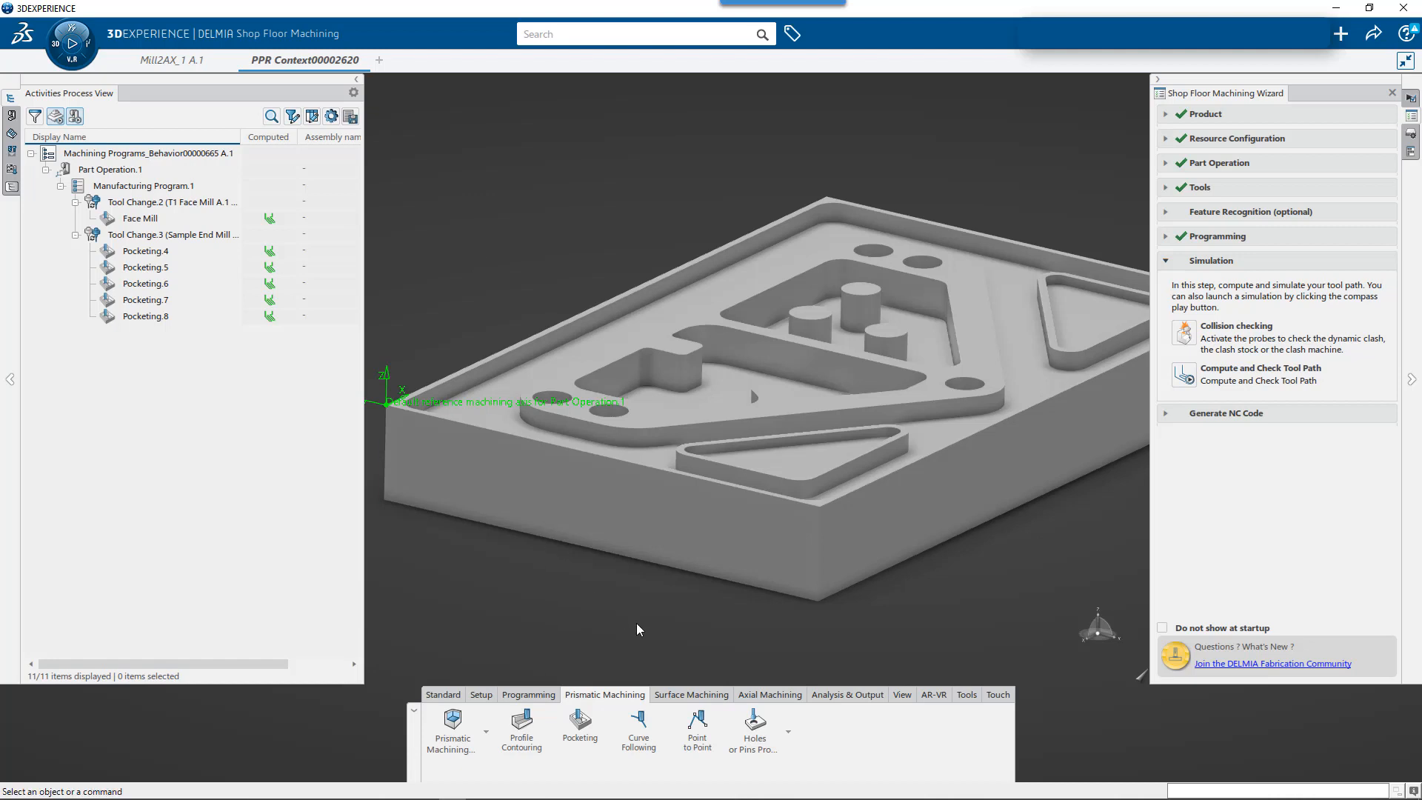
- Insert a drilling operation after Pocketing.8 and select the part's five round holes as its hole positions
left_click(766, 695)
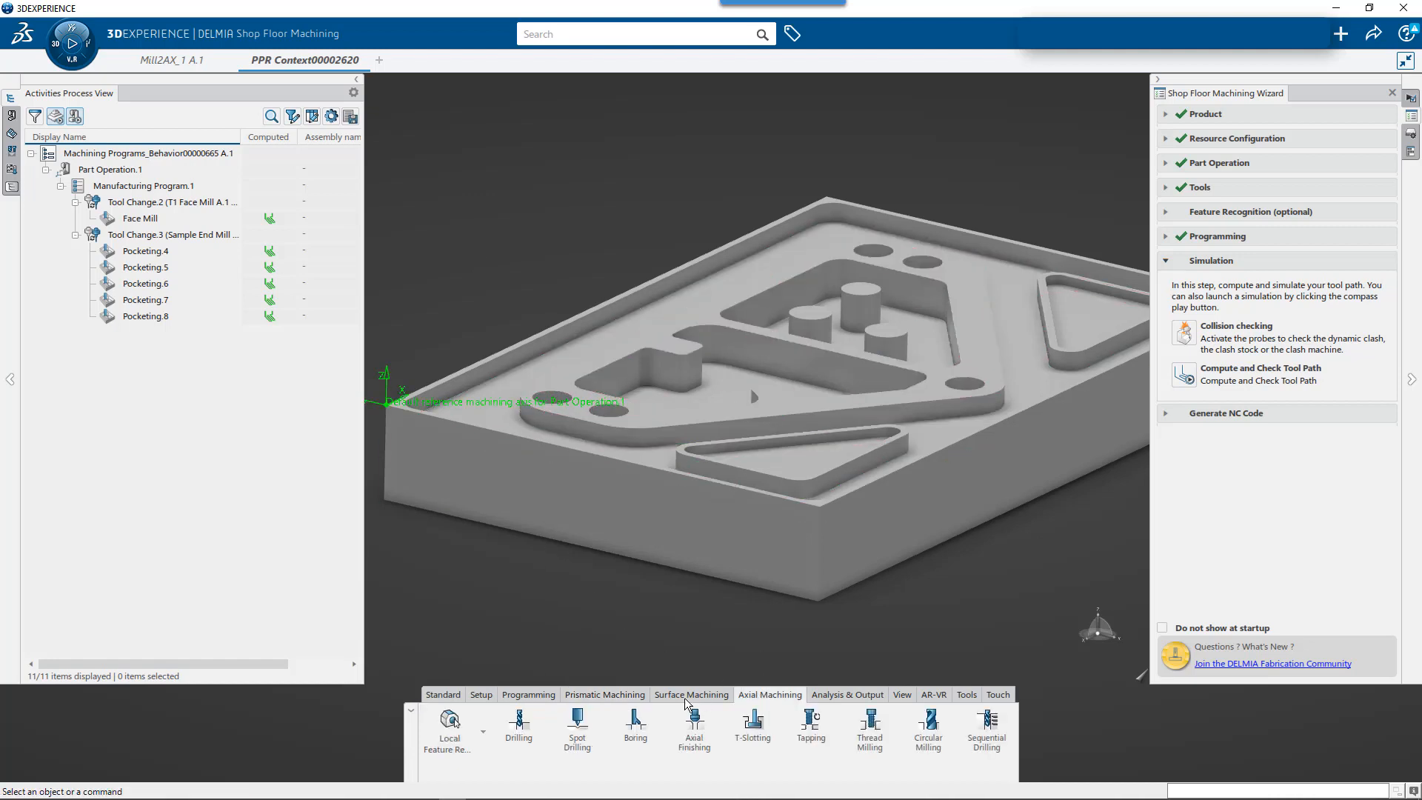
left_click(520, 733)
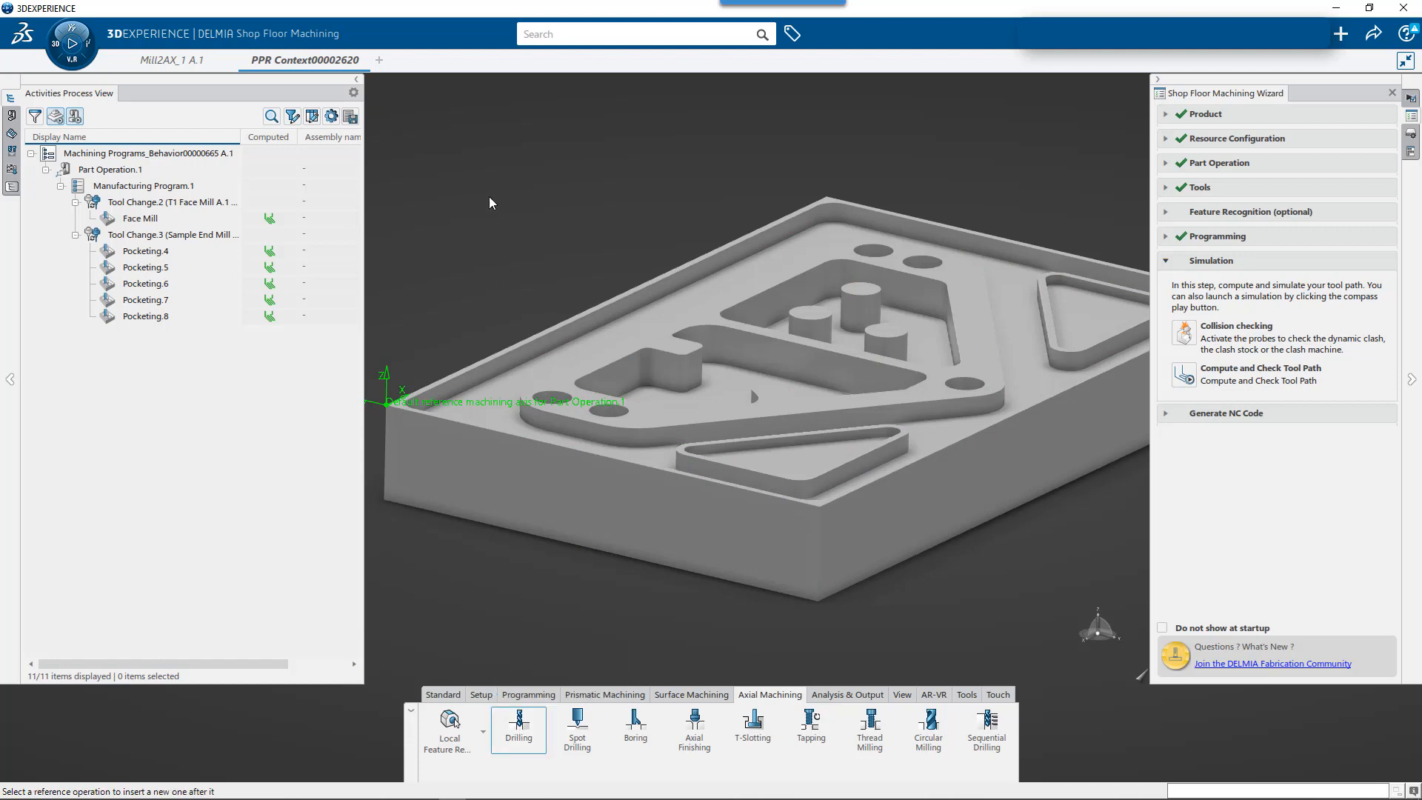
left_click(642, 351)
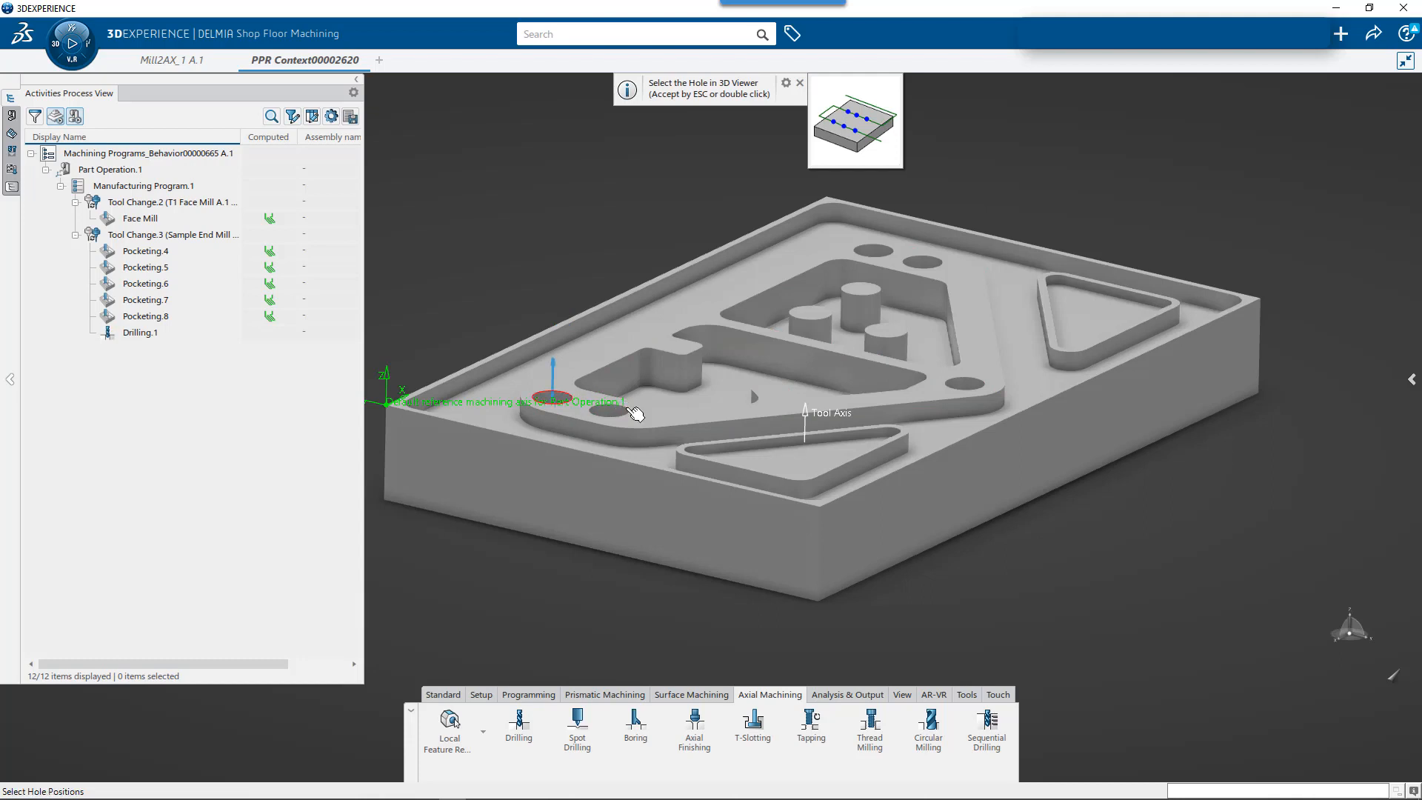
middle_click_drag(640, 424, 626, 478)
left_click(613, 500)
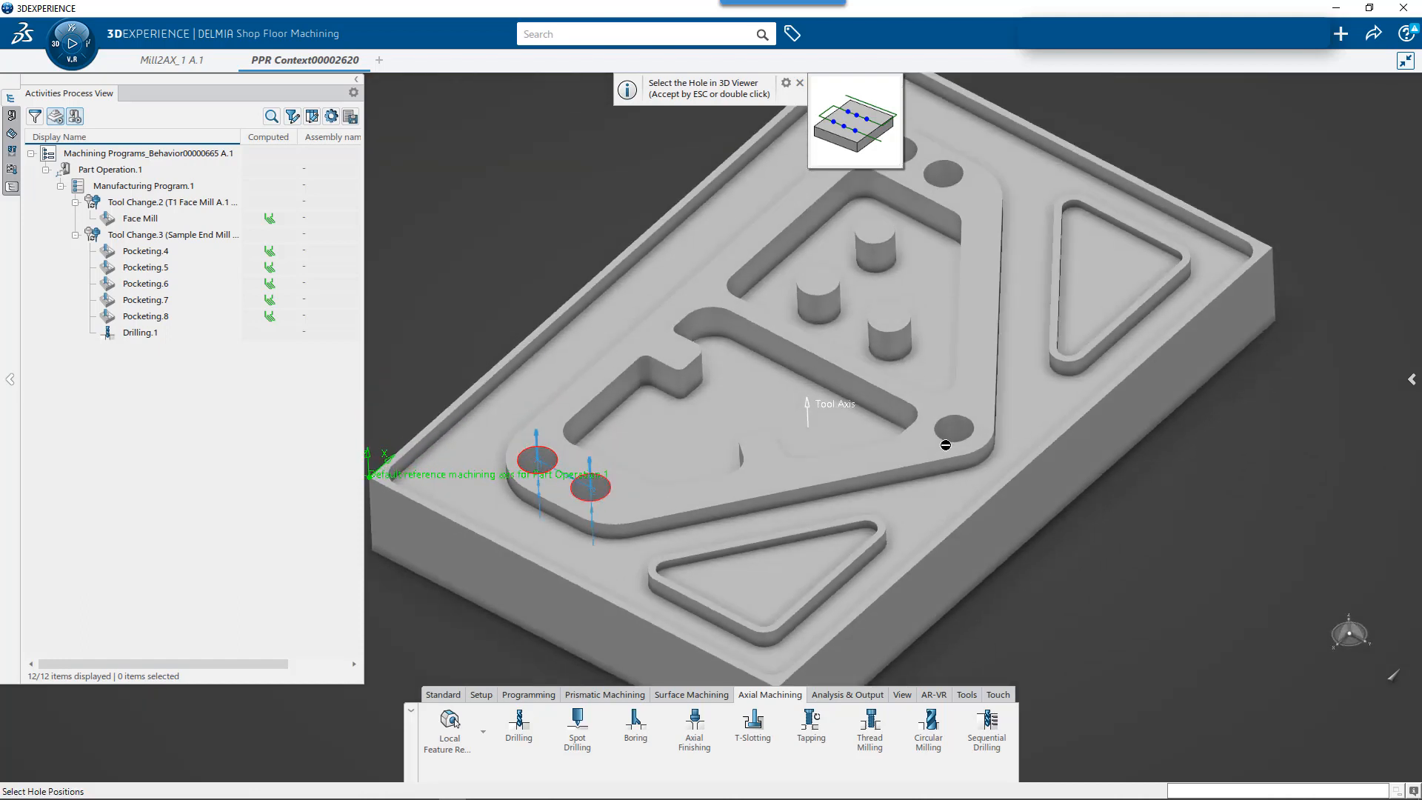
left_click(956, 426)
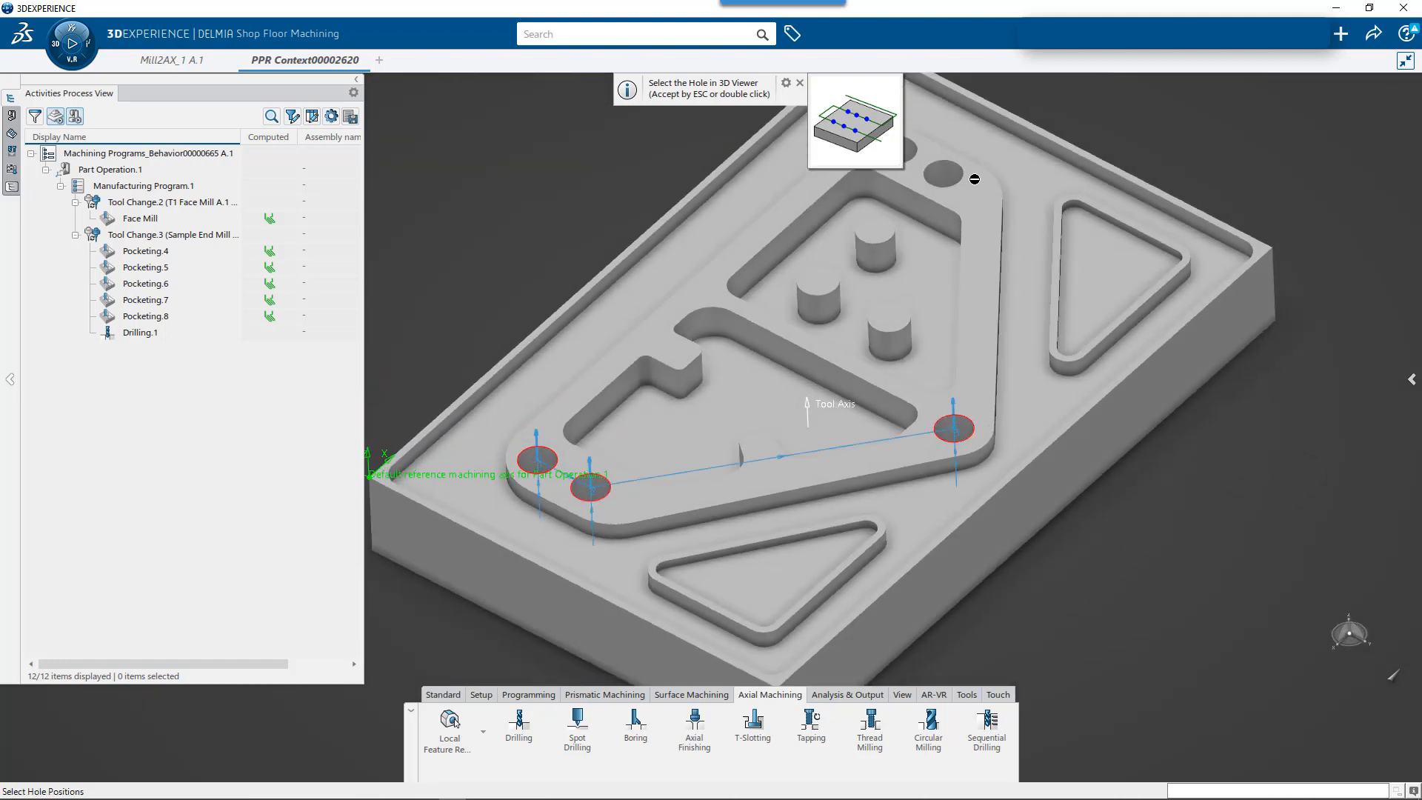
left_click(943, 173)
left_click(918, 144)
key("Escape")
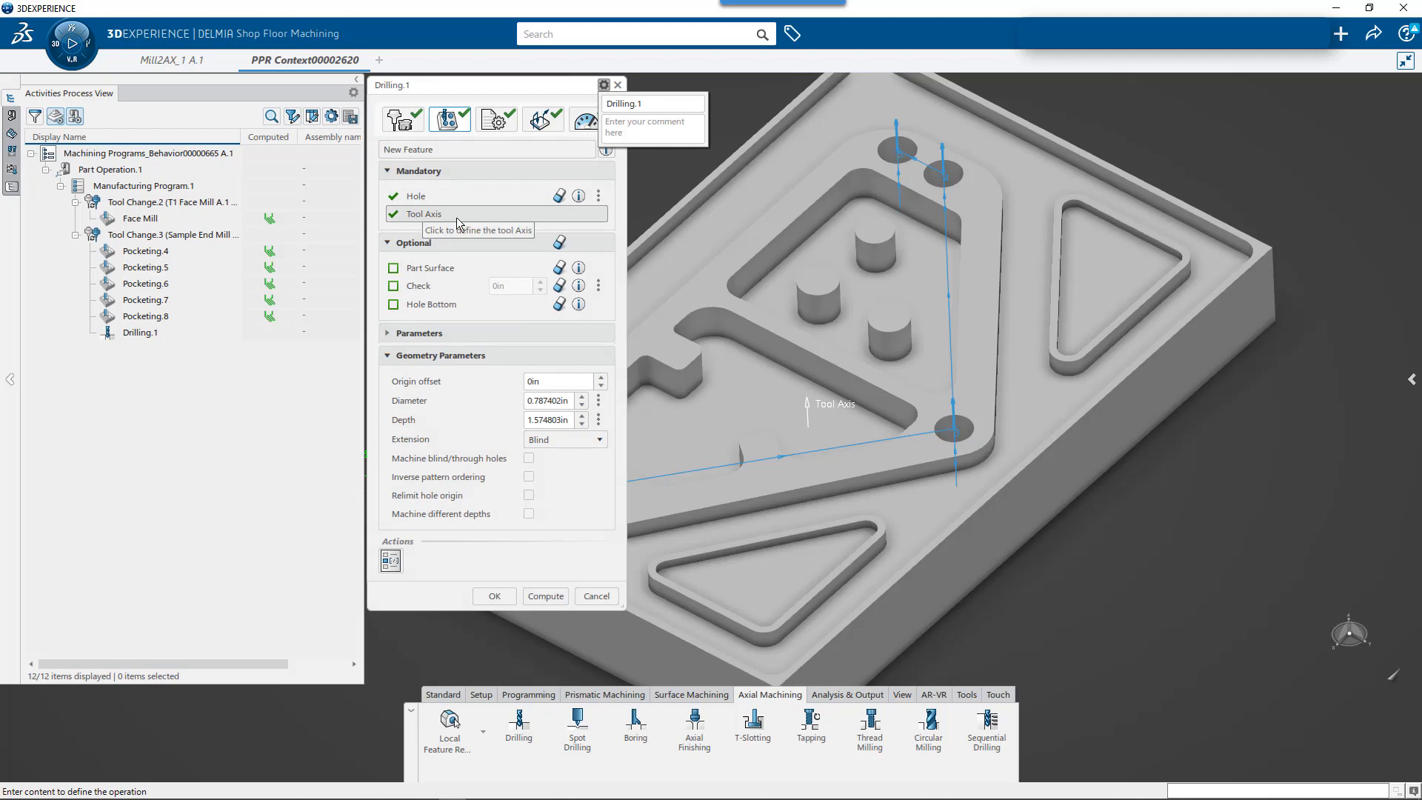
- Assign the in-session T2 10mm Jobber Drill to Drilling.1 and return to its hole geometry settings
left_click(409, 122)
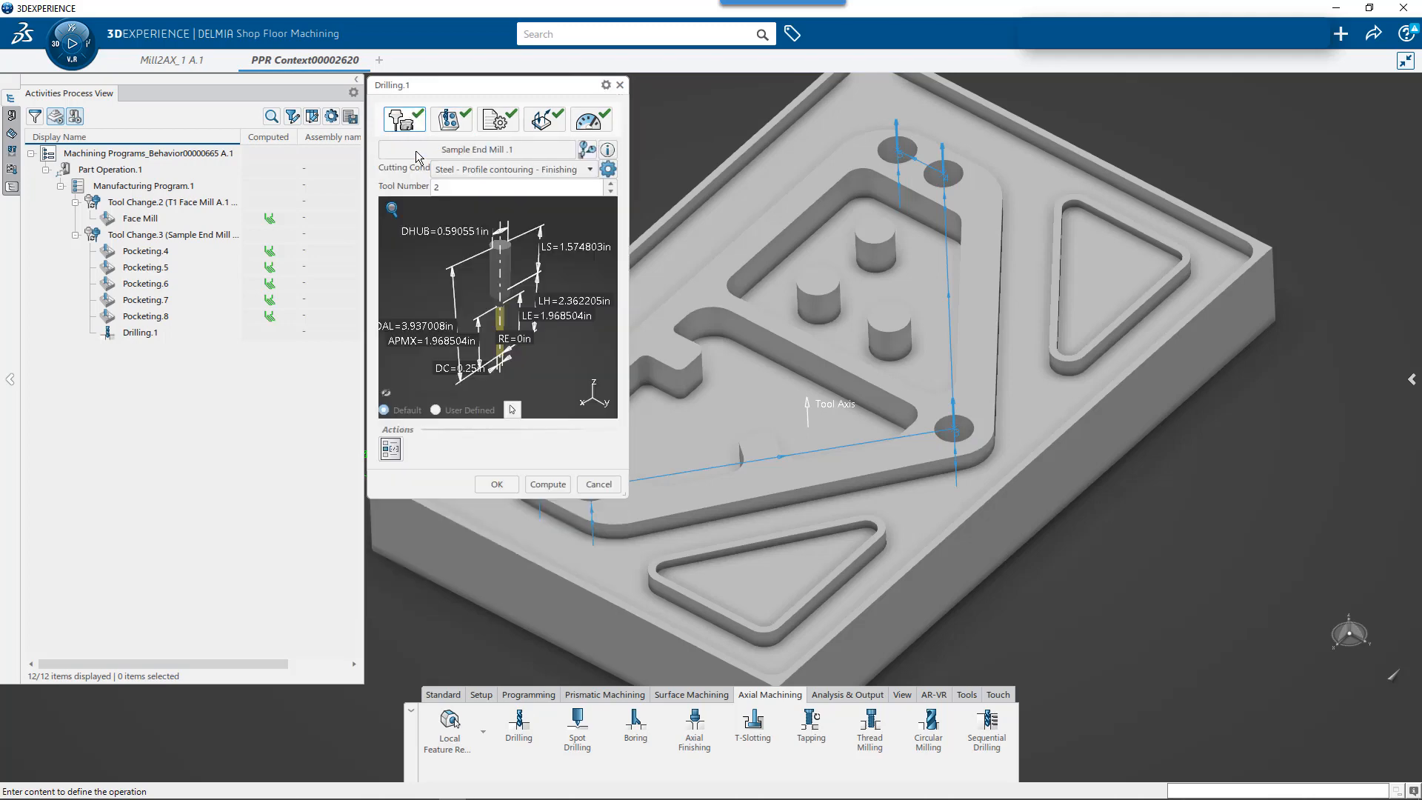
left_click(475, 152)
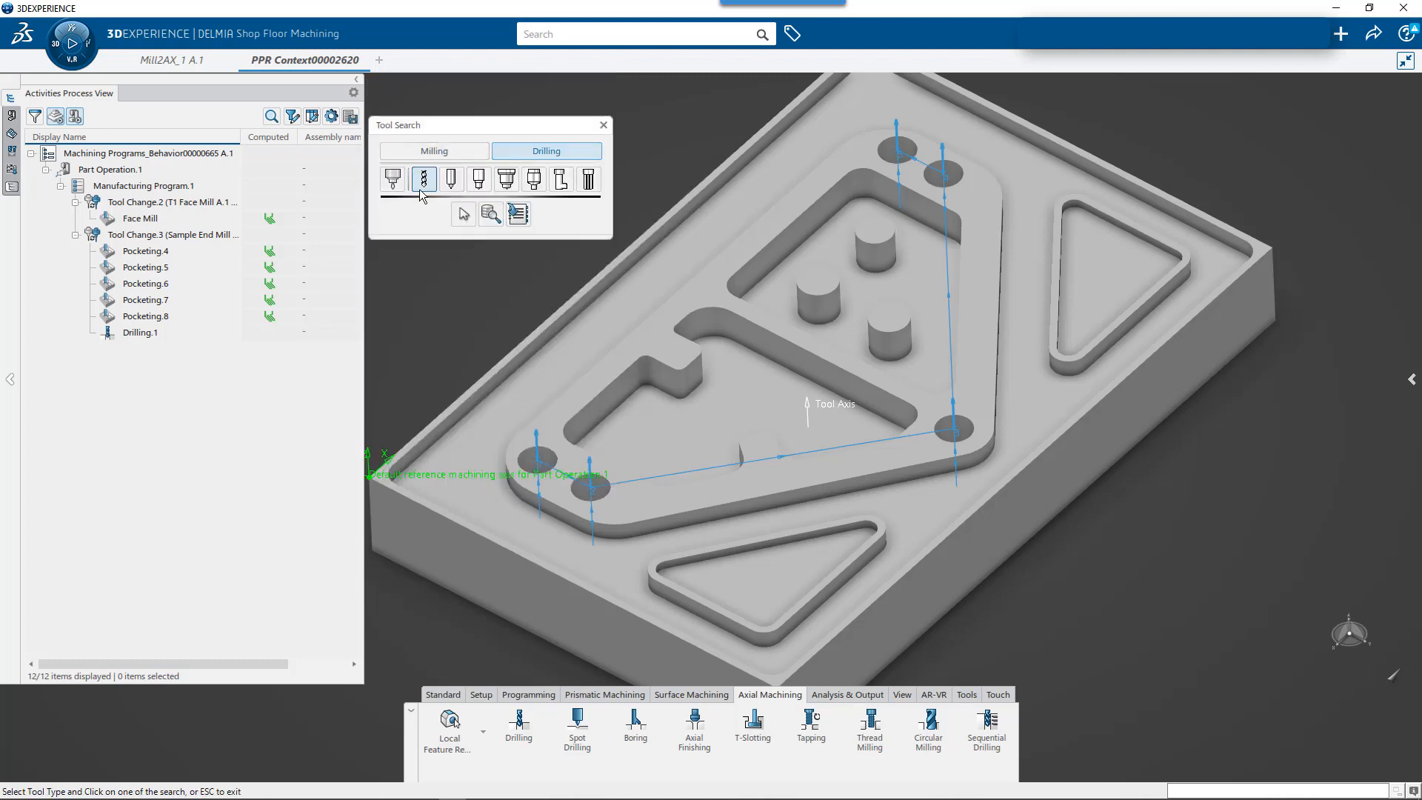
left_click(463, 213)
left_click(140, 214)
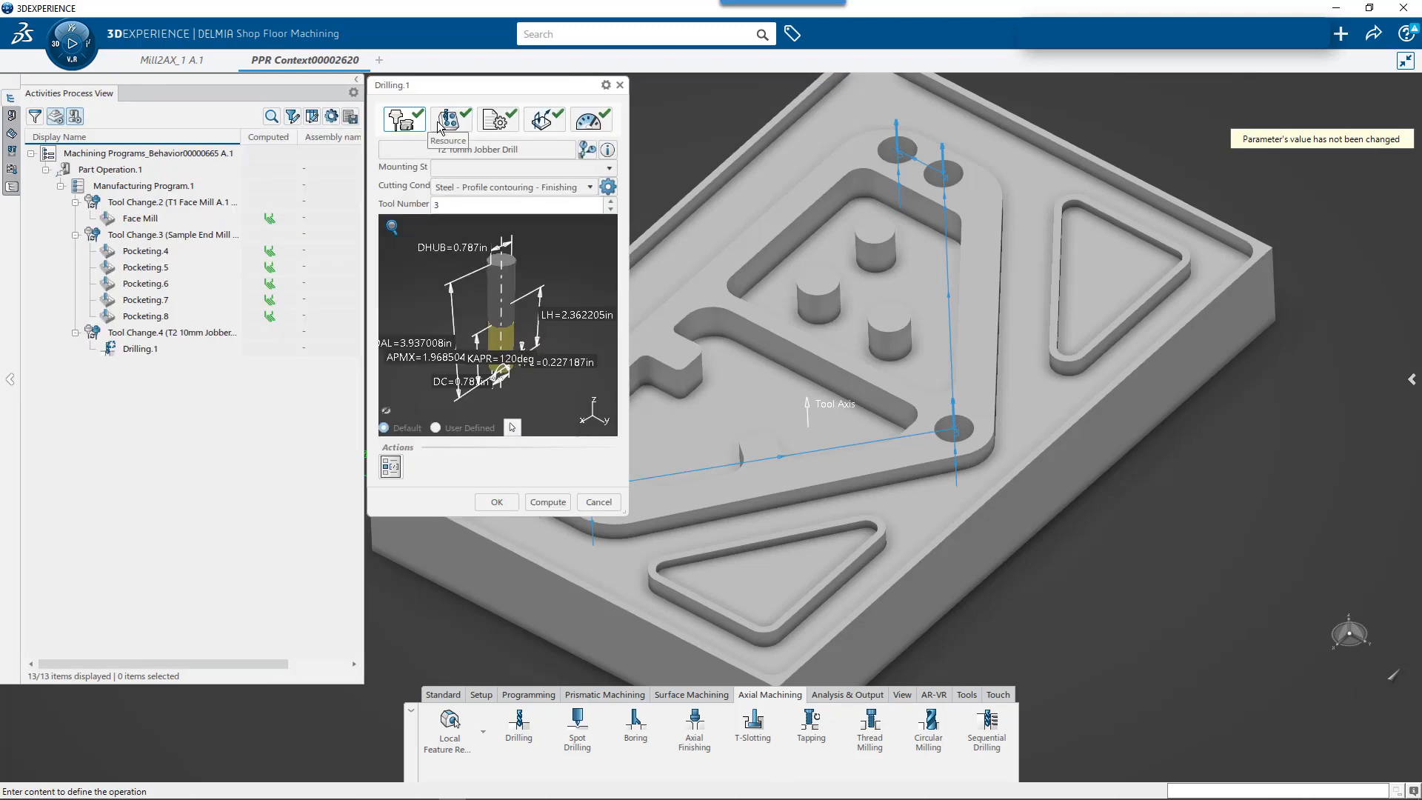
left_click(453, 125)
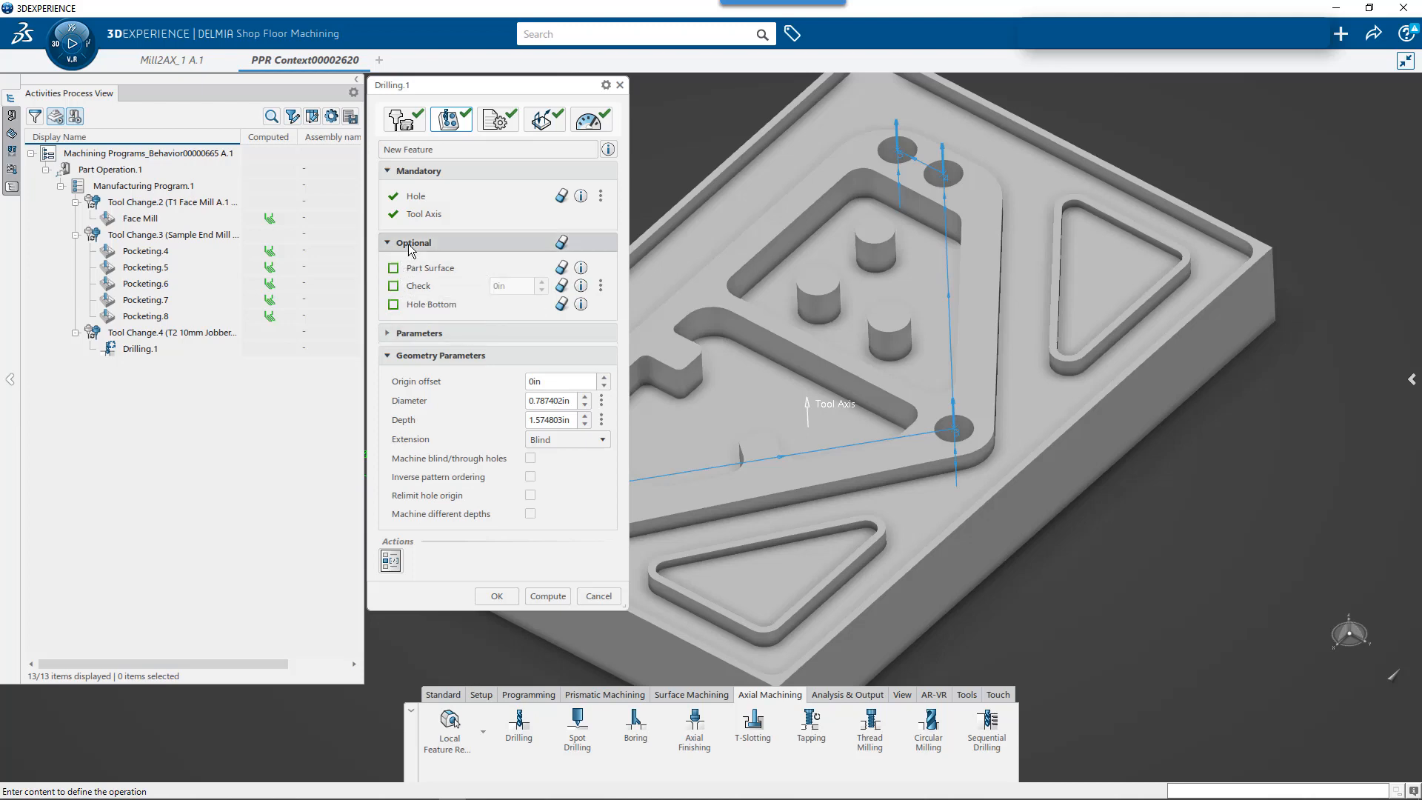
- Review Drilling.1's strategy settings, including the available drilling modes and the depth and plunge modes
mouse_move(393, 273)
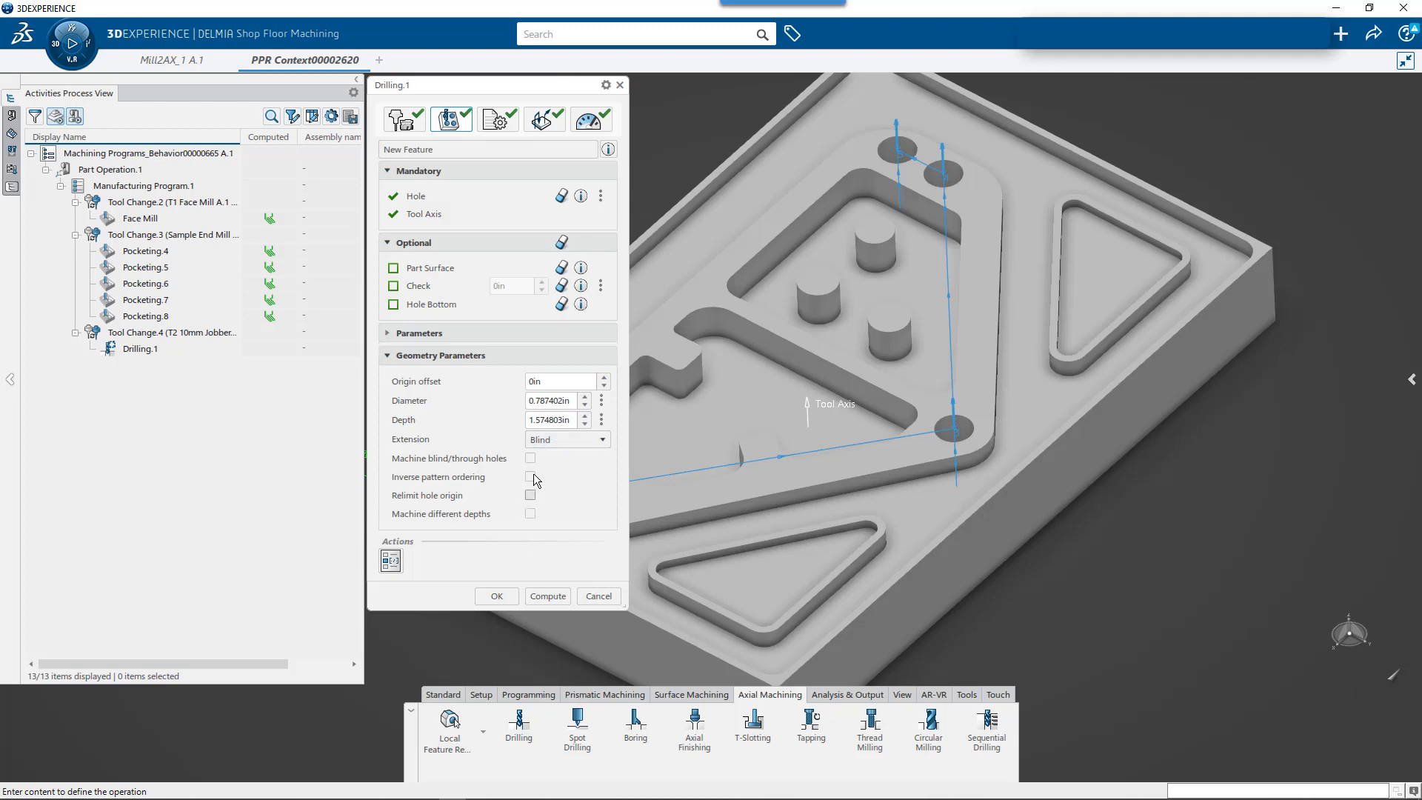
left_click(498, 120)
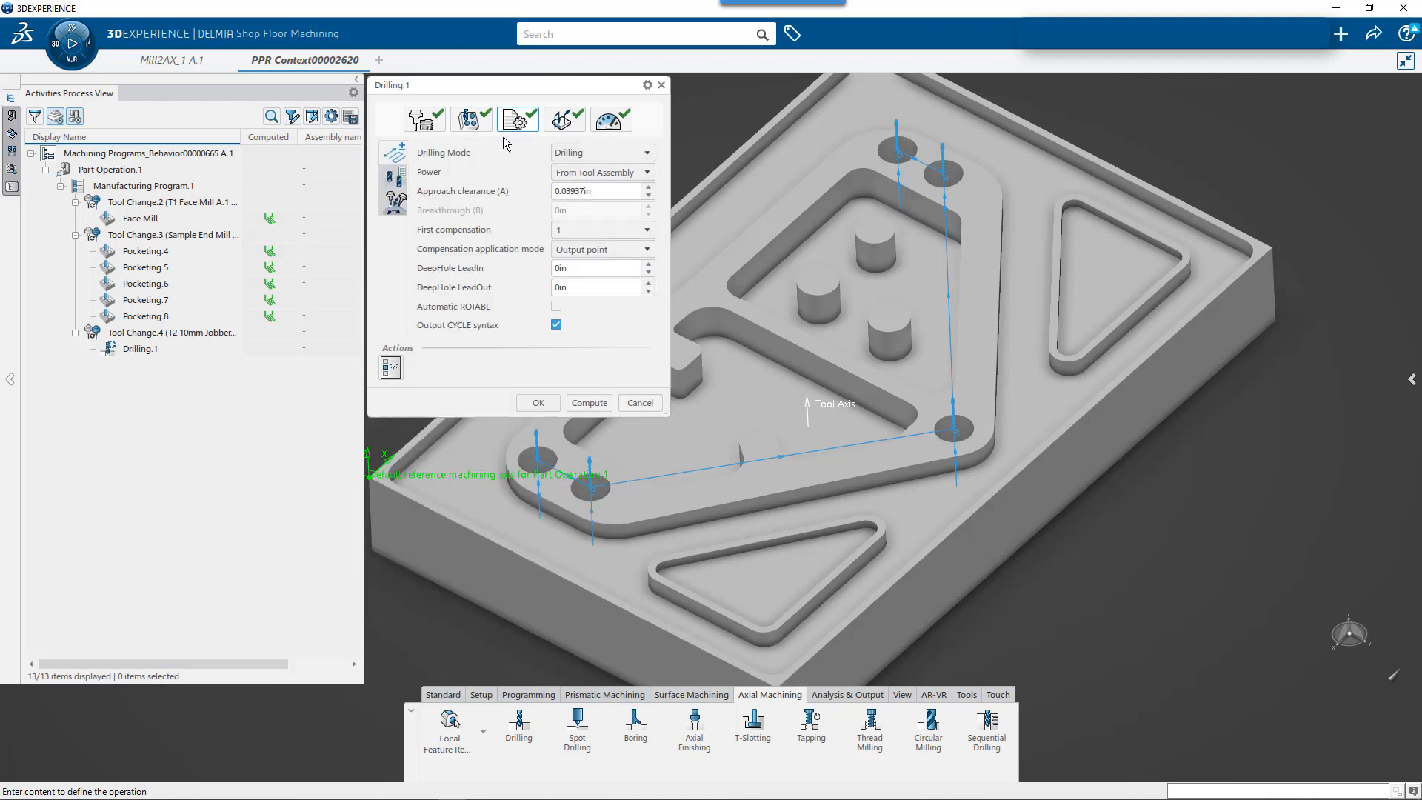
left_click(595, 152)
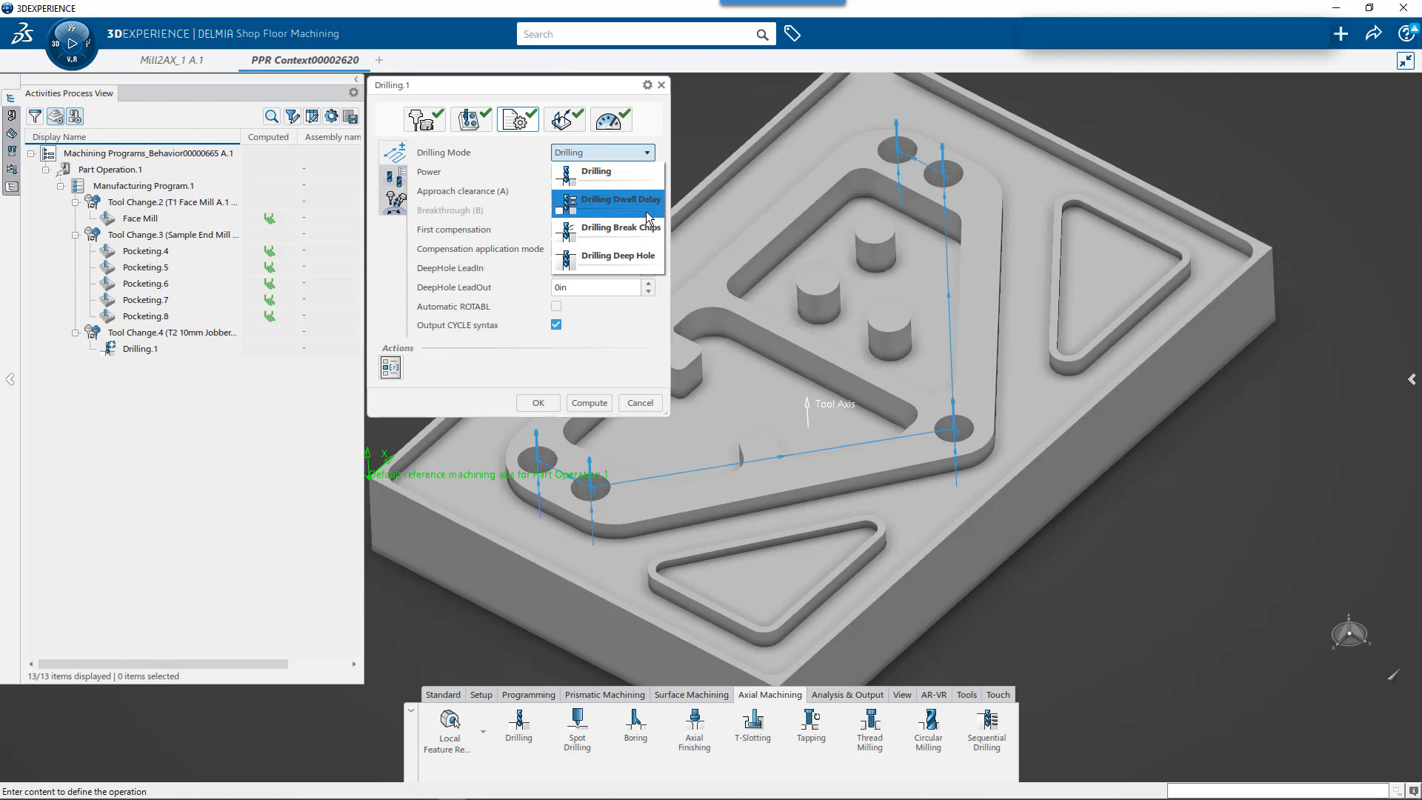
left_click(637, 256)
left_click(400, 180)
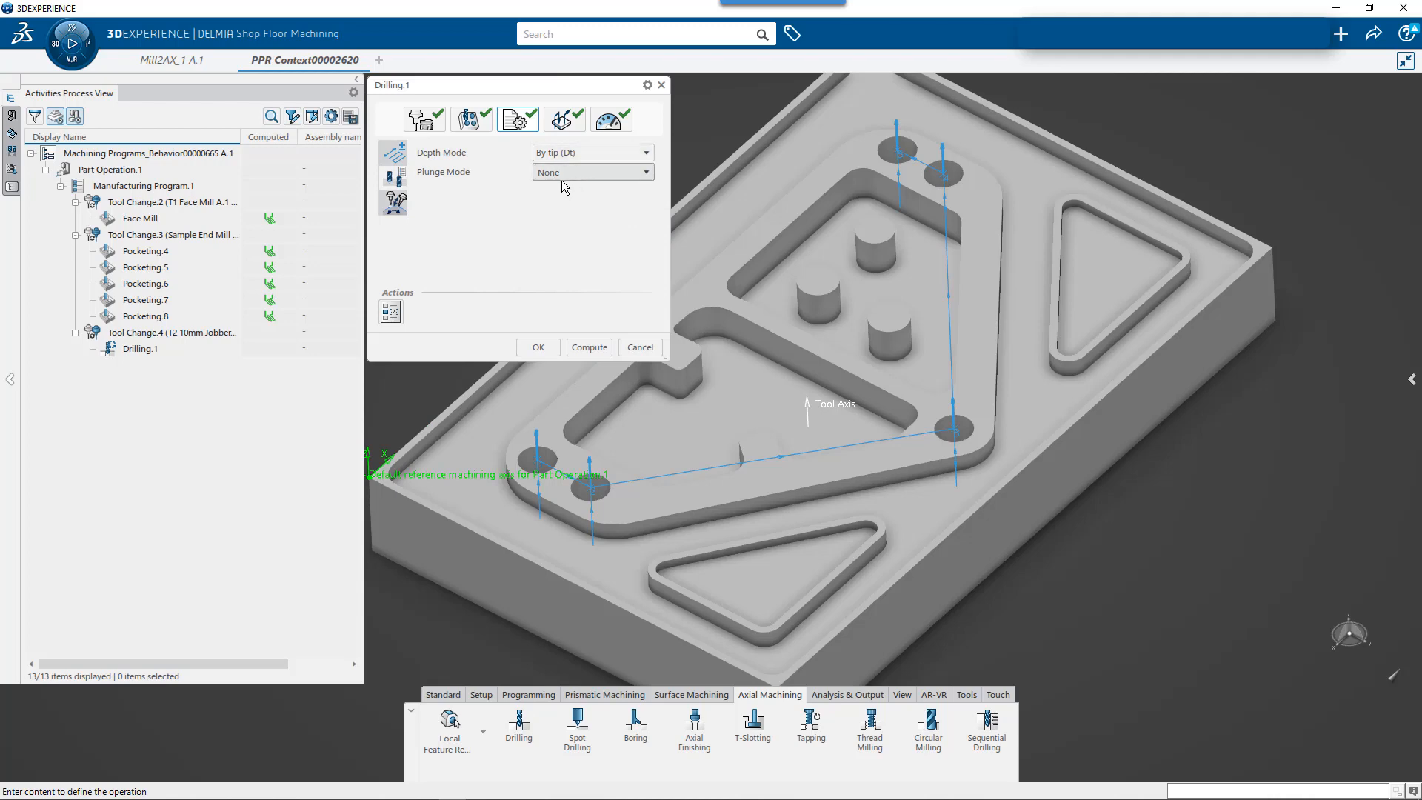
left_click(391, 153)
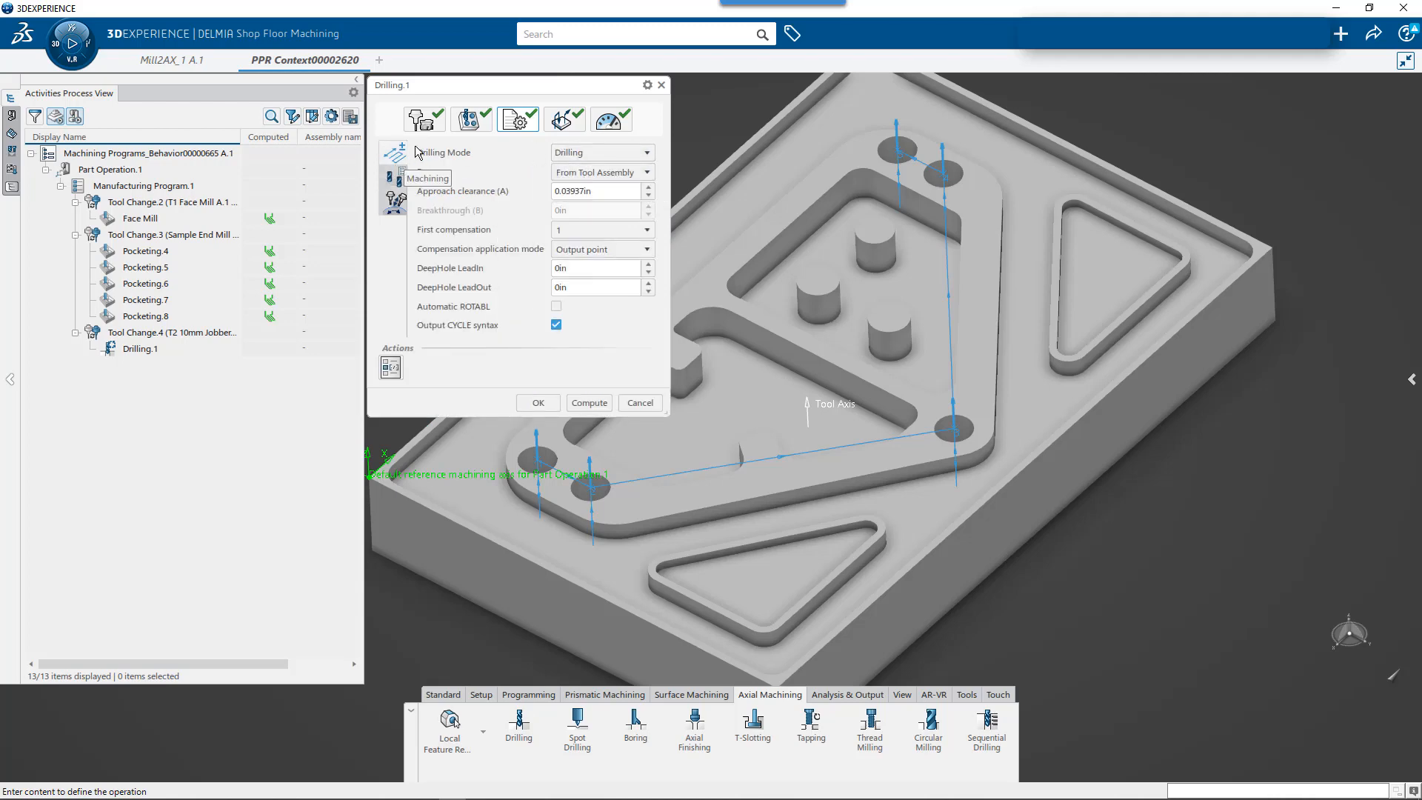
- Define the Hole Bottom of Drilling.1 by selecting the floor of the single hole standing apart from the two hole pairs
left_click(478, 120)
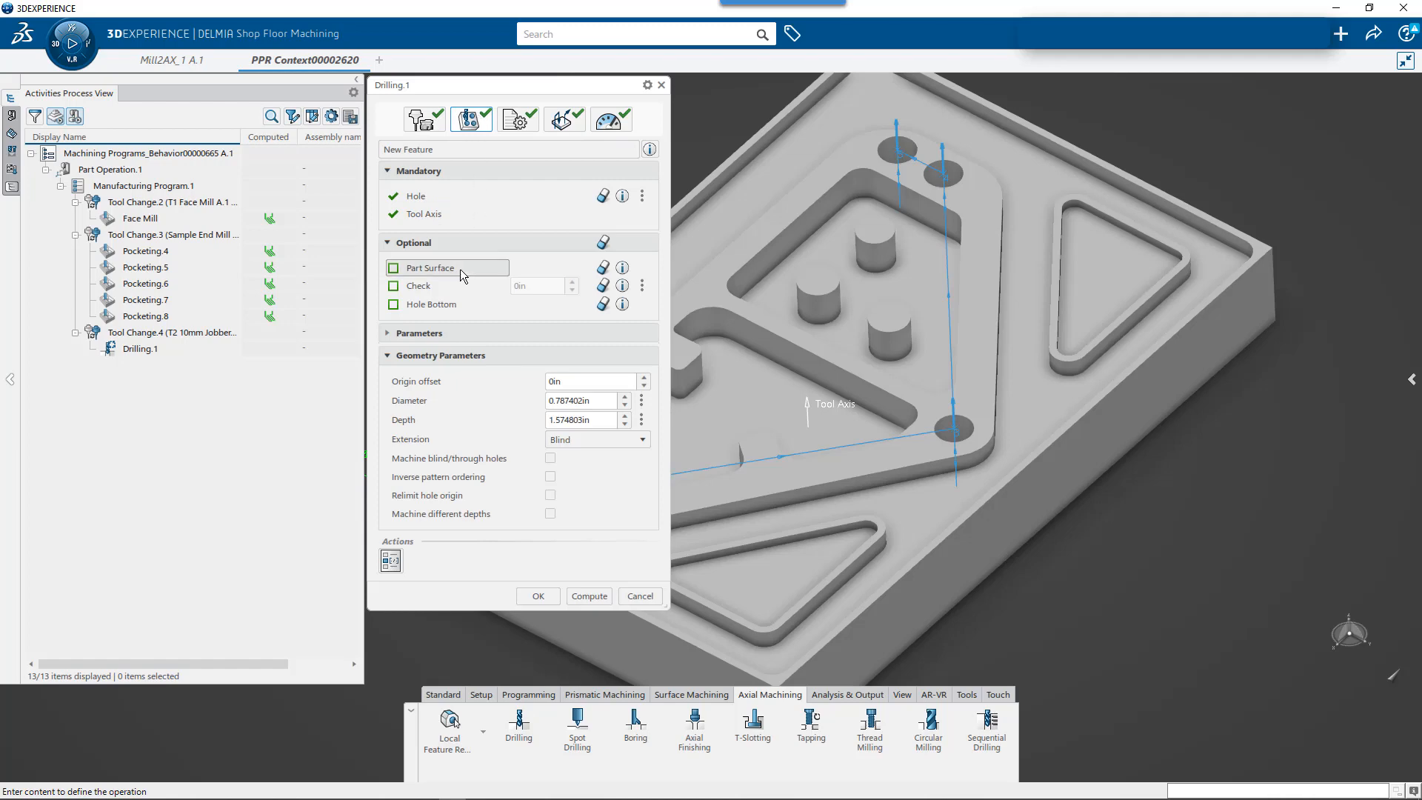
left_click(411, 305)
middle_click_drag(936, 430, 967, 497)
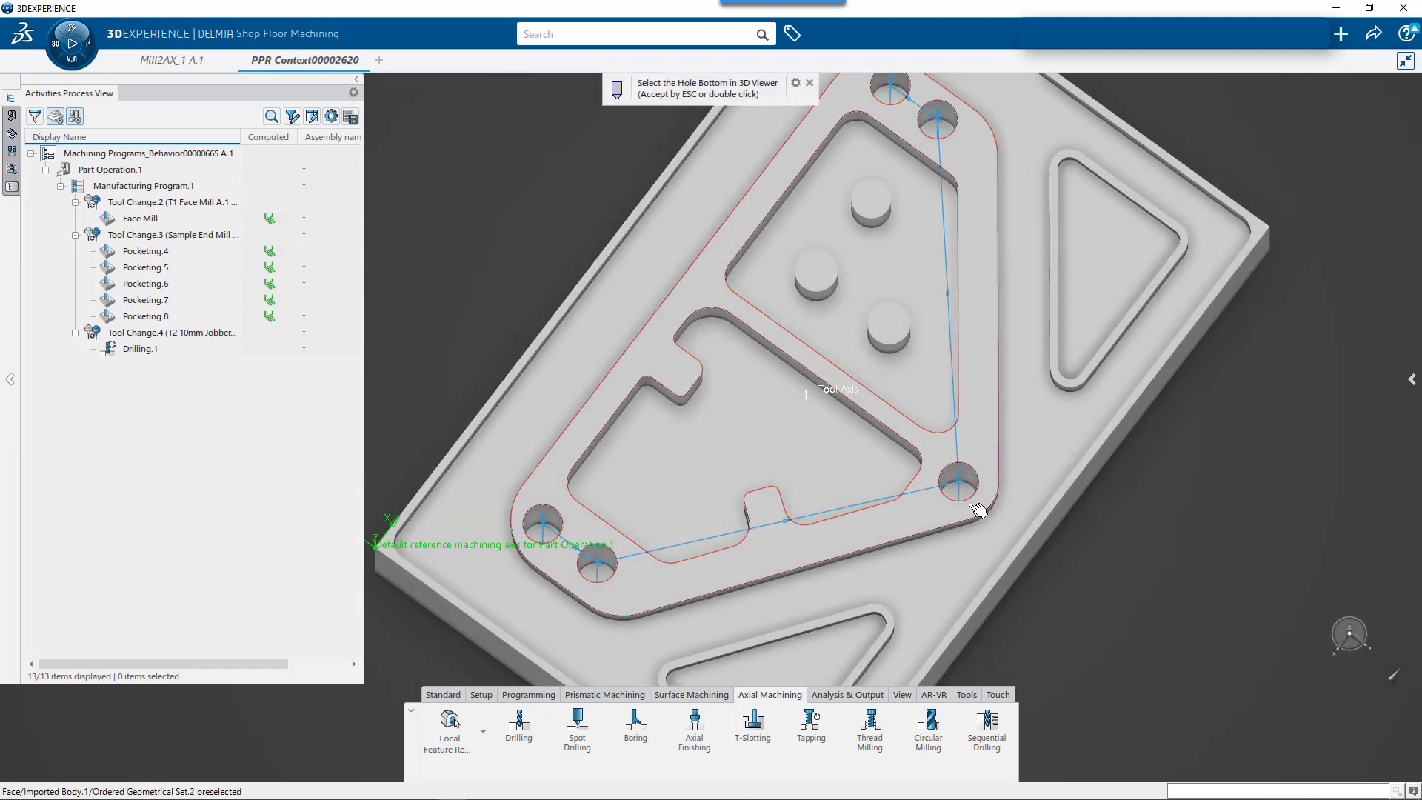
left_click(960, 481)
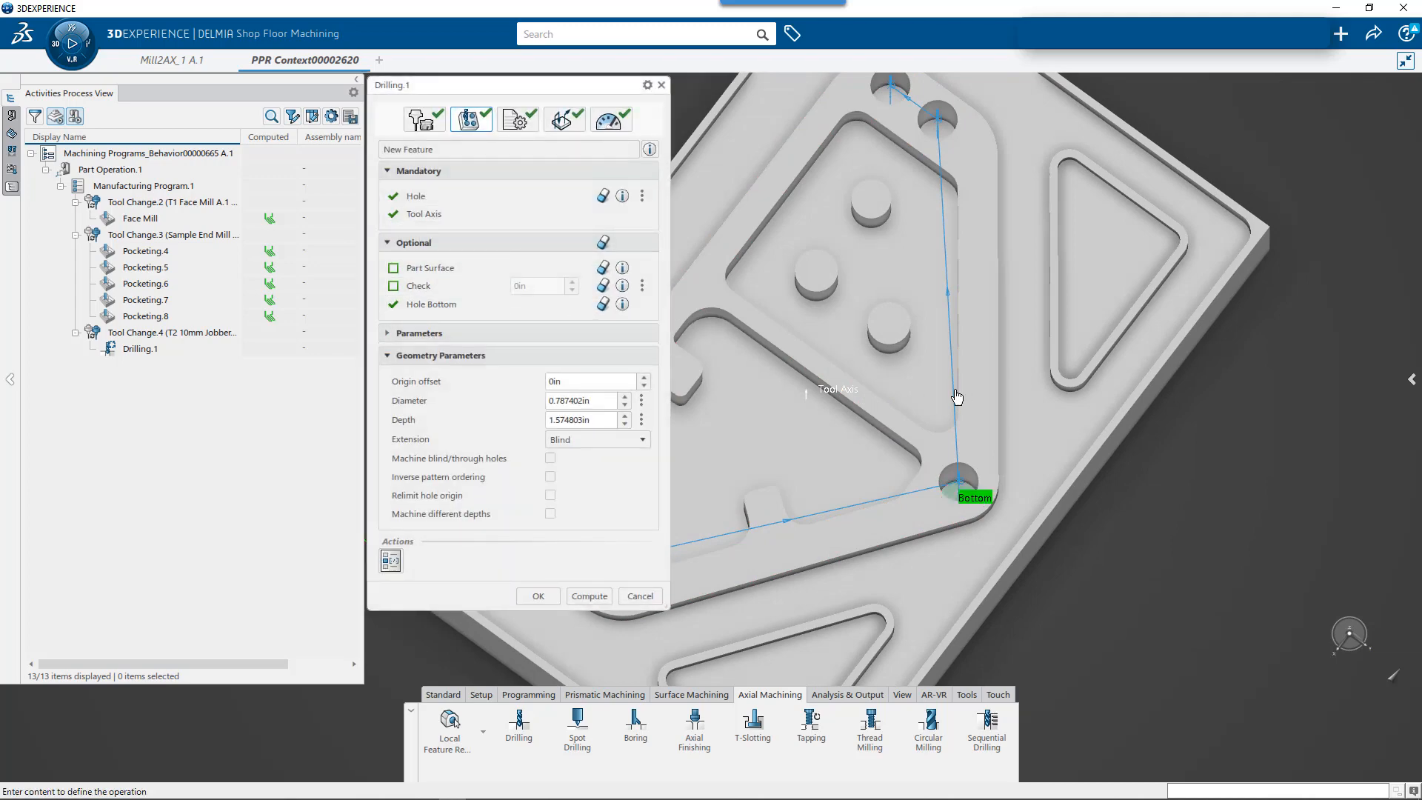
middle_click_drag(1036, 412, 873, 451)
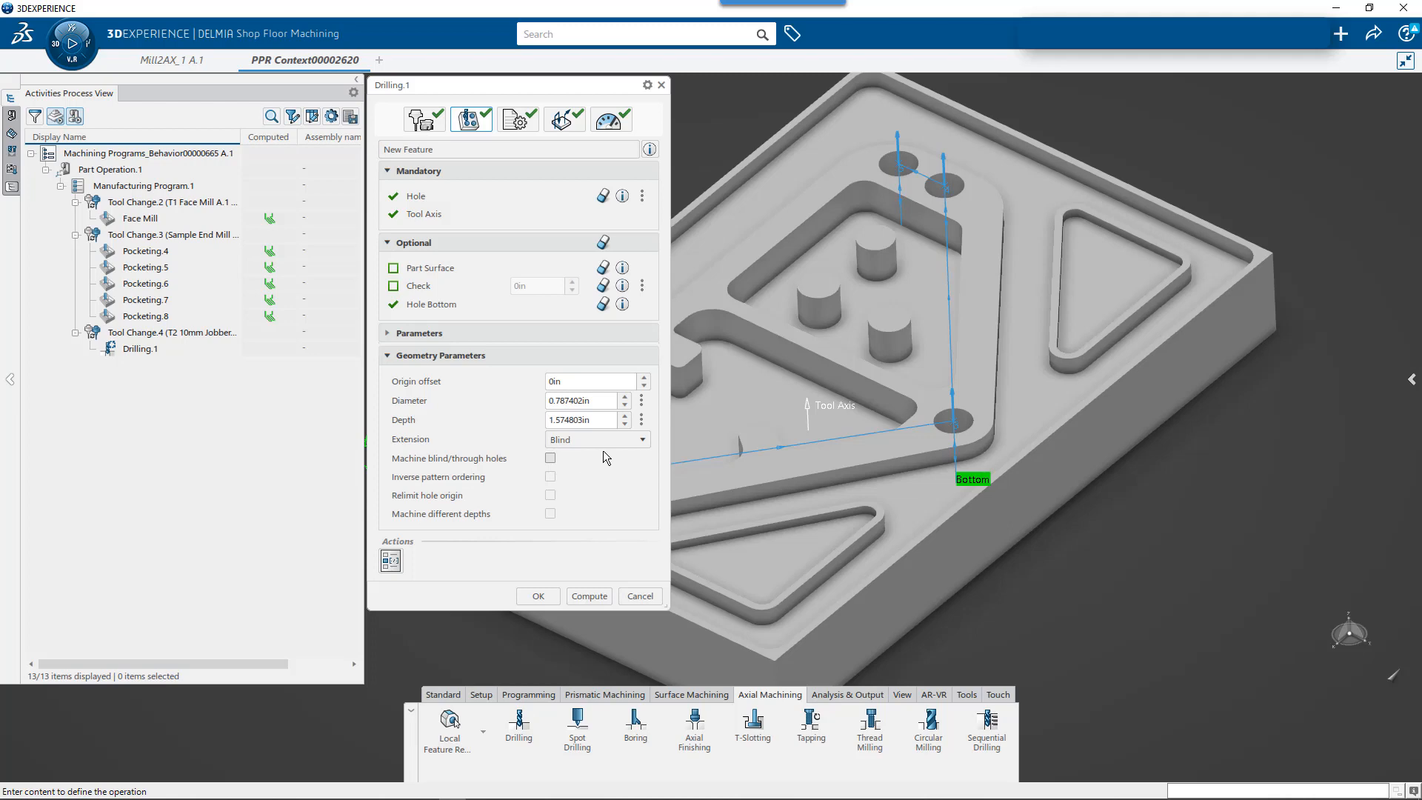
- Accept the Drilling.1 definition and force the computation of its tool path
left_click(541, 598)
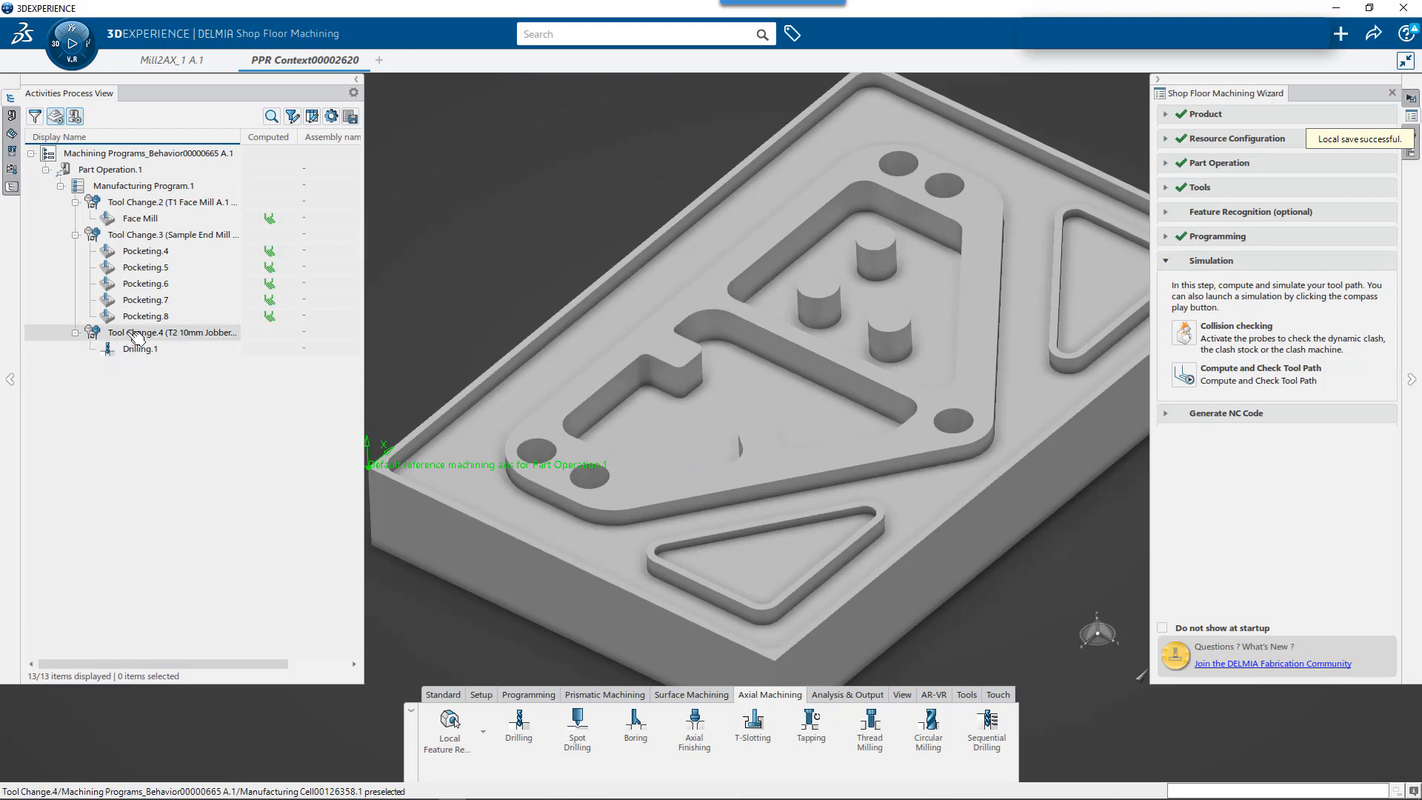
left_click(144, 353)
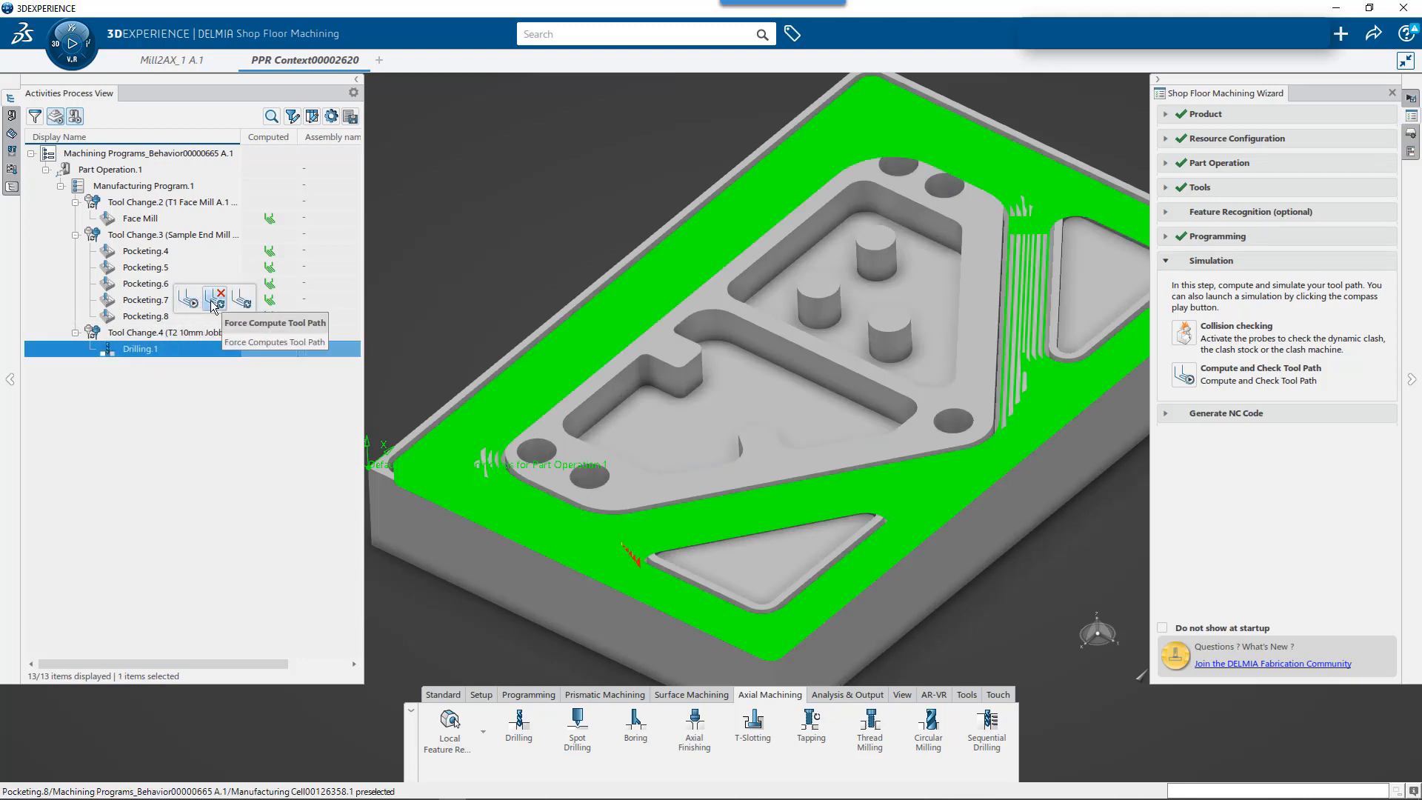
left_click(214, 304)
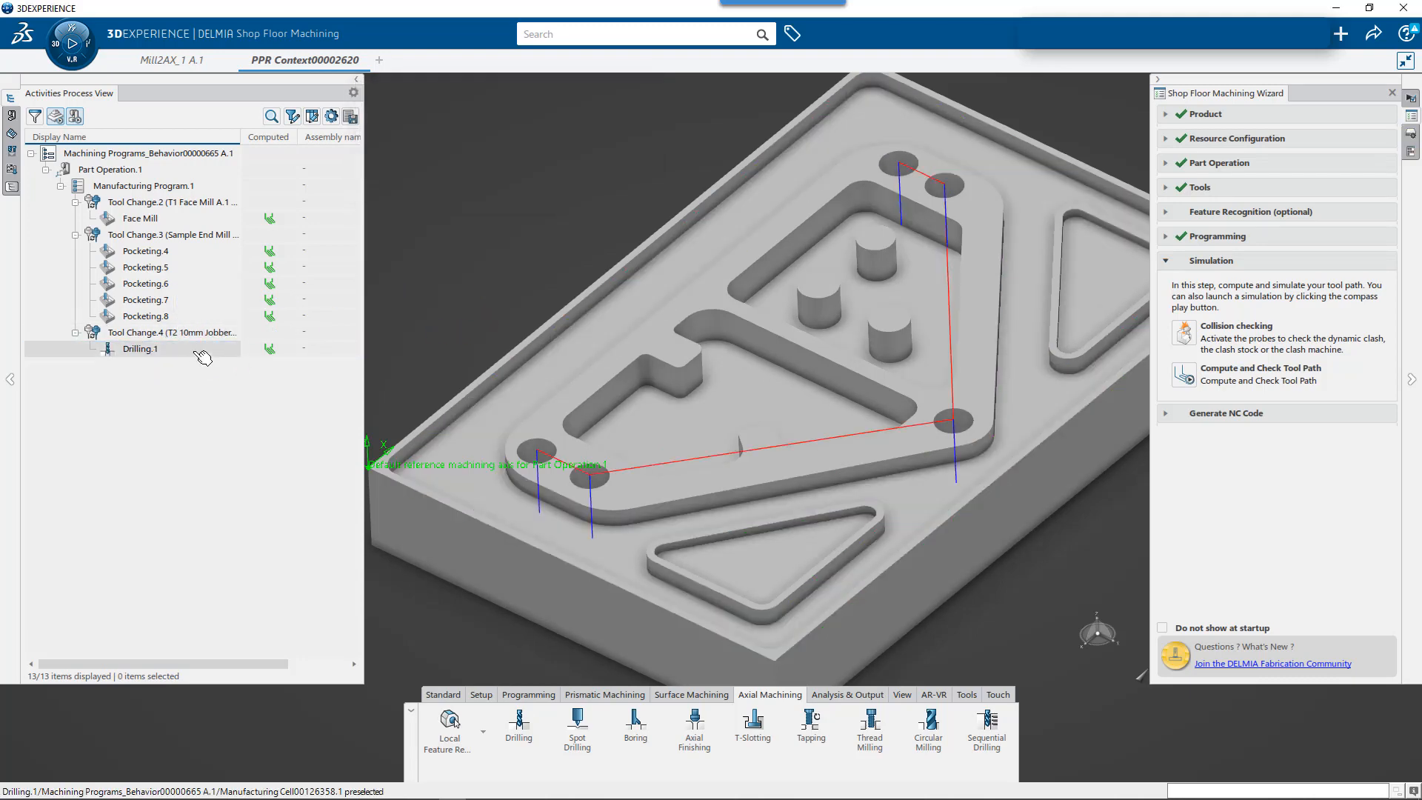